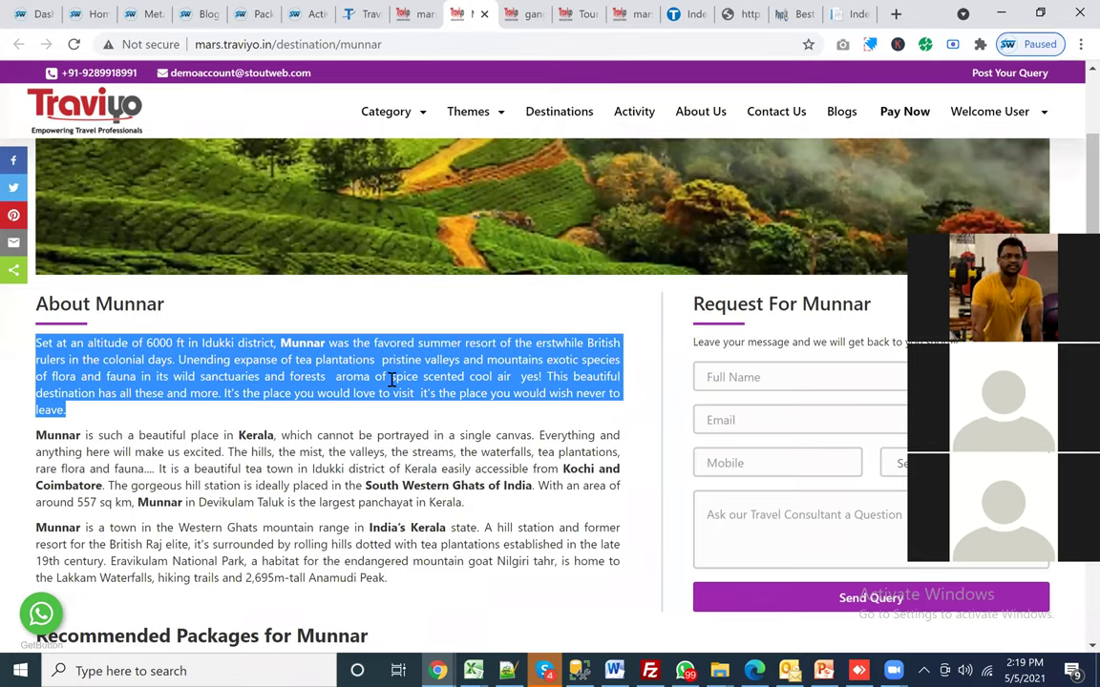
Step: Highlight and read the About Munnar paragraphs, including the word 'plantations'
left_click(391, 380)
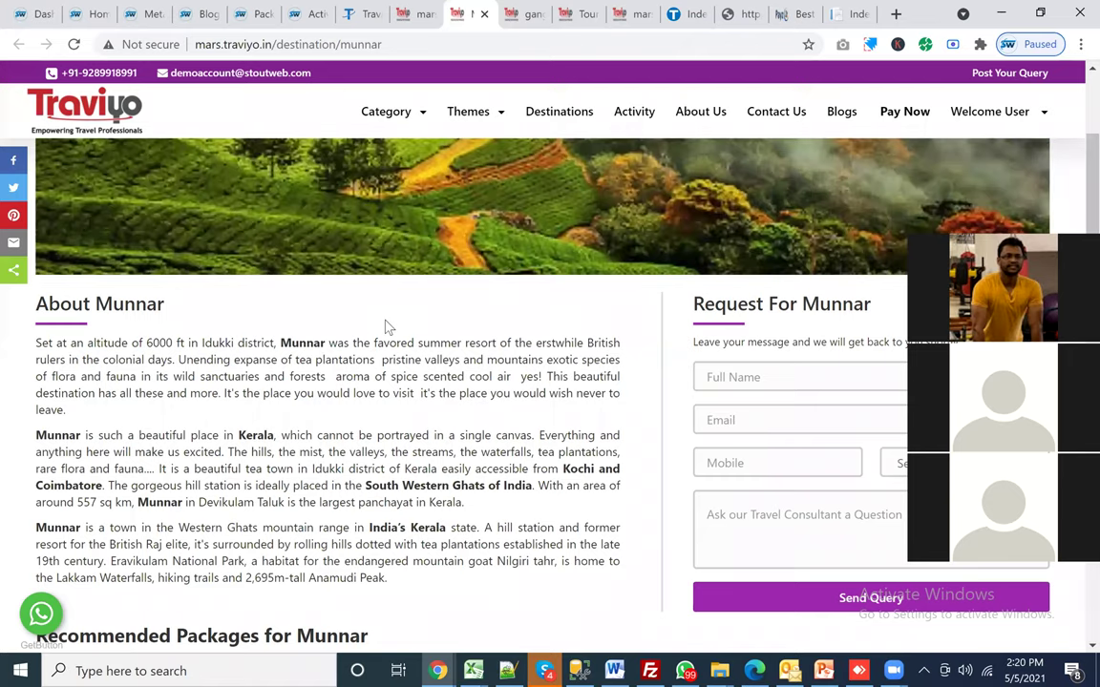
scroll(396, 317, "up", 2)
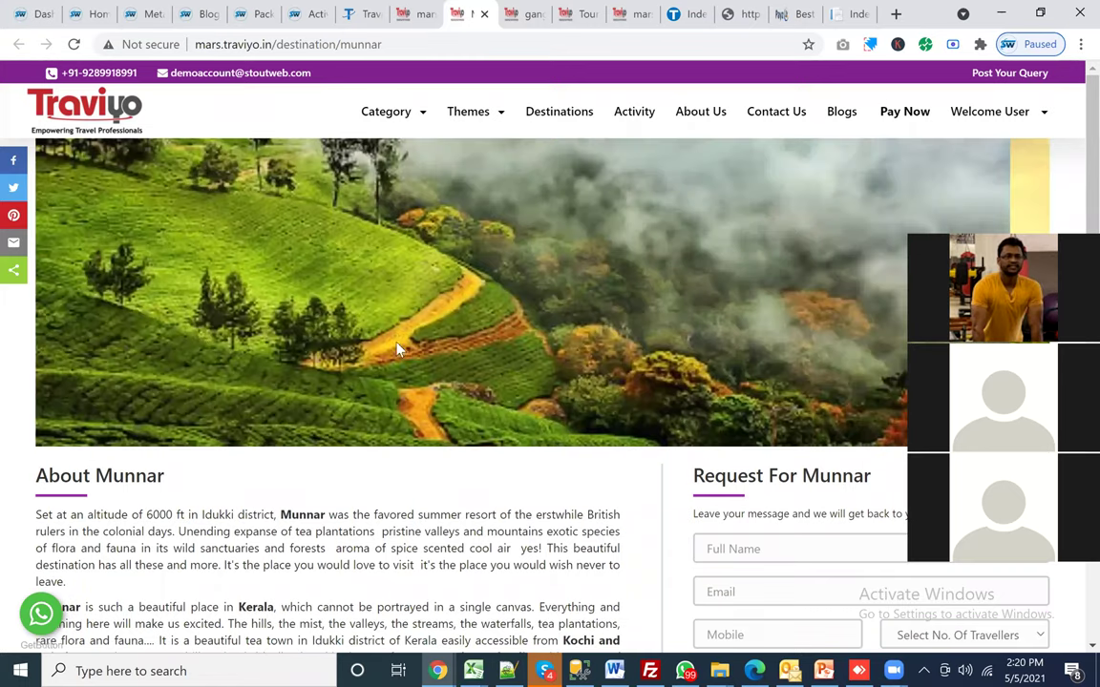
scroll(355, 299, "down", 3)
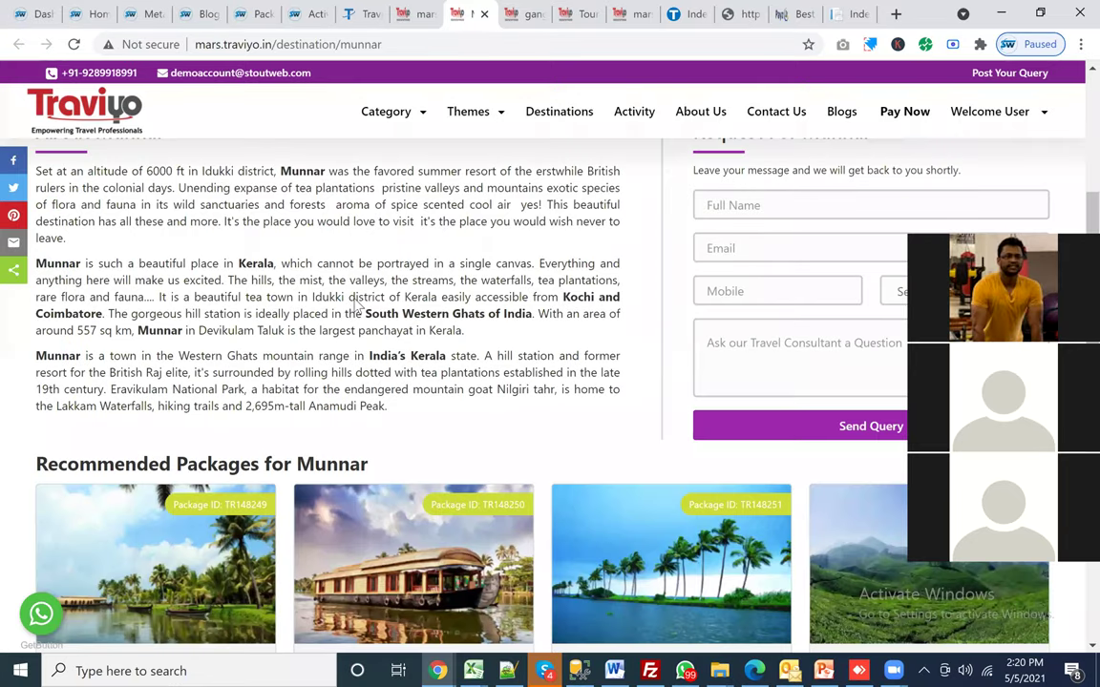
triple_click(355, 302)
scroll(355, 302, "up", 3)
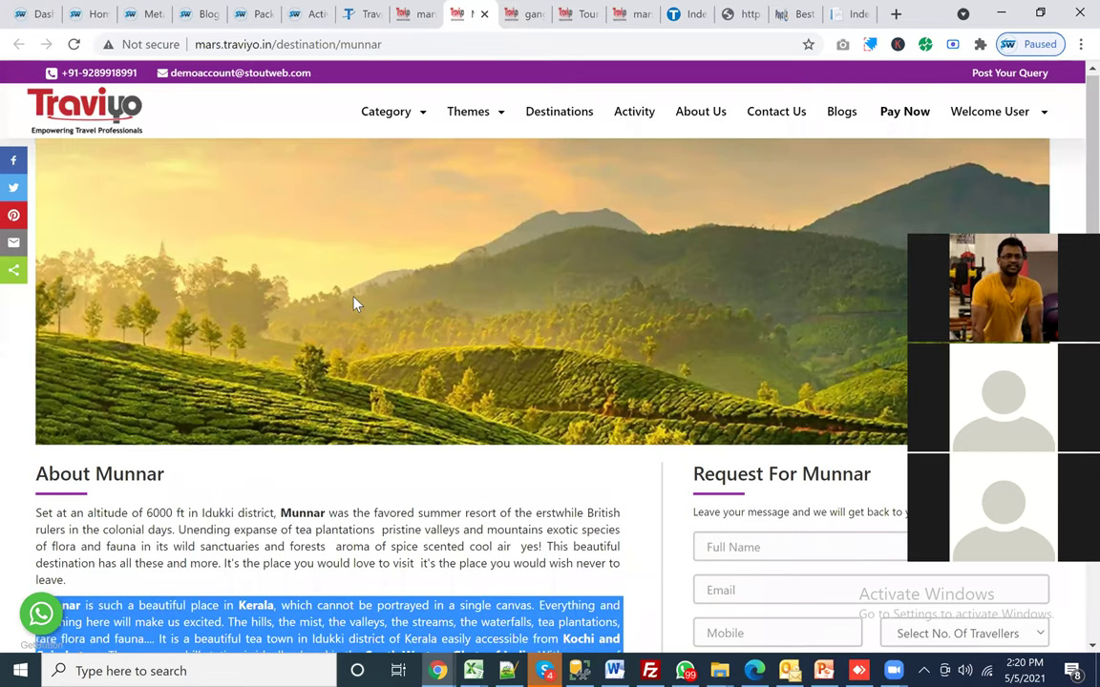
scroll(354, 303, "down", 2)
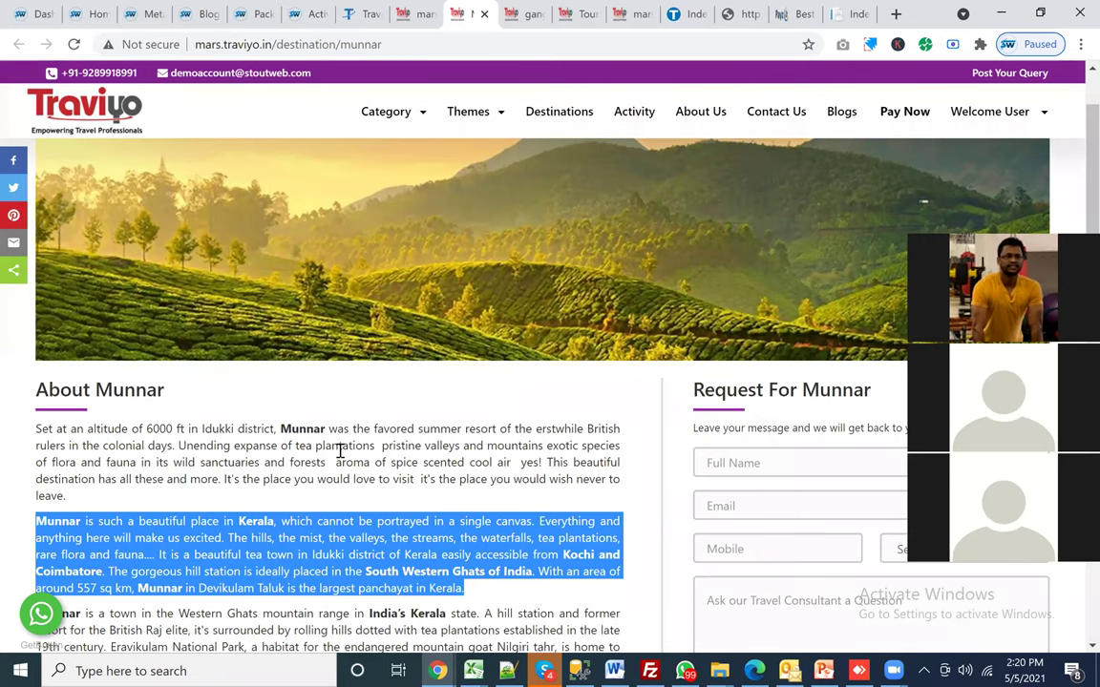
double_click(339, 449)
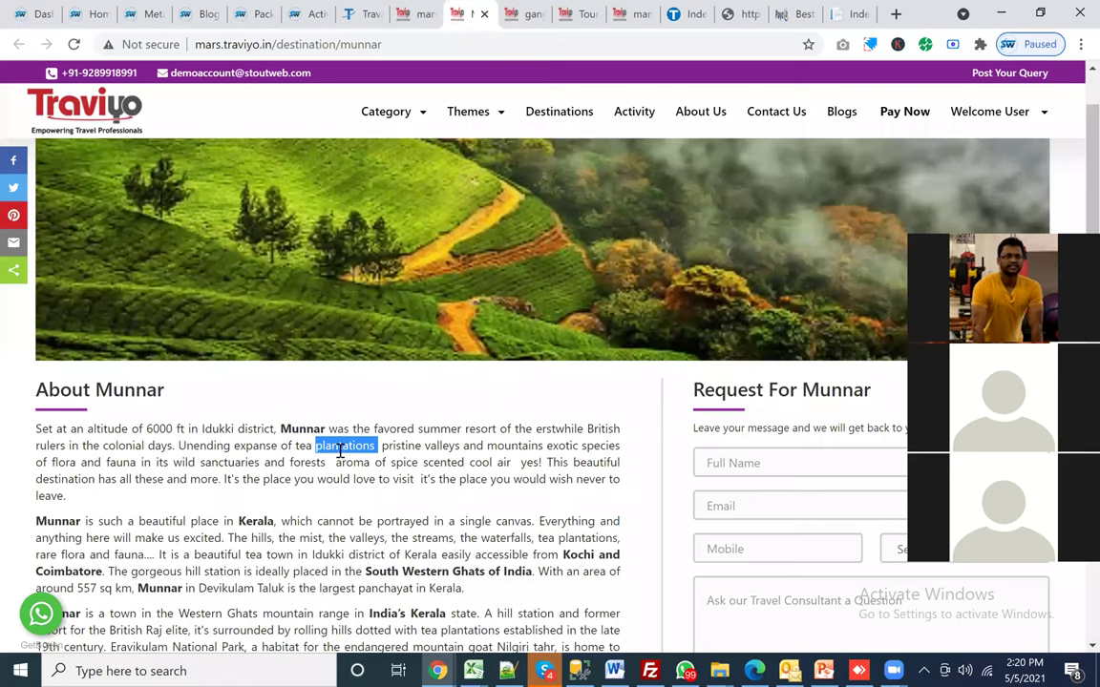
left_click(412, 458)
Step: Scroll through the Munnar packages and activities, then glance at the Gangtok and special-offer pages
scroll(412, 458, "down", 2)
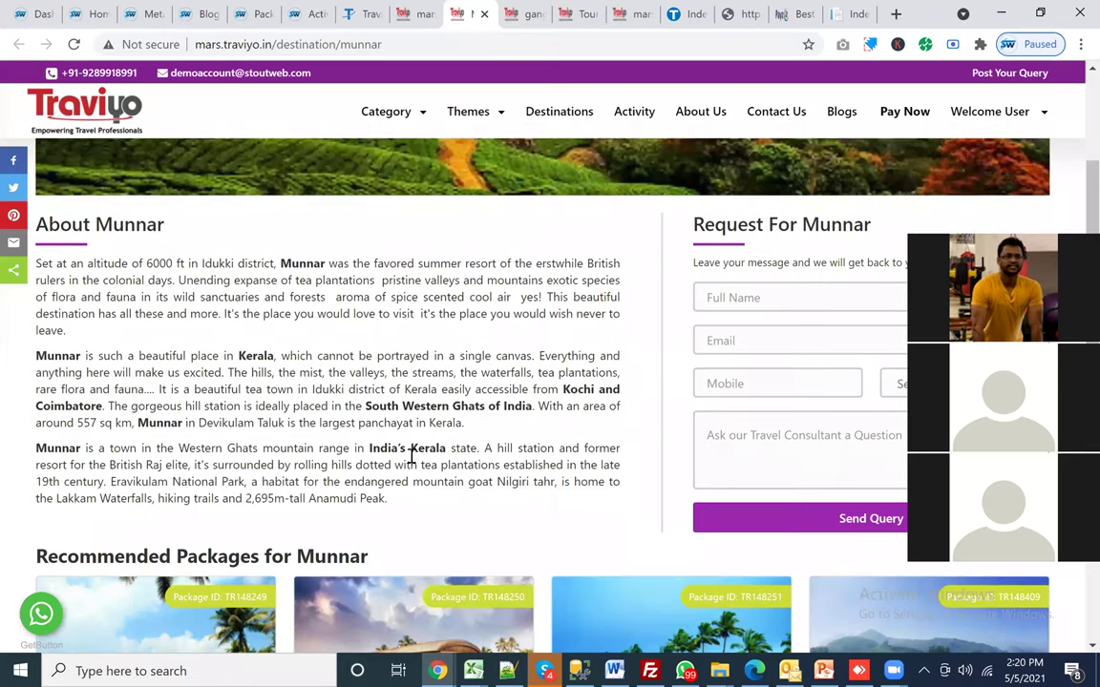
scroll(336, 456, "down", 4)
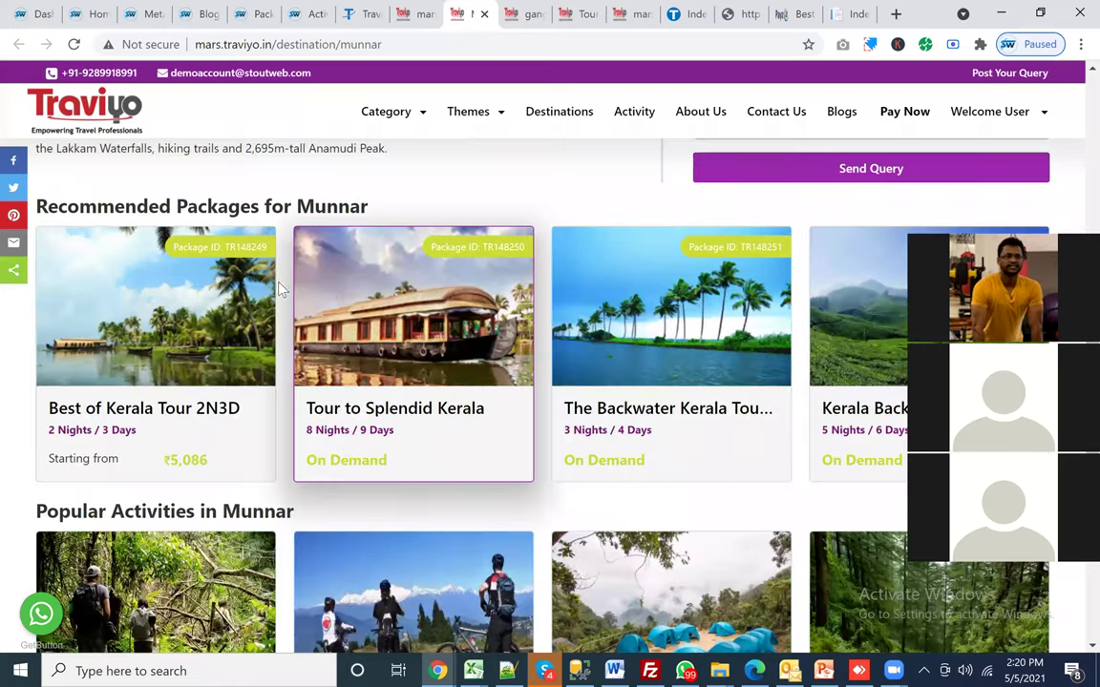
scroll(327, 291, "up", 3)
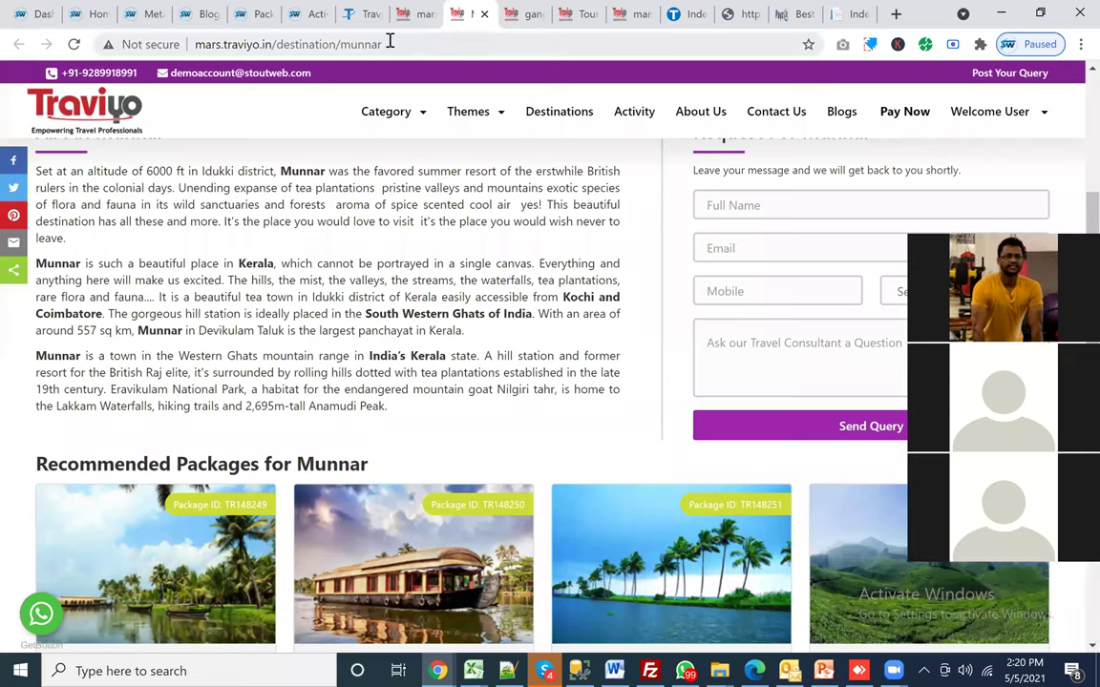
key("ctrl+l")
left_click(354, 264)
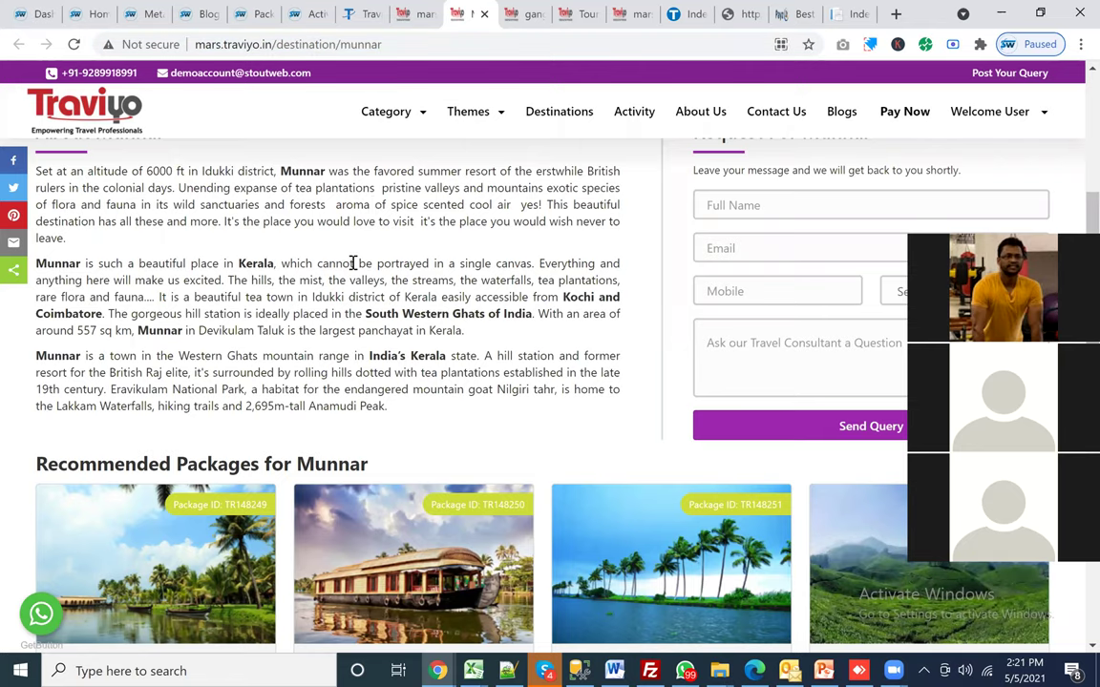
scroll(353, 264, "down", 2)
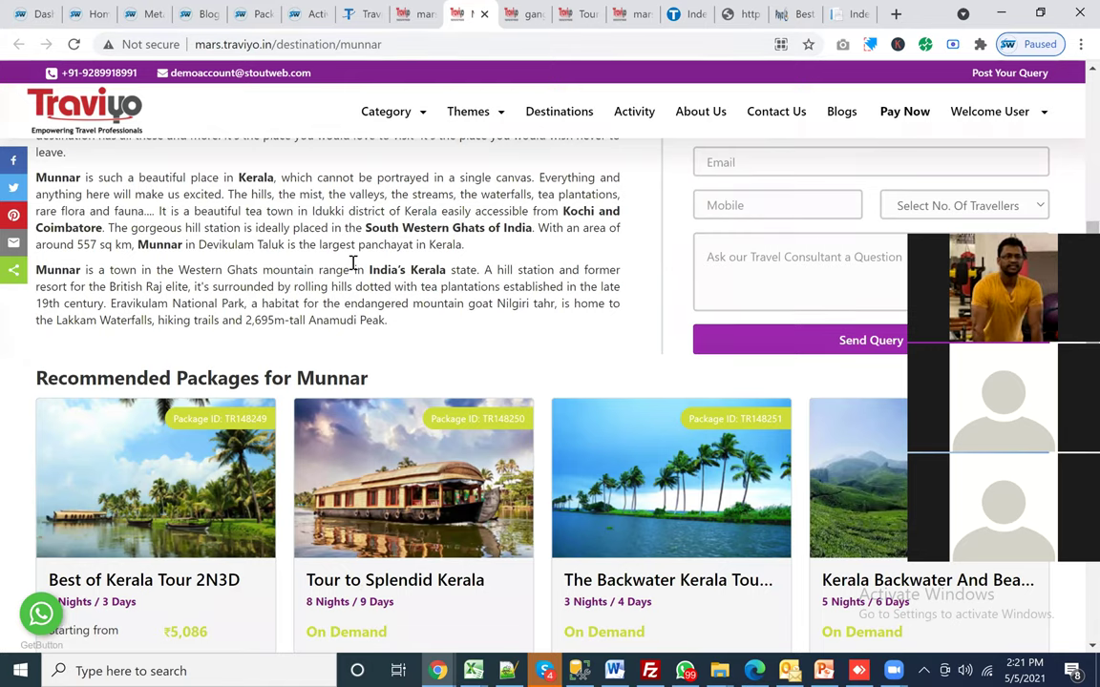
scroll(426, 342, "down", 2)
scroll(549, 361, "down", 4)
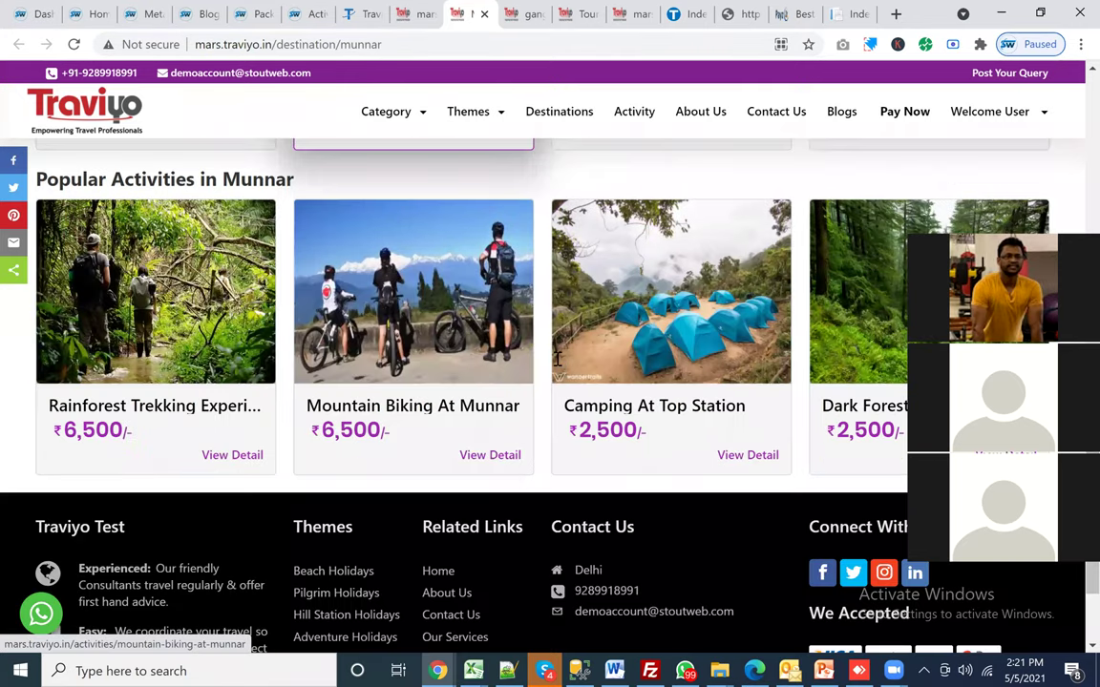
scroll(558, 365, "up", 15)
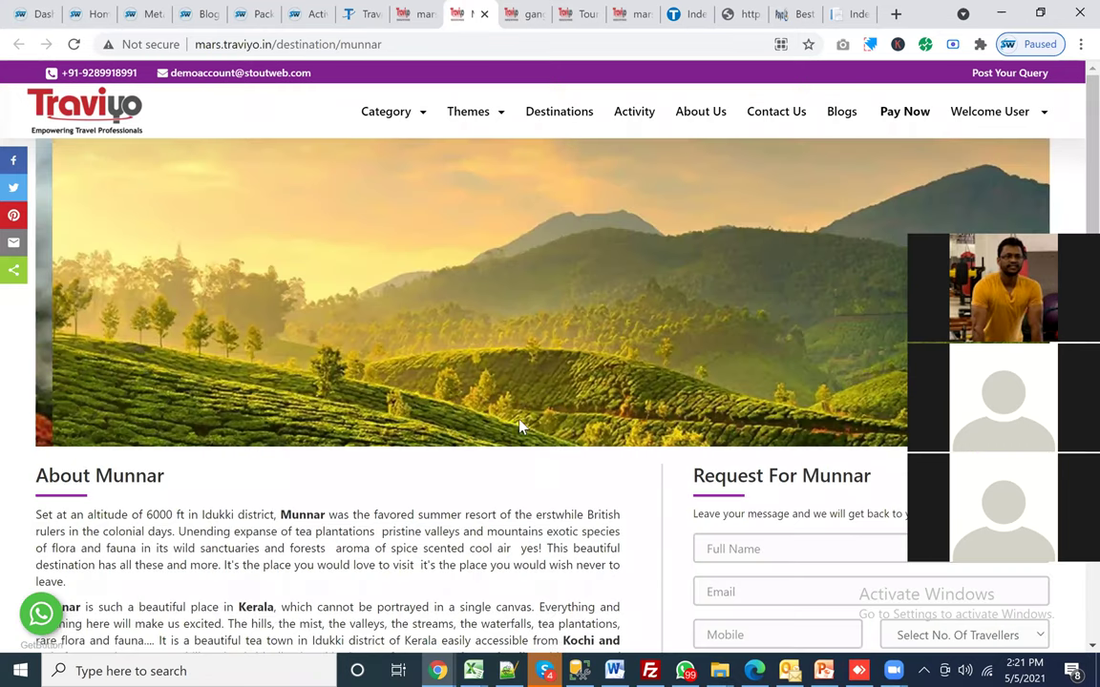
scroll(461, 512, "down", 5)
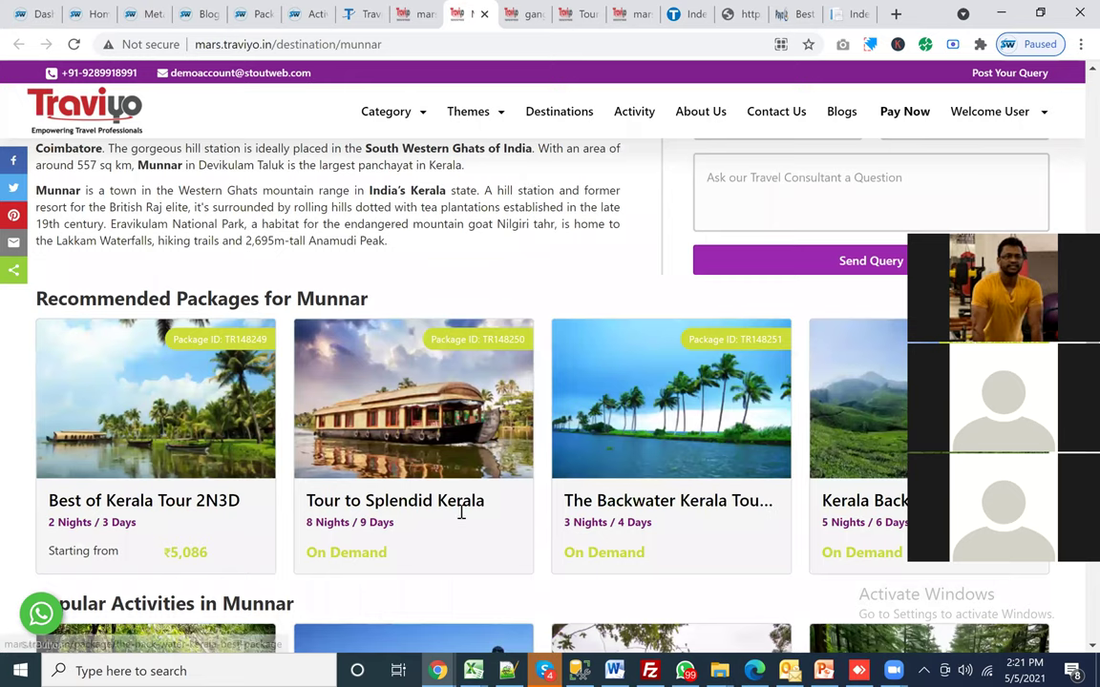
scroll(462, 513, "up", 5)
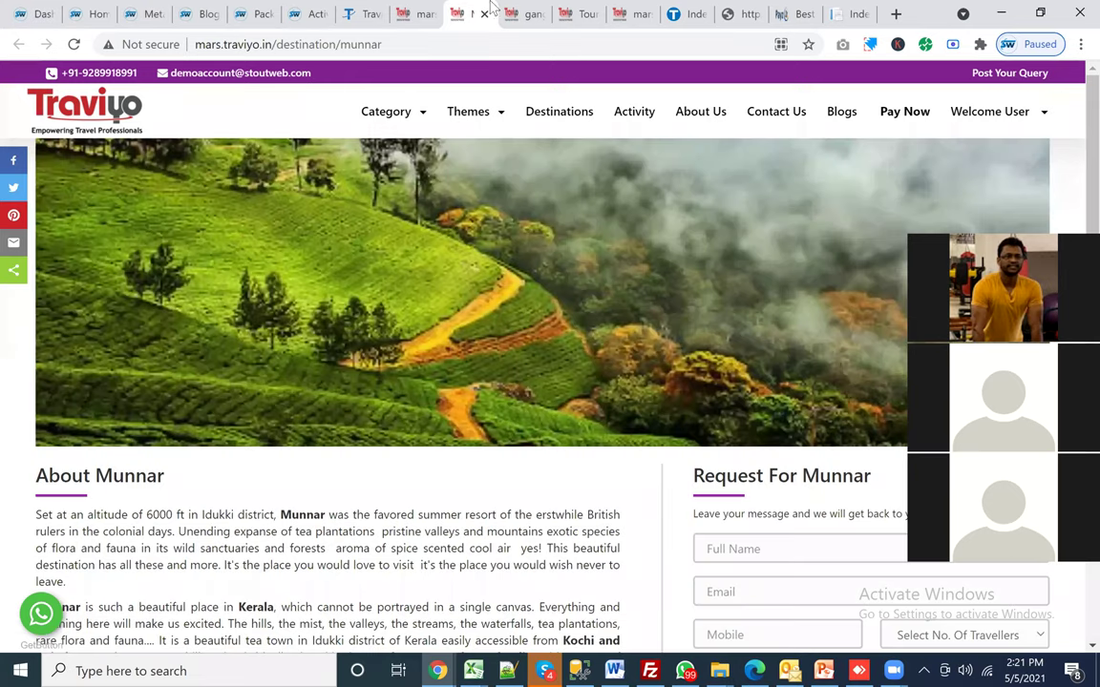
key("ctrl+Tab")
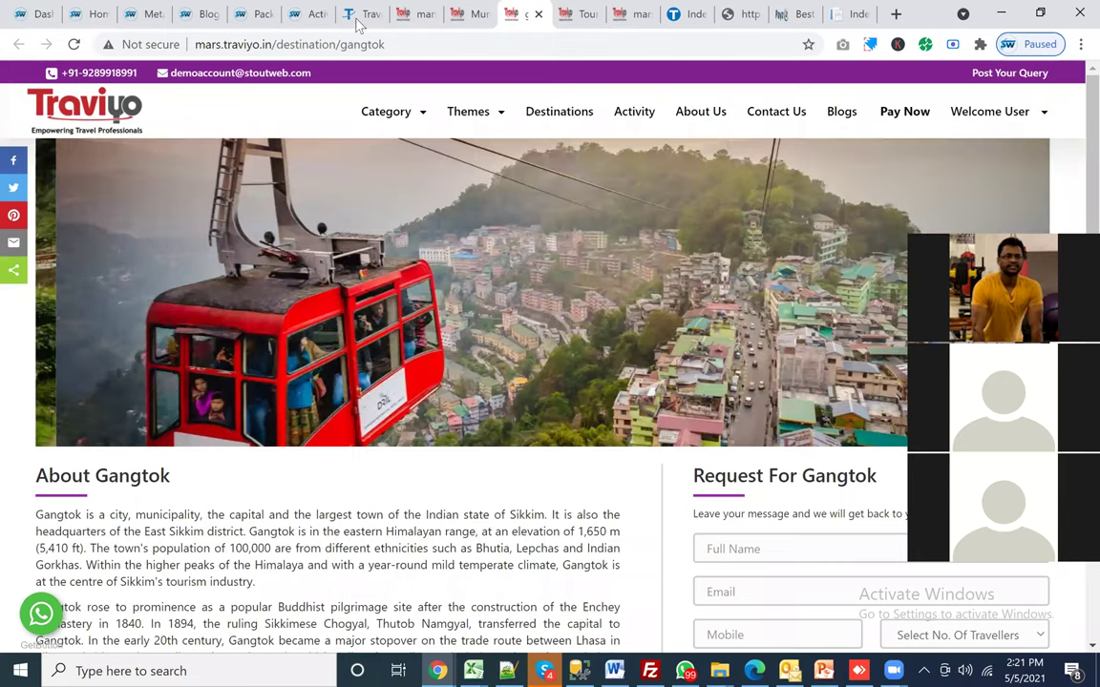
left_click(358, 19)
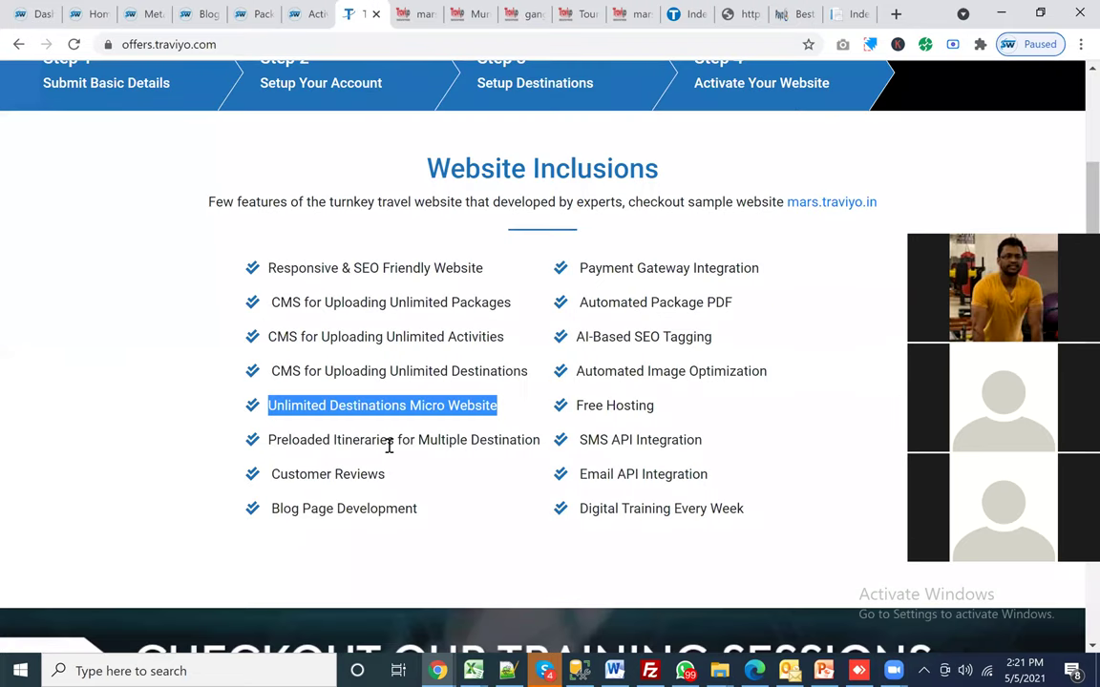
Step: Highlight the 'Preloaded Itineraries for Multiple Destination' inclusion and scroll up toward the Special Offer banner
double_click(388, 443)
triple_click(394, 442)
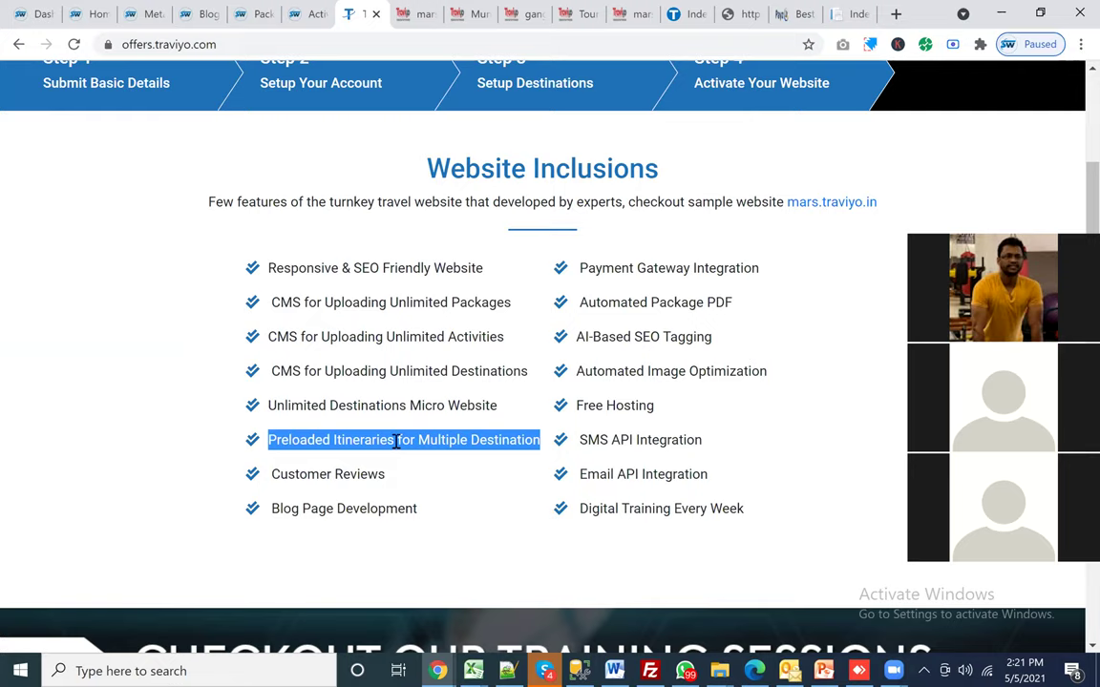
scroll(396, 441, "up", 1)
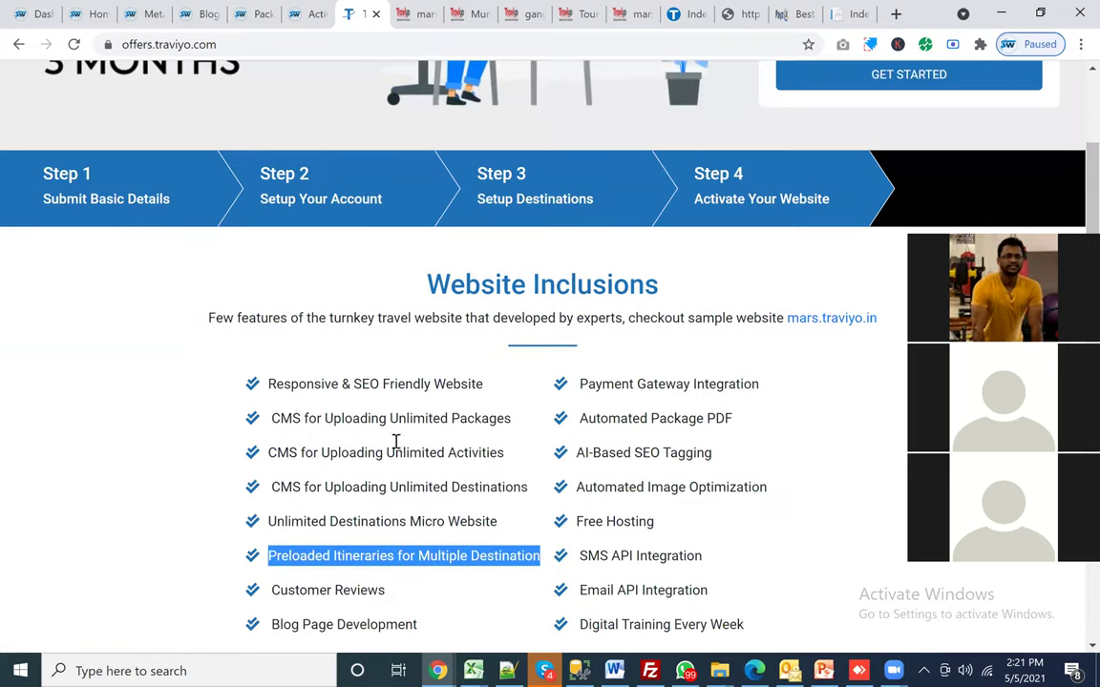
scroll(160, 510, "up", 4)
scroll(160, 511, "down", 1)
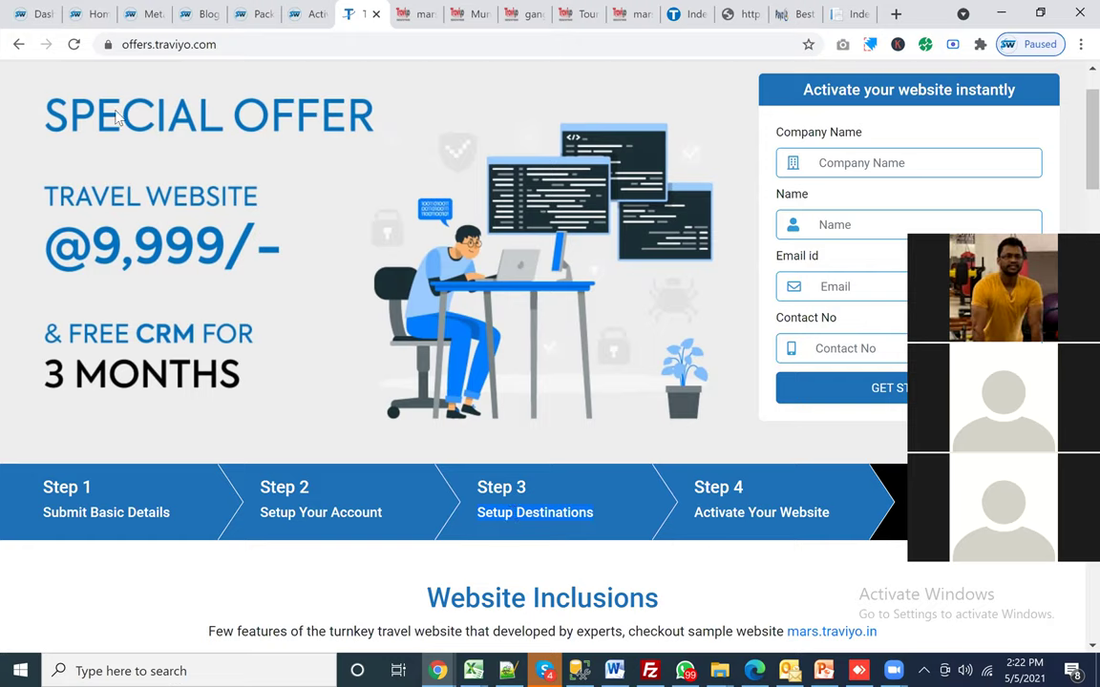
Step: Cycle through the dashboard, destinations, Munnar and offer tabs, then view the 'What does a Travel CRM do?' blog edit form
left_click(23, 15)
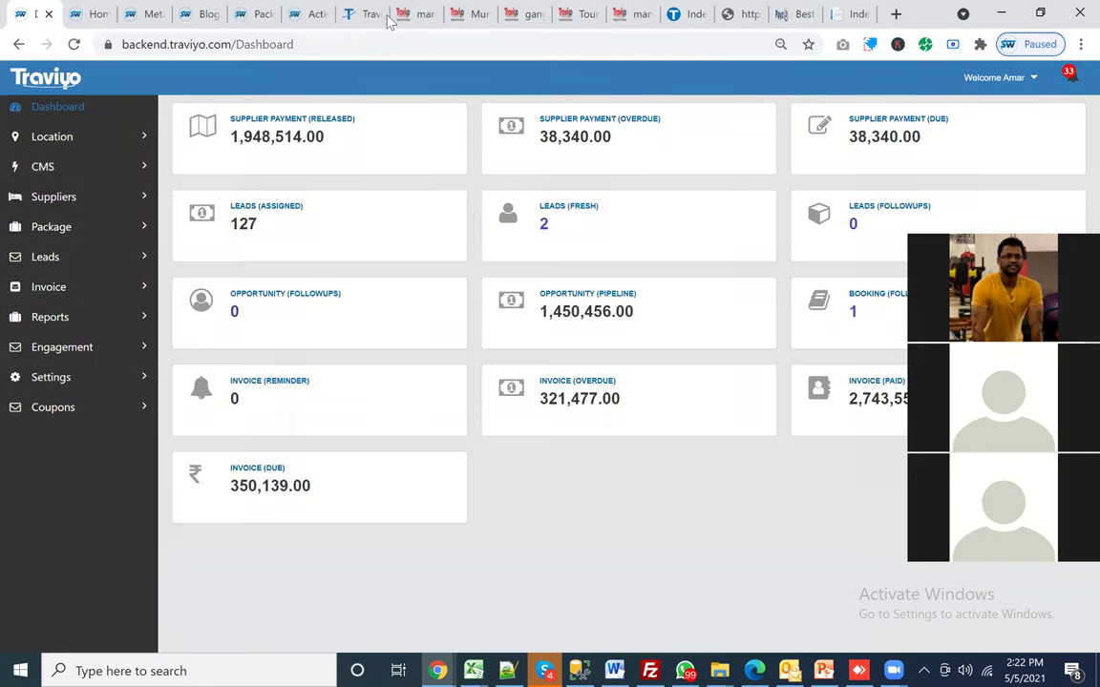
left_click(418, 14)
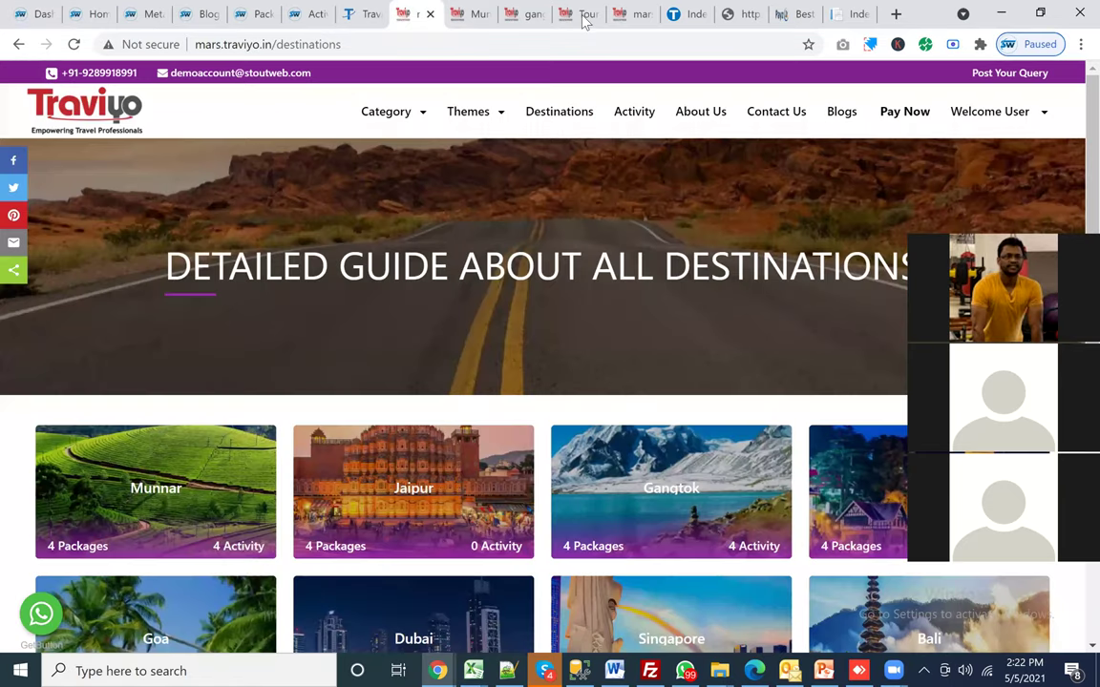
key("ctrl+Tab")
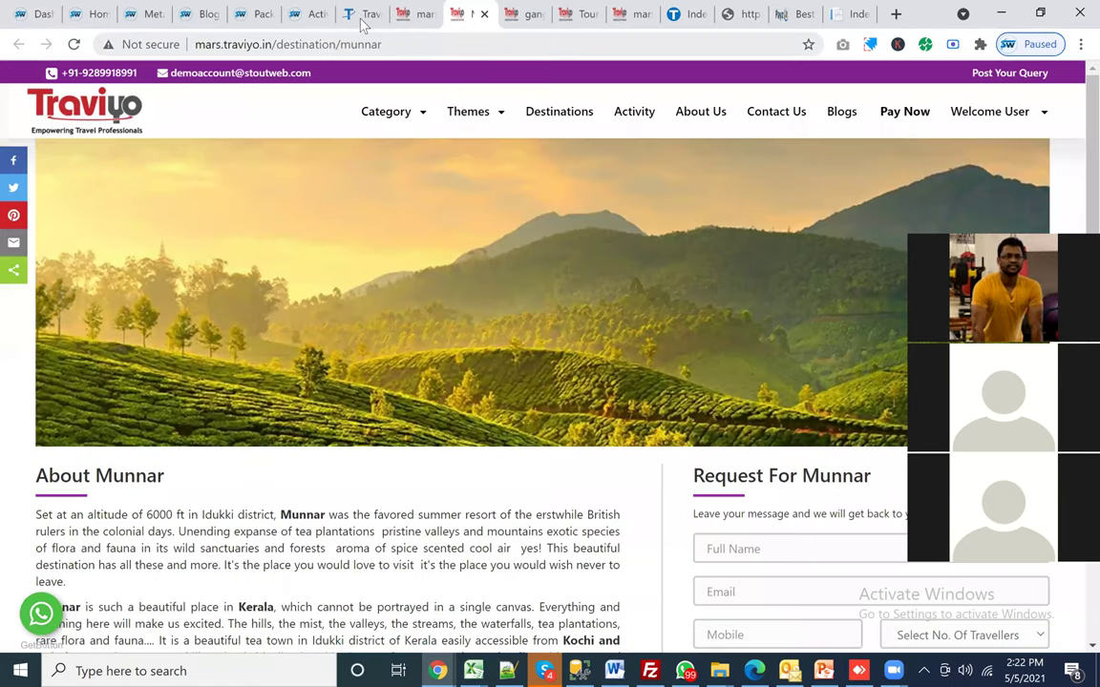
key("ctrl+shift+Tab")
key("ctrl+shift+Tab")
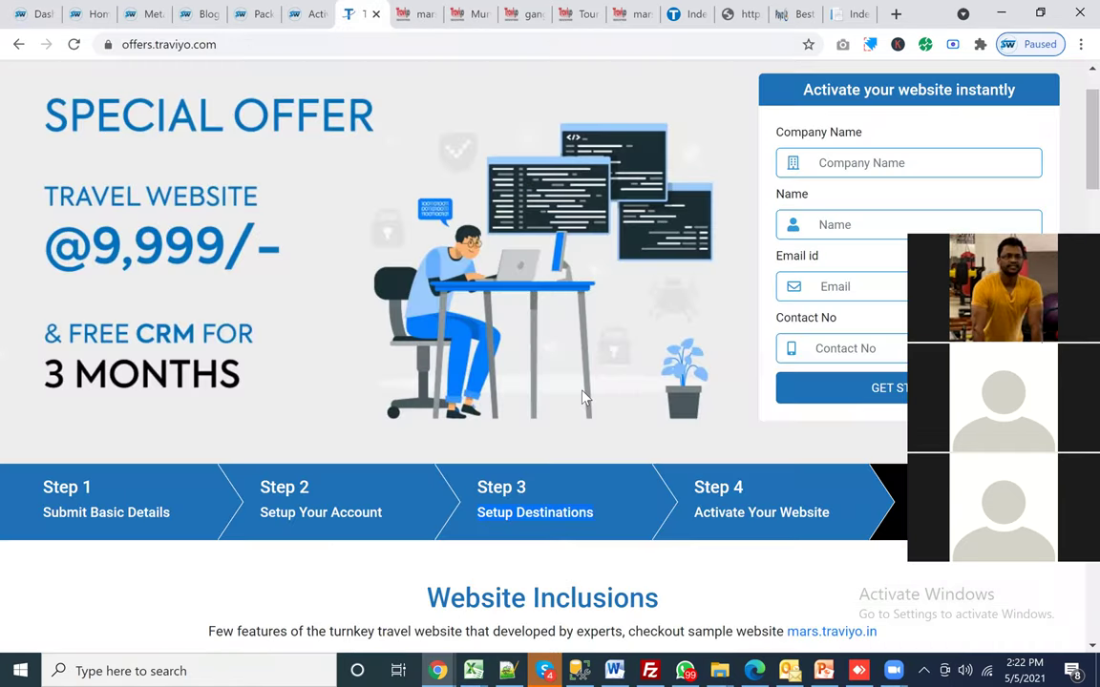
scroll(453, 270, "down", 2)
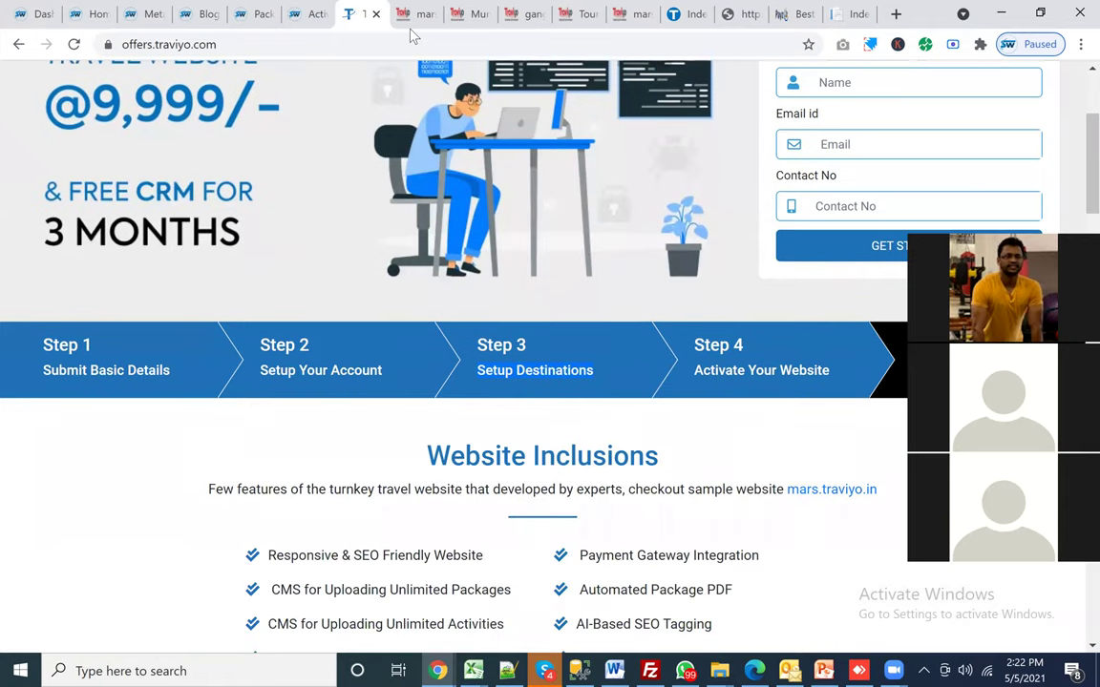
key("Home")
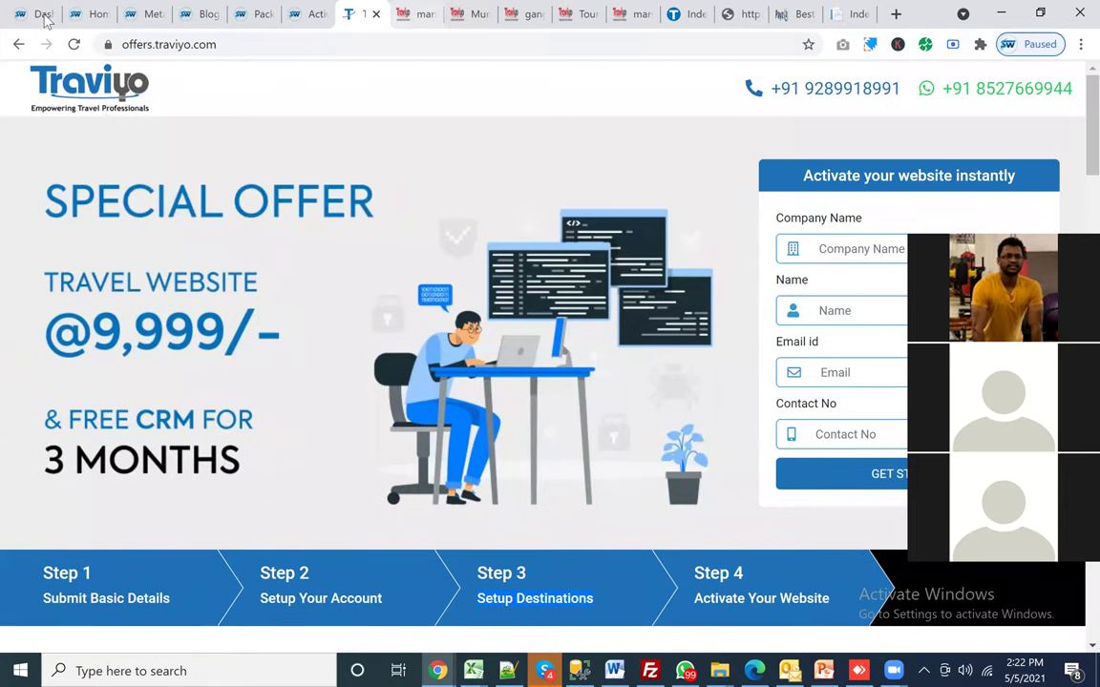
left_click(213, 17)
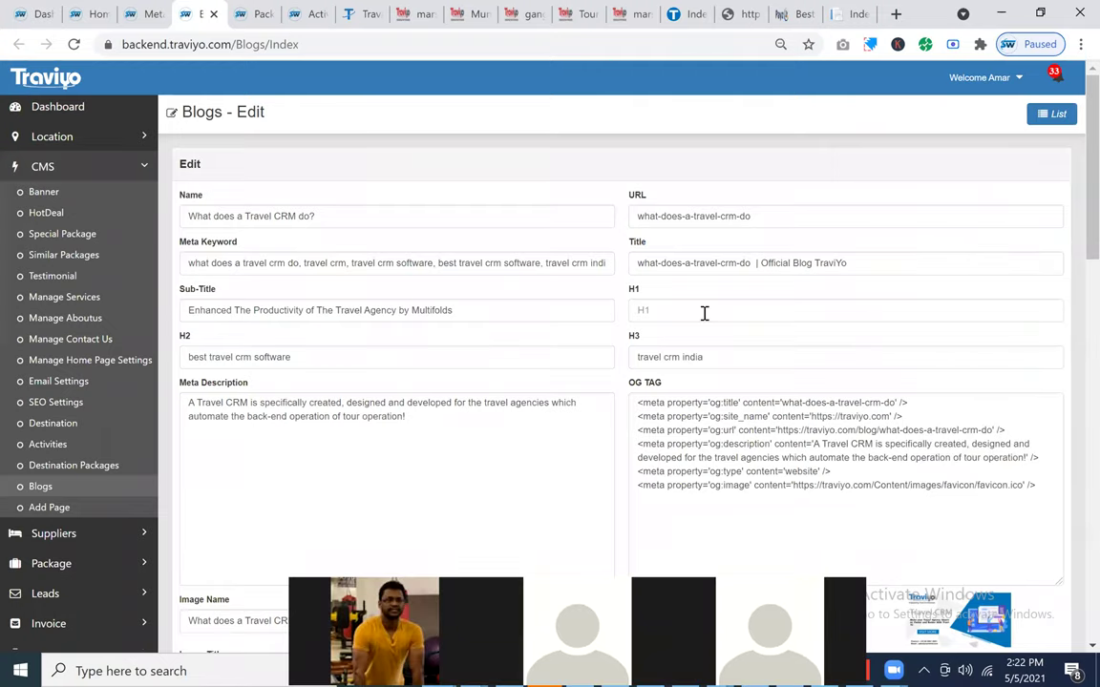
scroll(444, 305, "down", 3)
scroll(444, 304, "up", 3)
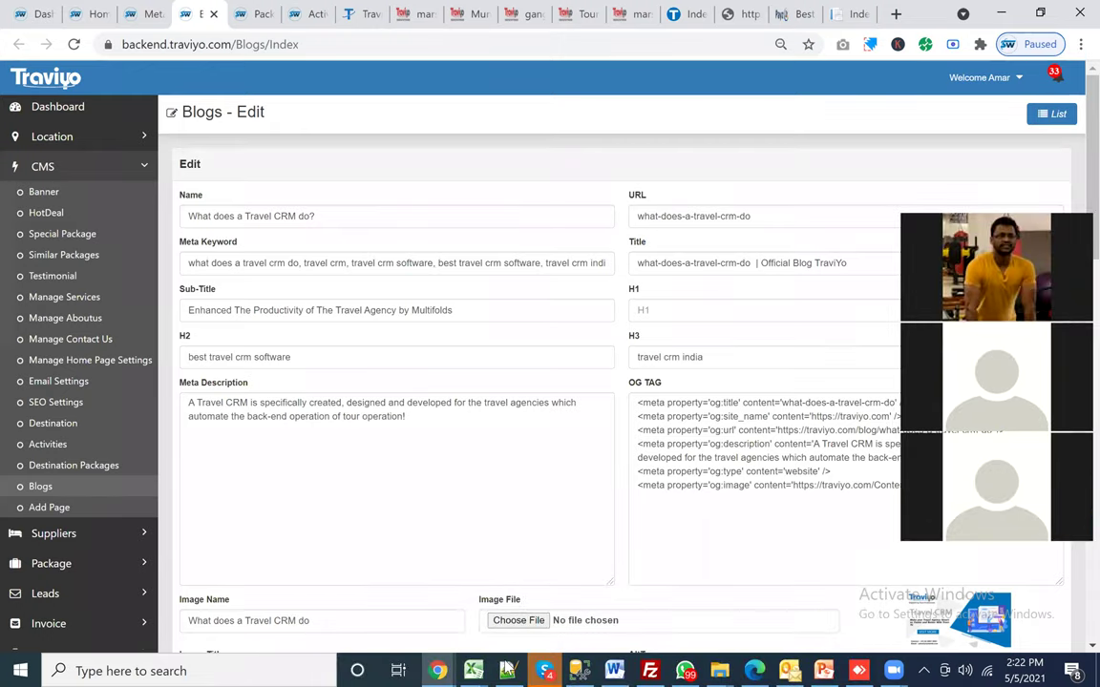
Step: Go to the Notepad++ note new 295, dismissing the save prompt
key("alt+Tab")
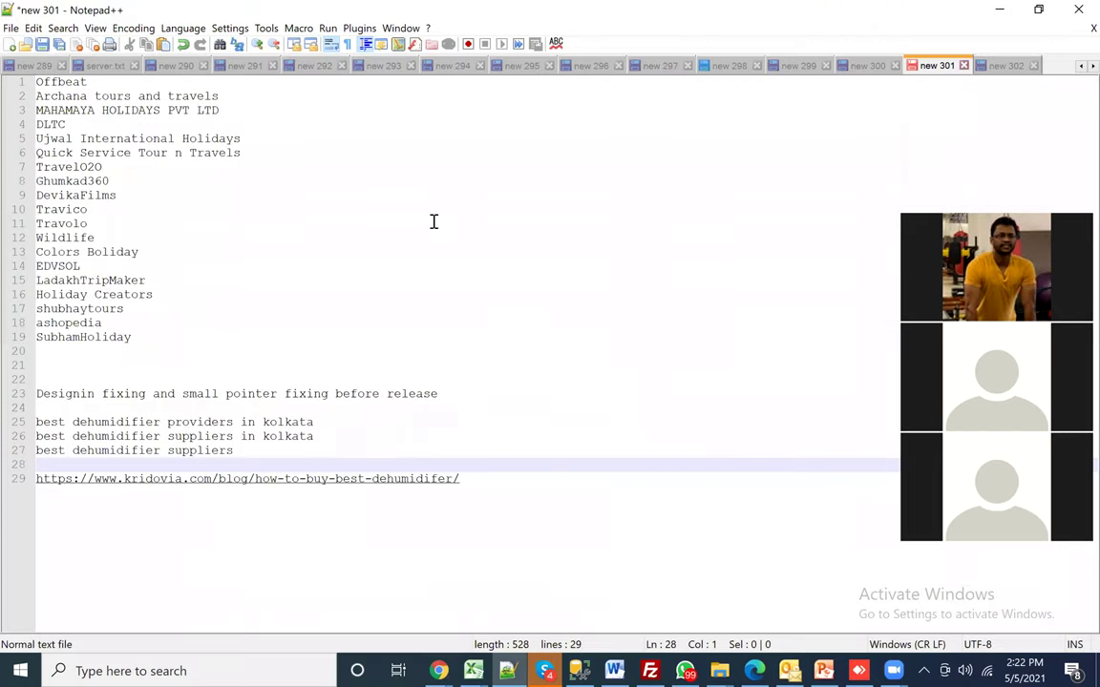
key("ctrl+Page_Up")
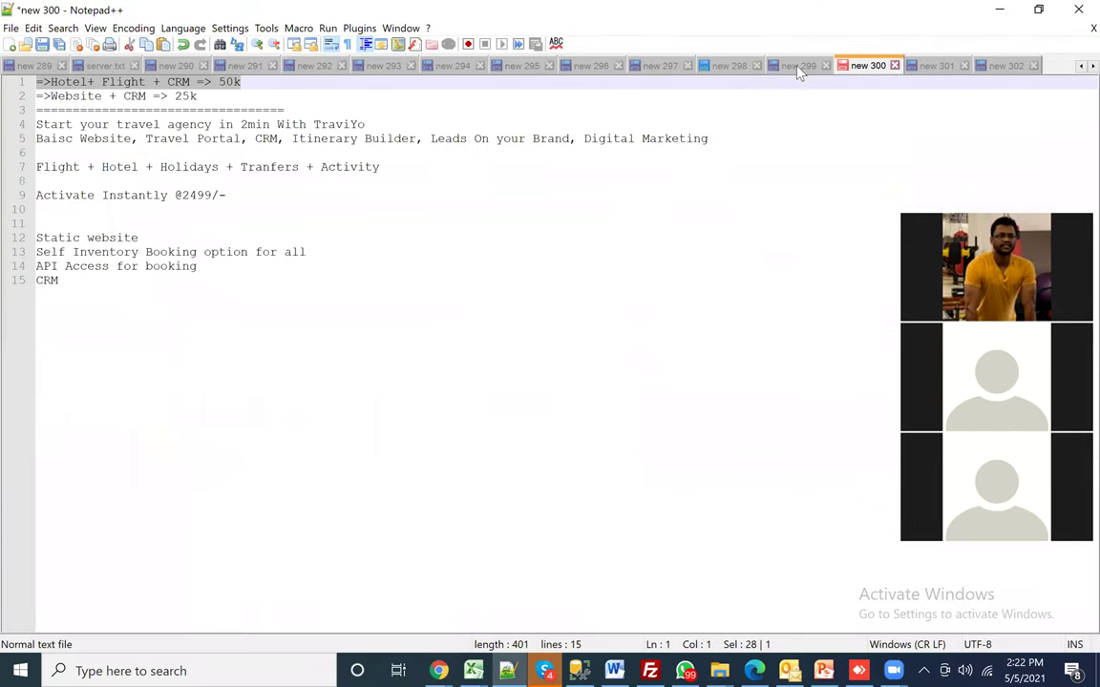
key("ctrl+Page_Up")
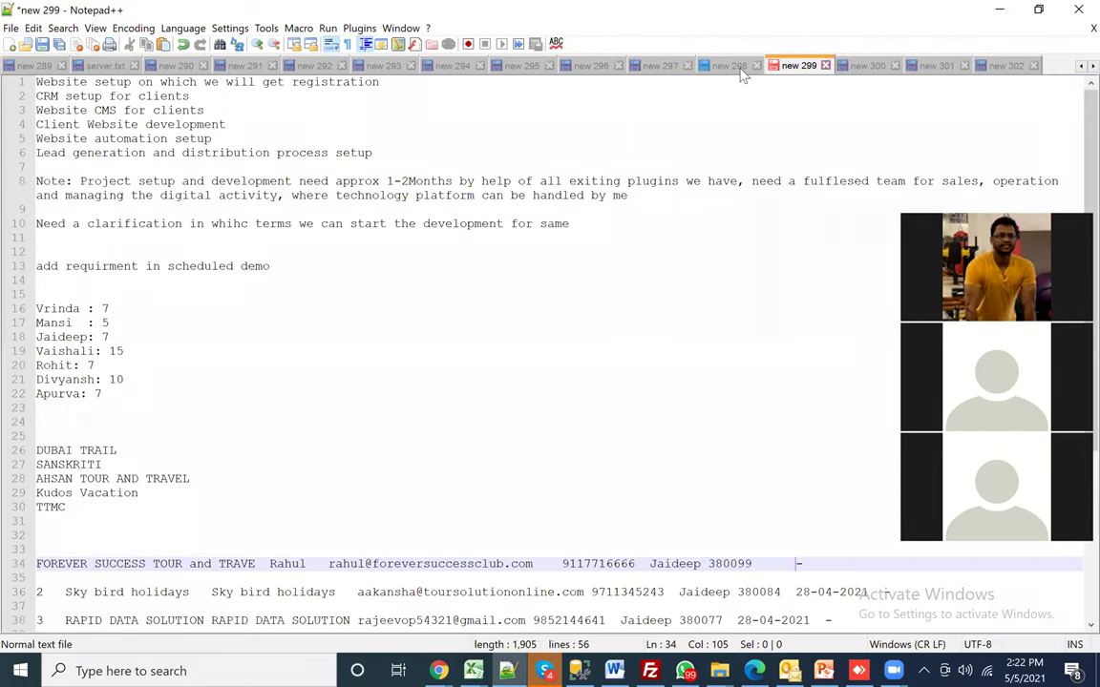
key("ctrl+Page_Up")
key("ctrl+Page_Up")
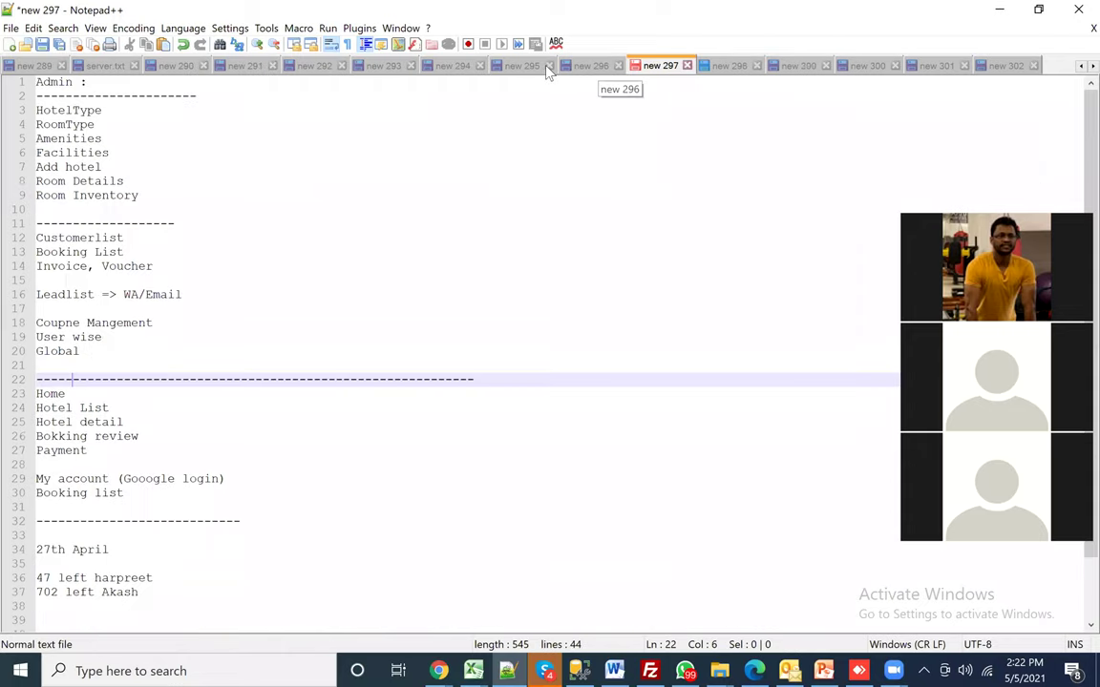
left_click(549, 66)
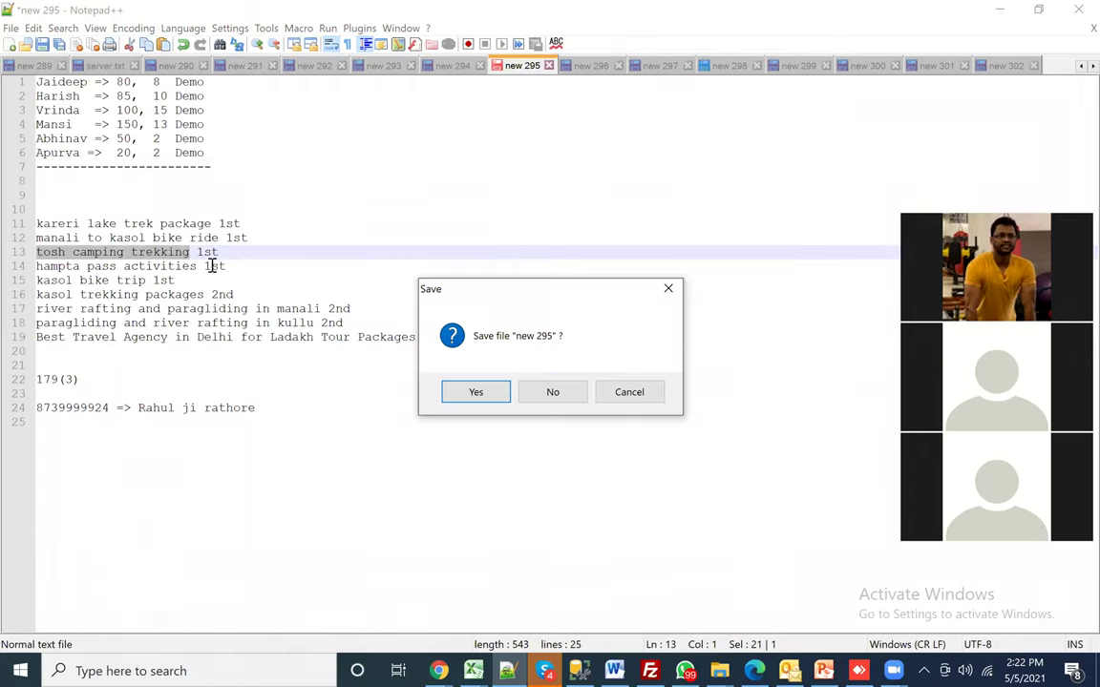
key("Escape")
Step: Copy 'manali to kasol bike ride' from line 12 and minimize Notepad++
key("ctrl+shift+Right")
key("ctrl+shift+Right")
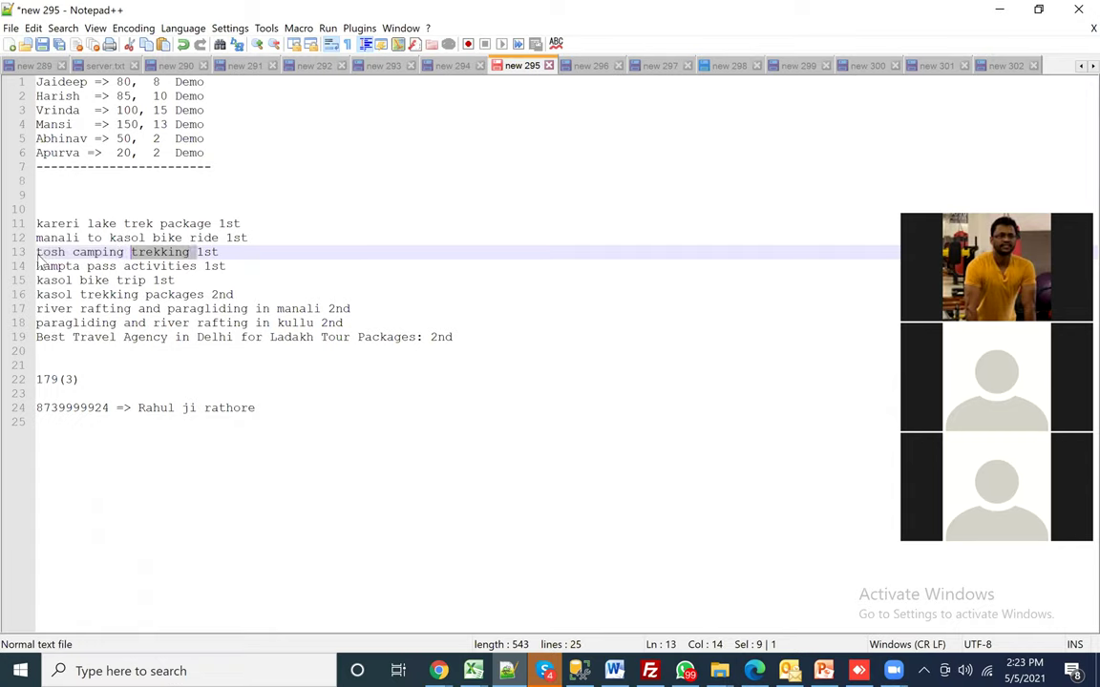
key("shift+Home")
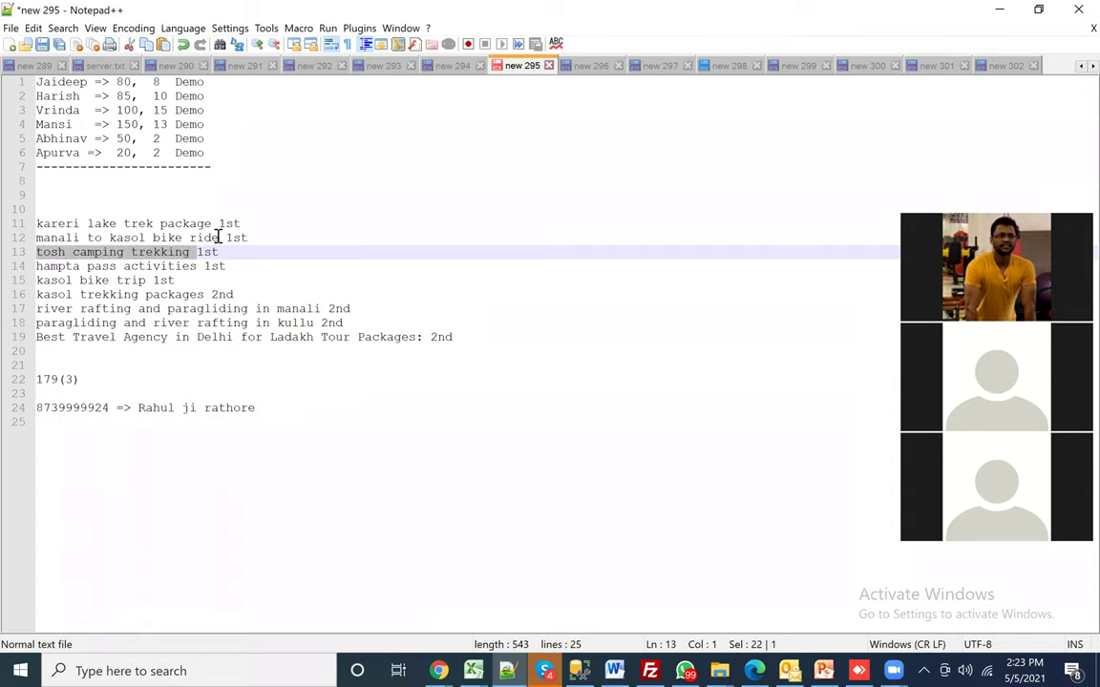
key("Up")
key("End")
key("ctrl+Left")
key("Left")
key("ctrl+shift+Left")
key("ctrl+shift+Left")
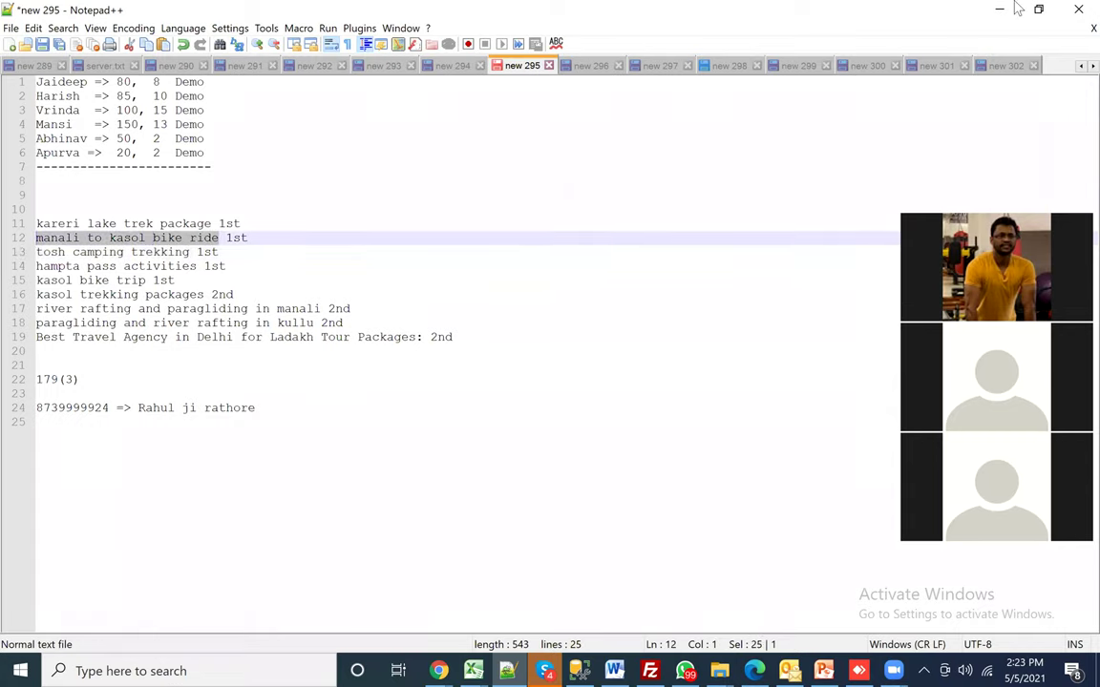
left_click(1012, 8)
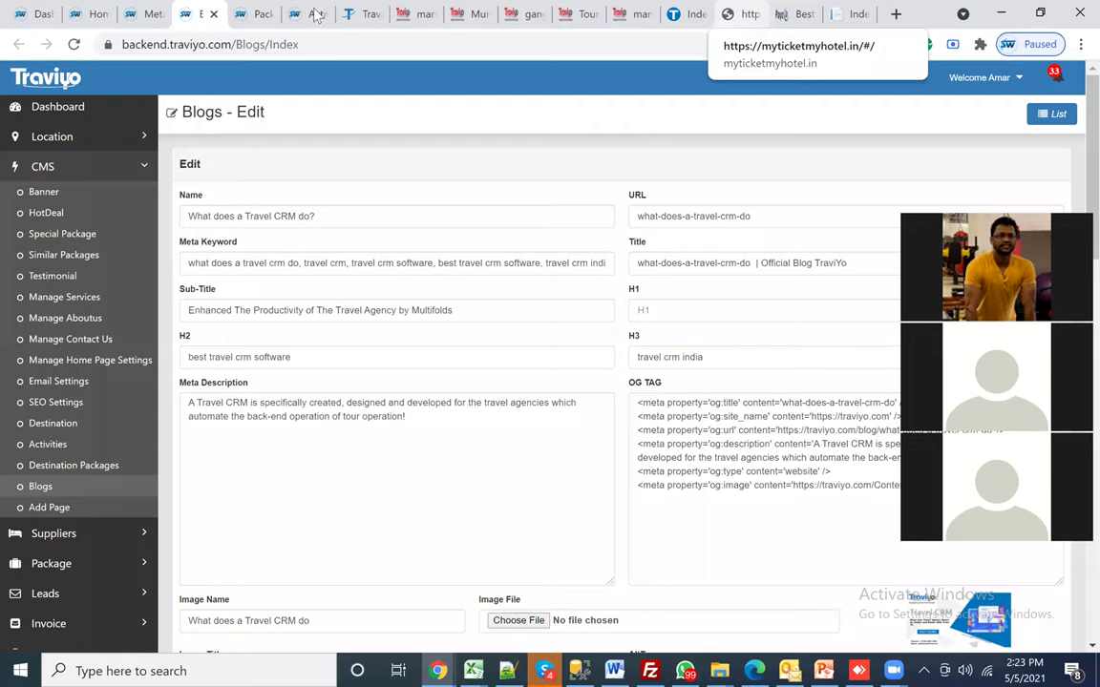
Step: Open the International Youth Club site from the offers page's Our Clients Websites list
left_click(681, 13)
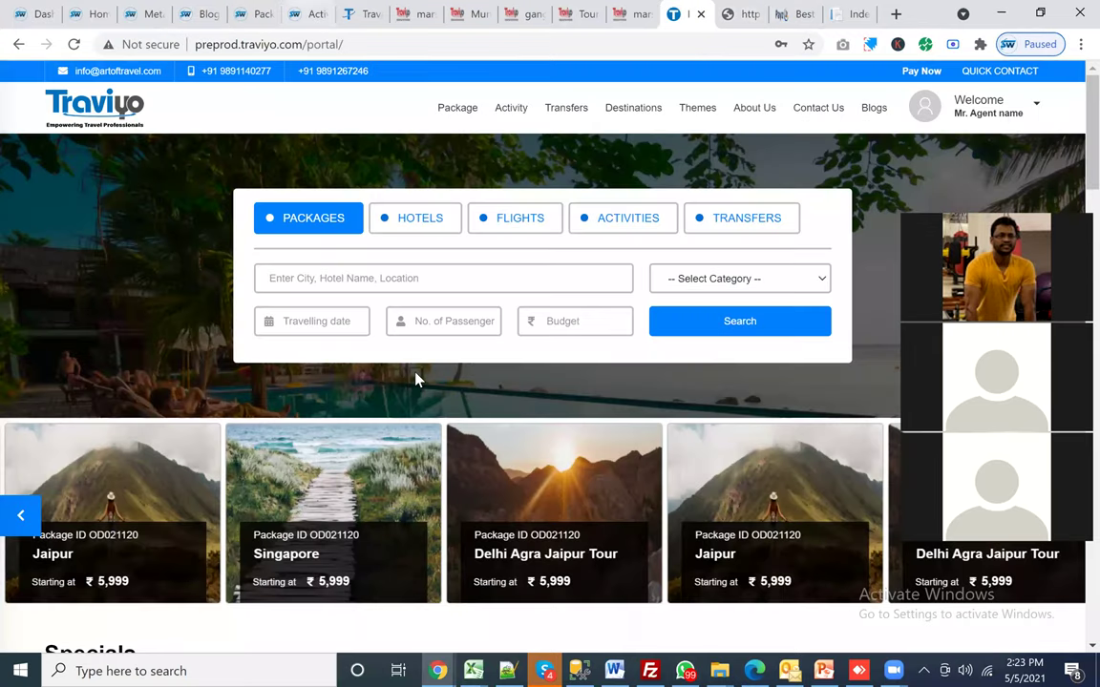
key("ctrl+7")
scroll(297, 265, "down", 10)
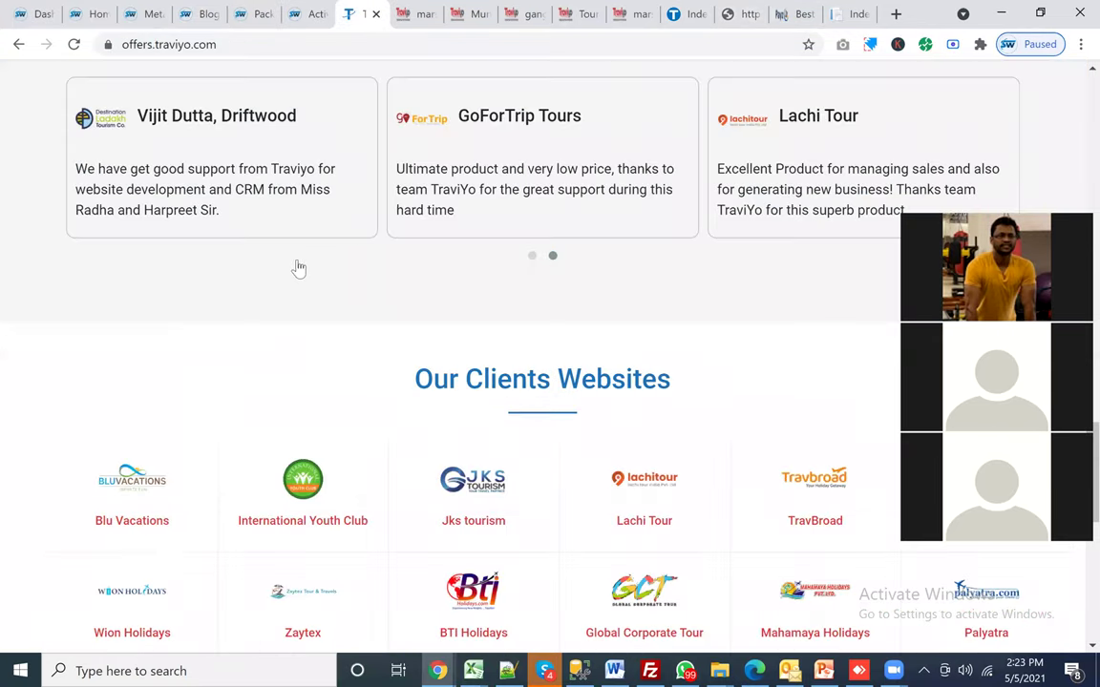
scroll(336, 258, "down", 3)
left_click(303, 229)
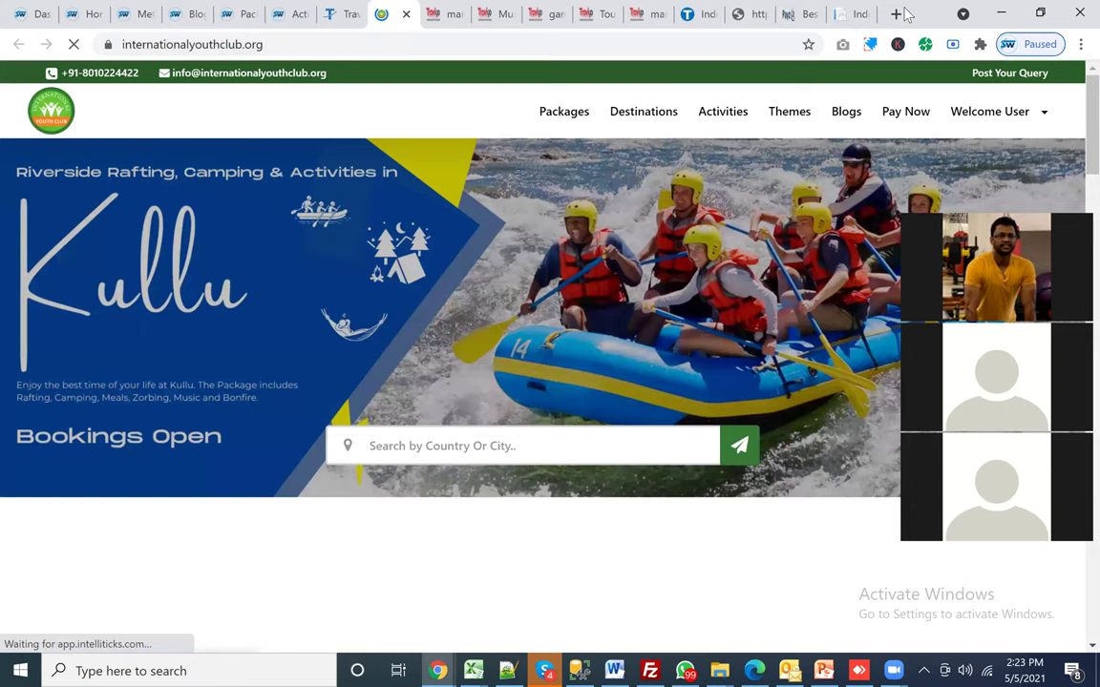
Step: Reopen the Google search for 'manali to kasol bike ride' and look over the results
key("ctrl+shift+t")
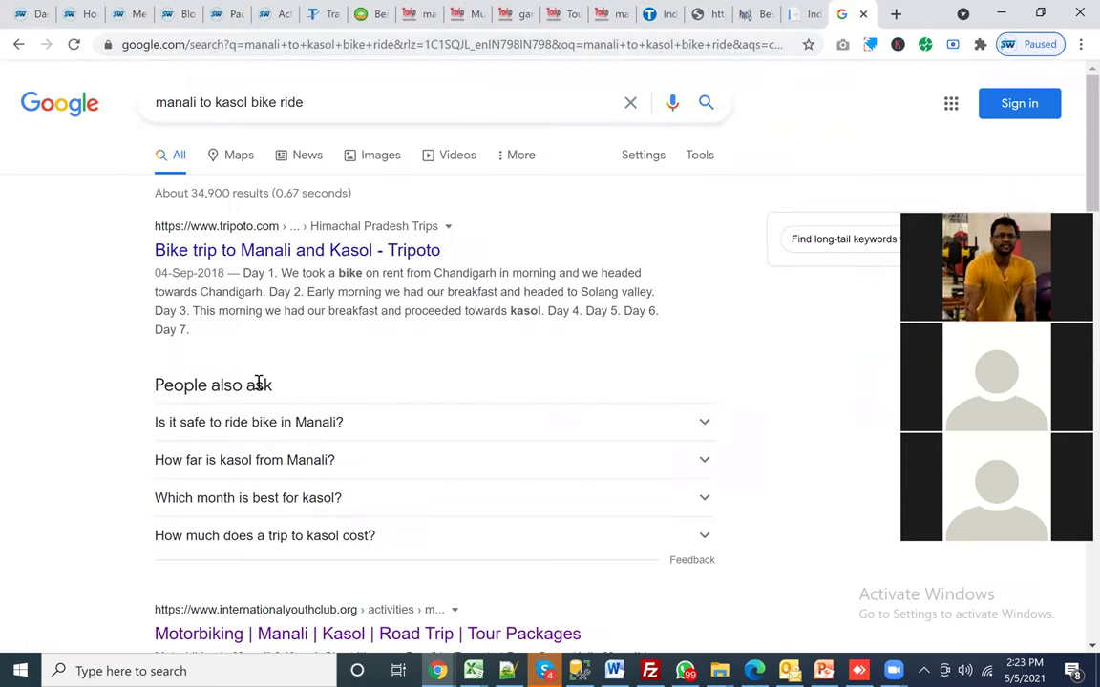
scroll(257, 390, "down", 1)
scroll(314, 363, "down", 5)
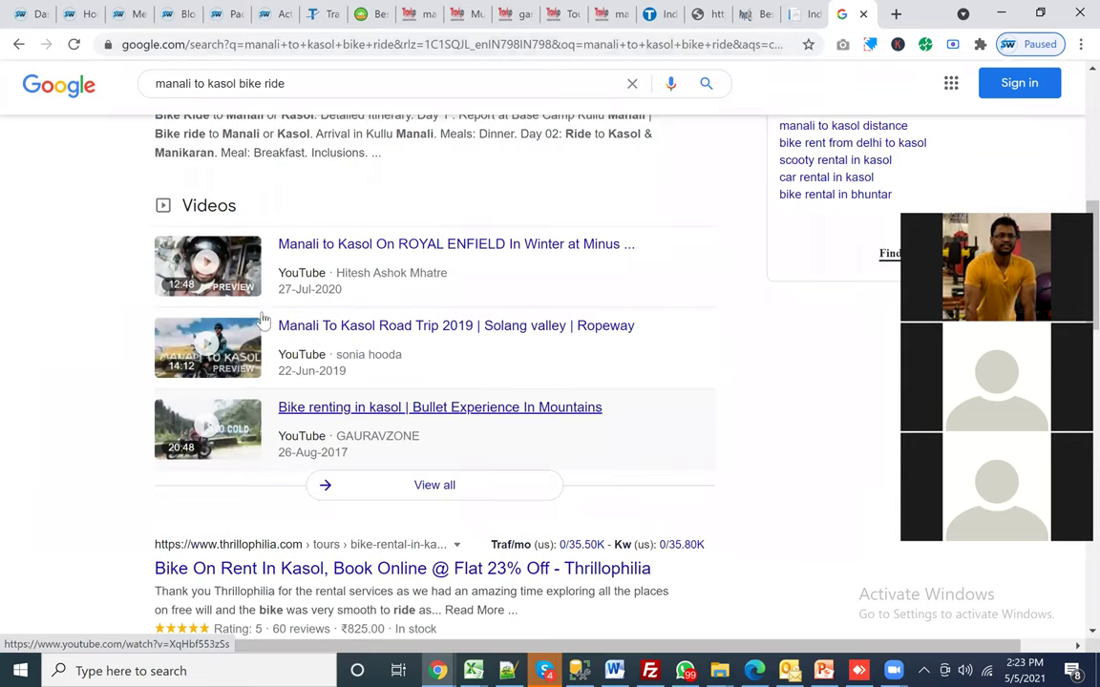
scroll(387, 411, "up", 3)
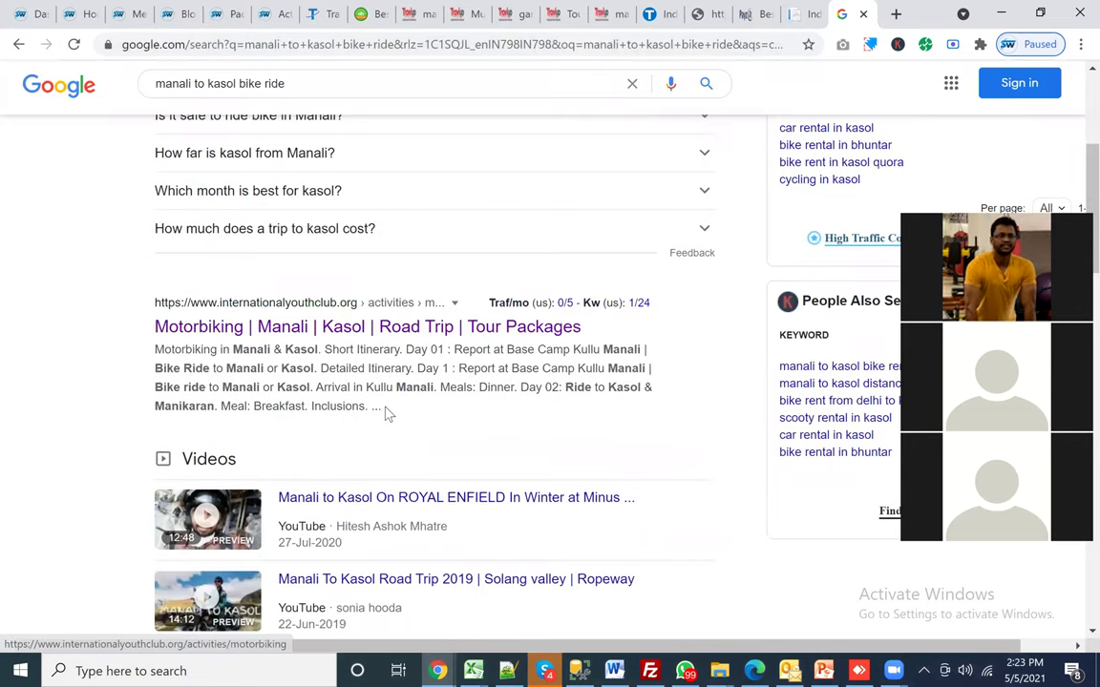
triple_click(387, 413)
scroll(387, 413, "up", 3)
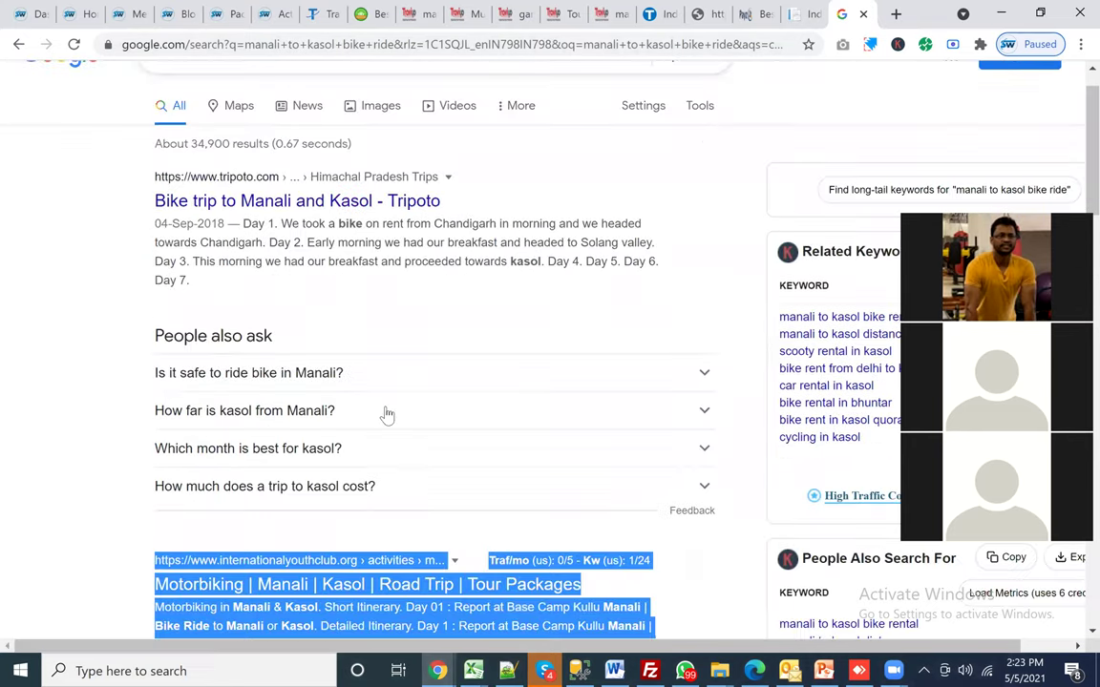
scroll(377, 420, "down", 2)
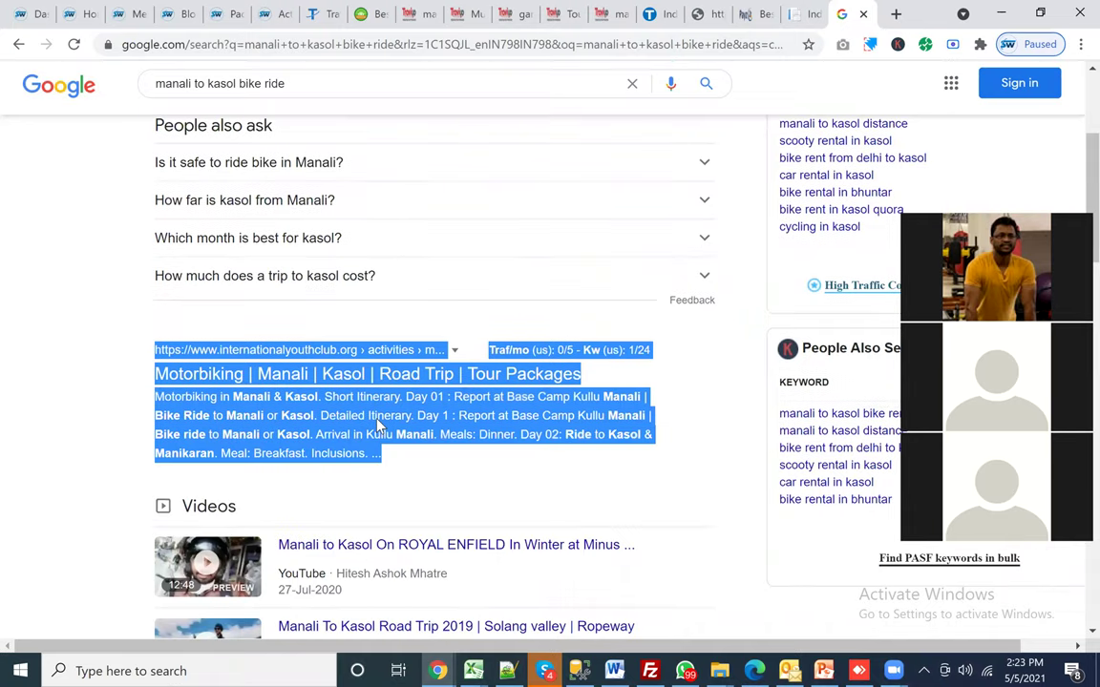
scroll(379, 427, "down", 1)
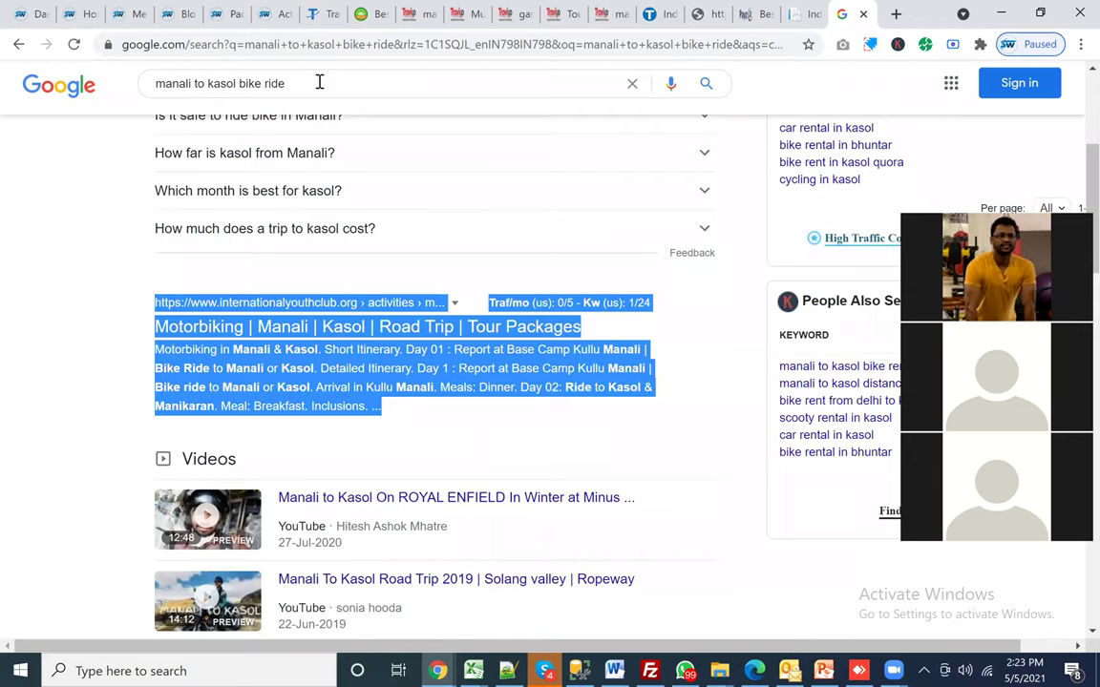
Step: Search Google for 'best travel agent in ghaziabad for odisha package'
triple_click(141, 85)
type("best")
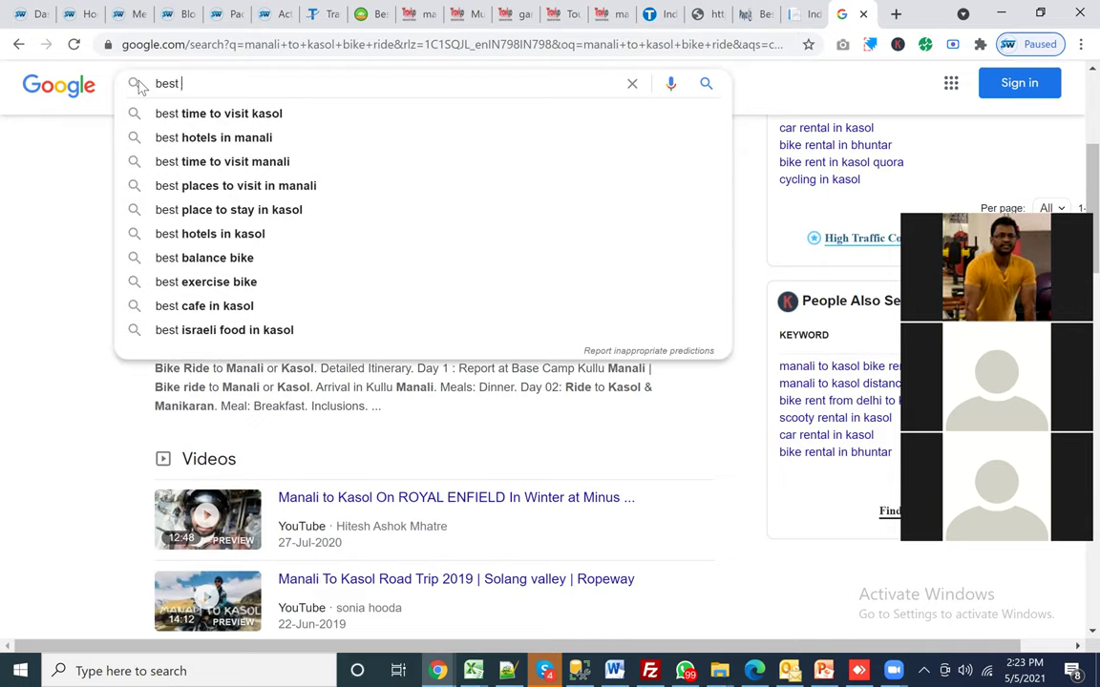
type(" travel")
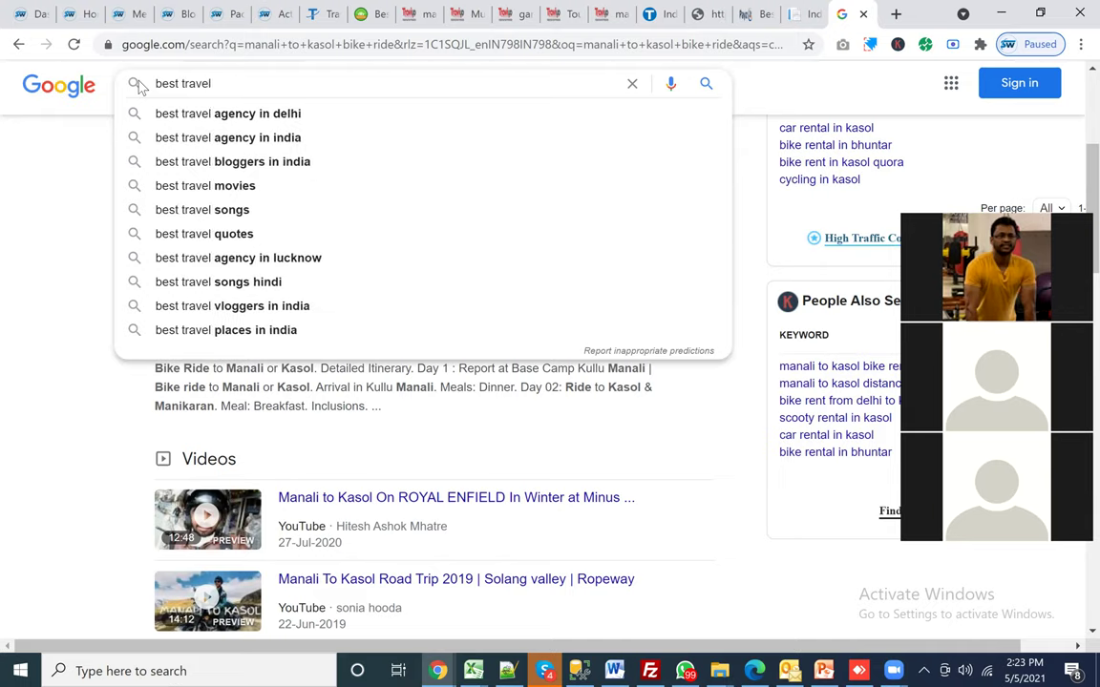
type(" agnets")
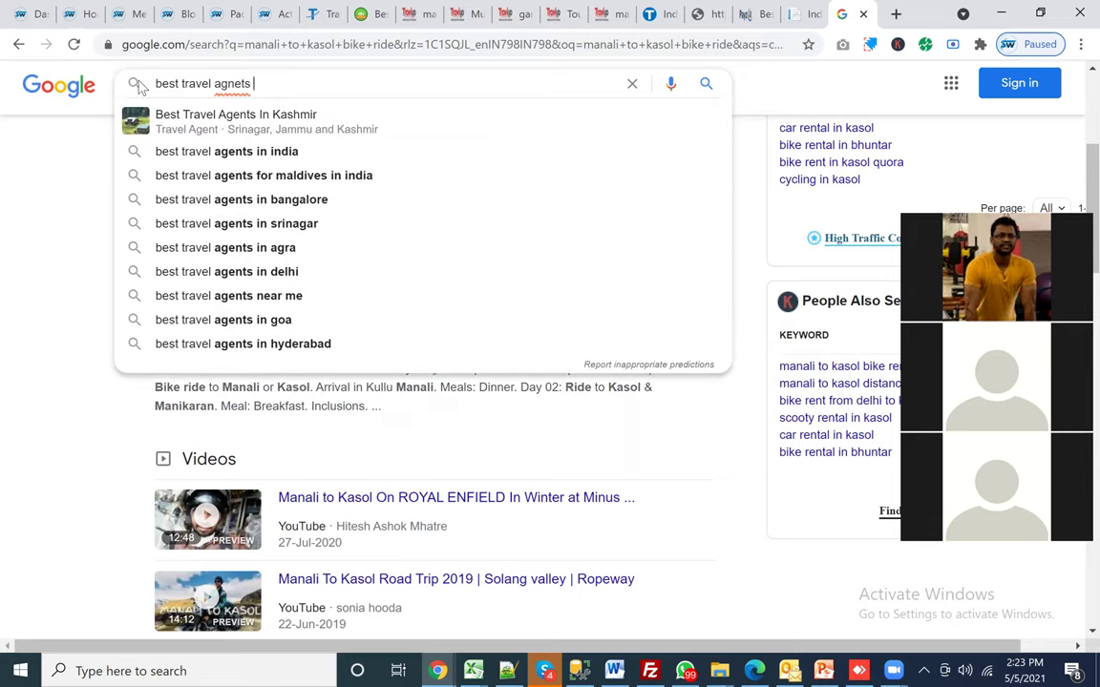
key("BackSpace")
key("Down")
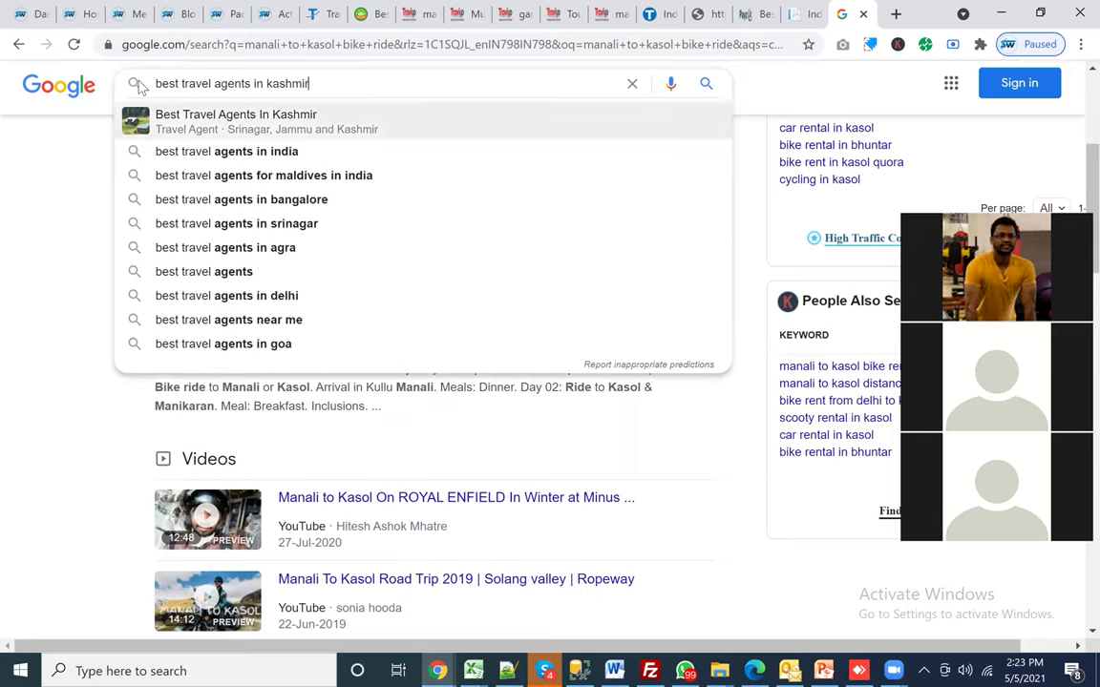
key("BackSpace")
key("BackSpace")
key("BackSpace")
key("BackSpace")
key("BackSpace")
key("BackSpace")
key("BackSpace")
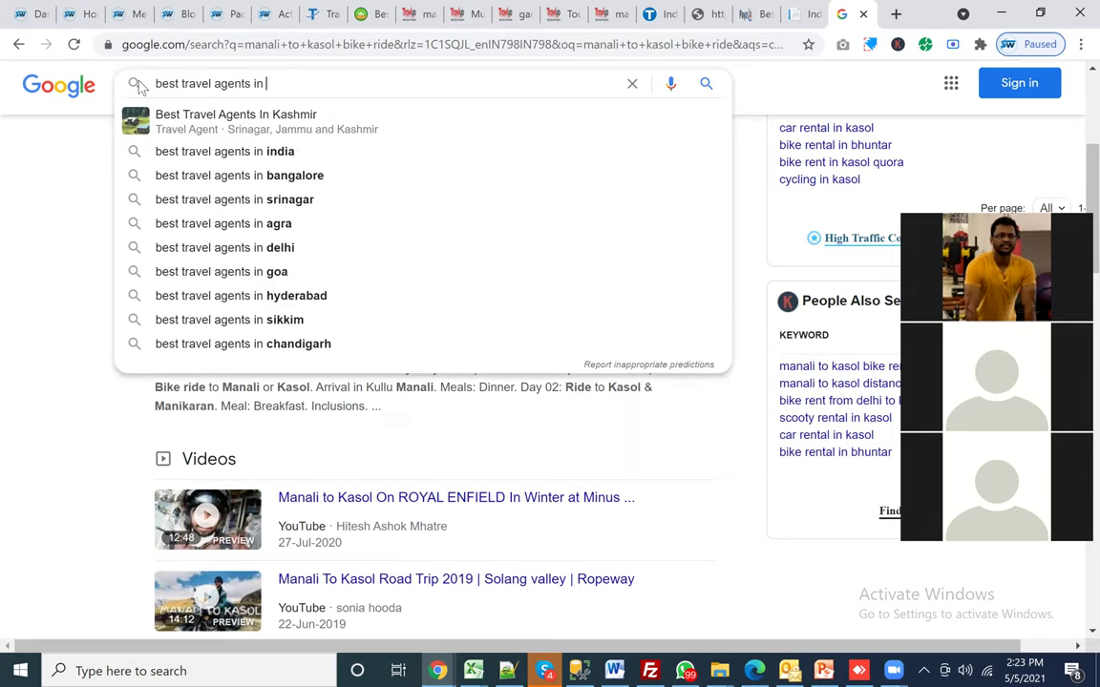
type("gha")
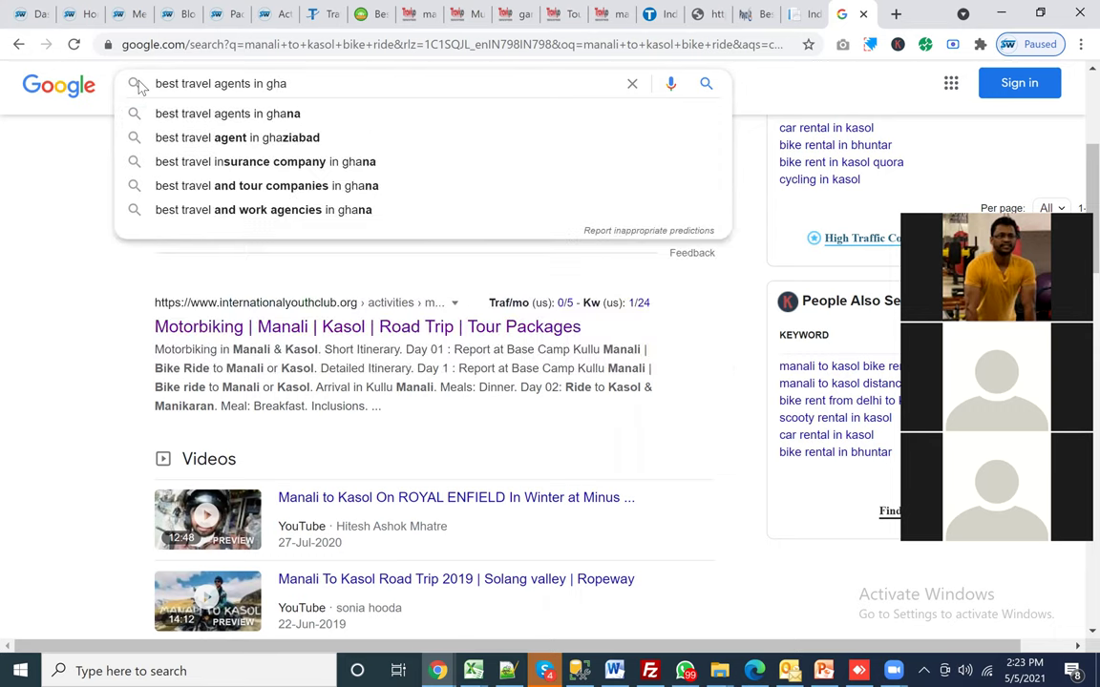
key("Down")
key("Down")
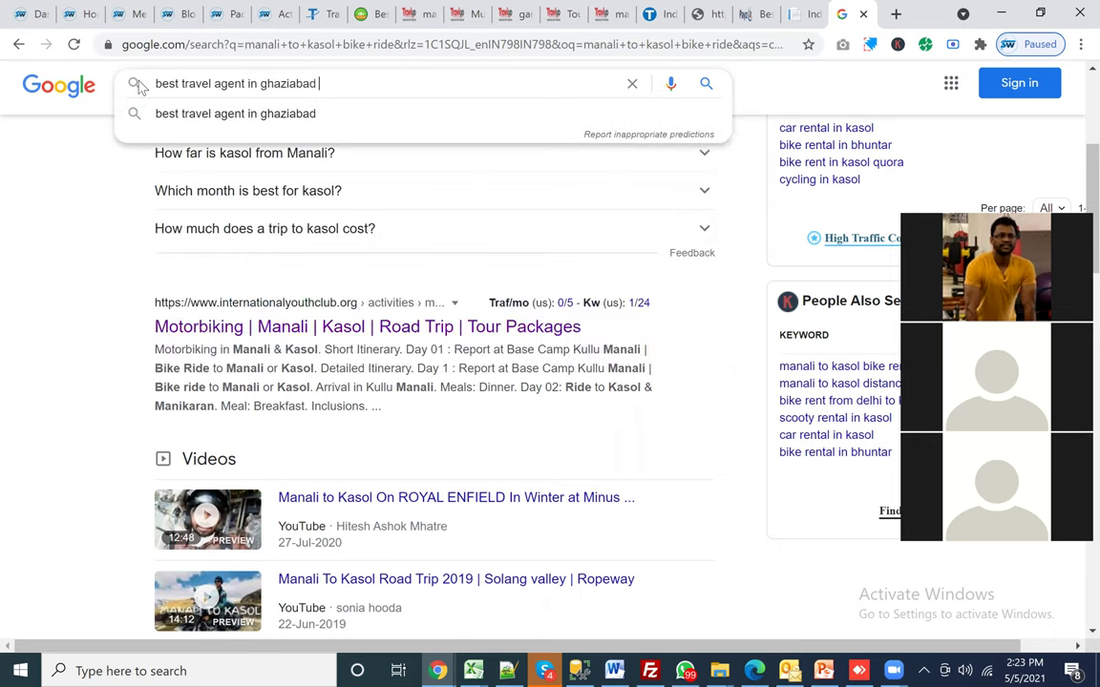
type("for od")
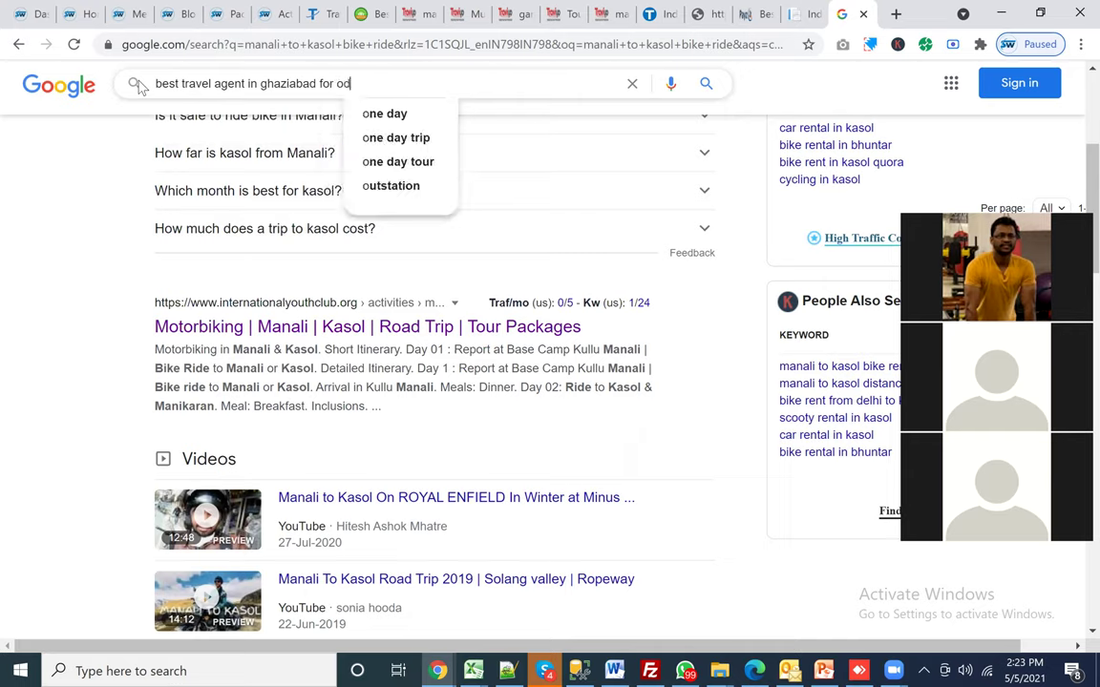
type("isha p")
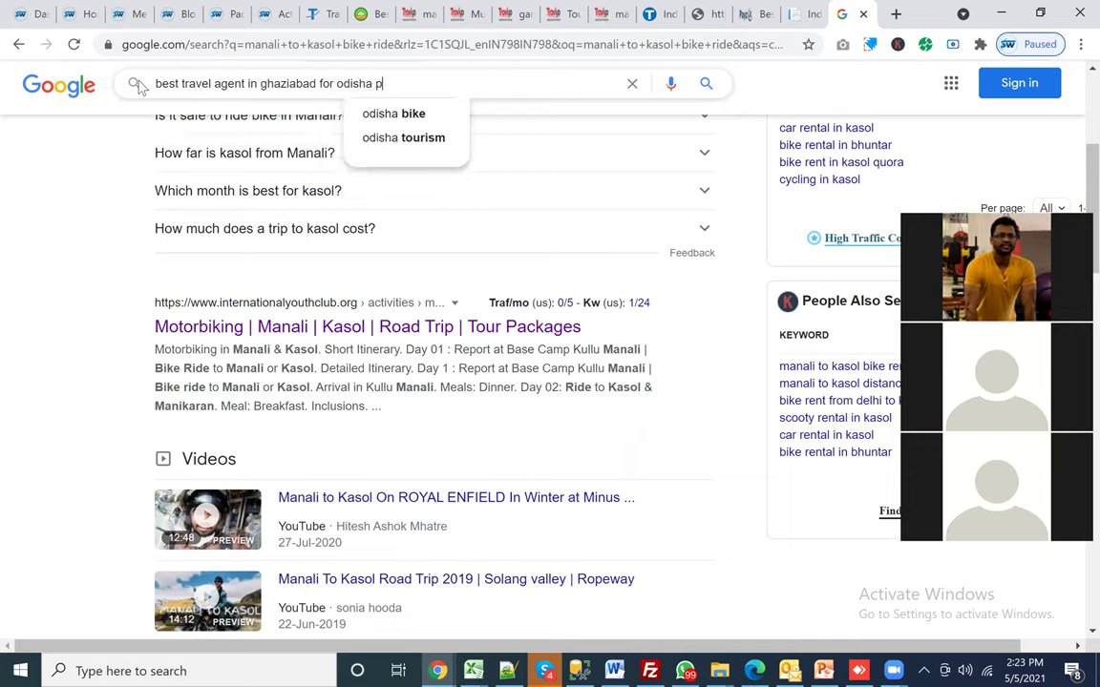
type("ackage")
key("Return")
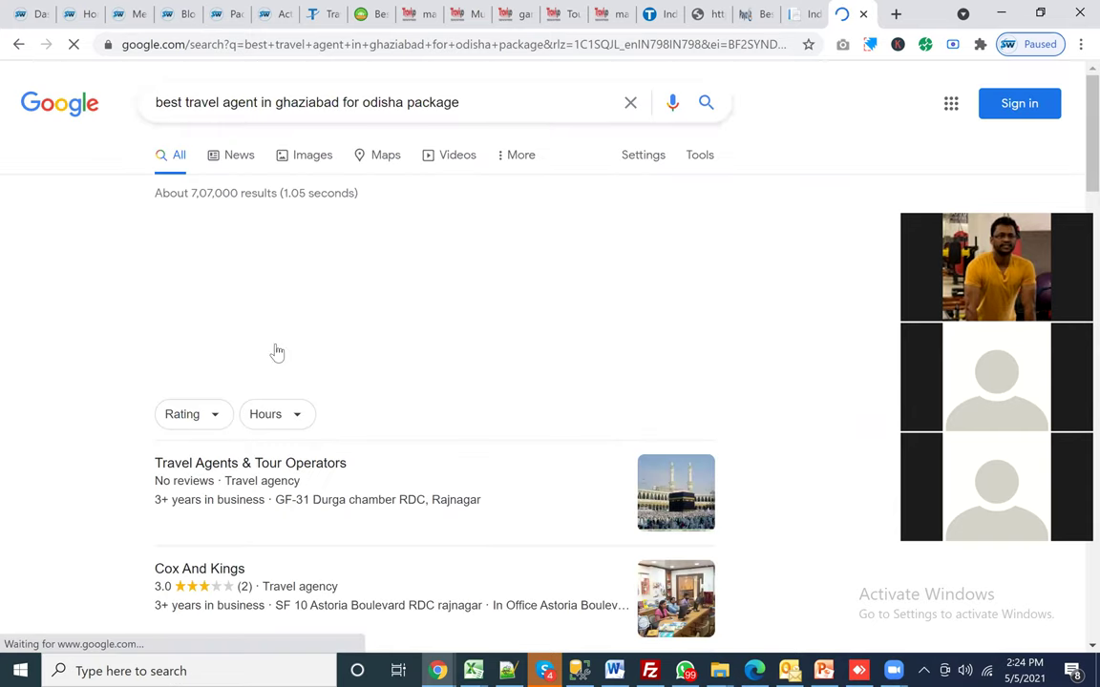
Step: Open the Travbroad result in a new tab and close the Google search tab
scroll(275, 350, "down", 5)
scroll(276, 349, "down", 2)
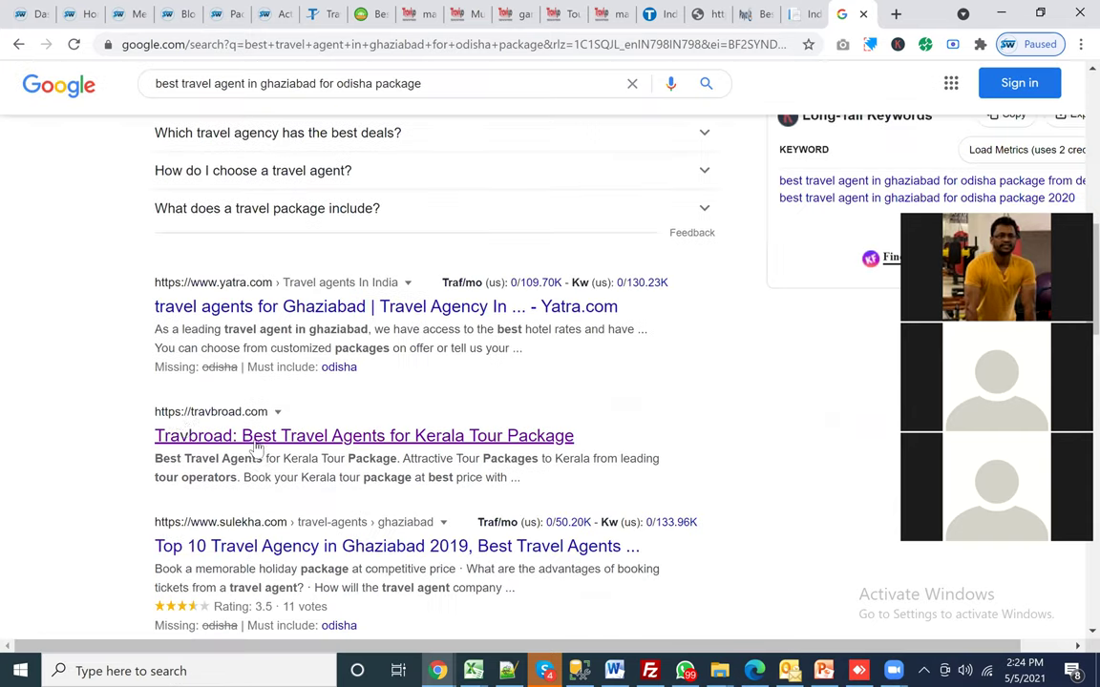
left_click_drag(550, 487, 89, 426)
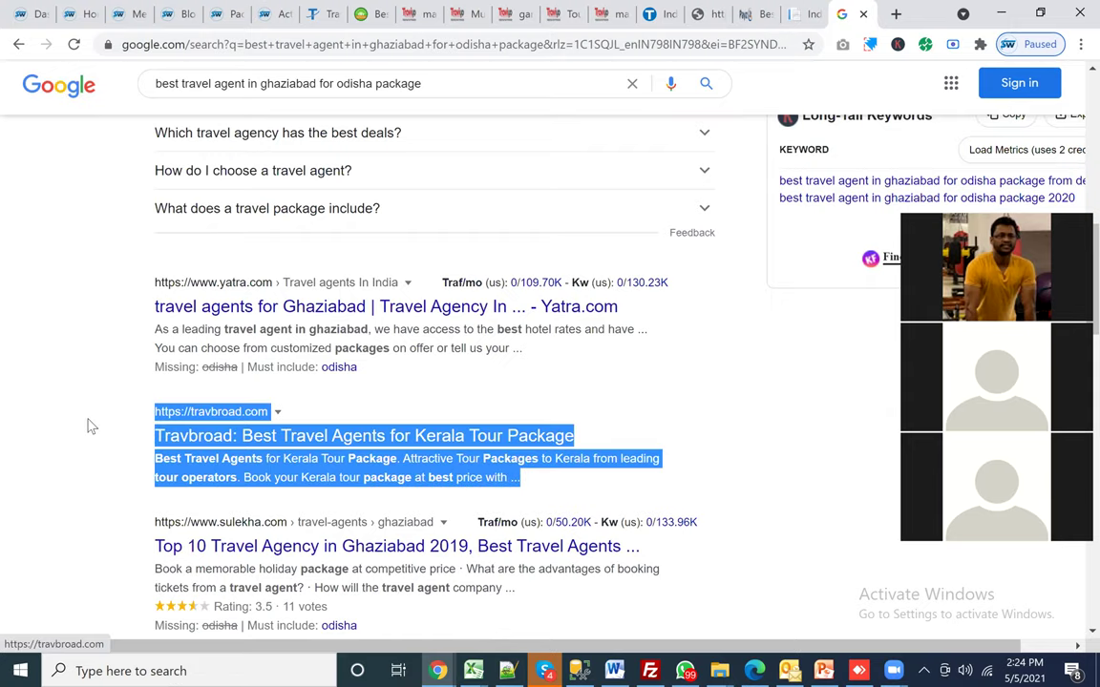
left_click(88, 422)
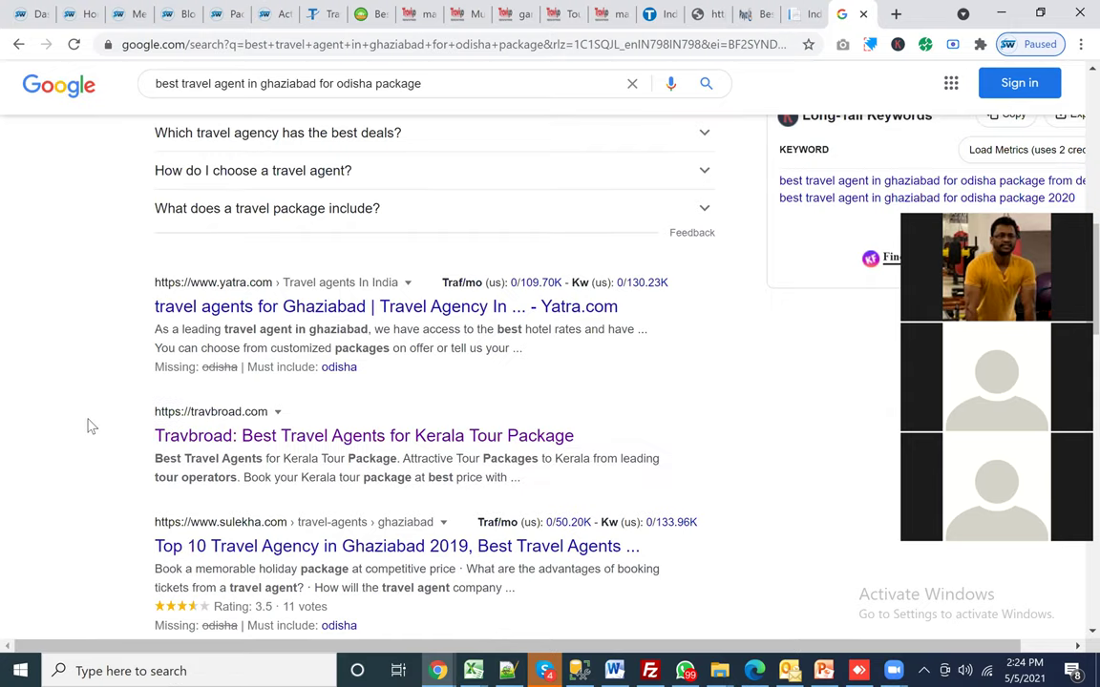
right_click(341, 437)
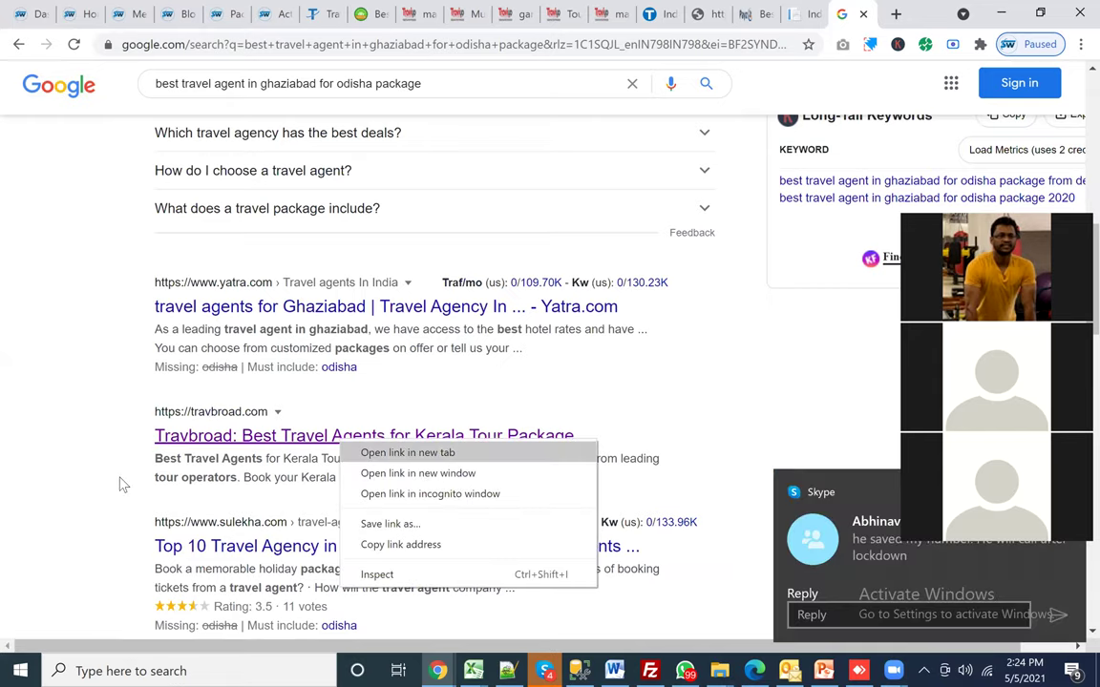
left_click(368, 452)
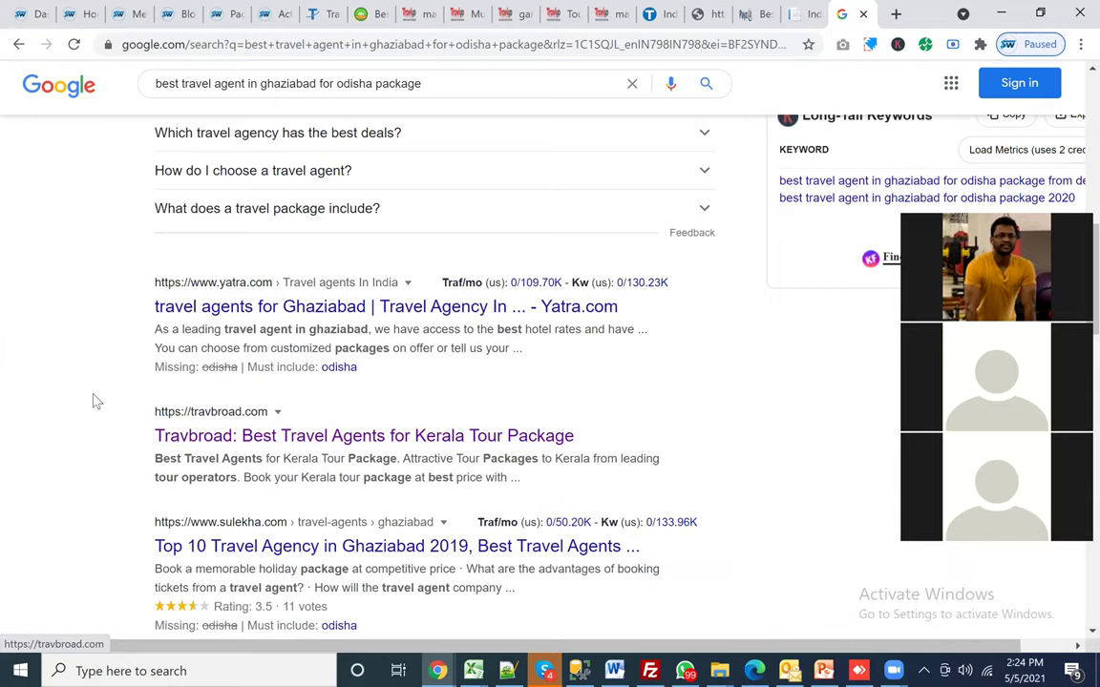
scroll(96, 401, "down", 3)
scroll(95, 401, "up", 4)
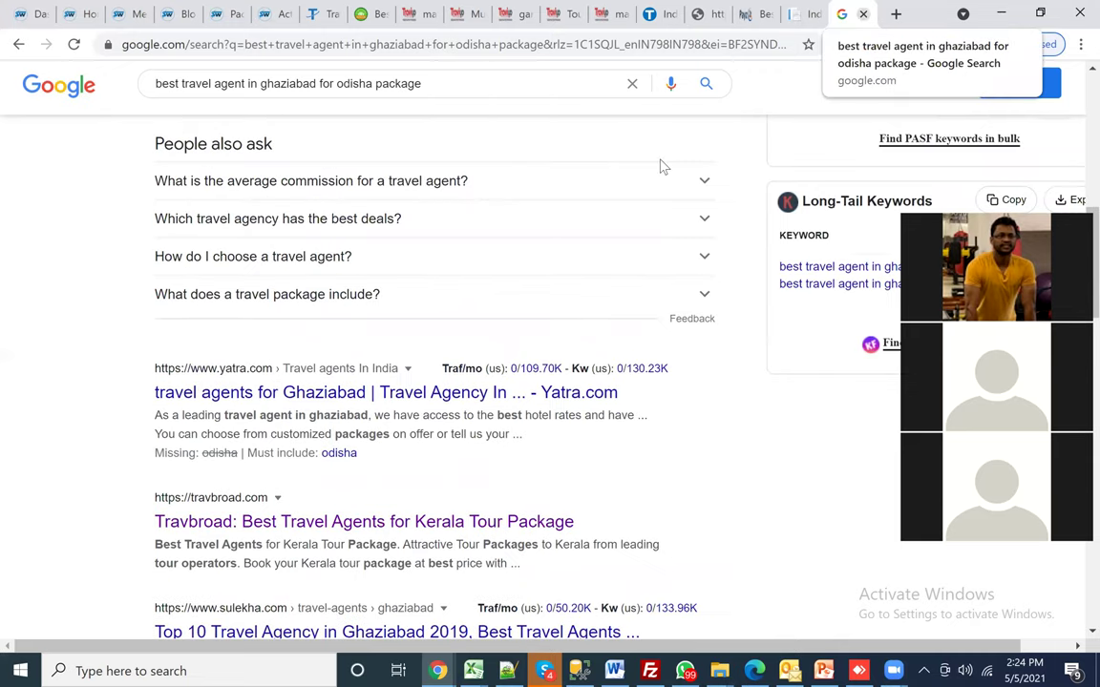
left_click(863, 16)
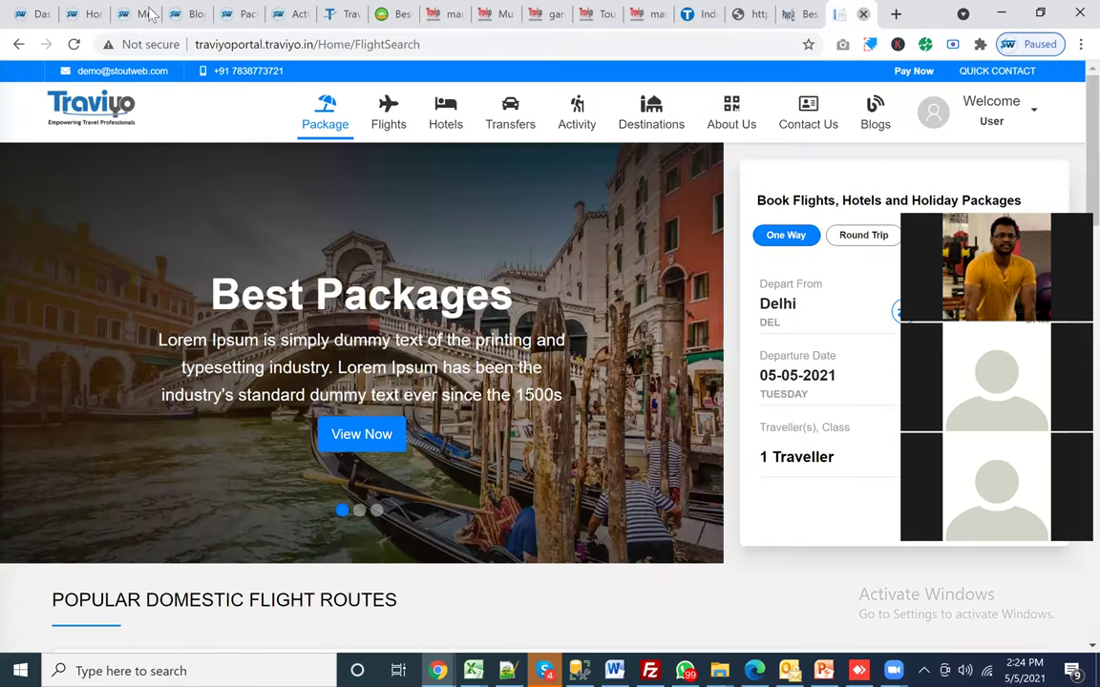
Step: Open the TraviYo Academy training page from the offers banner, then close it
key("ctrl+9")
left_click(331, 15)
scroll(365, 423, "up", 8)
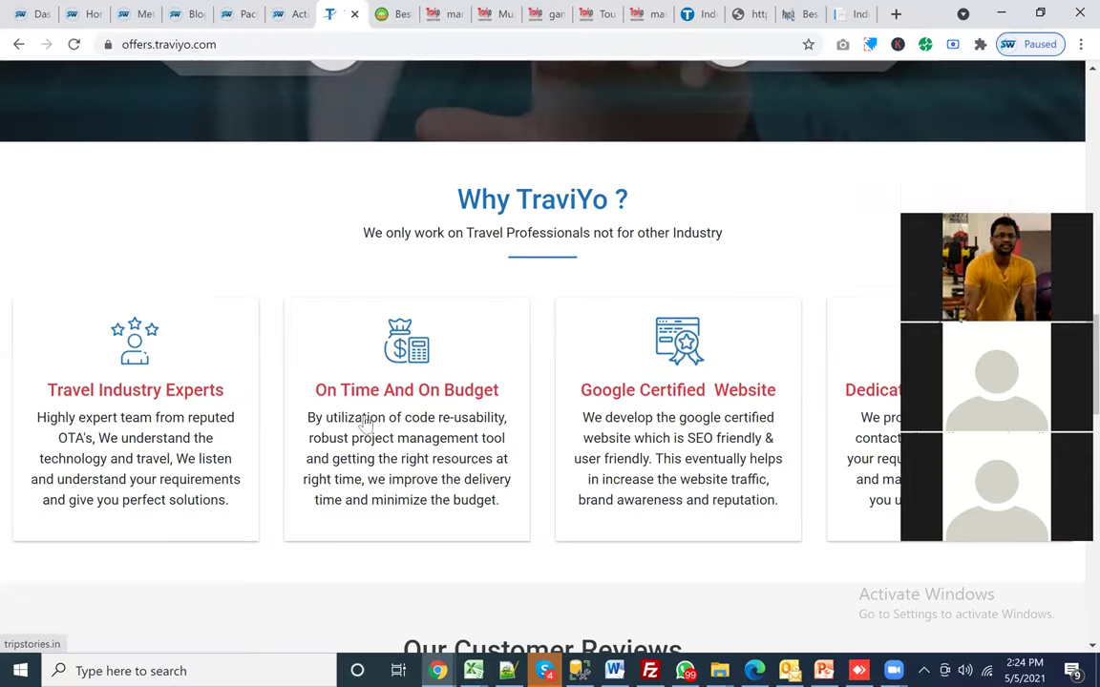
scroll(248, 286, "up", 4)
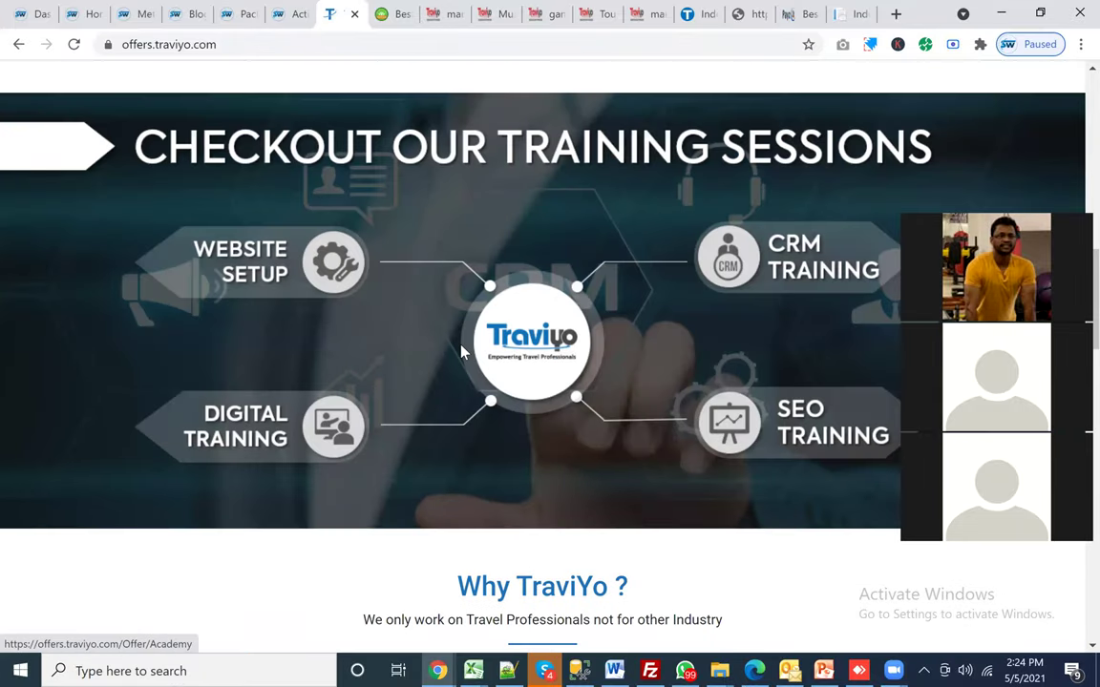
left_click(336, 358)
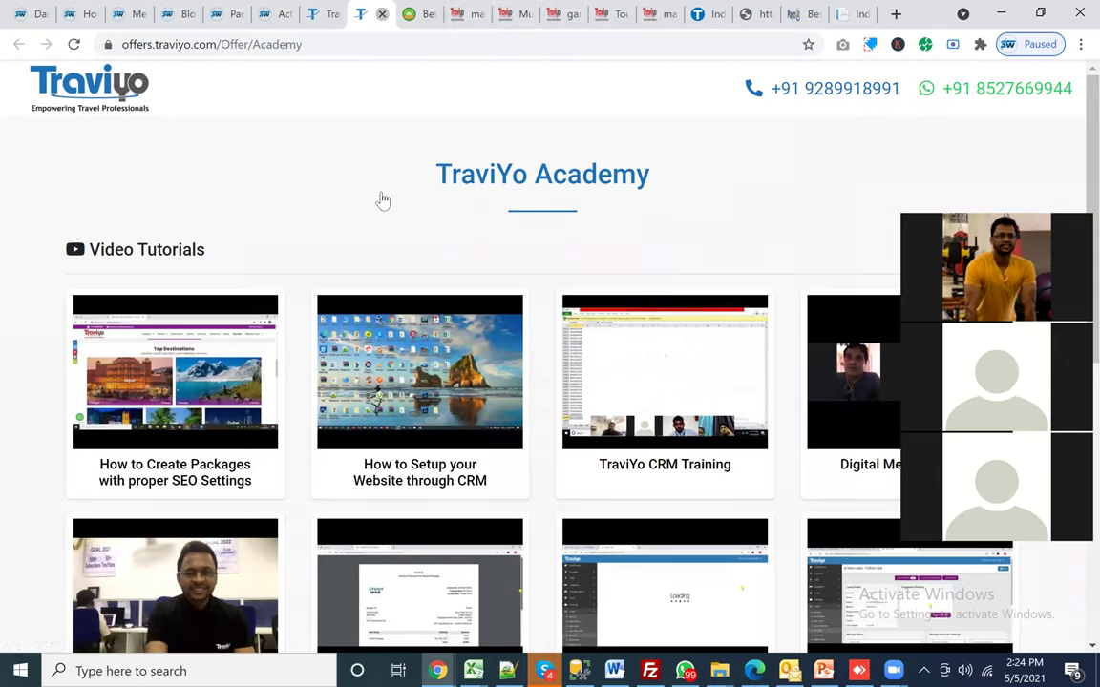
key("ctrl+w")
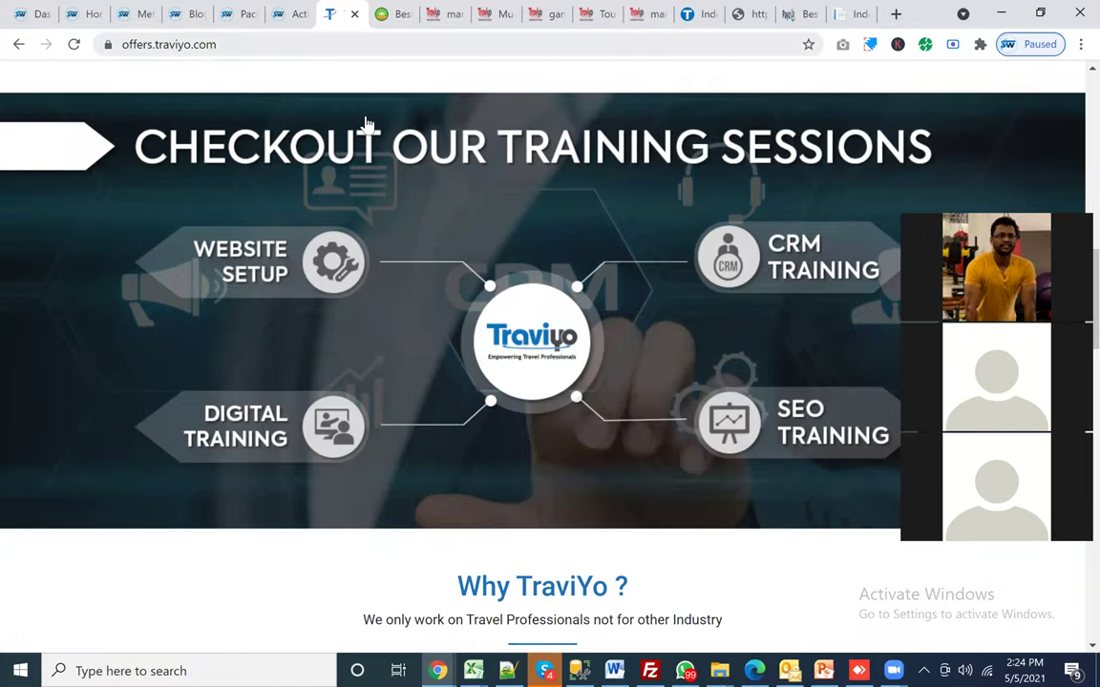
Step: Return to the Traviyo back-end dashboard tab
scroll(275, 152, "up", 4)
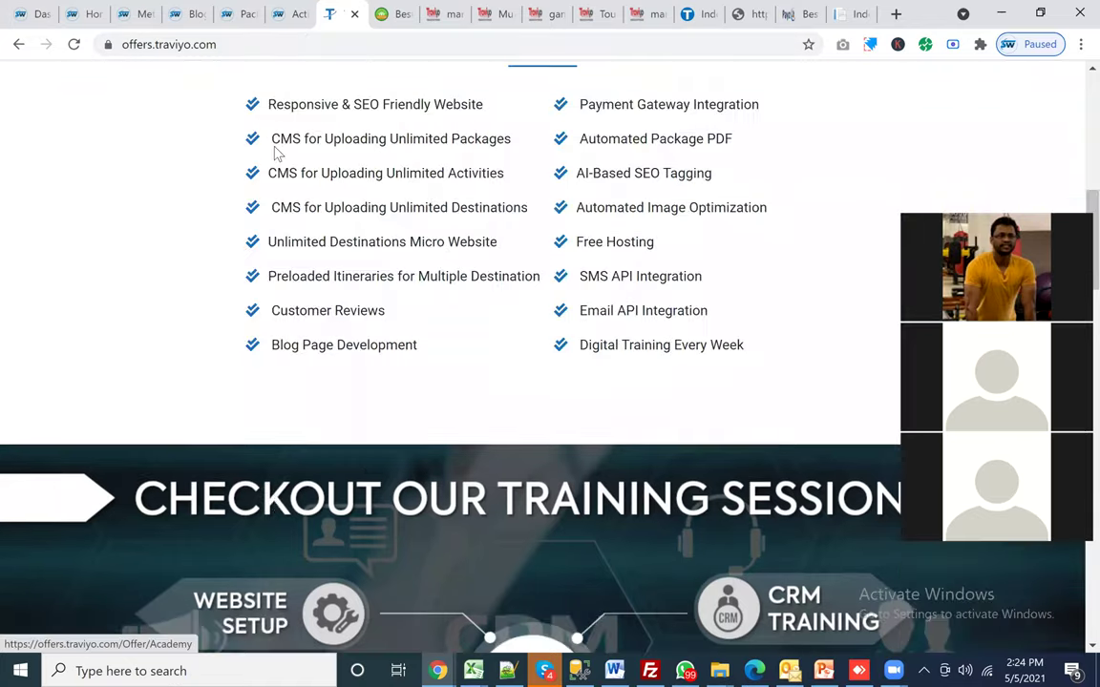
scroll(327, 293, "up", 10)
scroll(363, 332, "down", 1)
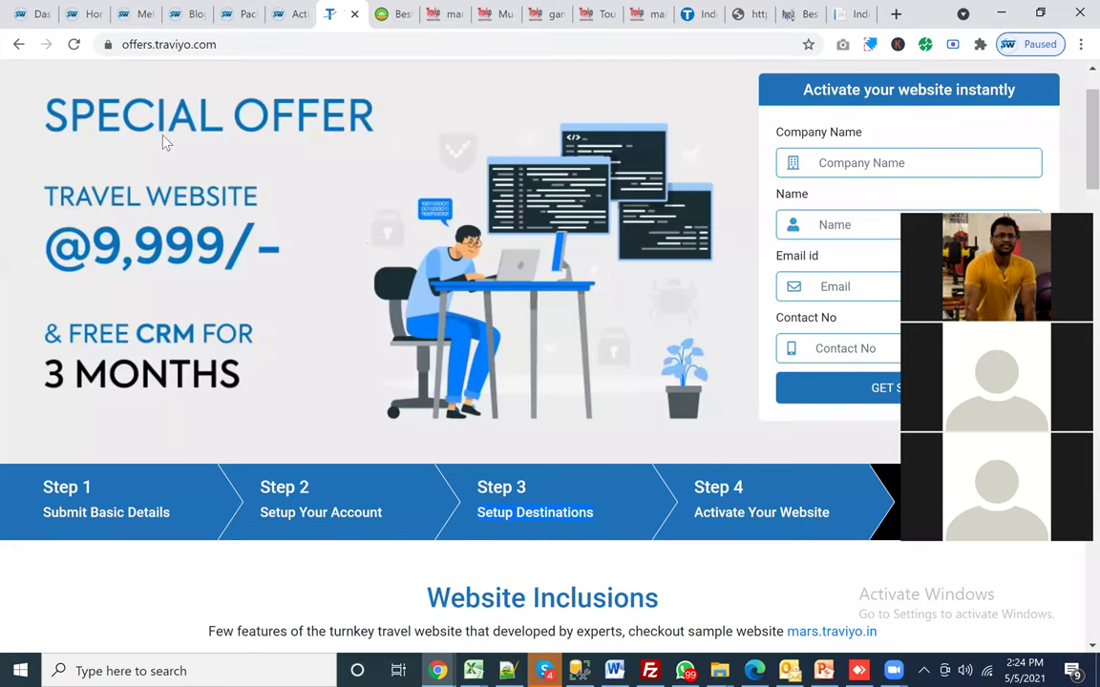
key("ctrl+1")
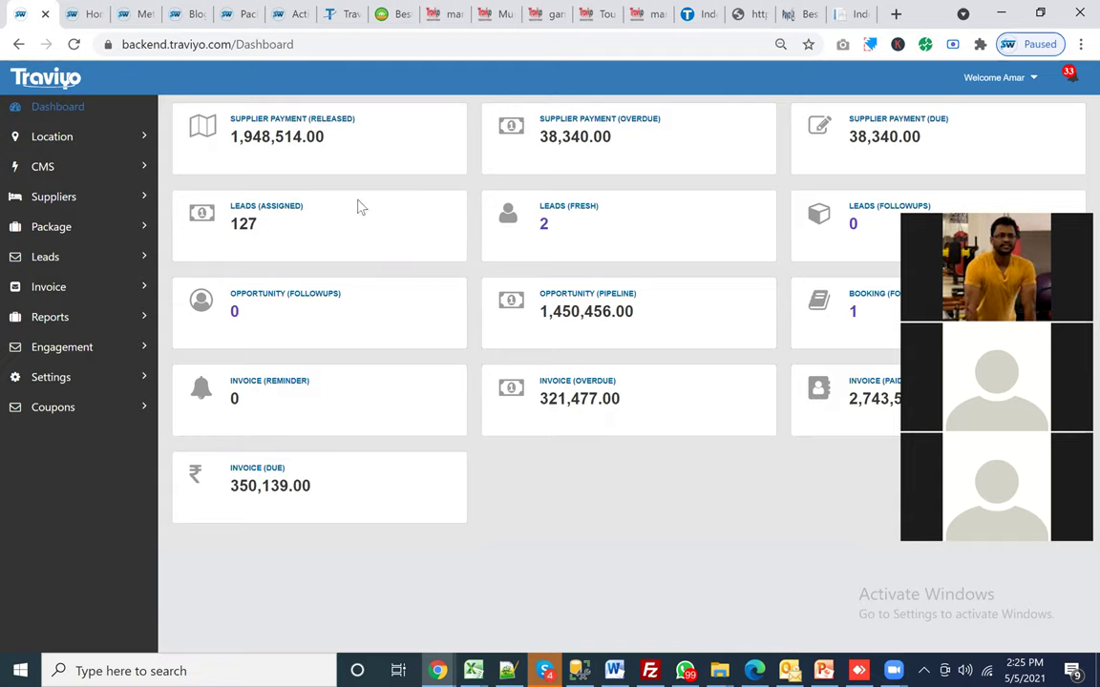
left_click(446, 16)
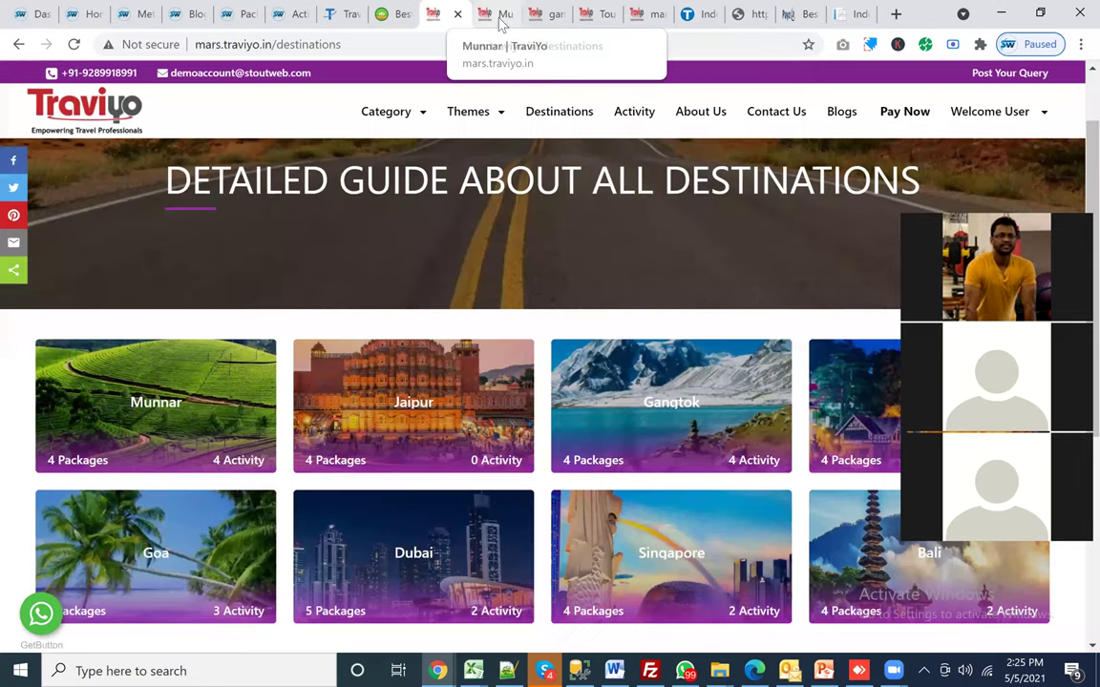
key("ctrl+Tab")
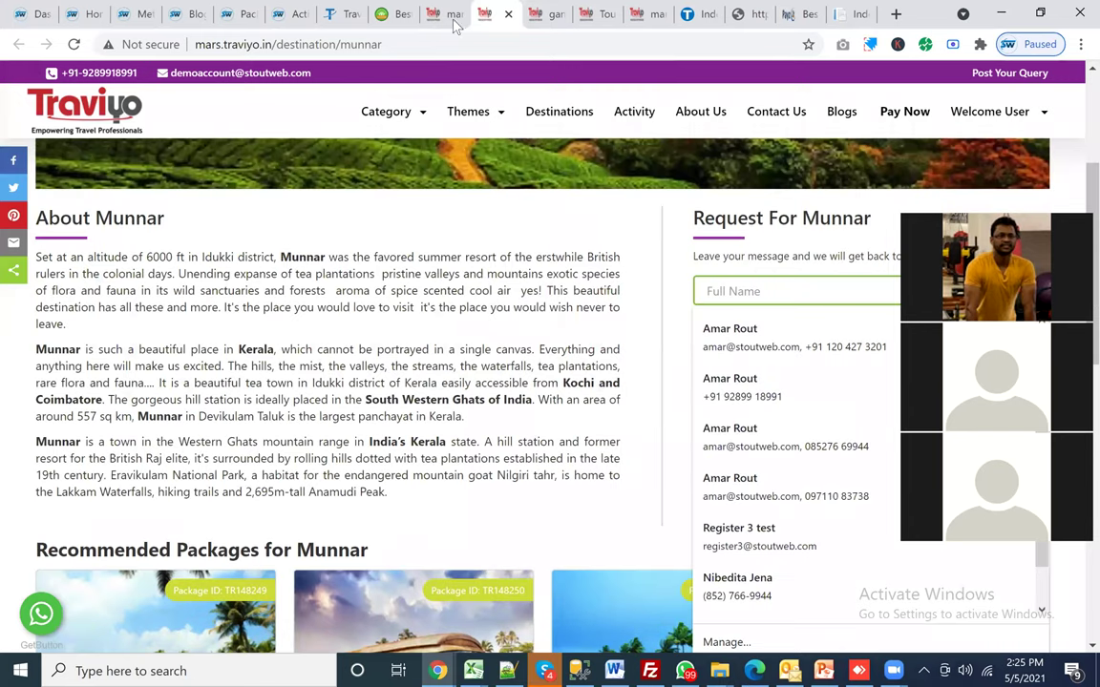
key("ctrl+Tab")
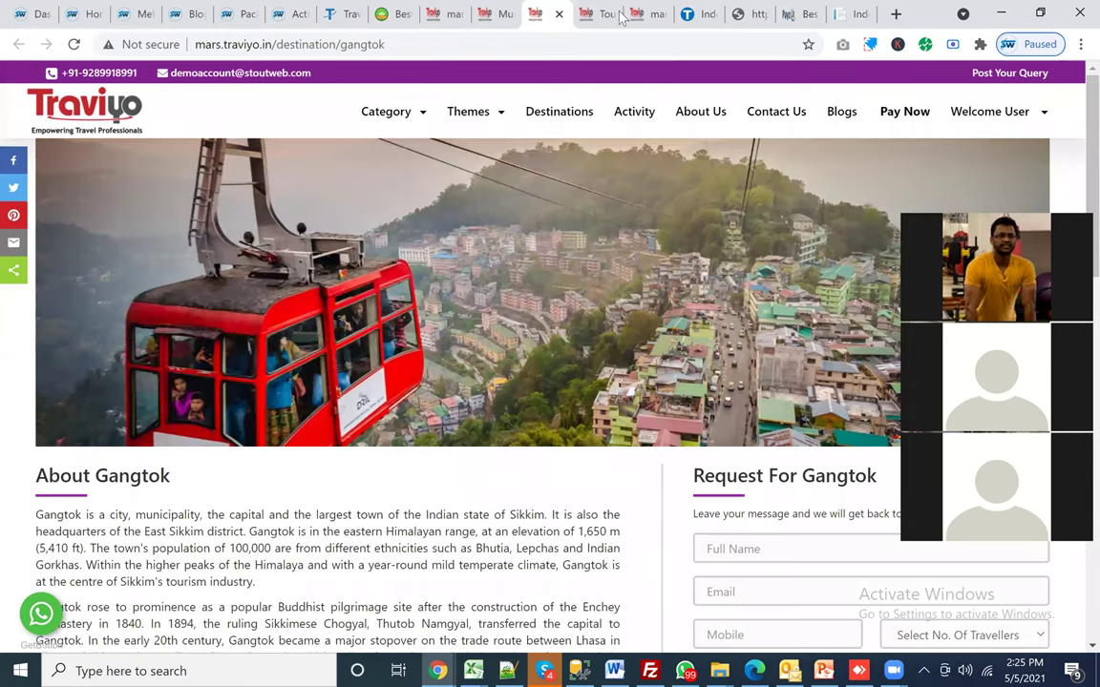
key("ctrl+Tab")
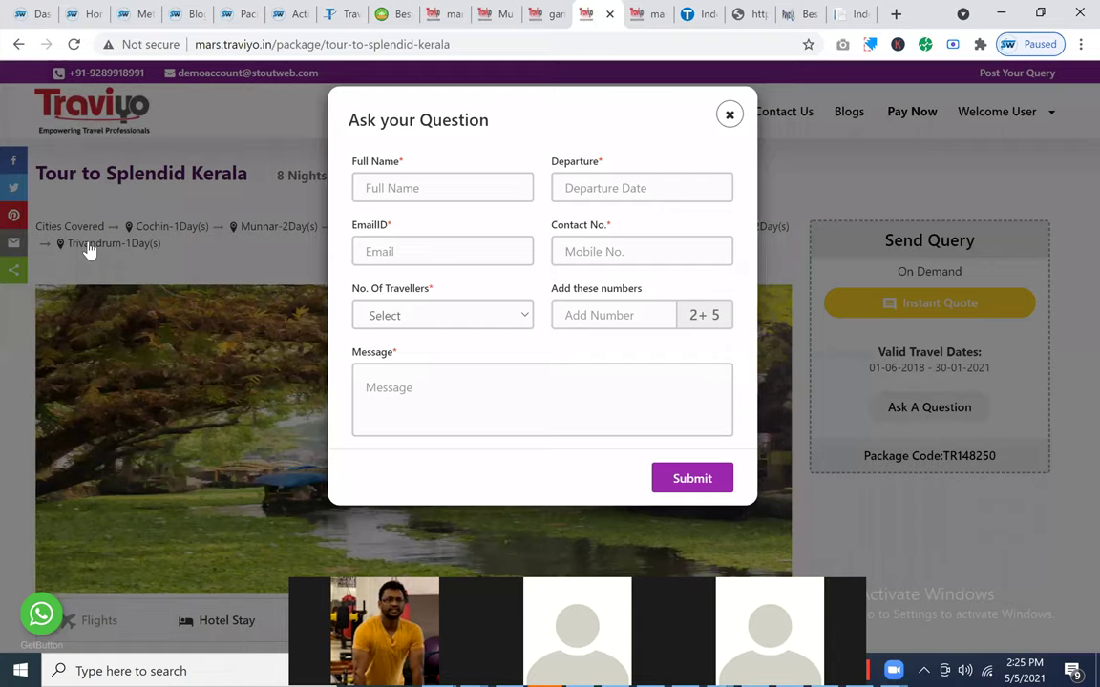
key("ctrl+1")
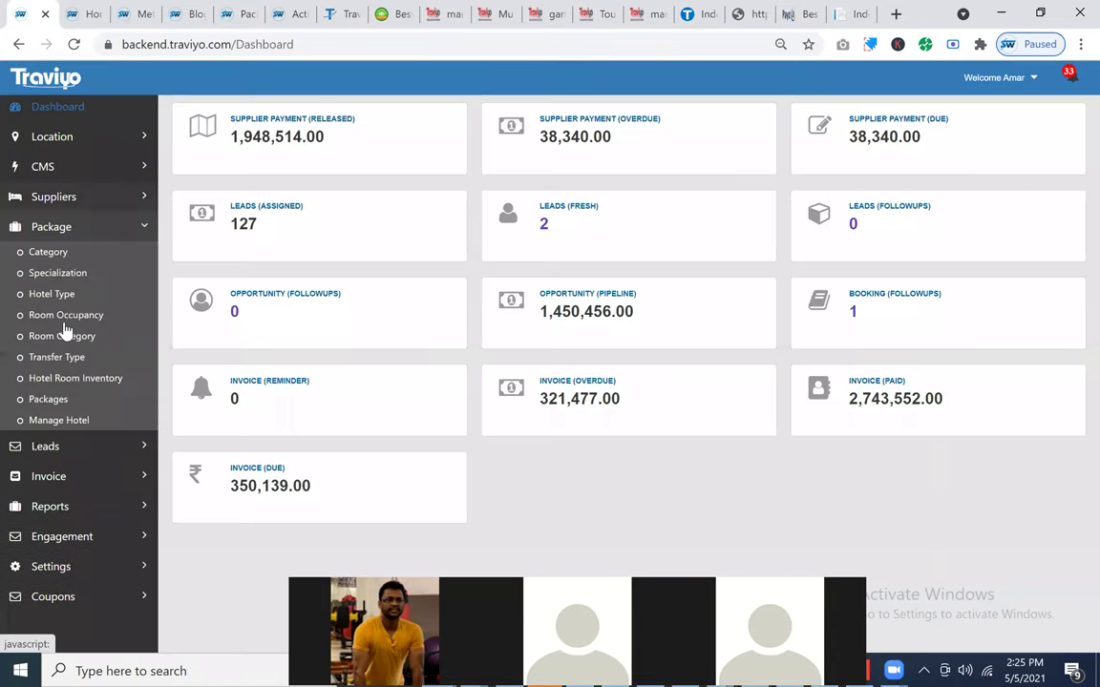
Step: Start a new lead and enter the lead's name and phone number
left_click(45, 446)
left_click(51, 371)
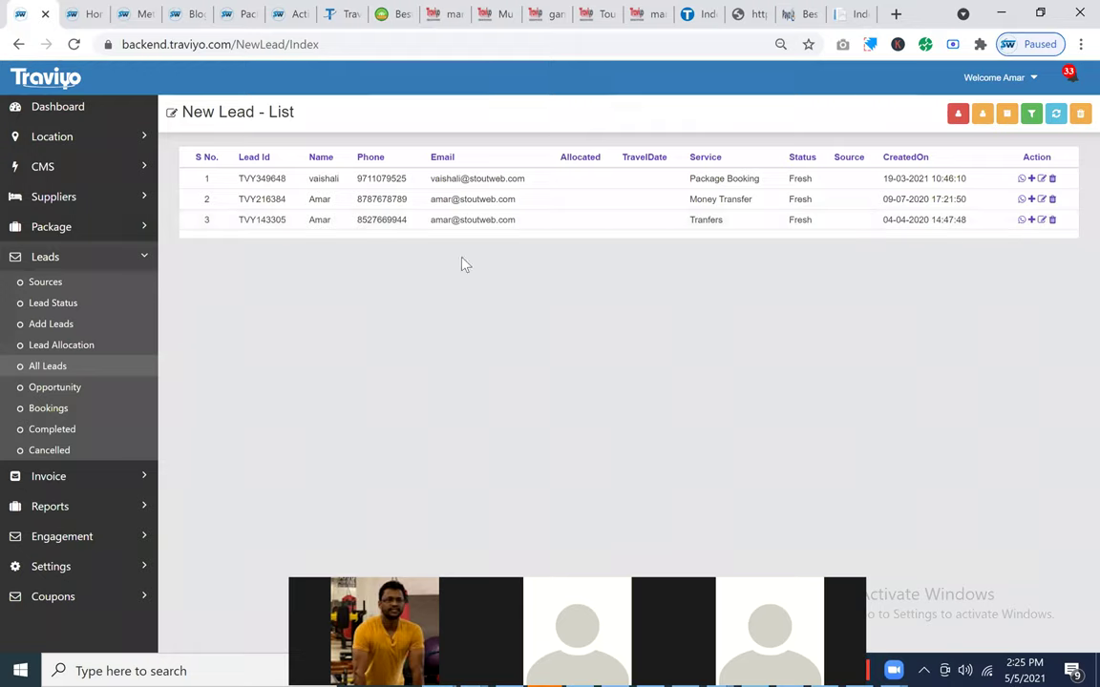
left_click(52, 325)
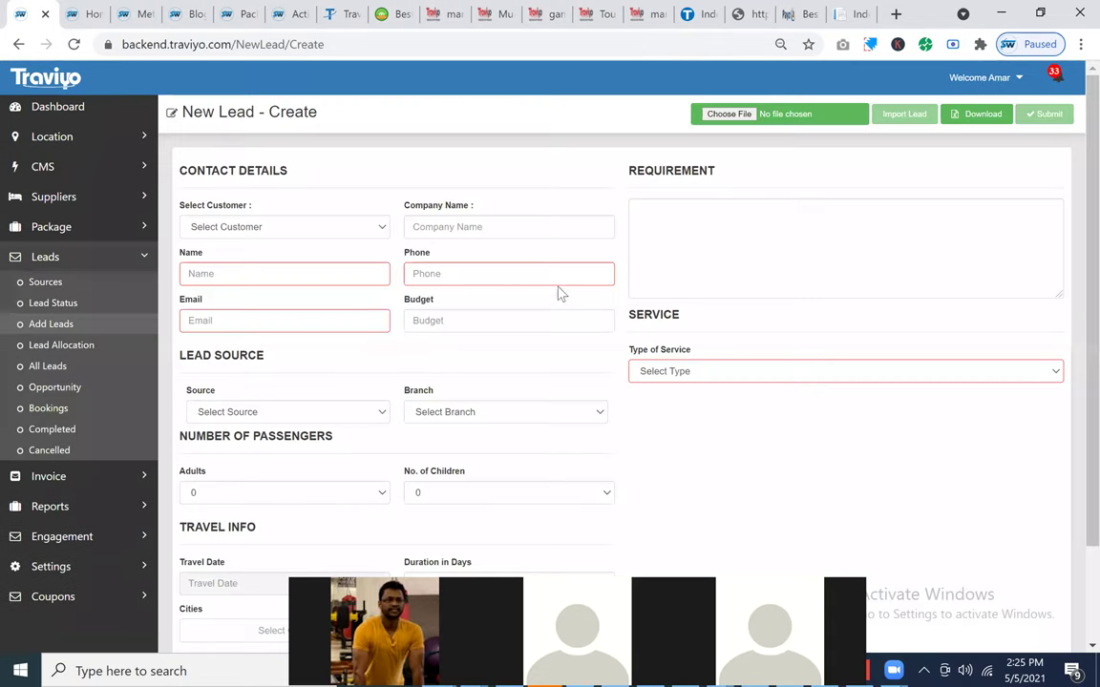
left_click(246, 271)
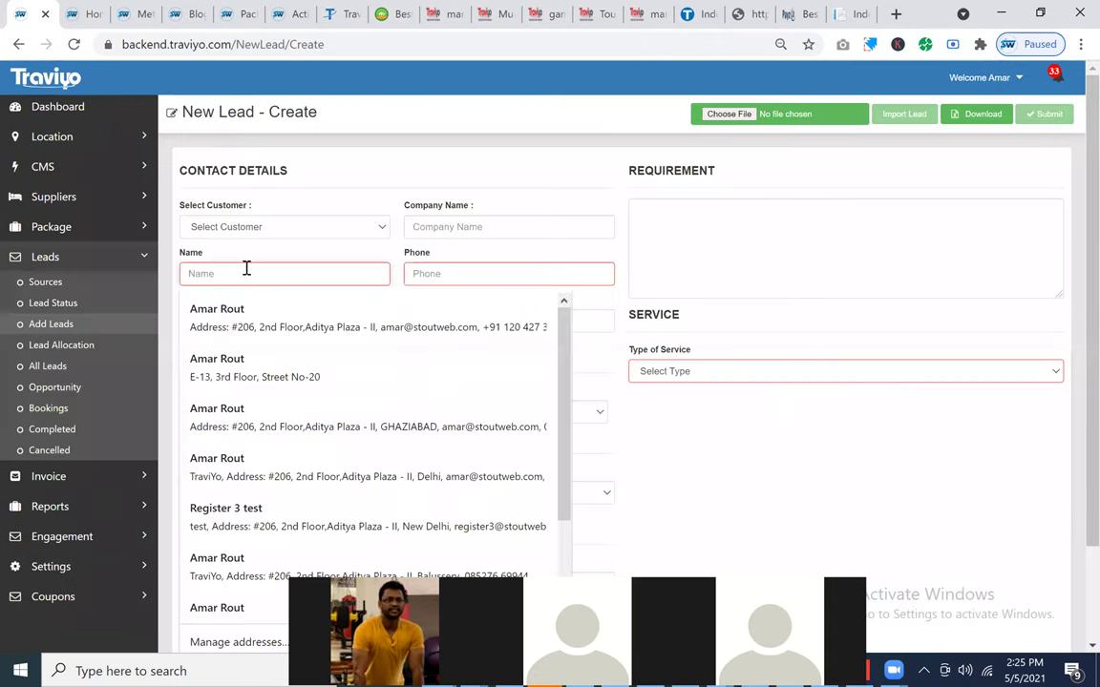
type("Mi")
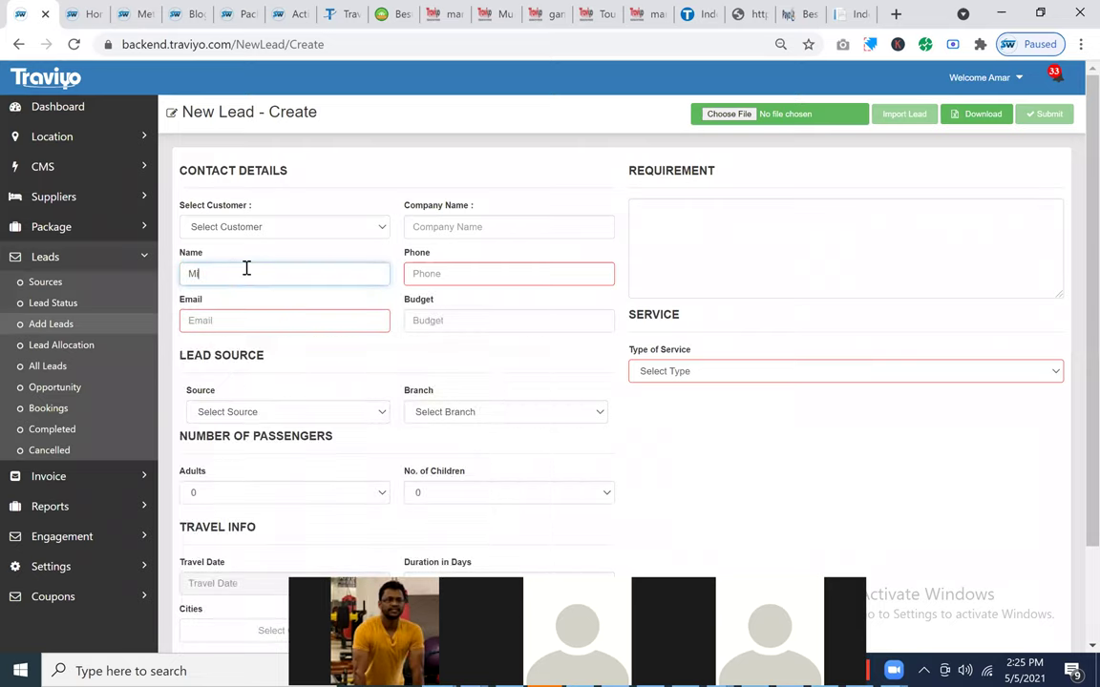
type("gnesh")
left_click(442, 273)
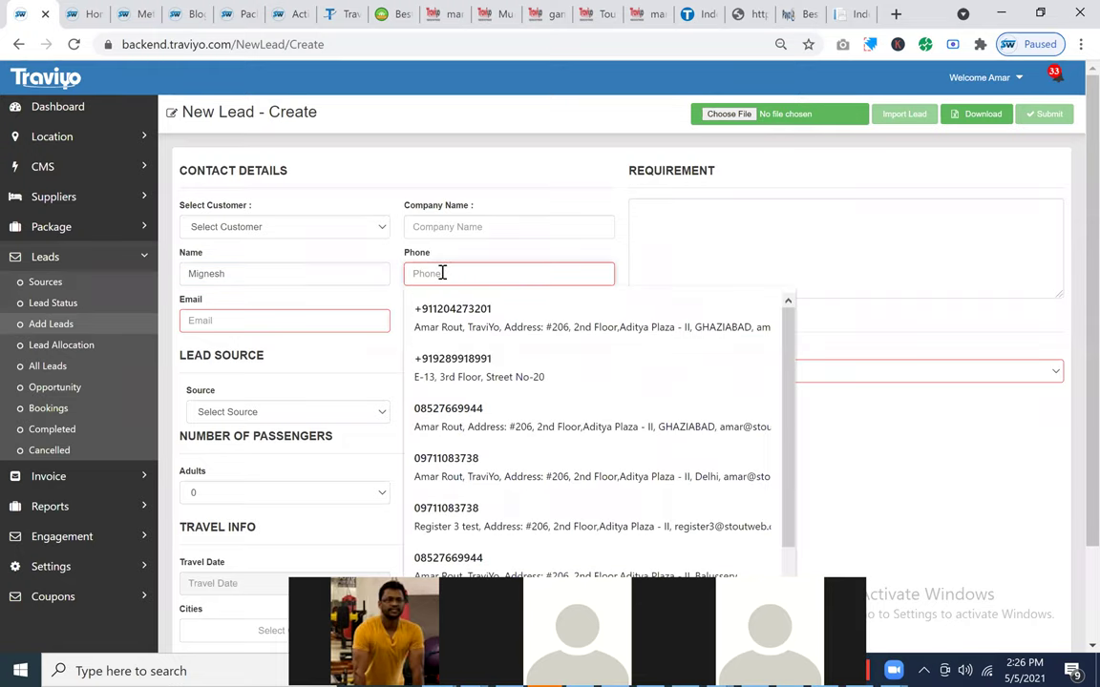
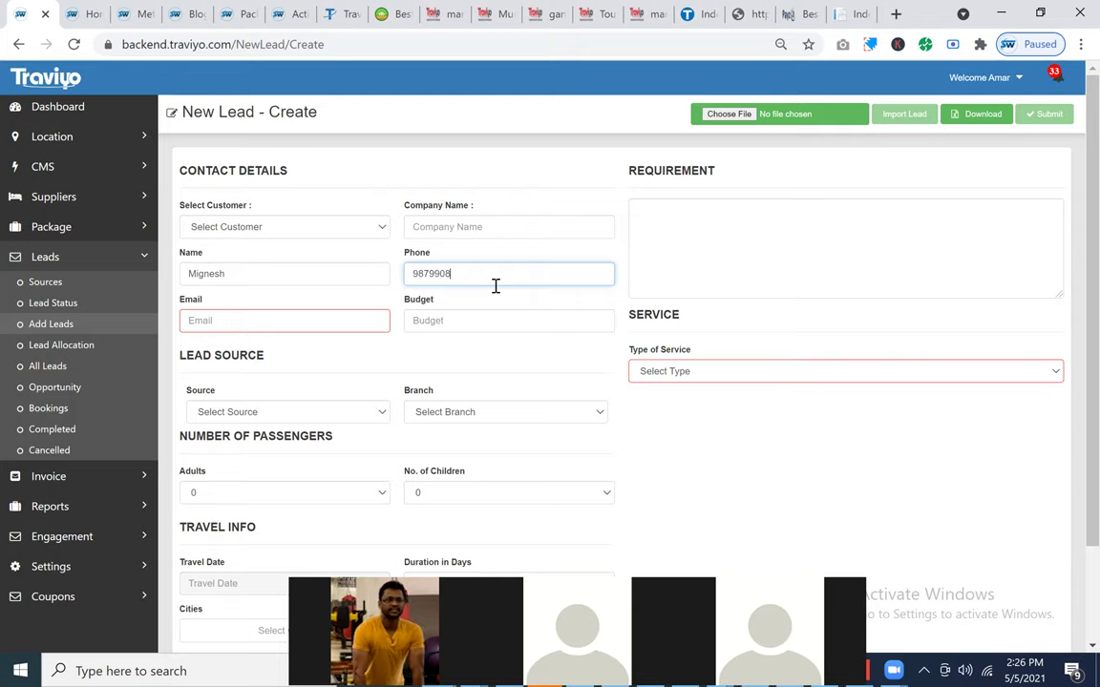
Step: Enter the lead's e-mail address, budget 50000 and requirement Srilanka
left_click(285, 324)
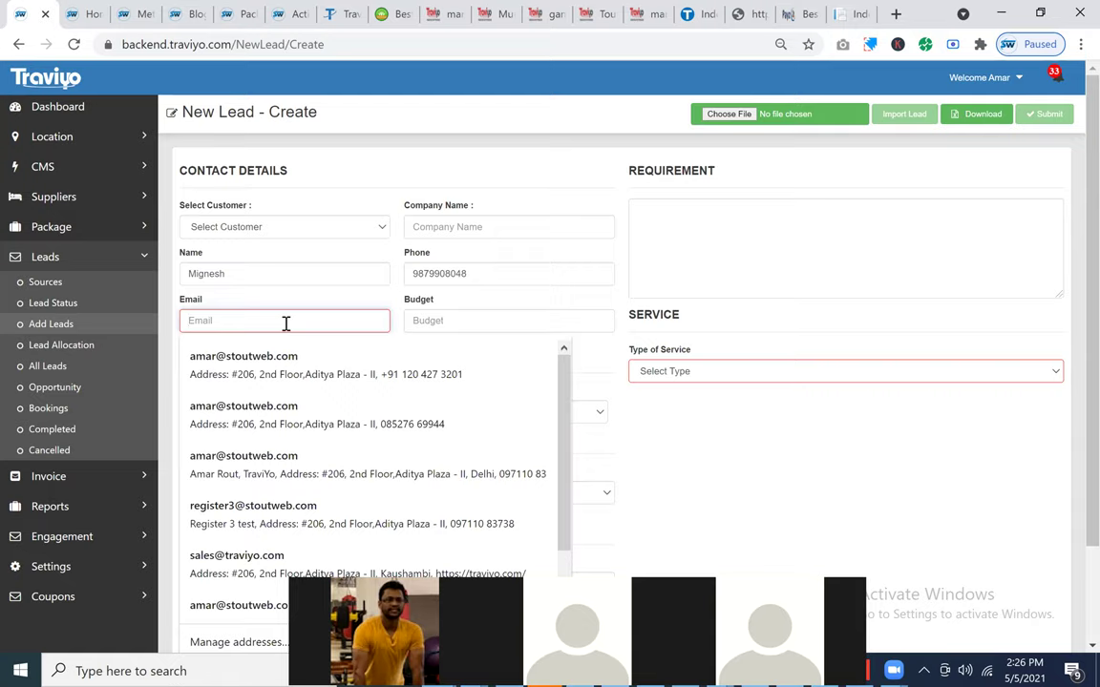
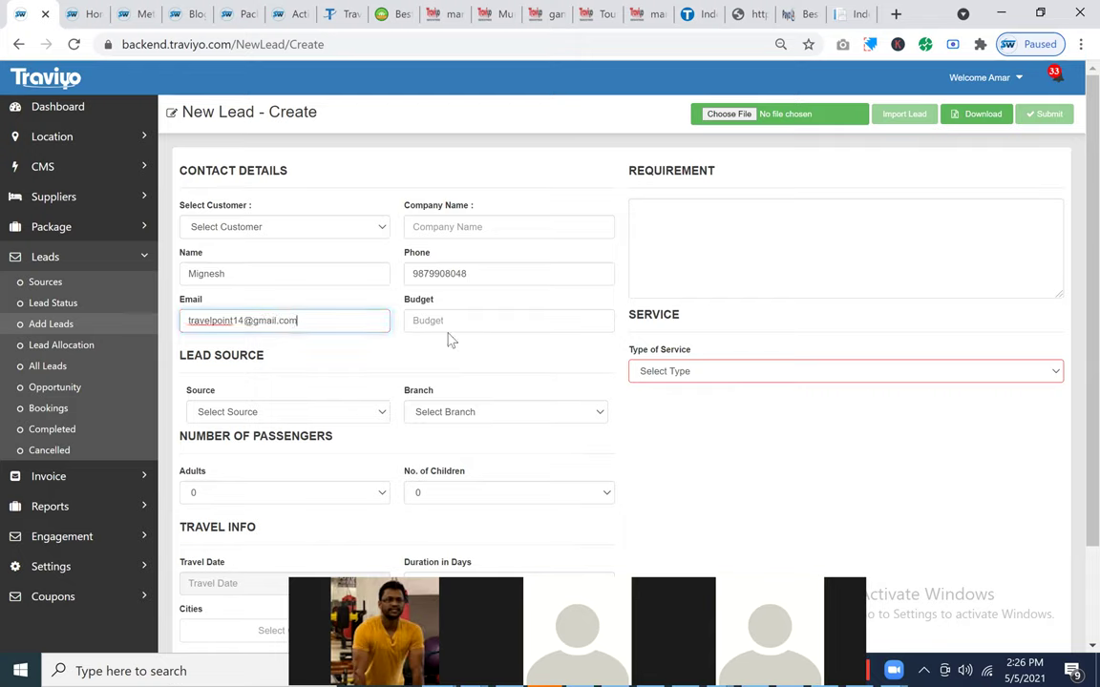
key("Tab")
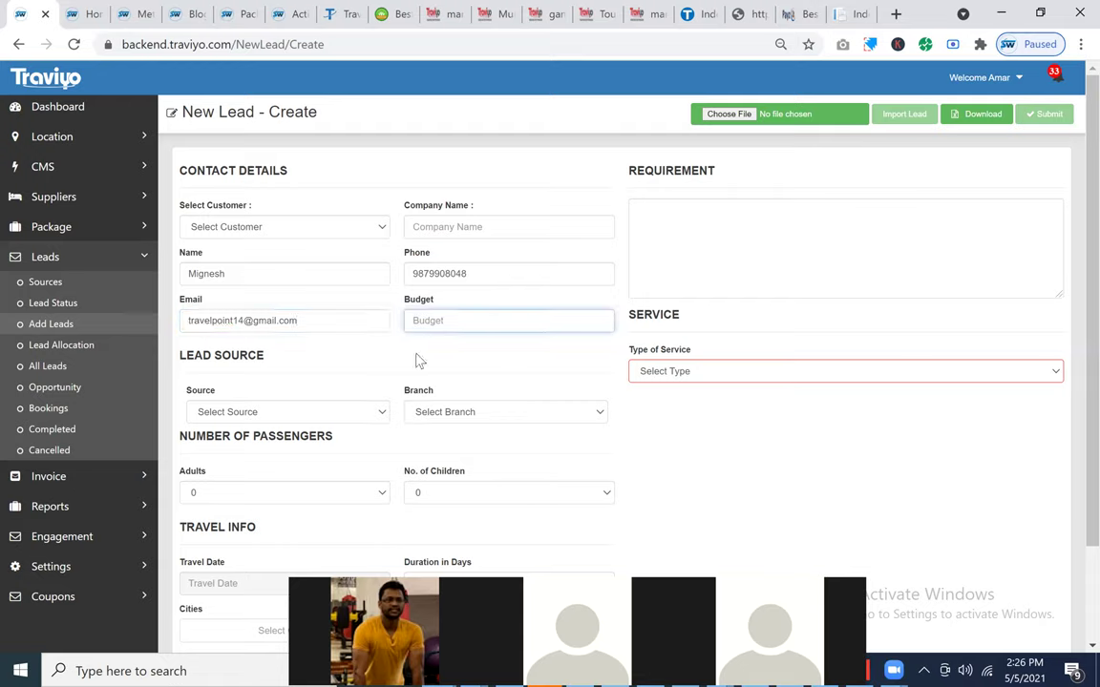
type("50000")
left_click(678, 207)
type("S")
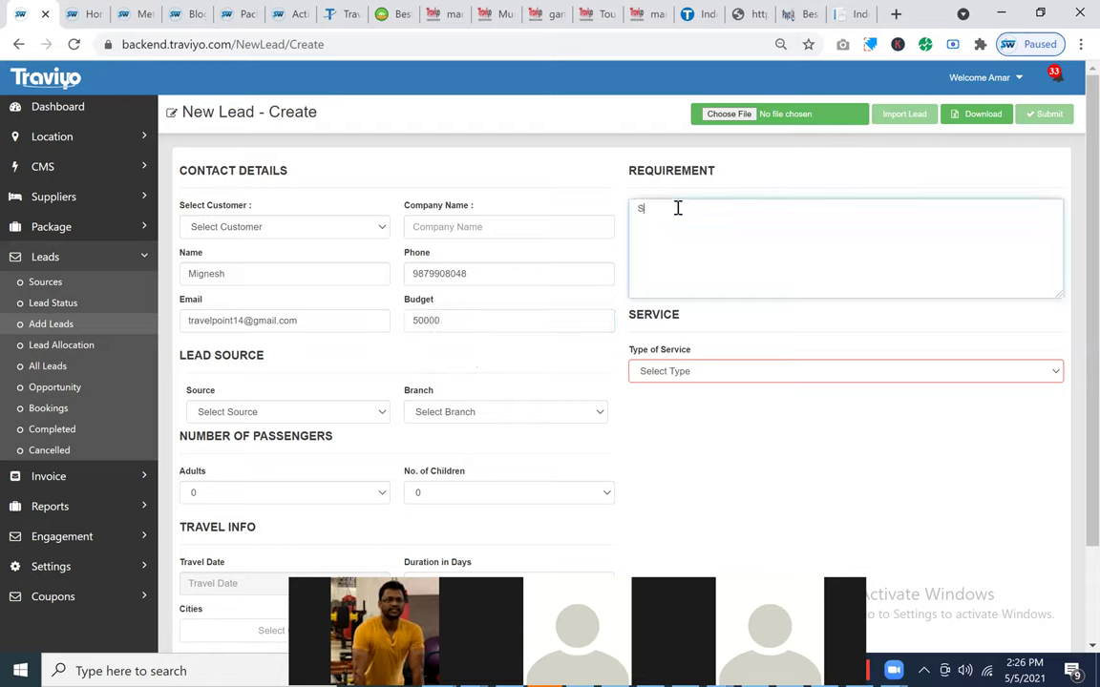
type("rilanka")
Step: Set source to Reference, service type to Package Service and adults to 2
left_click(268, 417)
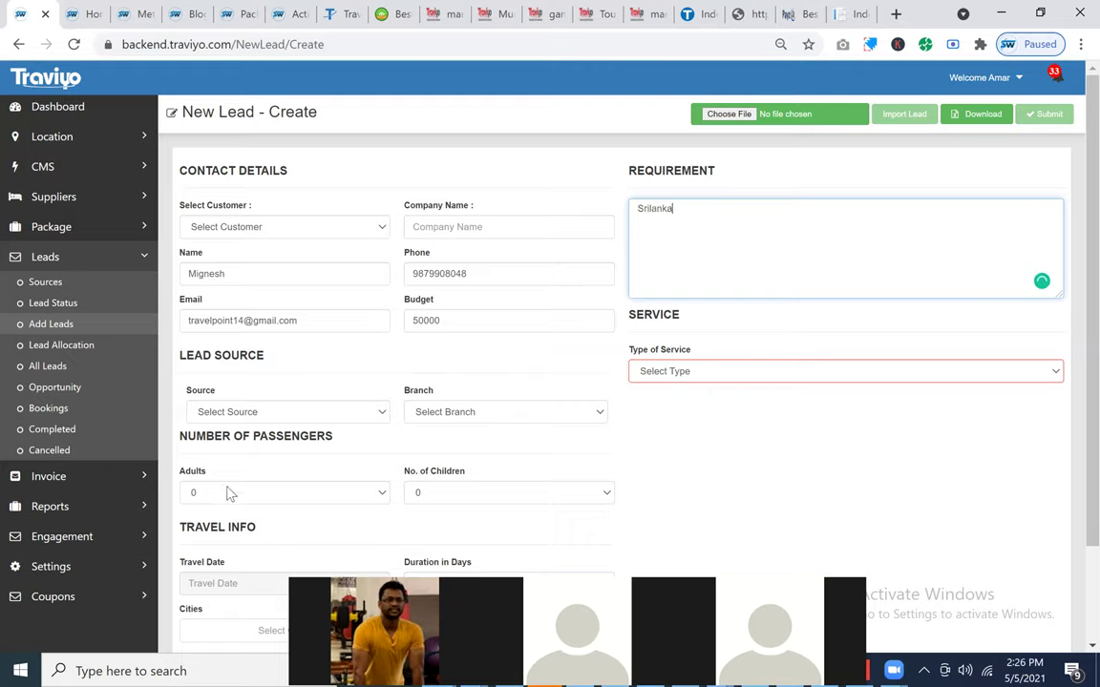
left_click(228, 500)
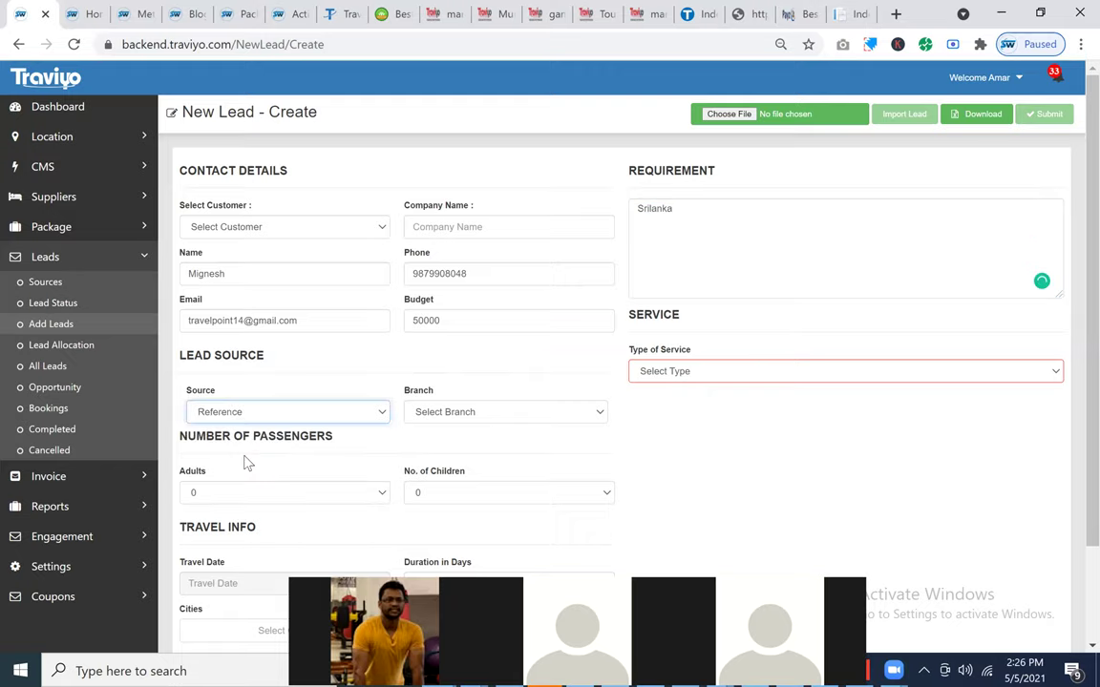
scroll(596, 274, "down", 2)
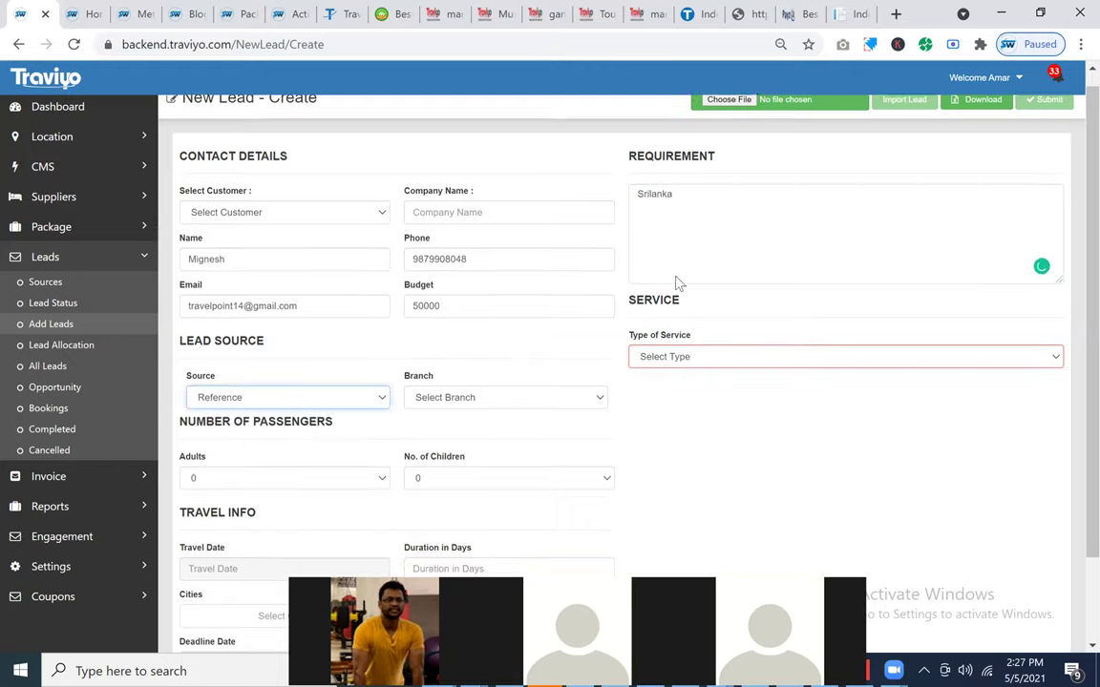
left_click(635, 370)
key("Down")
key("Return")
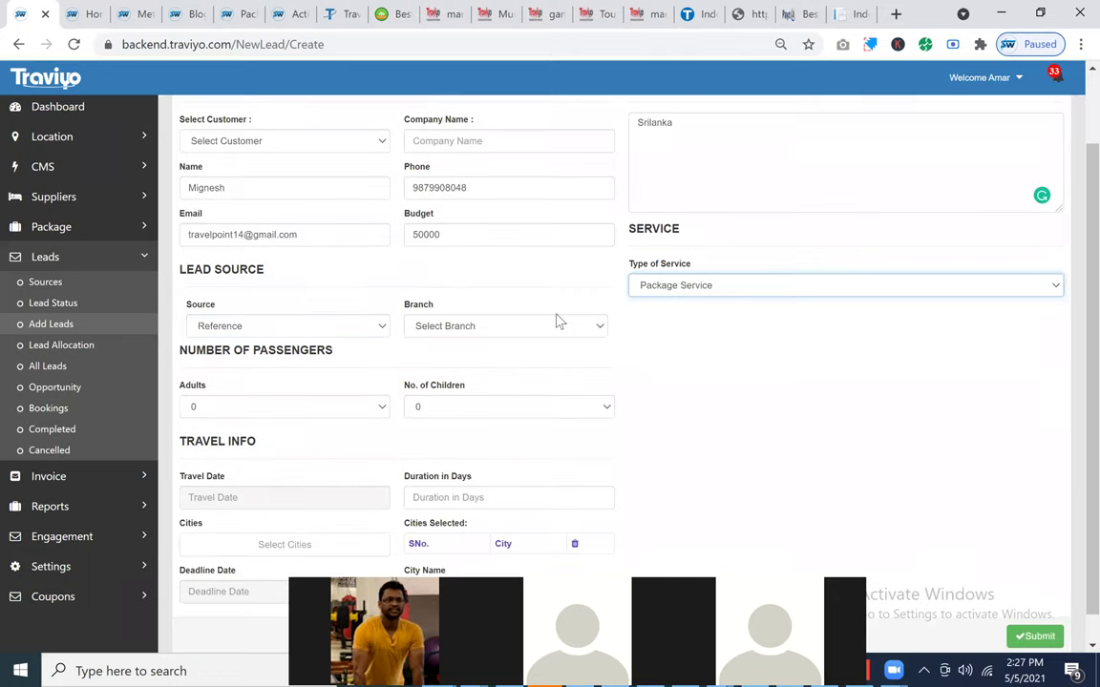
scroll(272, 365, "down", 1)
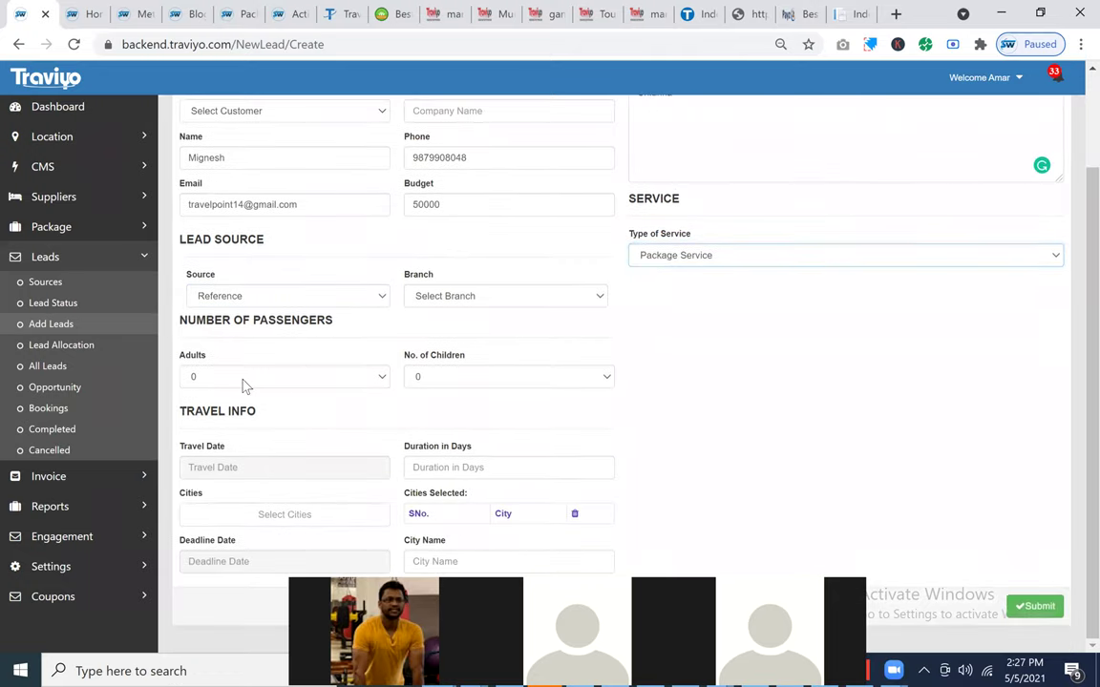
left_click(199, 374)
key("Down")
key("Down")
key("Return")
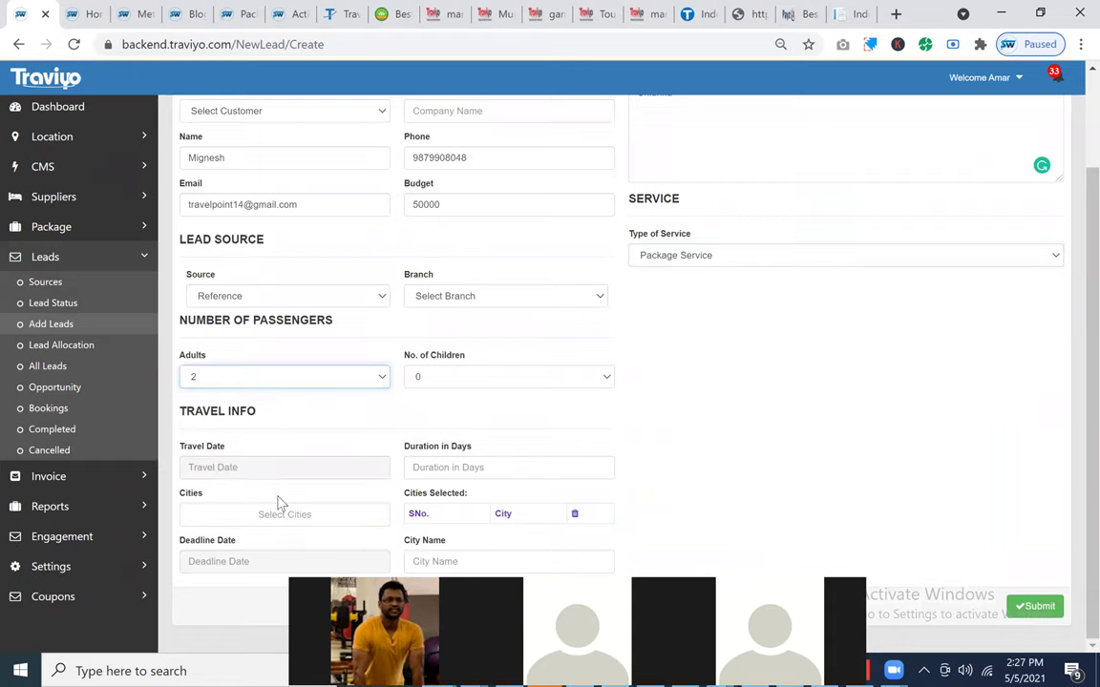
Step: Add destination city Bentota-Sri Lanka, set travel date 20-May-2021 and submit the lead
left_click(263, 521)
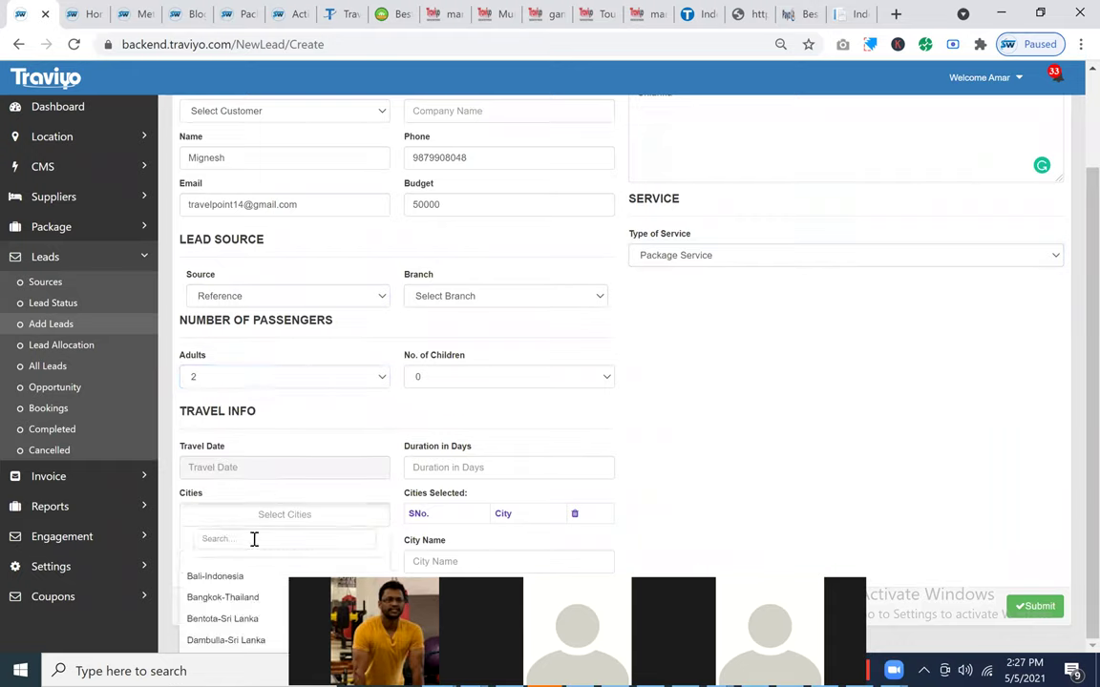
left_click(254, 540)
type("ben")
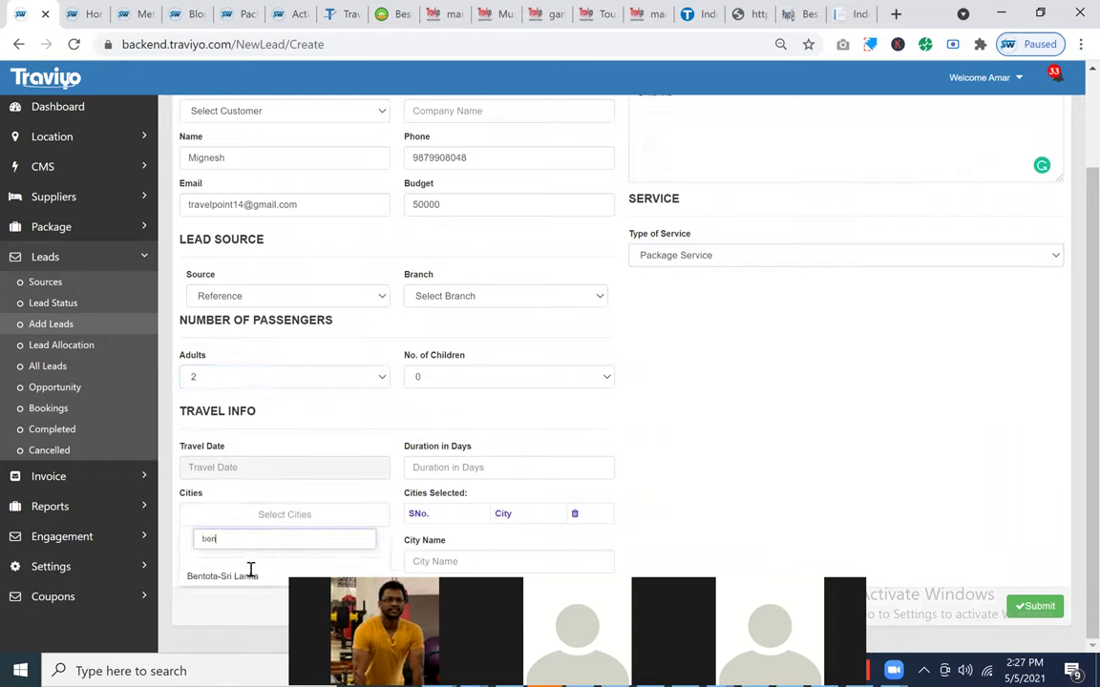
key("Return")
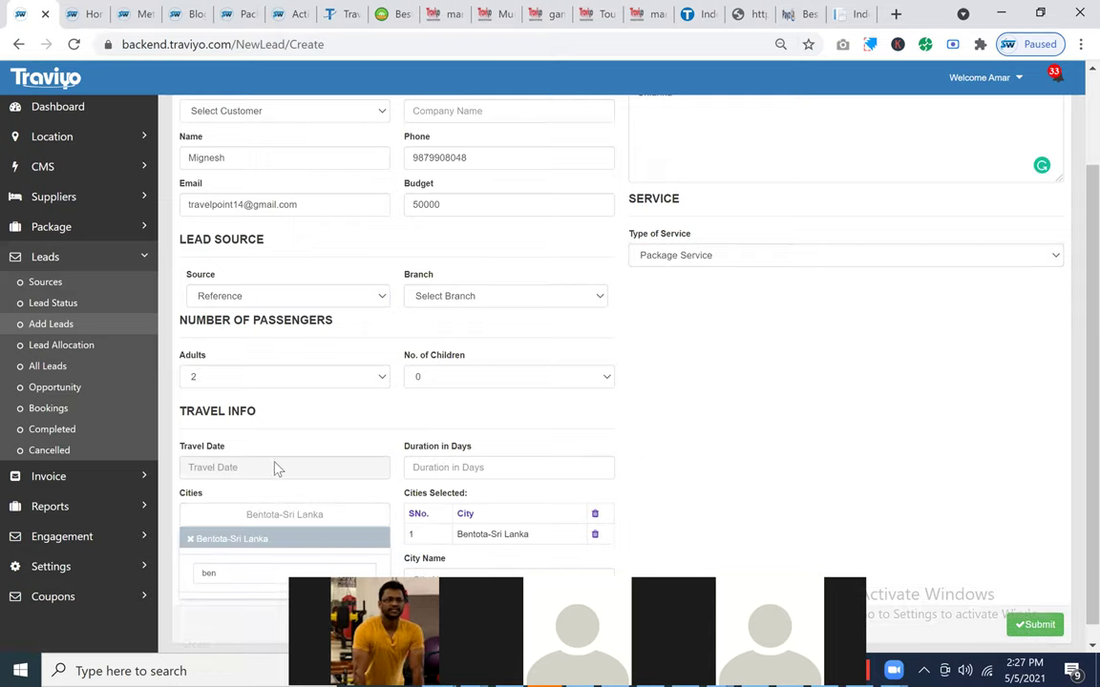
left_click(276, 467)
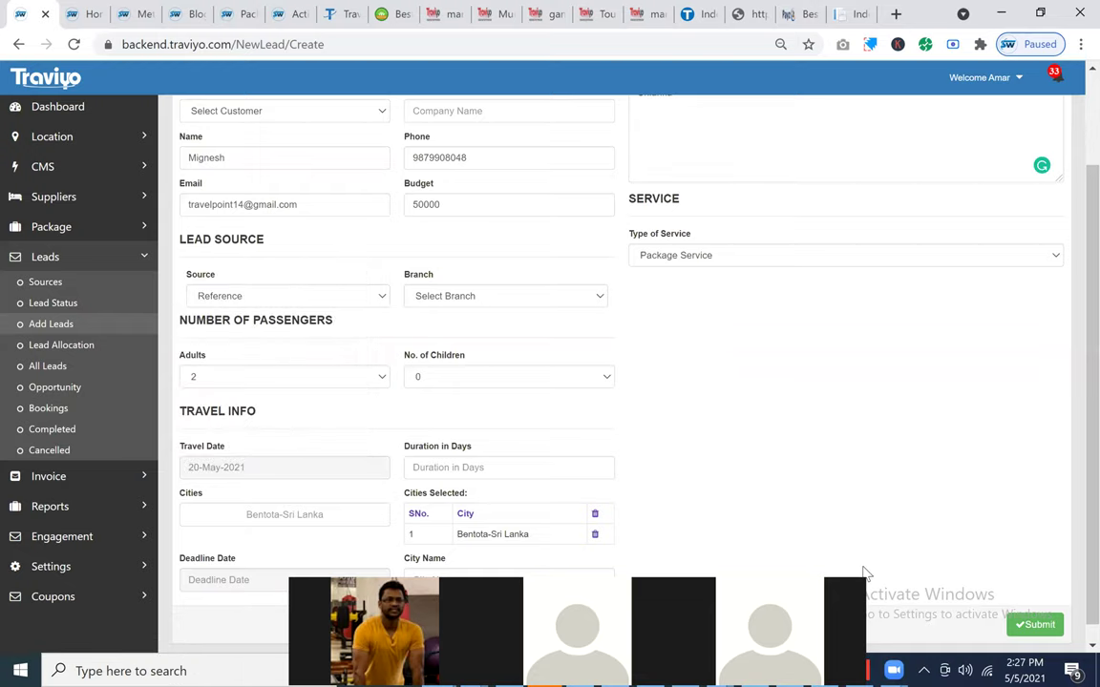
scroll(540, 363, "down", 1)
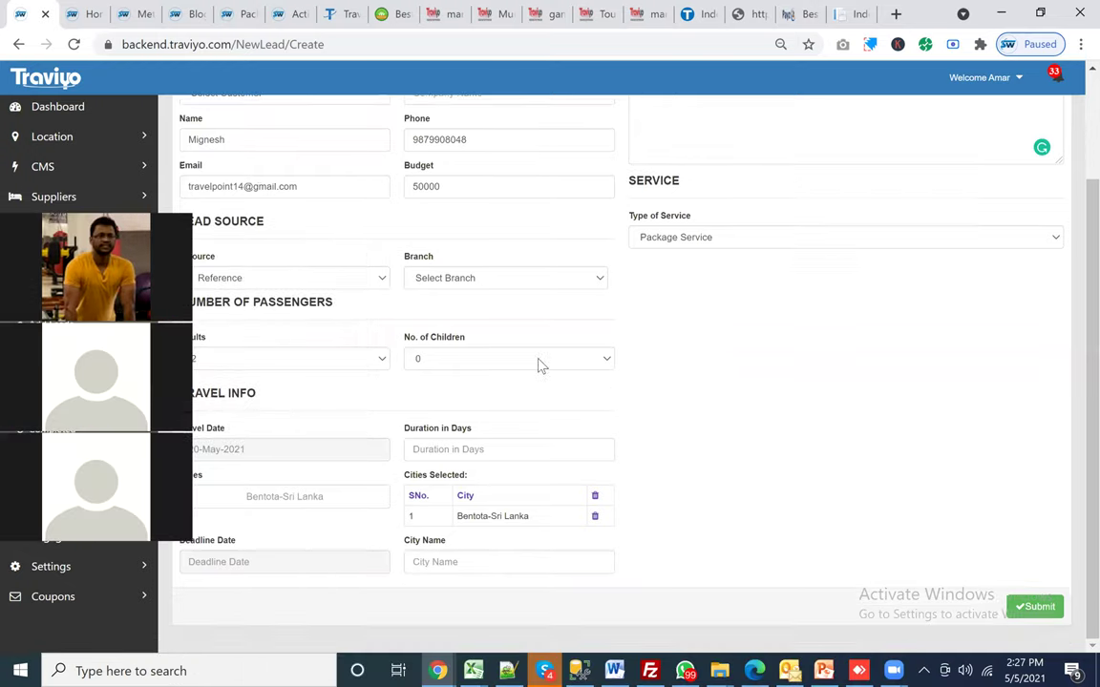
key("Return")
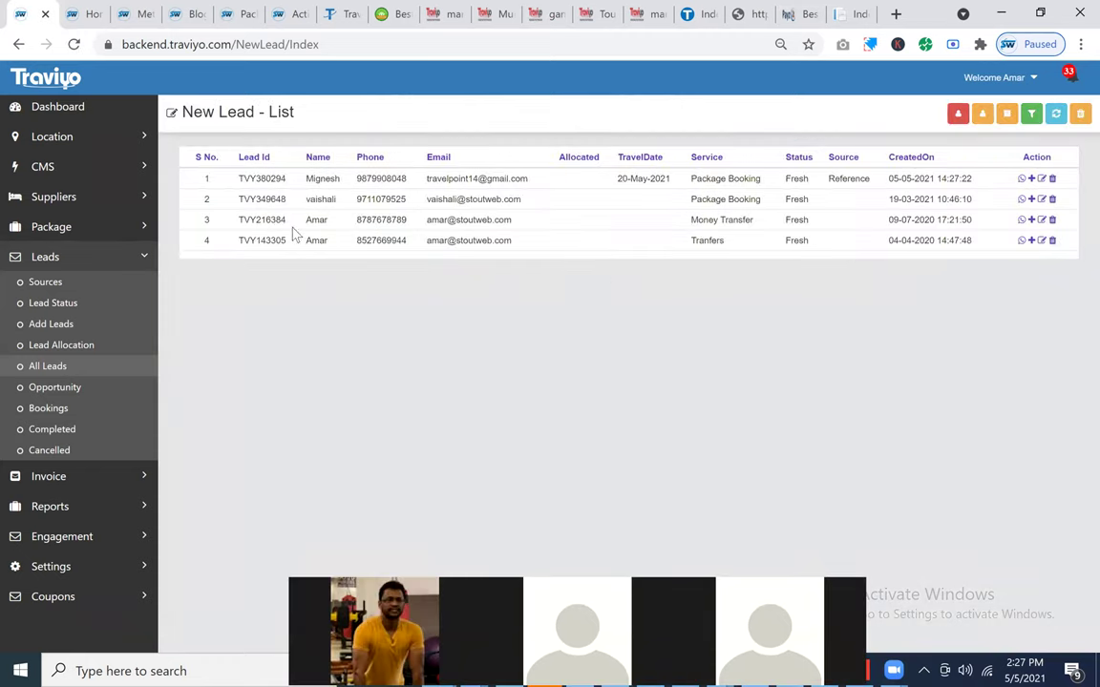
Step: Launch a WhatsApp chat from the new lead's Action column icon
left_click_drag(224, 178, 594, 256)
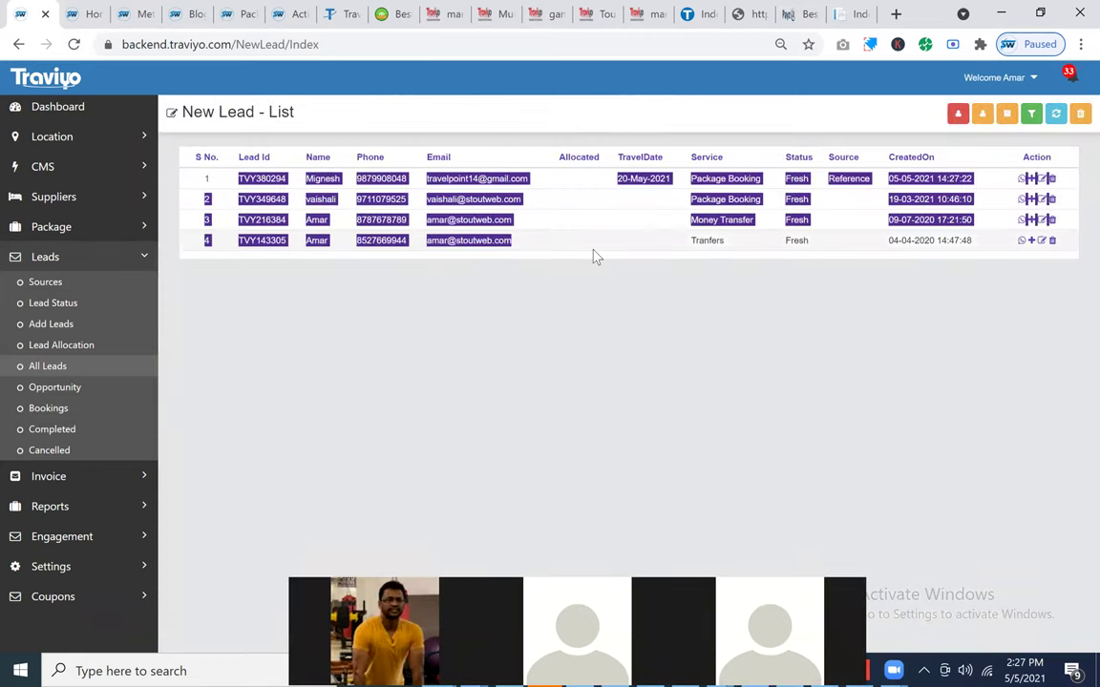
left_click(594, 256)
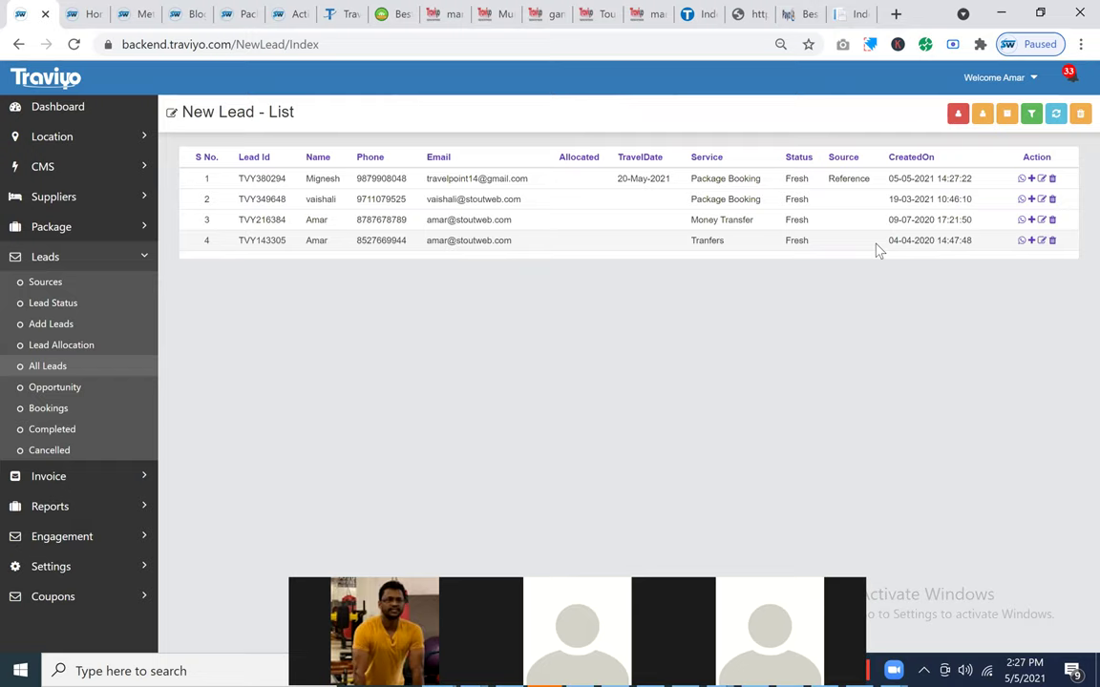
left_click(1021, 179)
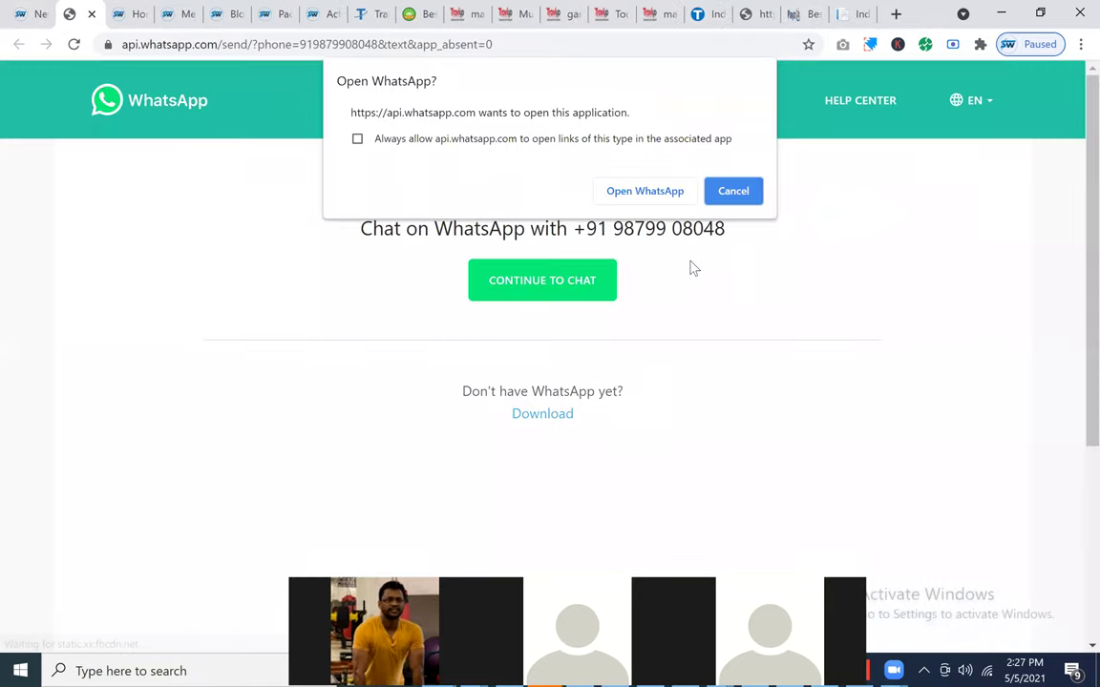
Step: Send 'Hello' to the lead in WhatsApp and close the api.whatsapp.com tab
left_click(645, 195)
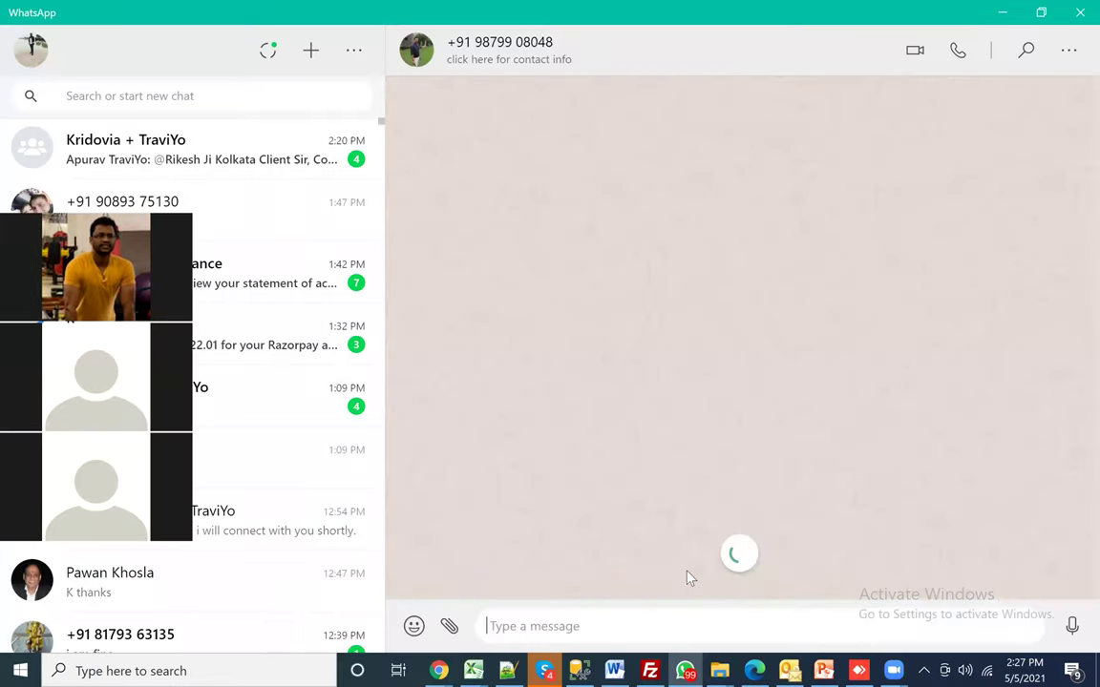
type("H")
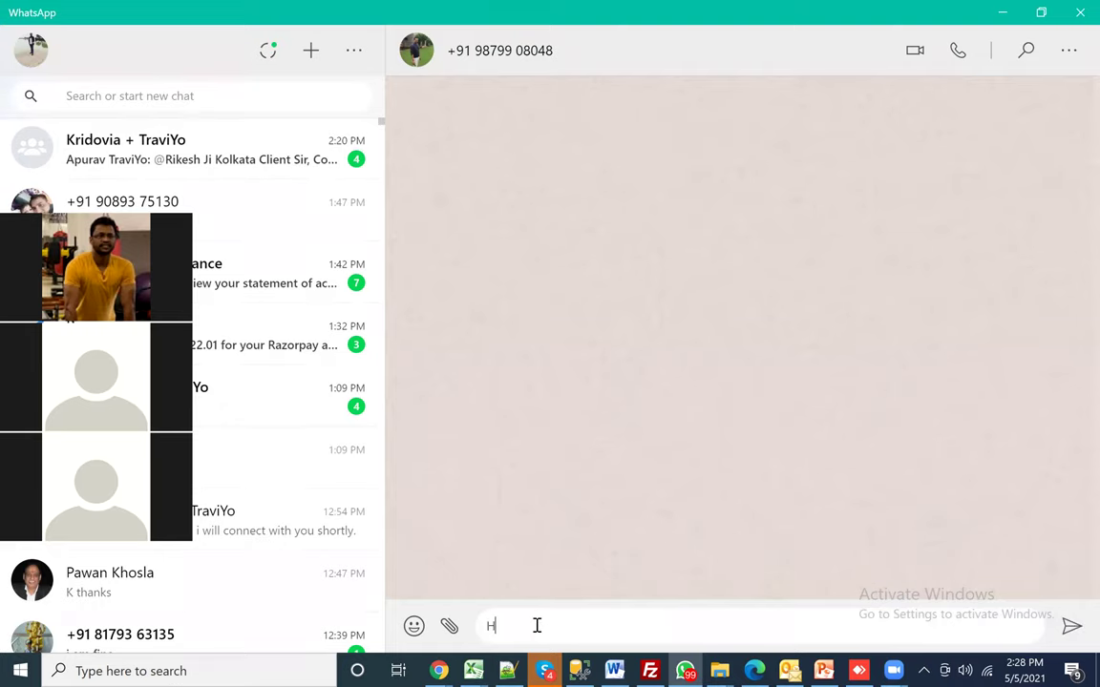
type("ello")
key("Return")
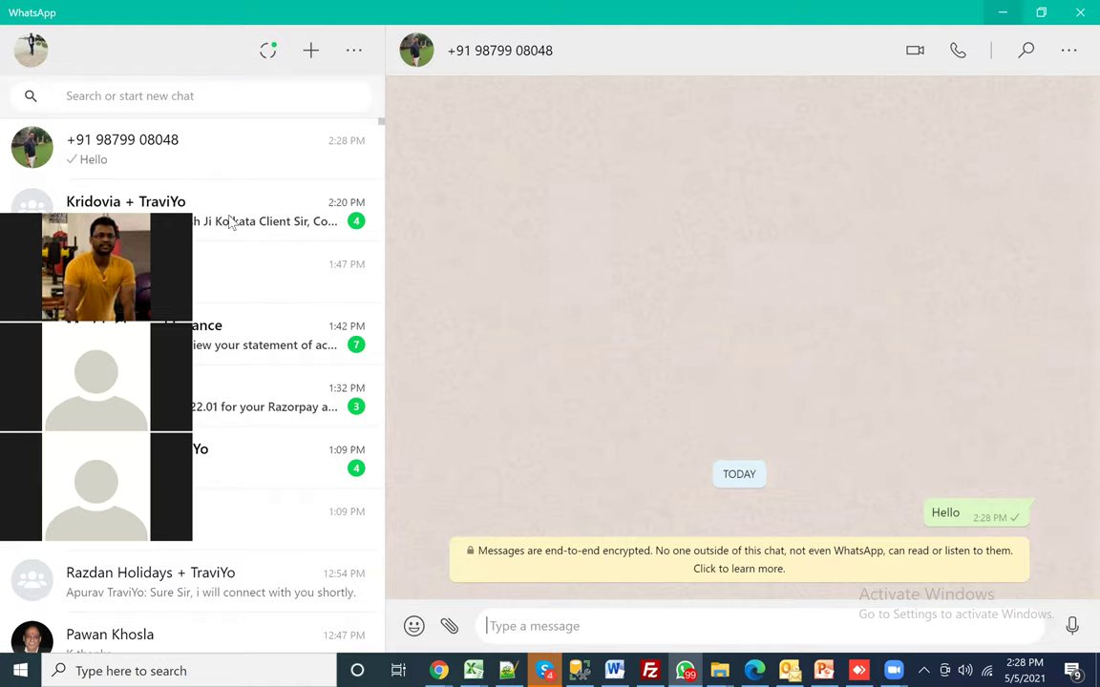
key("alt+Tab")
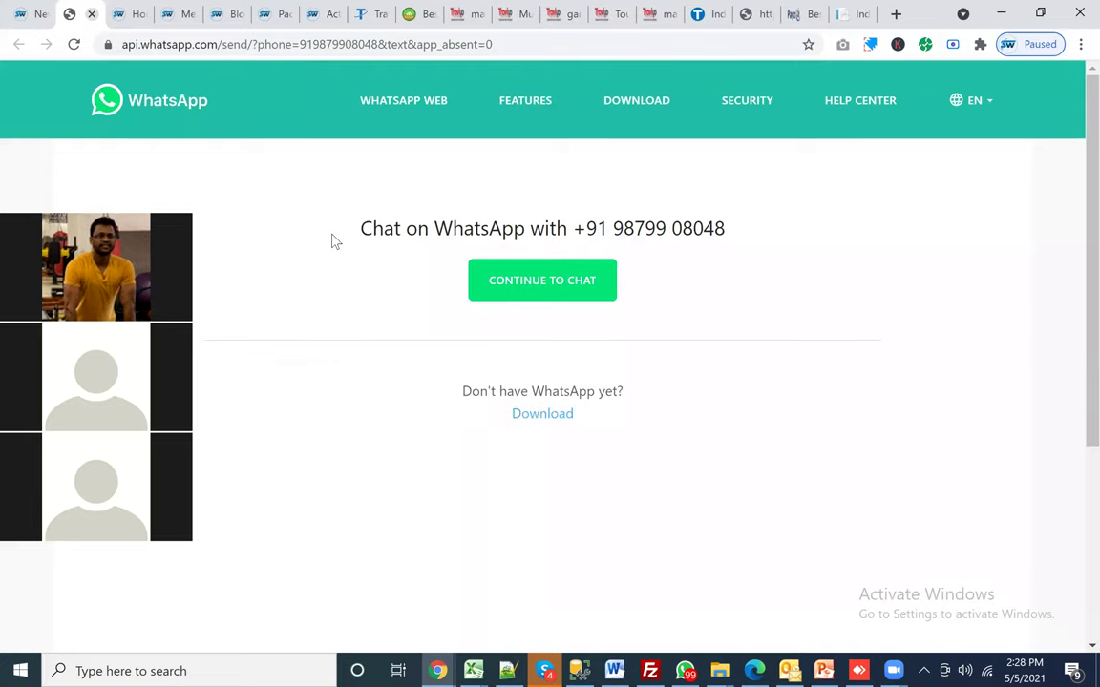
key("ctrl+w")
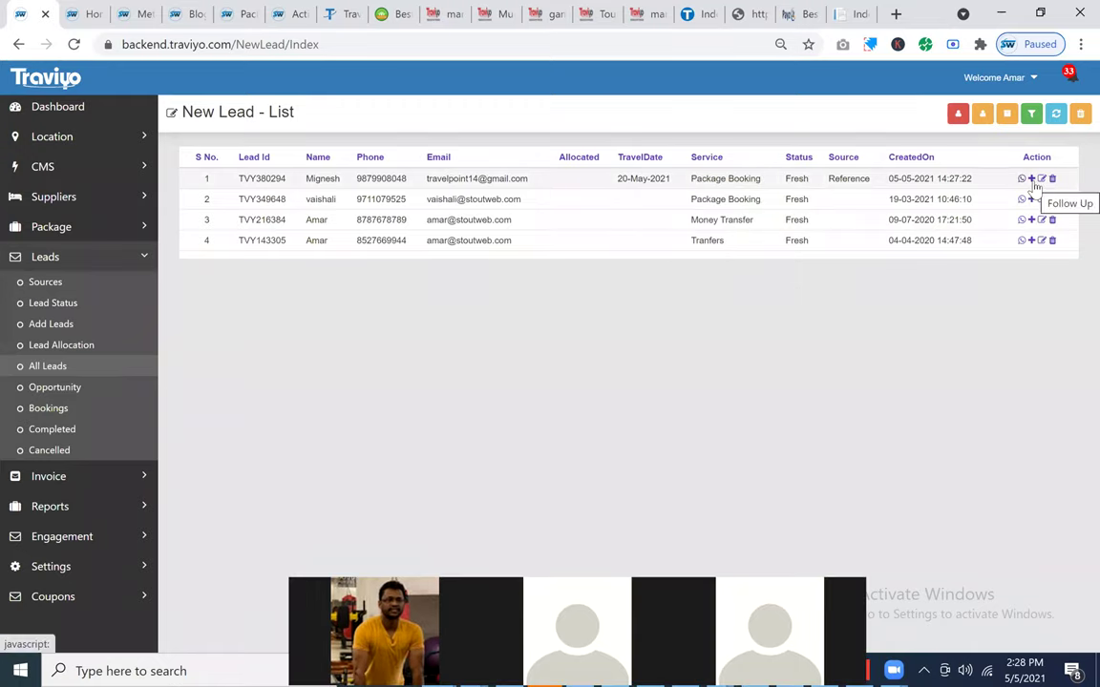
Step: Open the new lead's follow-ups page and scroll to the notes section
left_click(1032, 183)
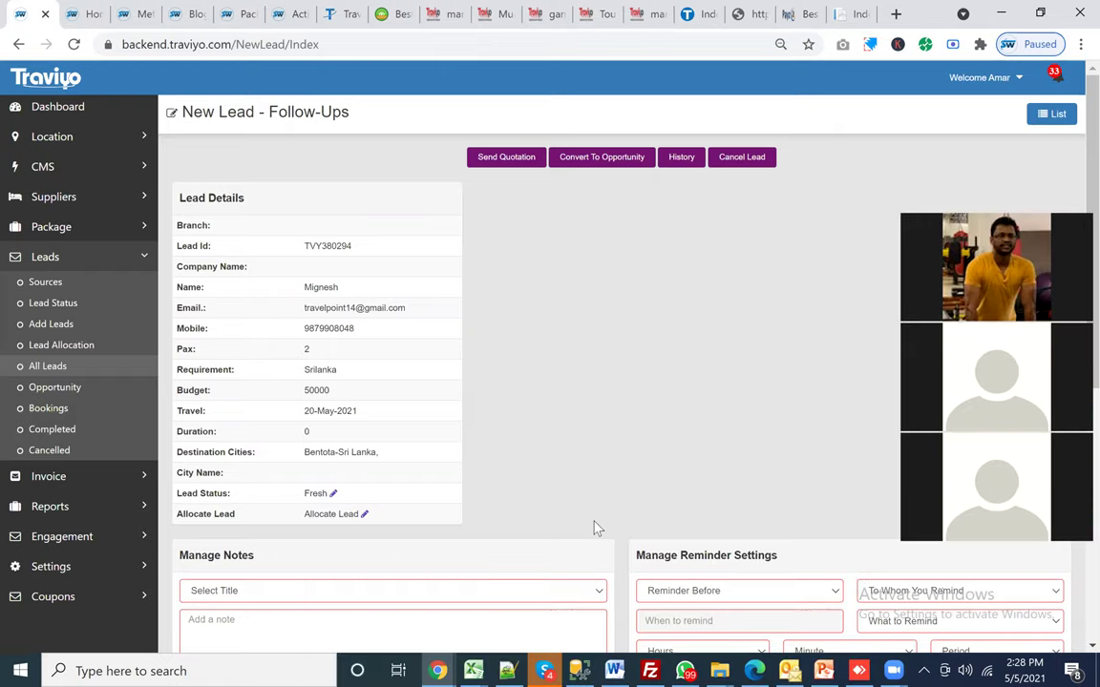
scroll(233, 238, "down", 1)
scroll(233, 237, "down", 3)
Step: Add a 'Healthy Discussion' note: 'I had an excellent conversation with the client'
left_click(229, 246)
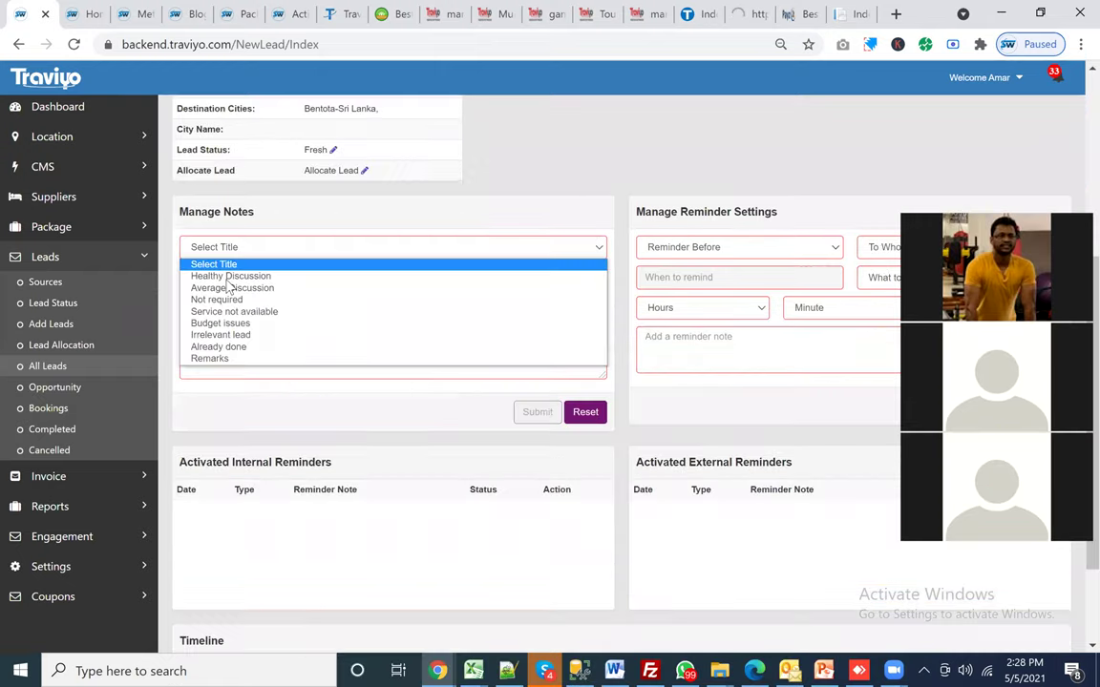
left_click(230, 276)
left_click(229, 276)
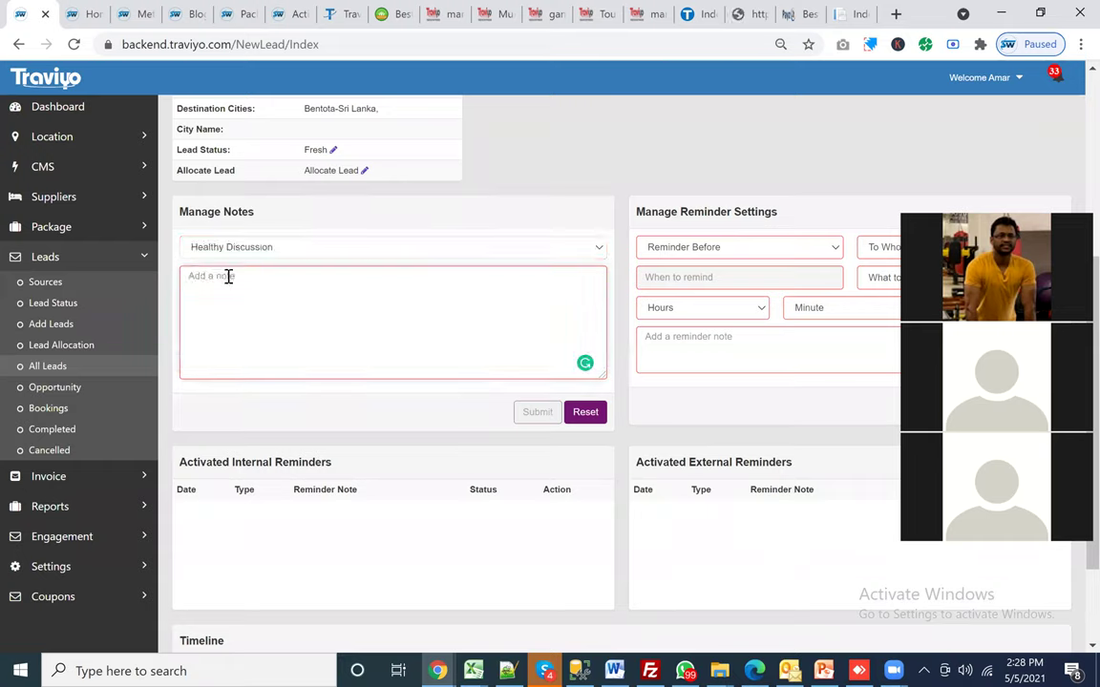
type("I h")
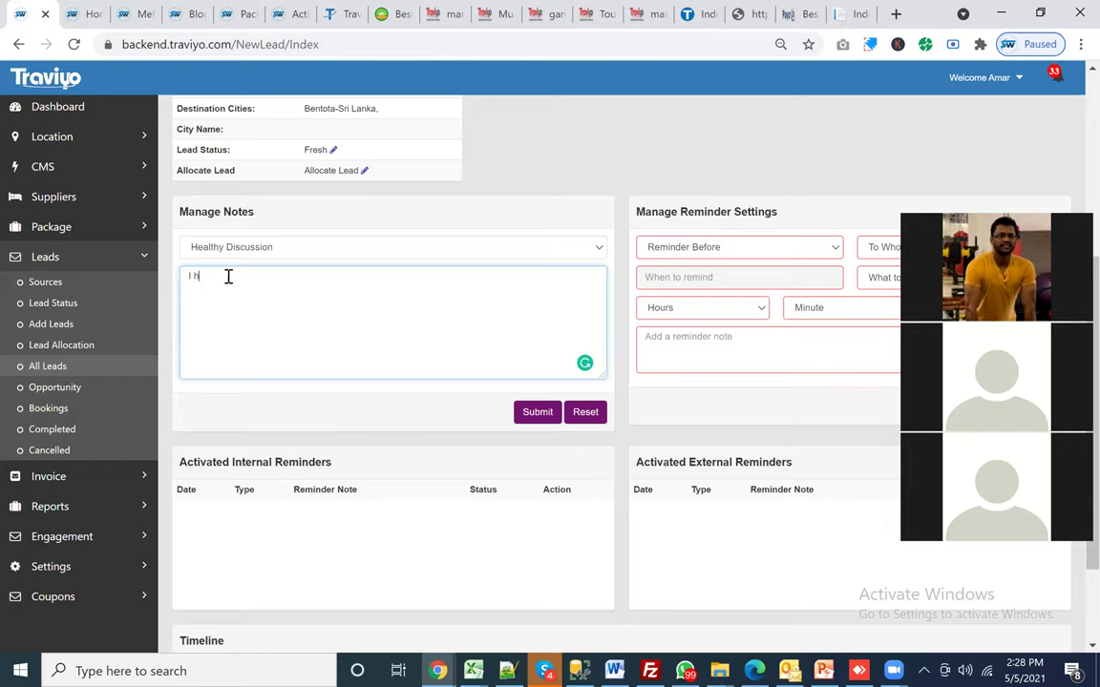
type("ad an excellent conversatio")
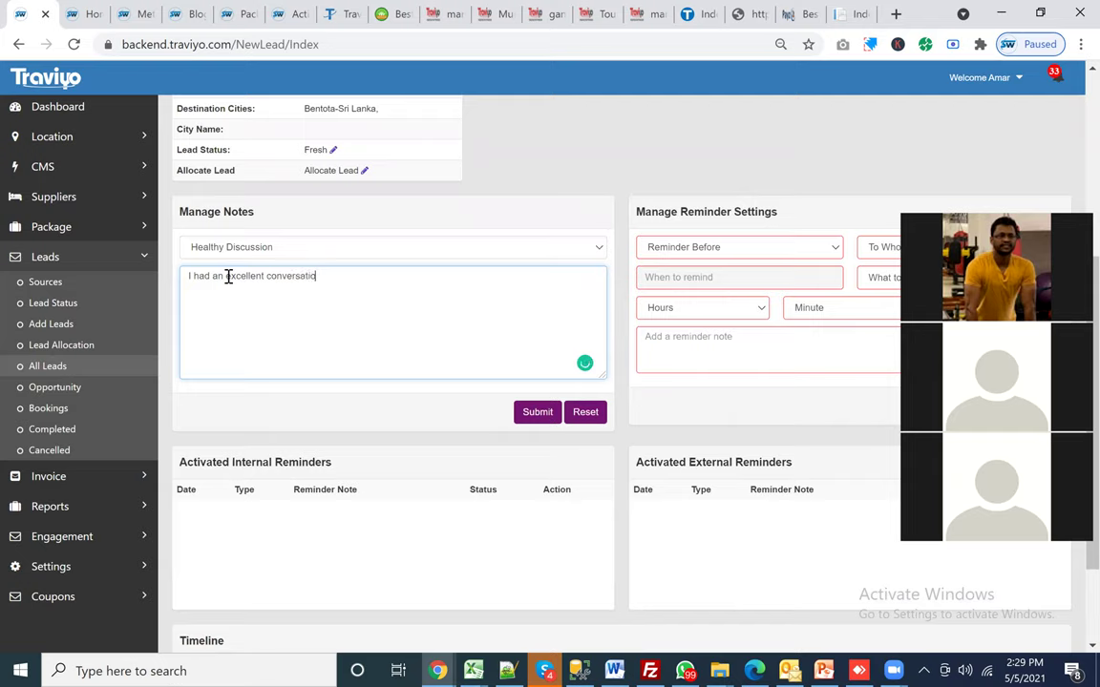
type("n with the client")
left_click(538, 412)
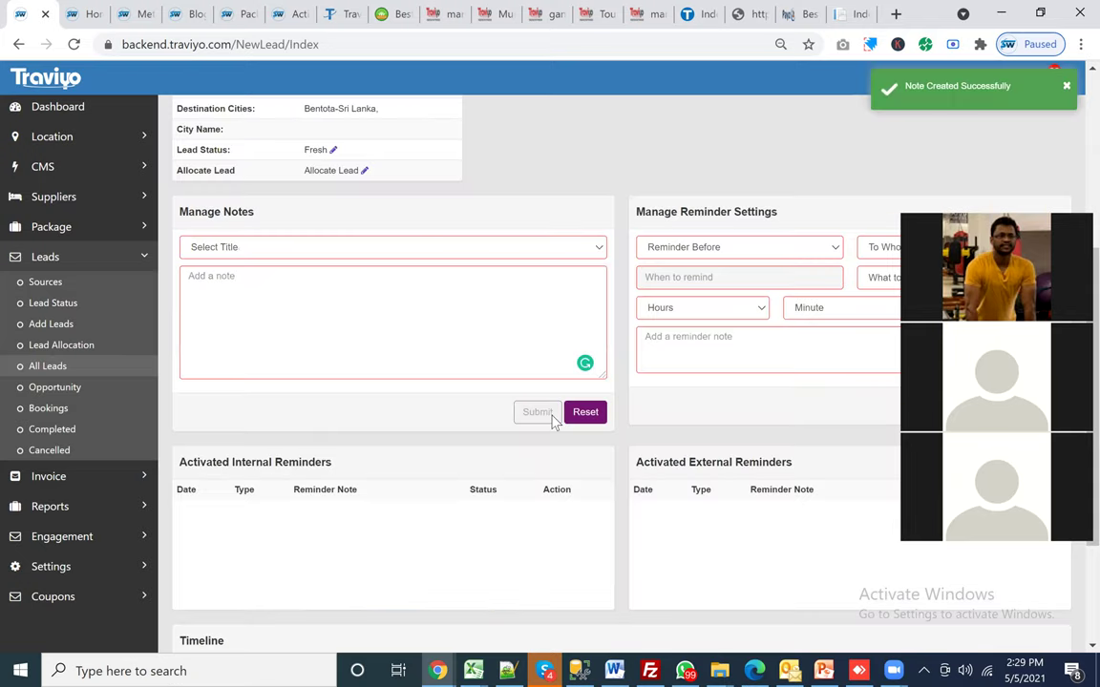
scroll(473, 511, "down", 2)
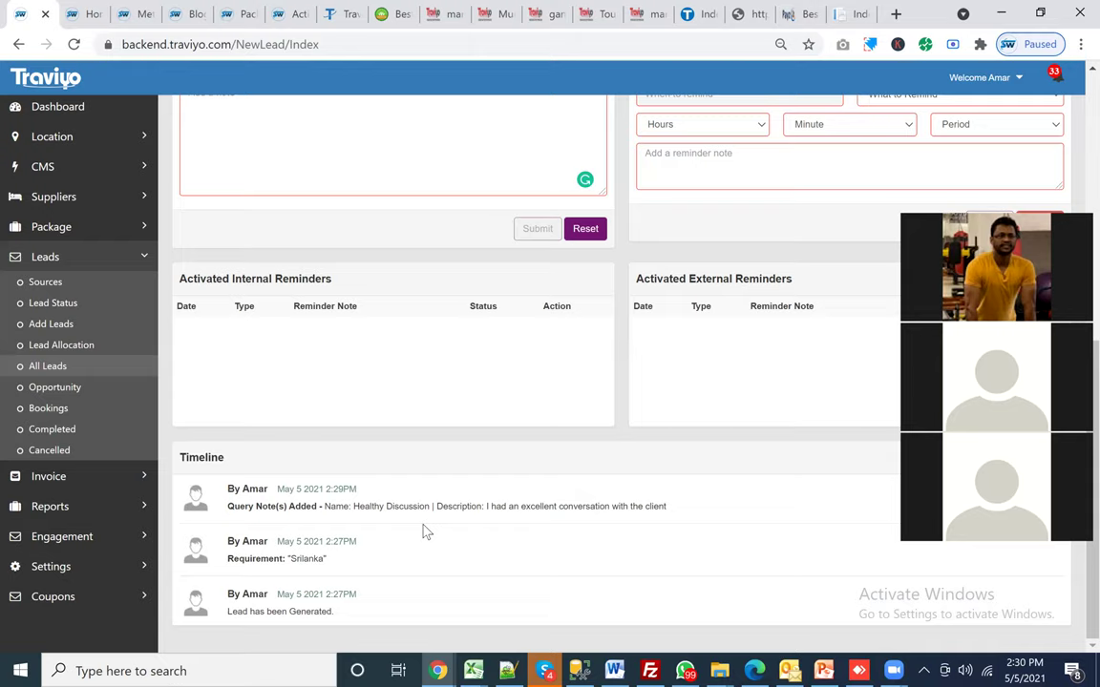
Step: Set the reminder to 05 Minutes before, for Your Client, dated 05-May-2021
scroll(422, 528, "up", 5)
scroll(816, 292, "down", 4)
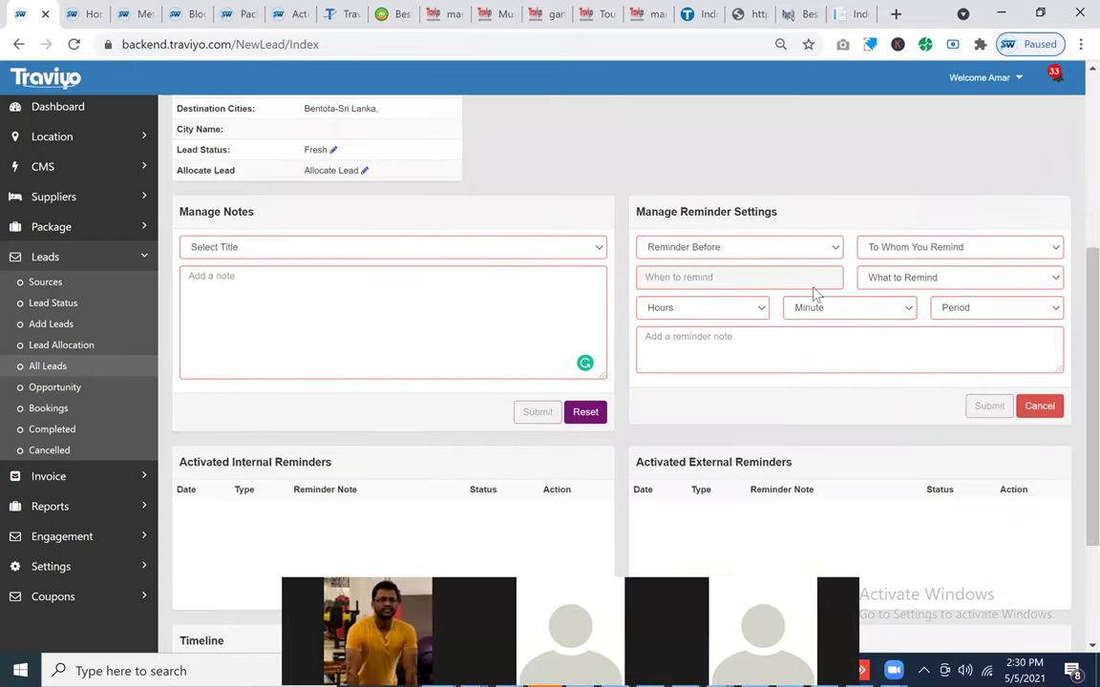
left_click(760, 246)
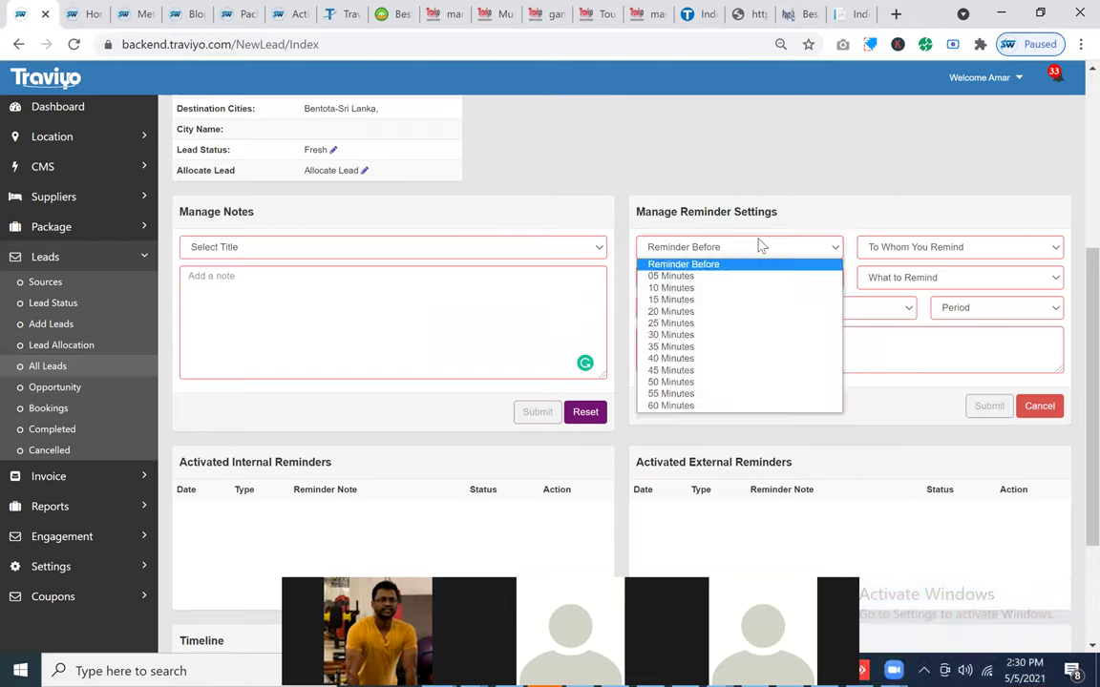
left_click(700, 276)
left_click(885, 250)
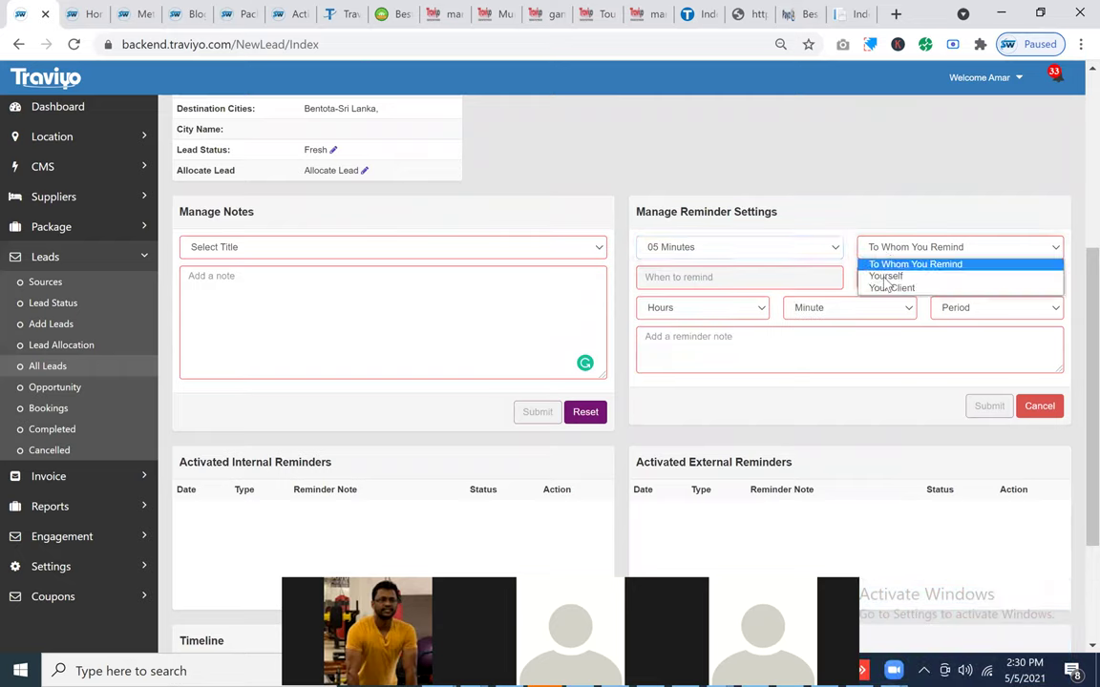
left_click(886, 288)
left_click(729, 284)
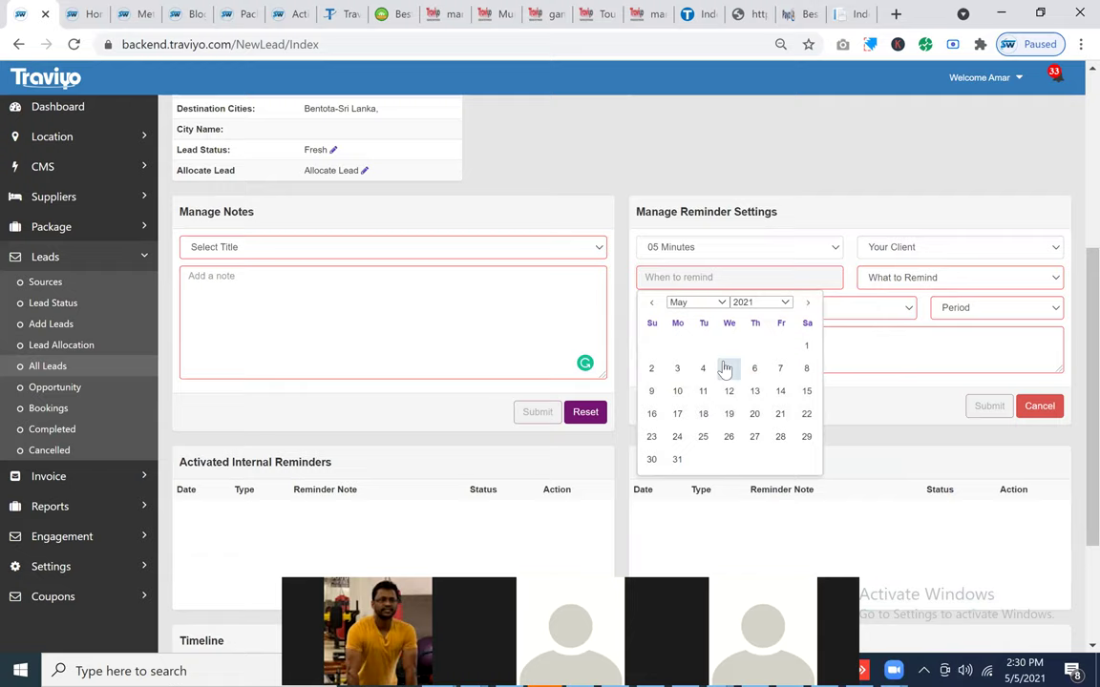
left_click(729, 368)
Step: Make the reminder a Call at 02:31 PM
left_click(904, 281)
left_click(878, 330)
left_click(668, 312)
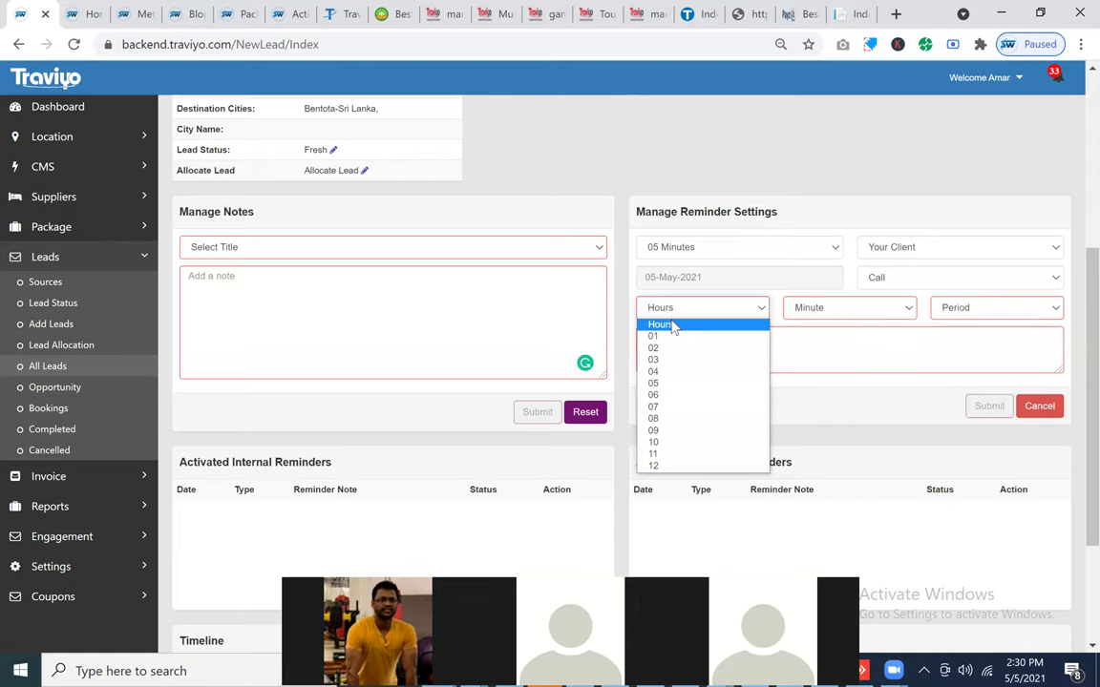
key("Down")
key("Down")
key("Down")
key("Down")
key("Down")
key("Down")
key("Down")
key("Down")
key("Down")
key("Down")
key("Down")
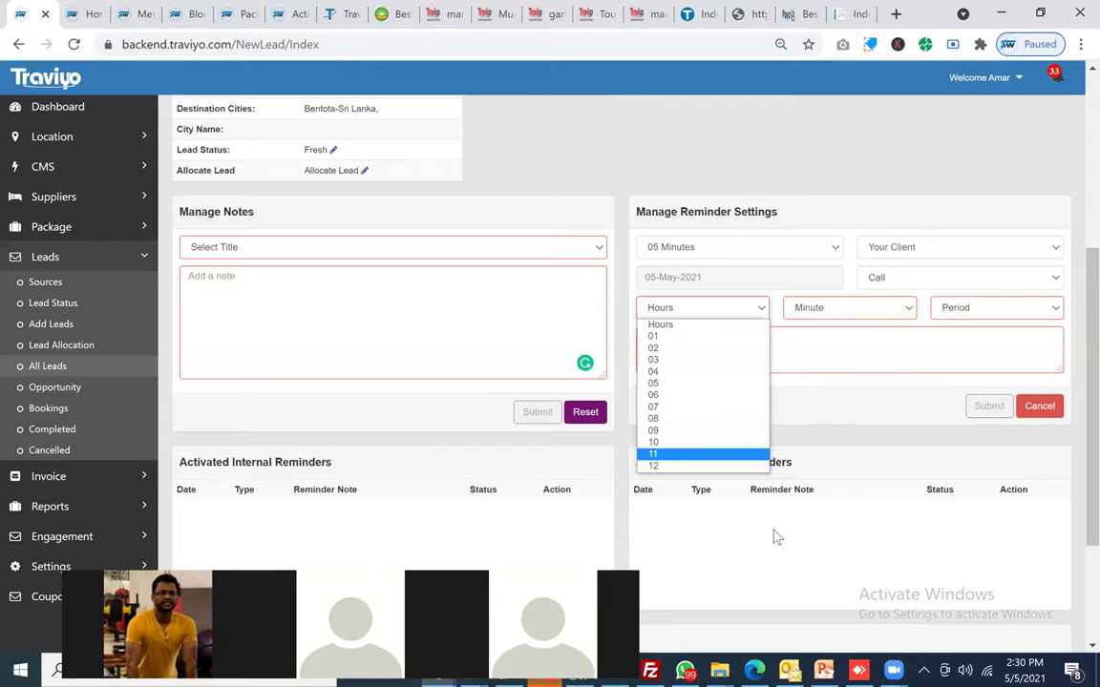
left_click(654, 349)
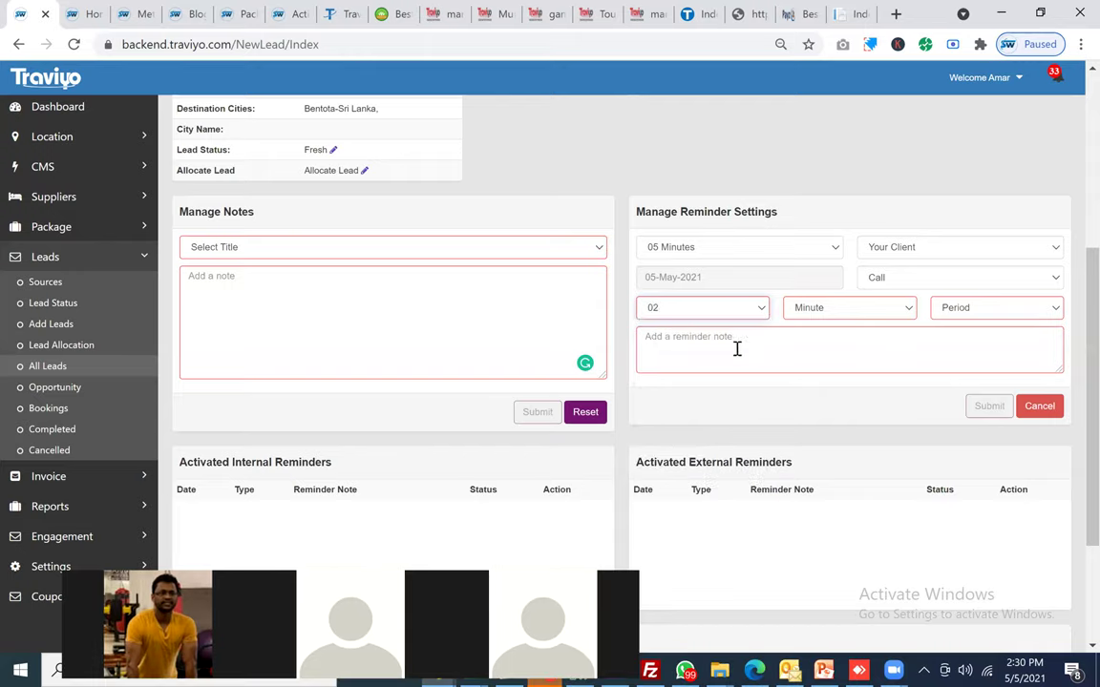
left_click(847, 315)
key("3")
key("Down")
left_click(980, 311)
left_click(958, 348)
Step: Enter the reminder note 'Hotel finalization', fix its spelling, and submit the reminder
left_click(961, 344)
type("Hotel finalizaation")
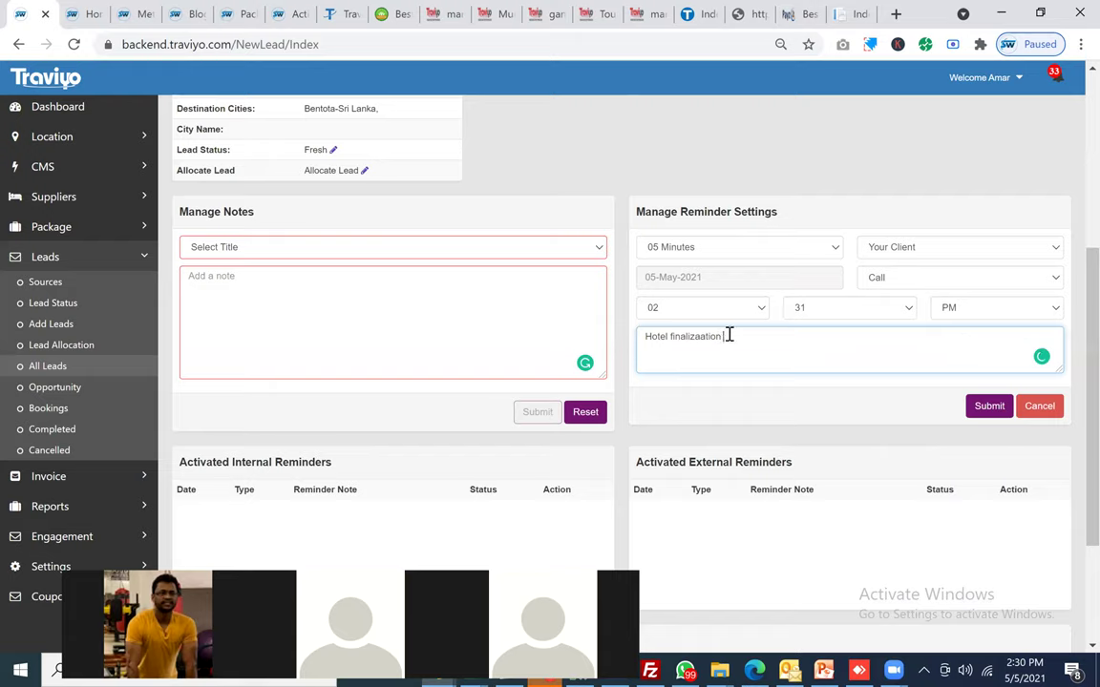
mouse_move(700, 337)
left_click(716, 361)
left_click(986, 405)
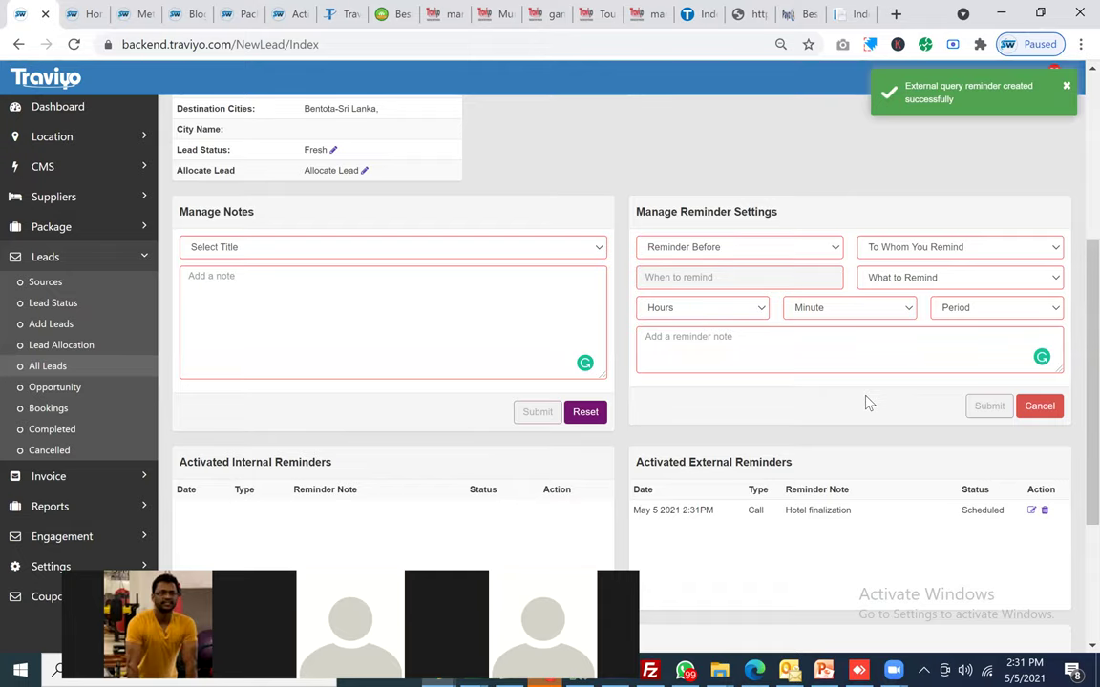
left_click(348, 17)
Step: Scroll the offers page and select the Responsive & SEO Friendly Website line
scroll(356, 307, "down", 5)
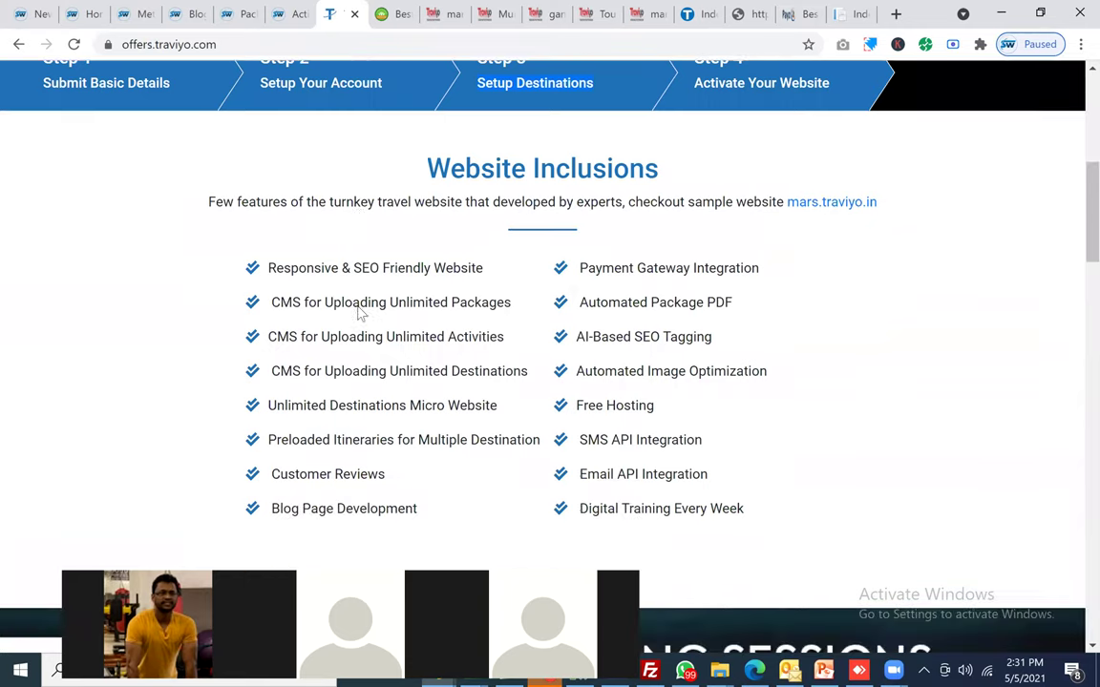
triple_click(394, 269)
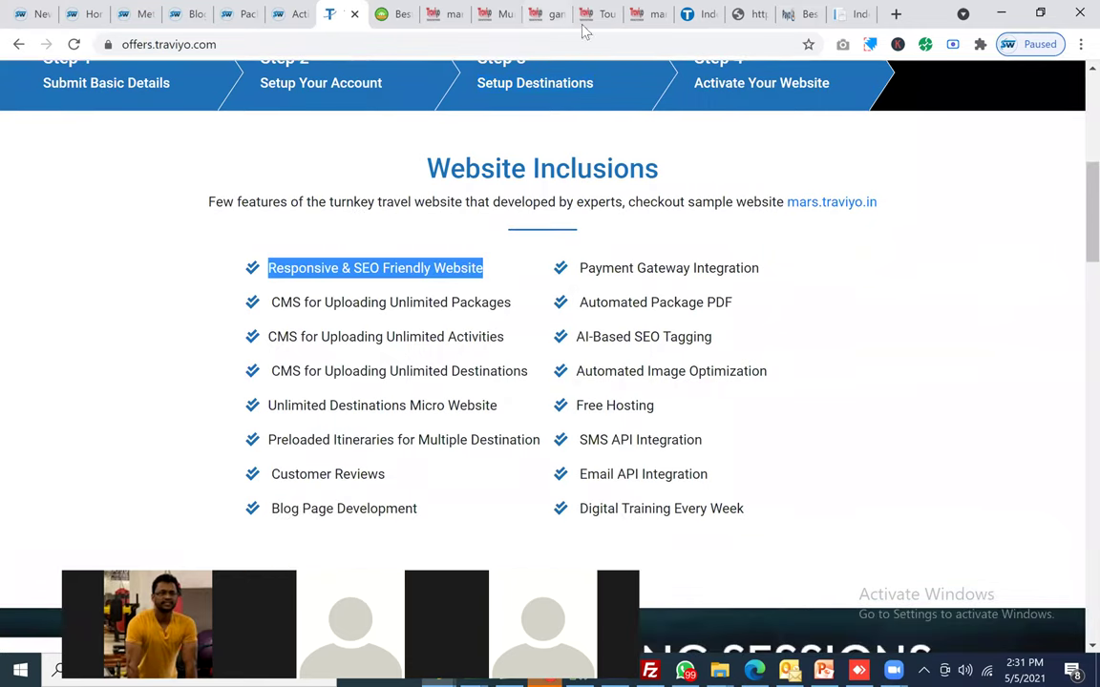
left_click(437, 17)
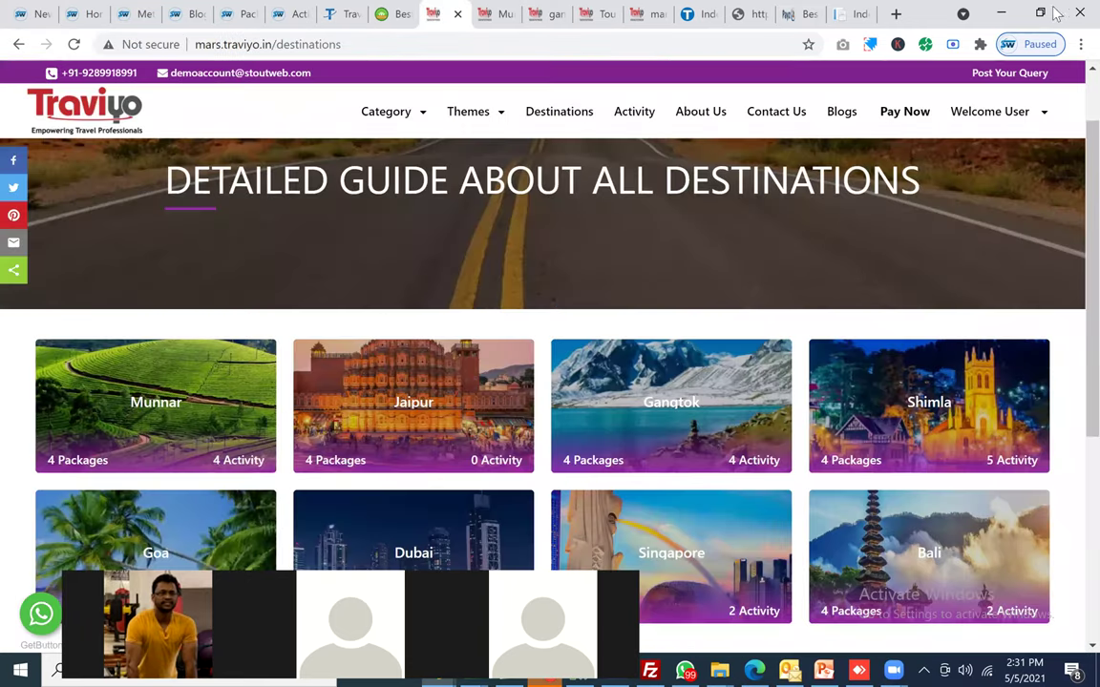
Step: Preview the mars.traviyo.in destinations page in a smaller window, then maximize it again
key("super+Down")
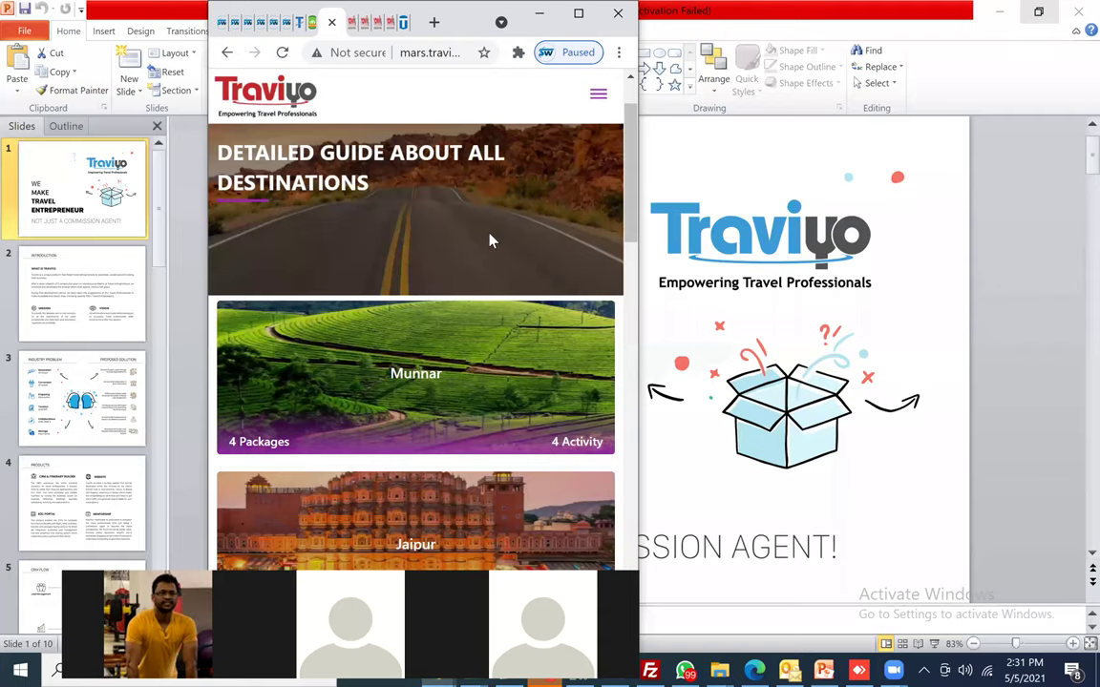
scroll(490, 241, "down", 5)
key("End")
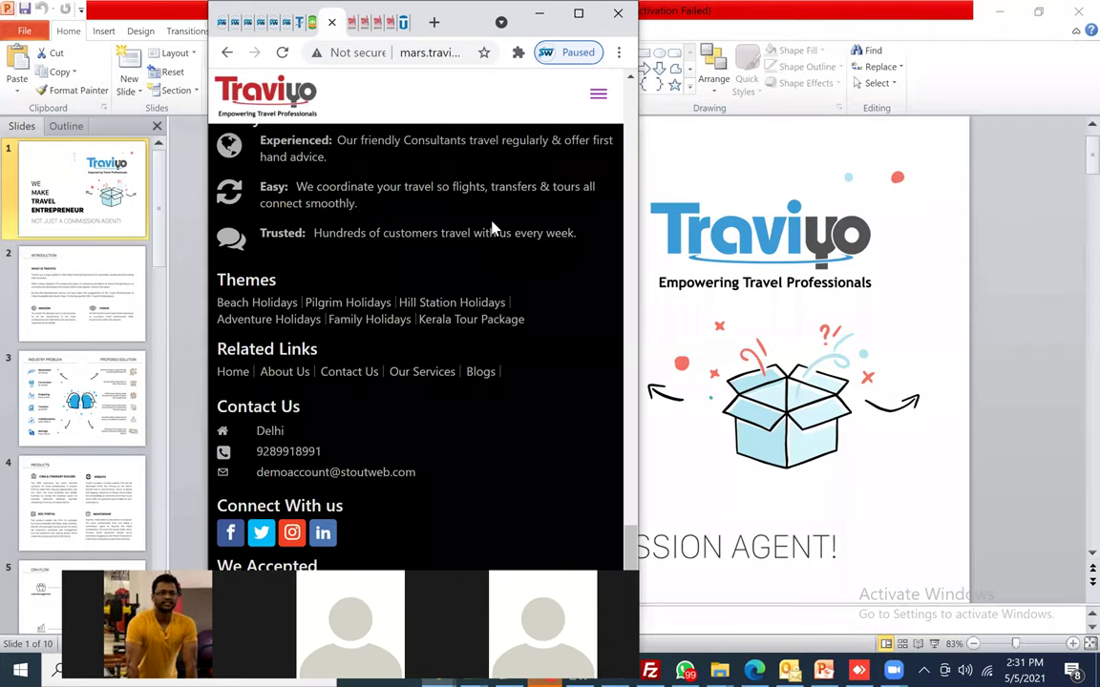
key("Home")
left_click(276, 105)
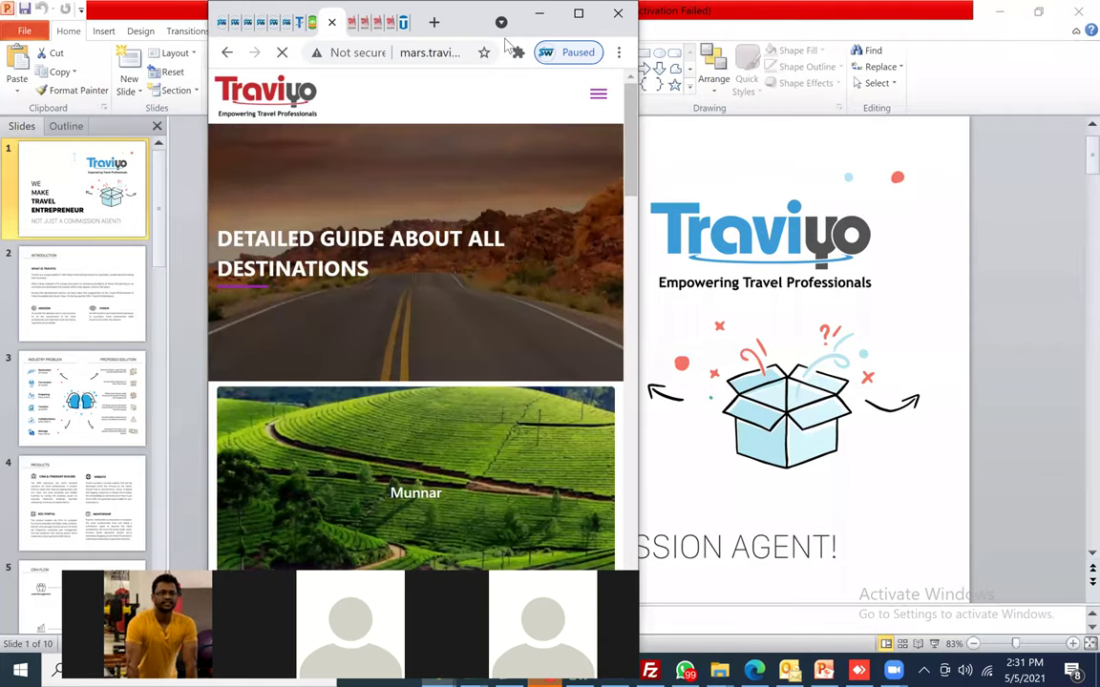
left_click(578, 17)
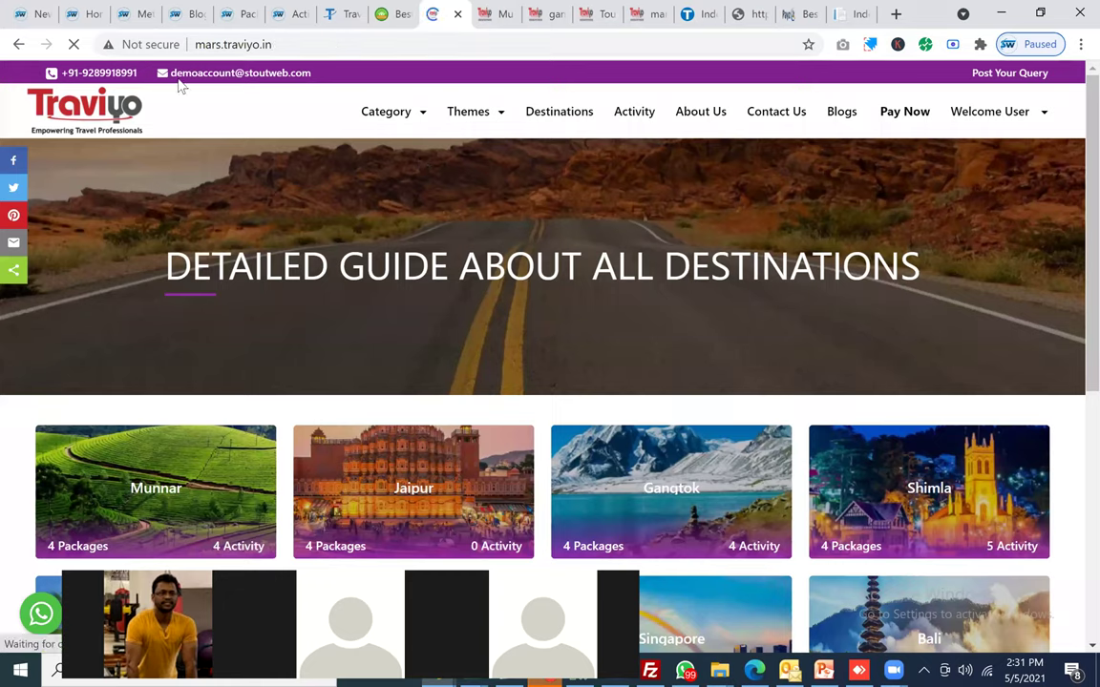
left_click(133, 13)
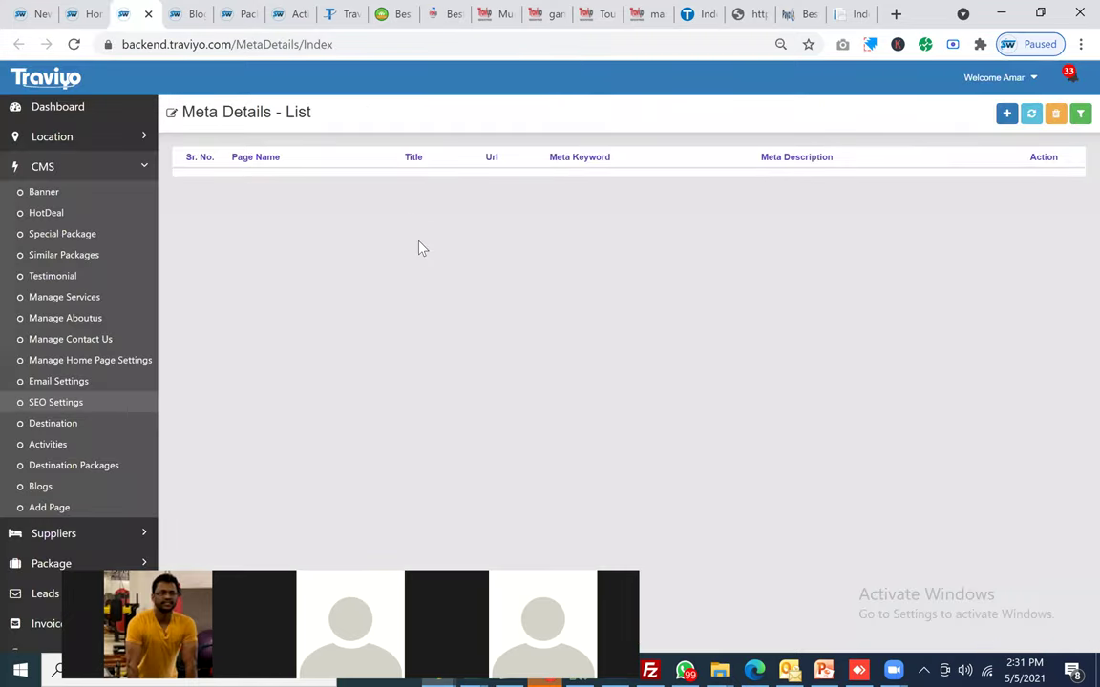
Step: Return to the NewLead follow-up page in the first tab with Ctrl+1
key("ctrl+1")
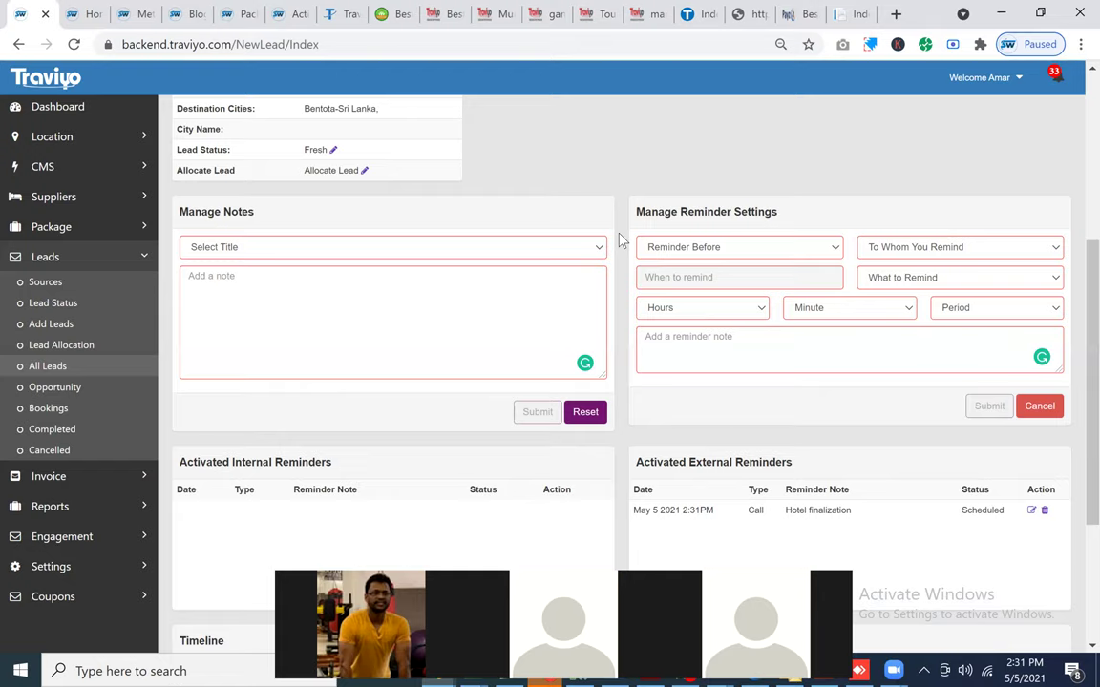
scroll(592, 296, "down", 3)
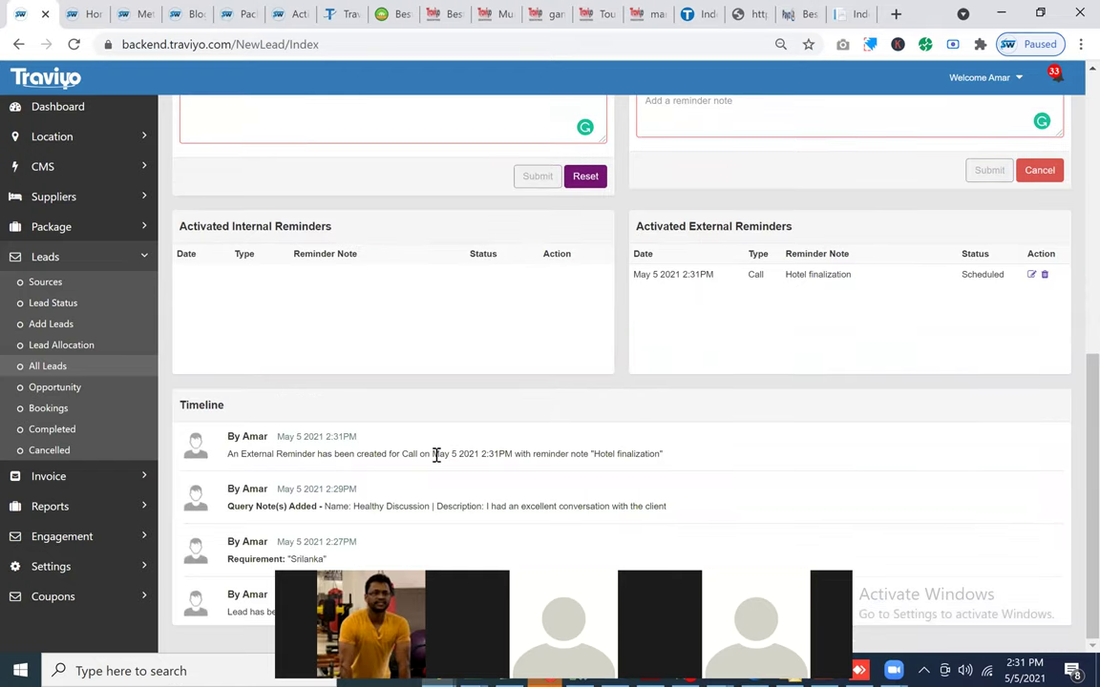
triple_click(516, 467)
left_click(517, 467)
scroll(791, 459, "up", 2)
scroll(790, 460, "up", 2)
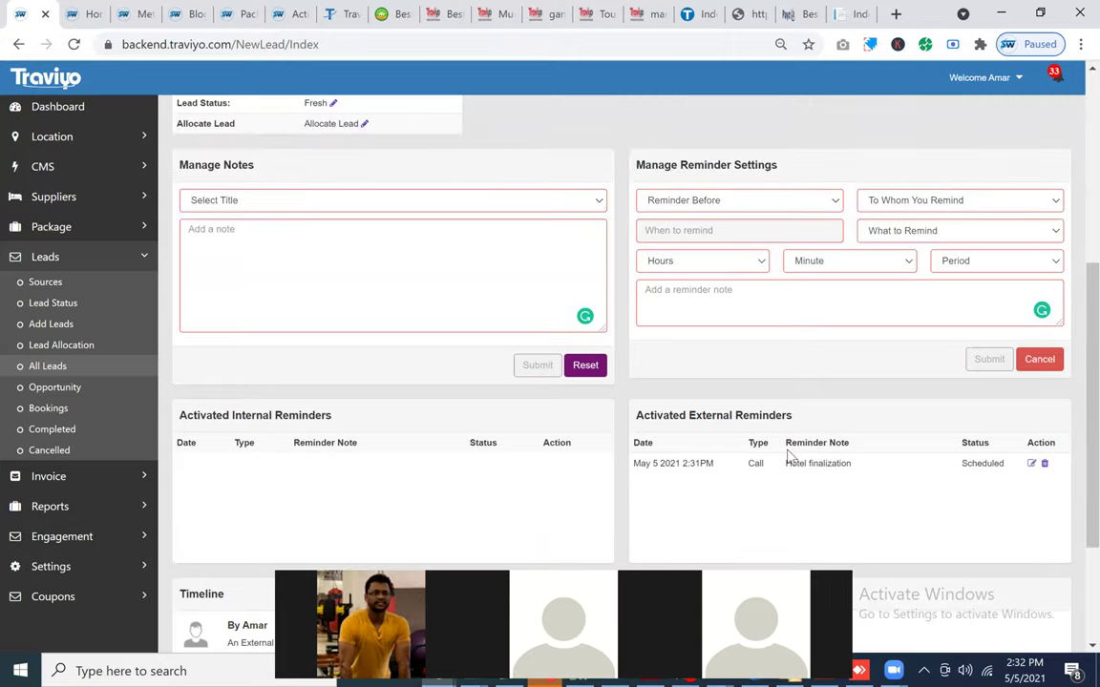
scroll(786, 458, "up", 5)
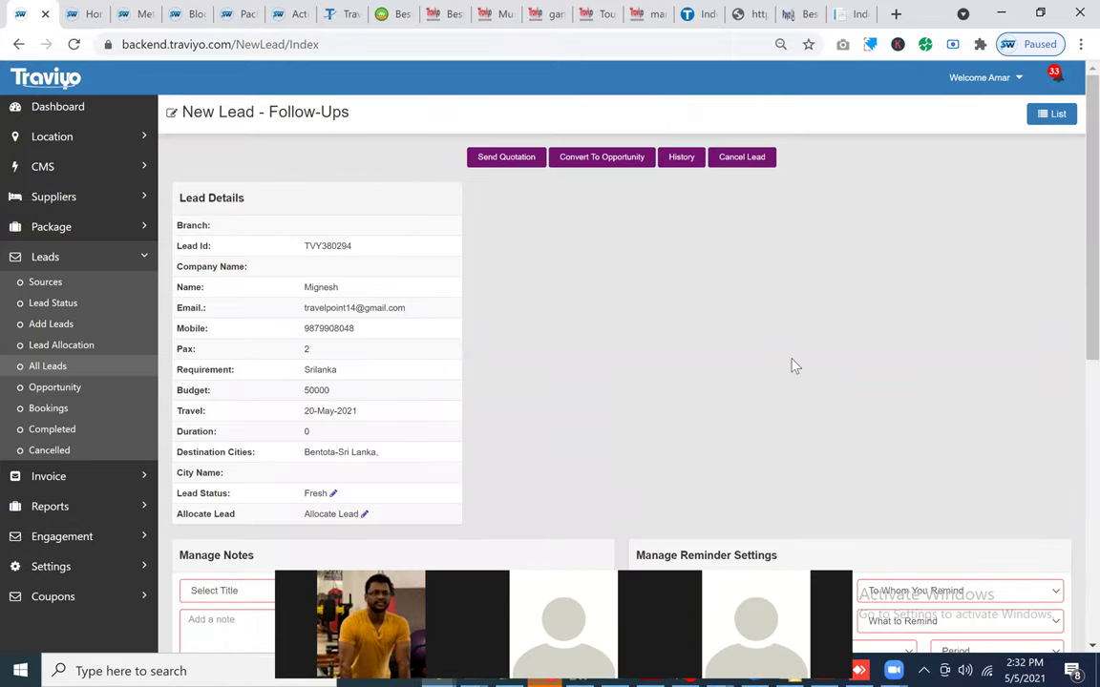
scroll(790, 366, "down", 2)
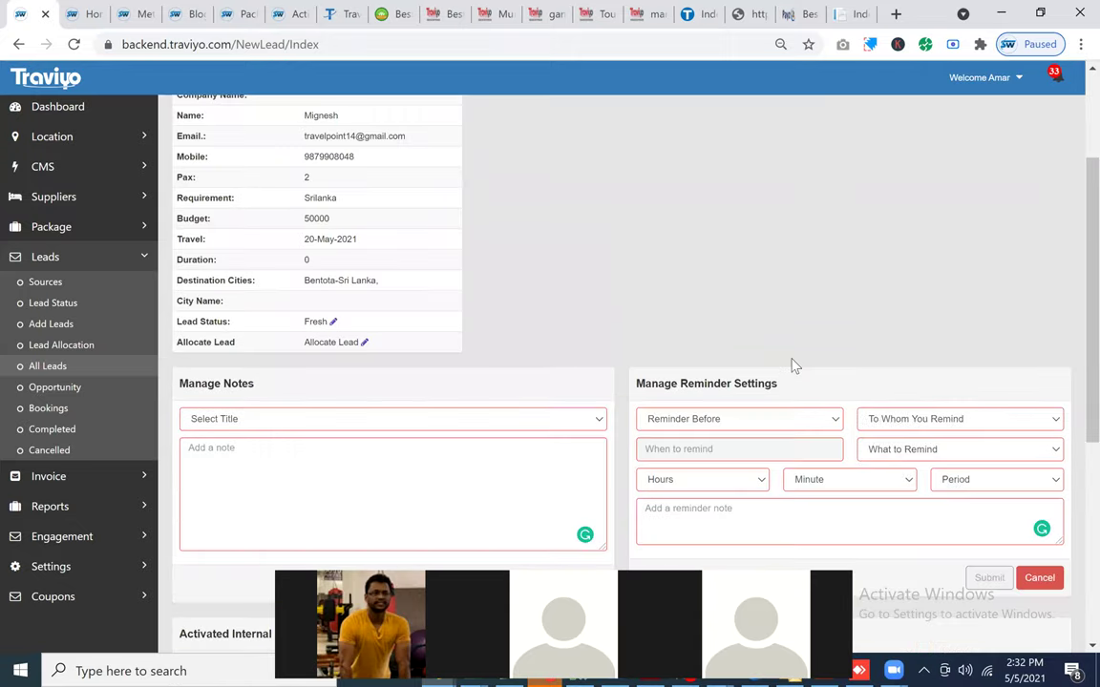
scroll(790, 365, "up", 2)
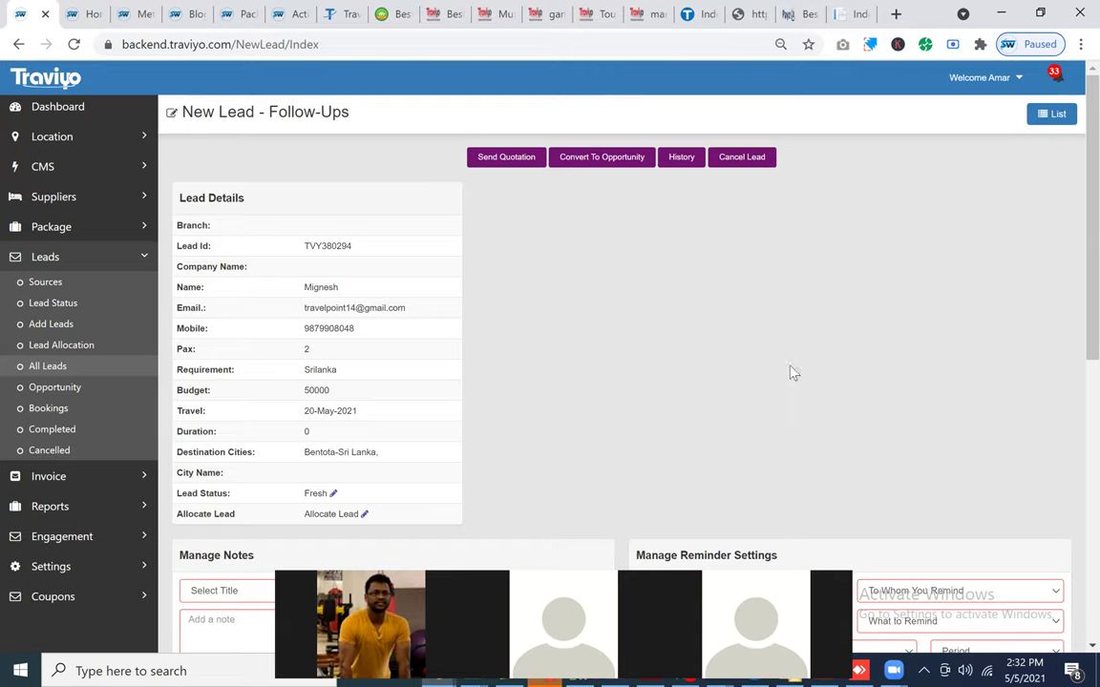
left_click(1055, 116)
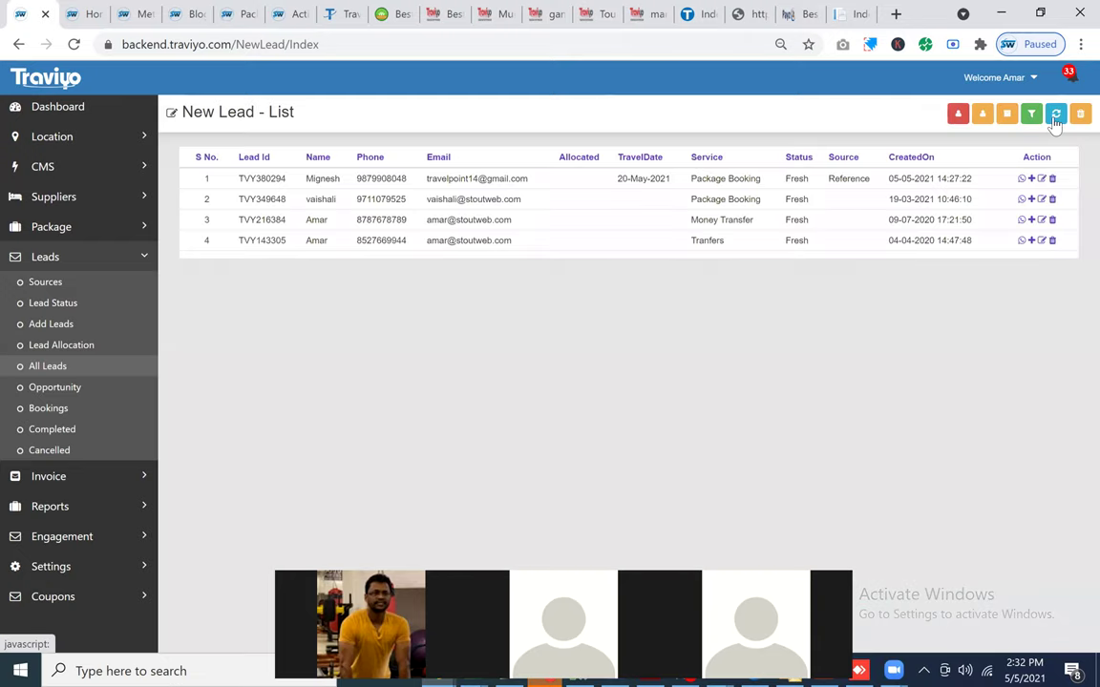
Step: Filter and reload the All Leads list, then open the first lead's follow-up page
left_click(959, 123)
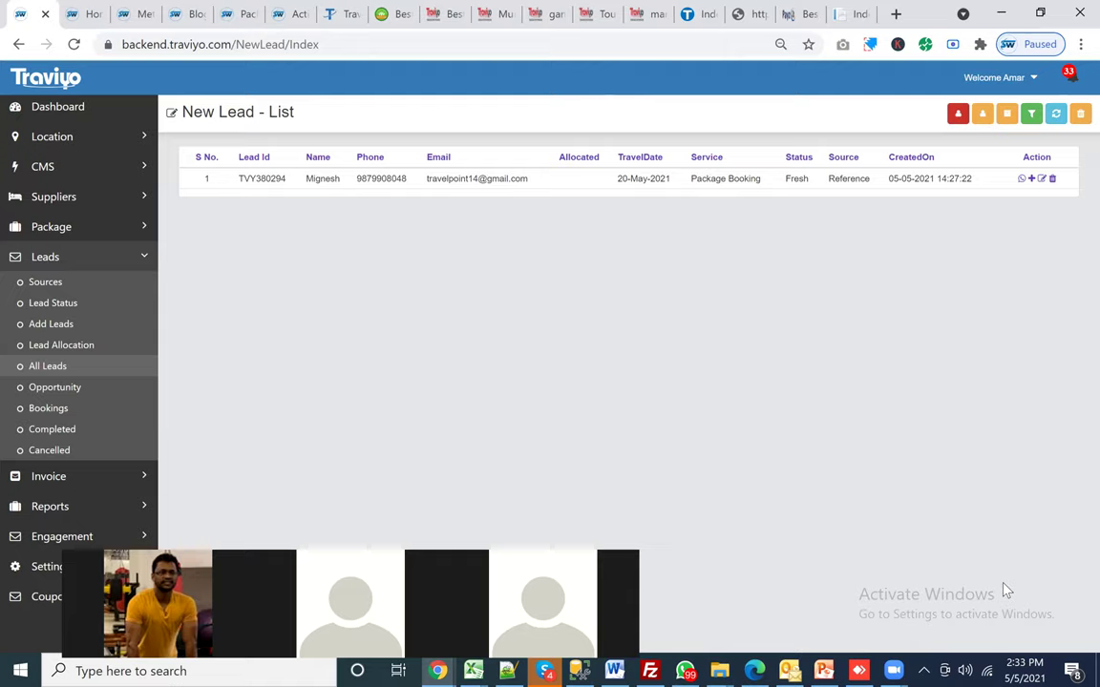
left_click(982, 114)
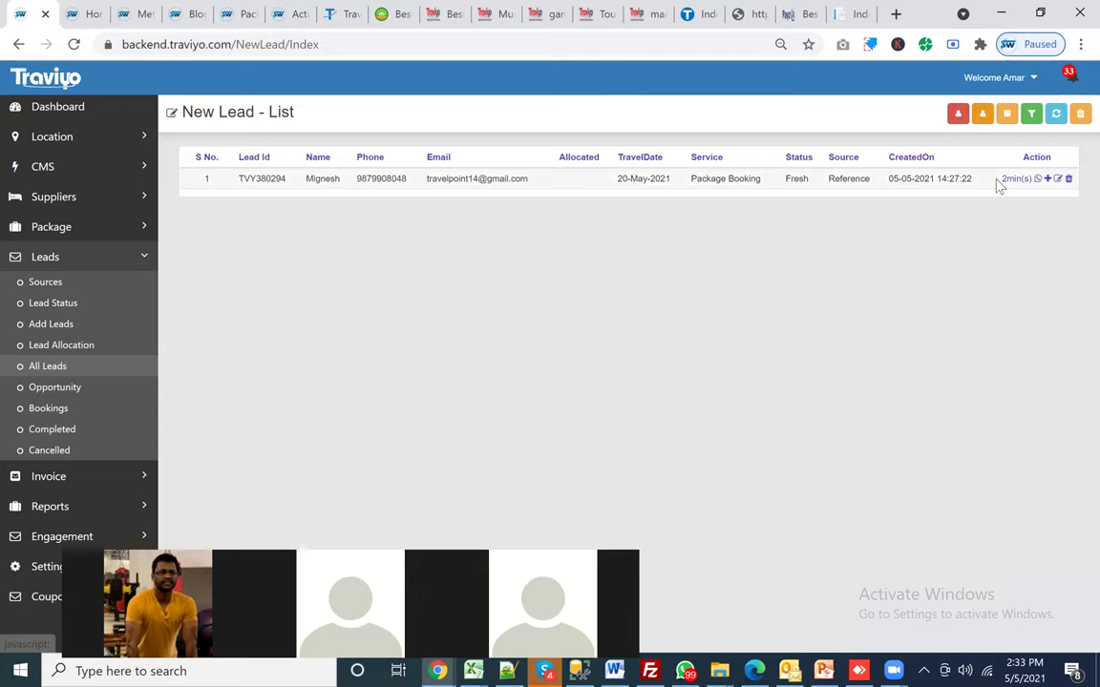
left_click_drag(1000, 178, 1031, 180)
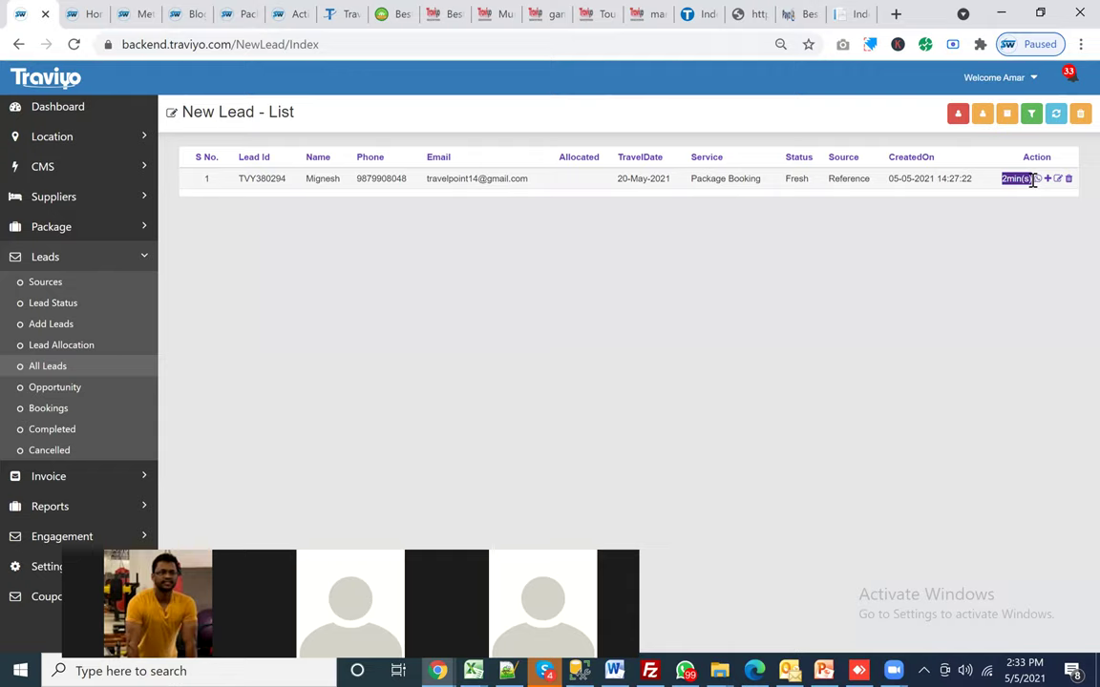
left_click(1057, 117)
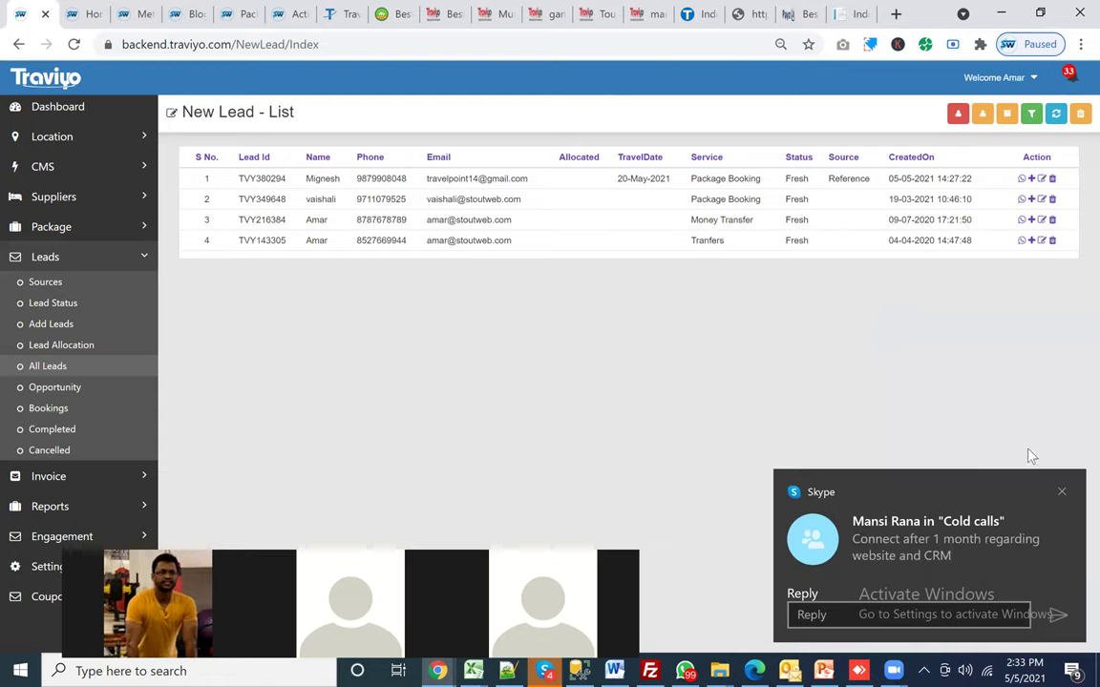
left_click(1060, 492)
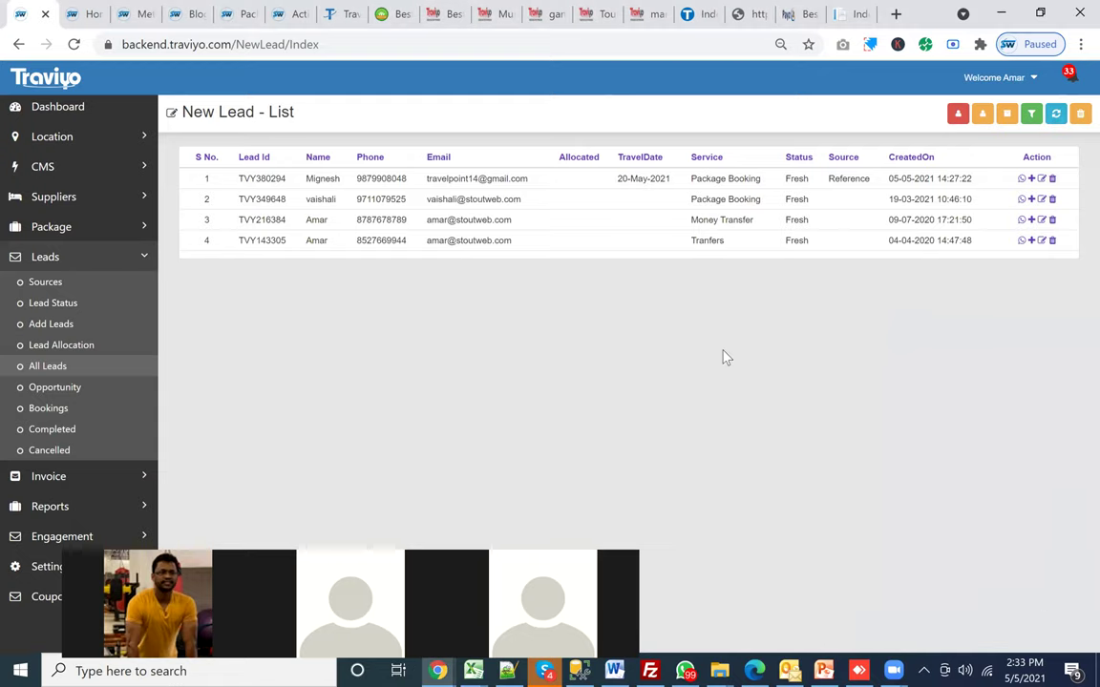
left_click(1031, 179)
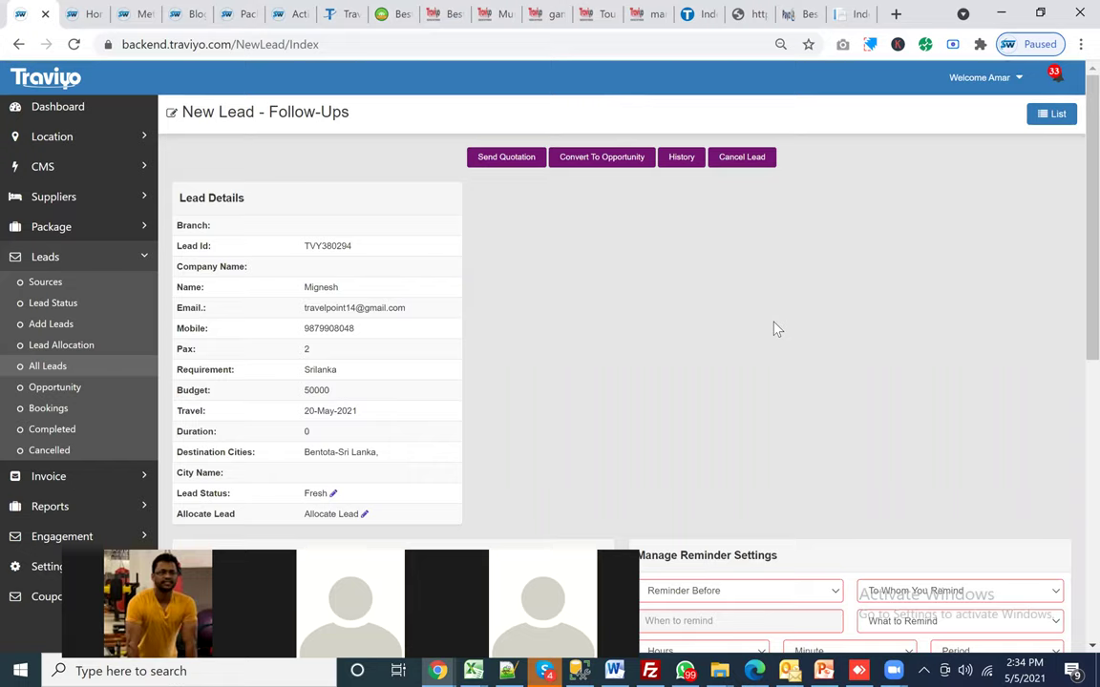
Step: Review the lead's reminders and timeline, then start sending a quotation
scroll(775, 329, "down", 8)
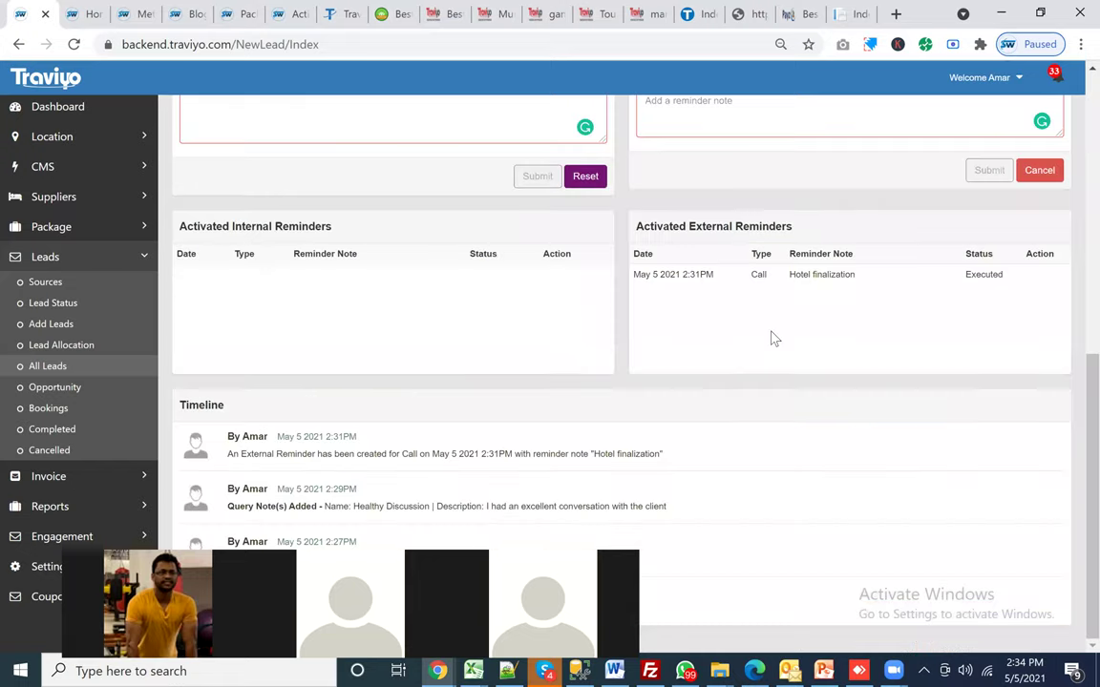
scroll(711, 372, "up", 8)
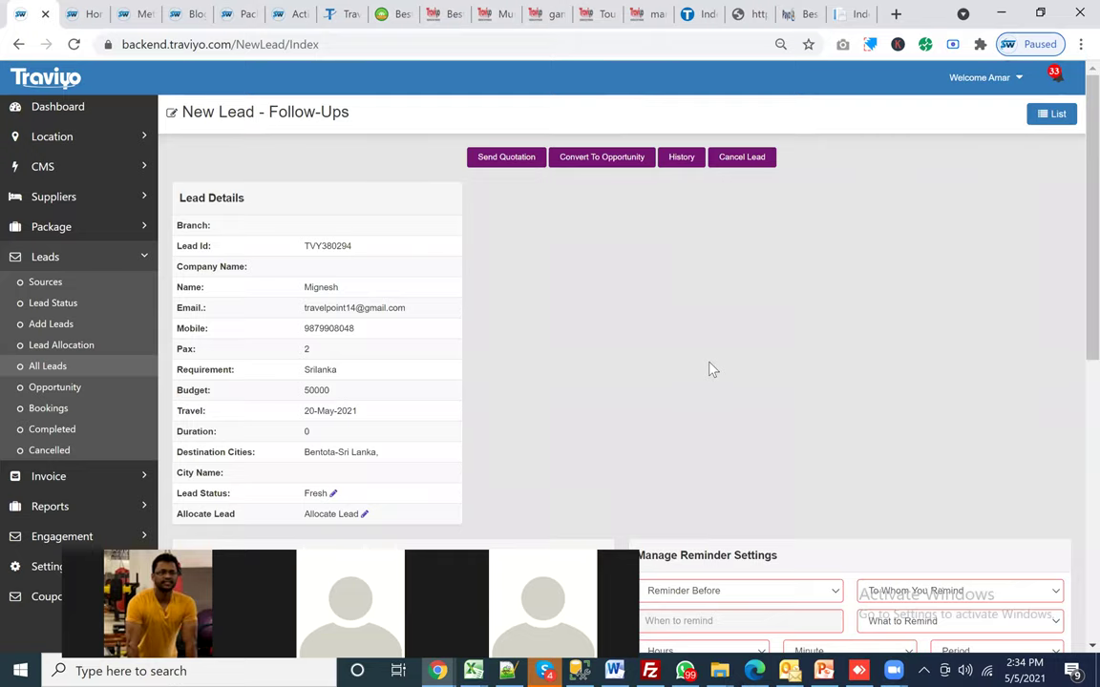
left_click(511, 162)
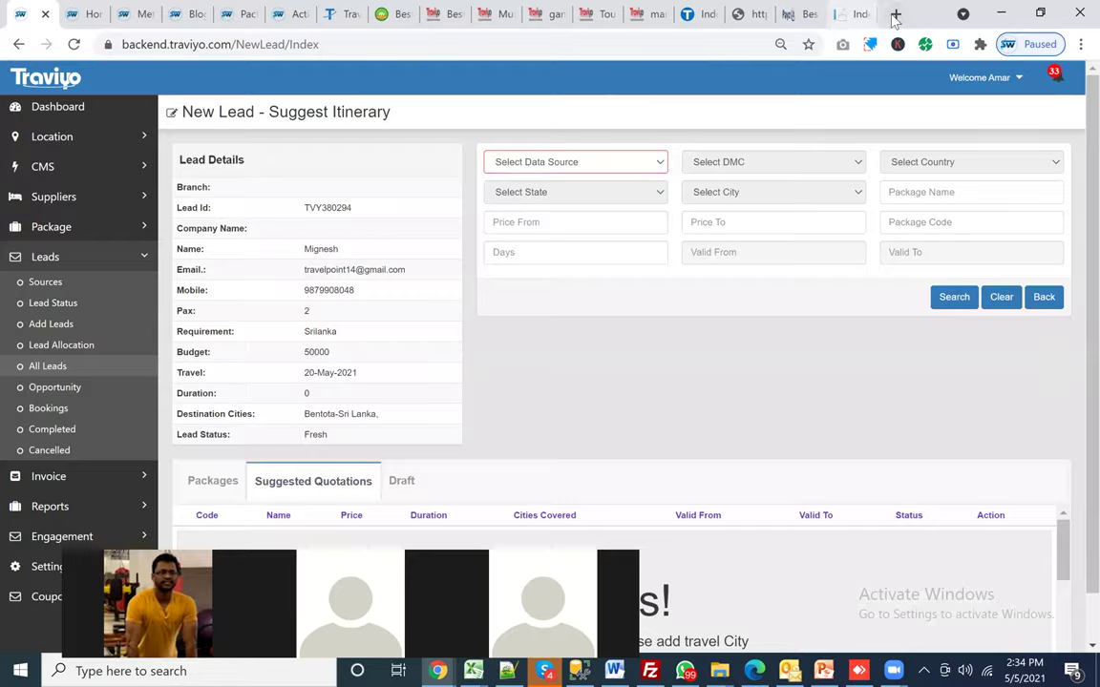
Step: Search Google for 'best itinerary builder software' in a new tab
left_click(895, 15)
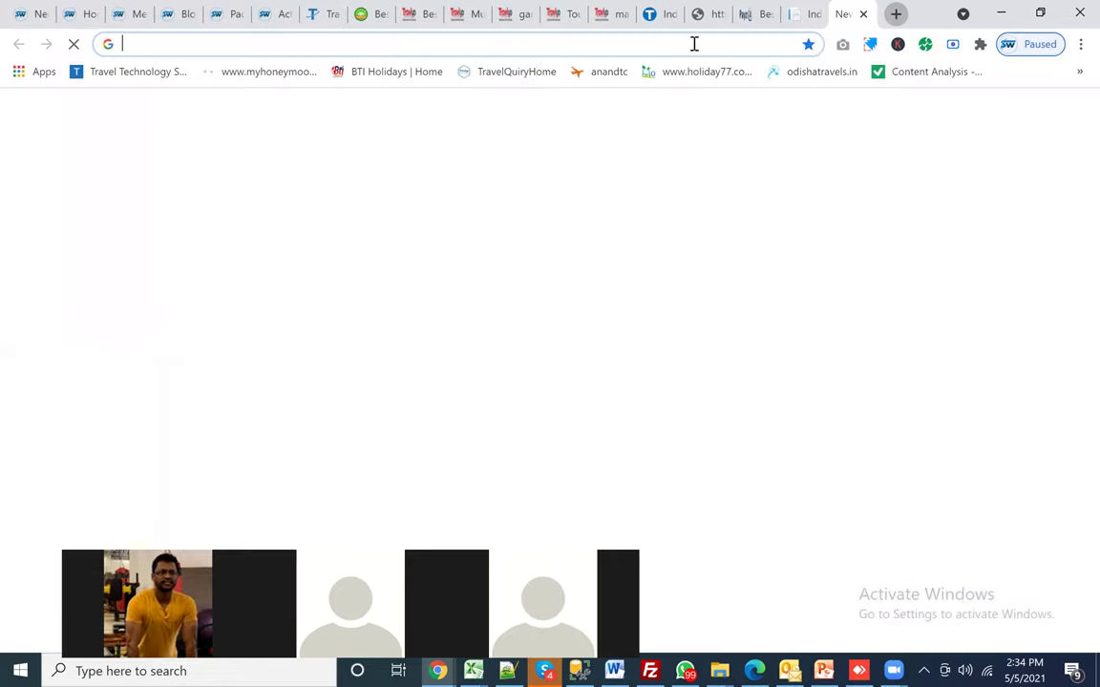
type("it")
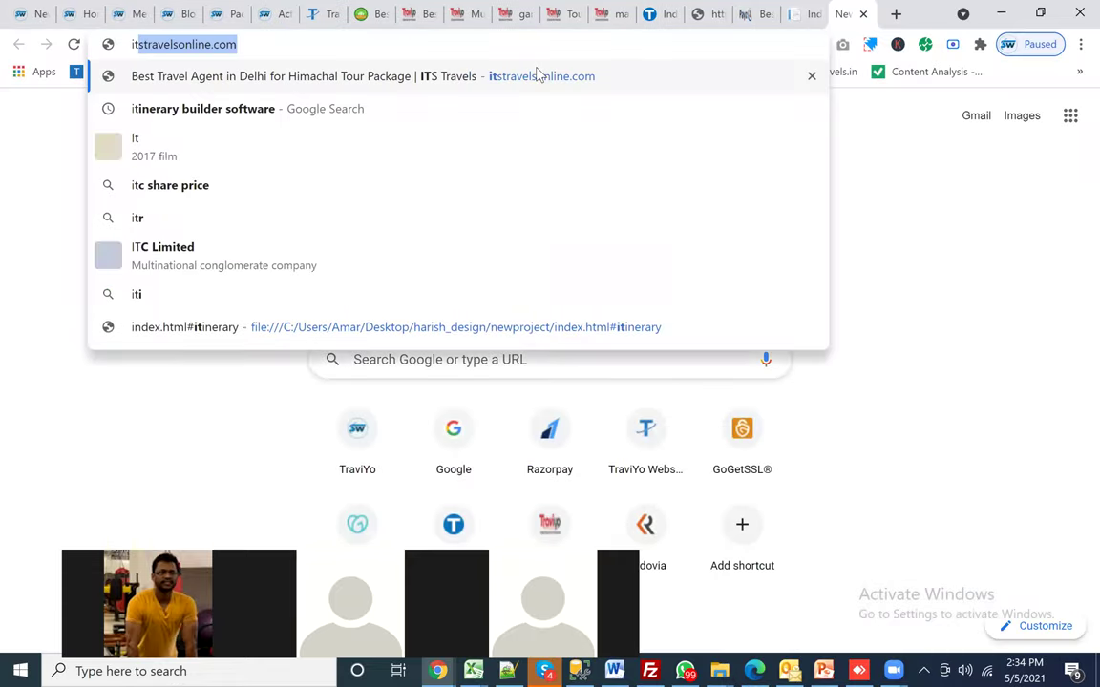
key("BackSpace")
key("BackSpace")
type("best")
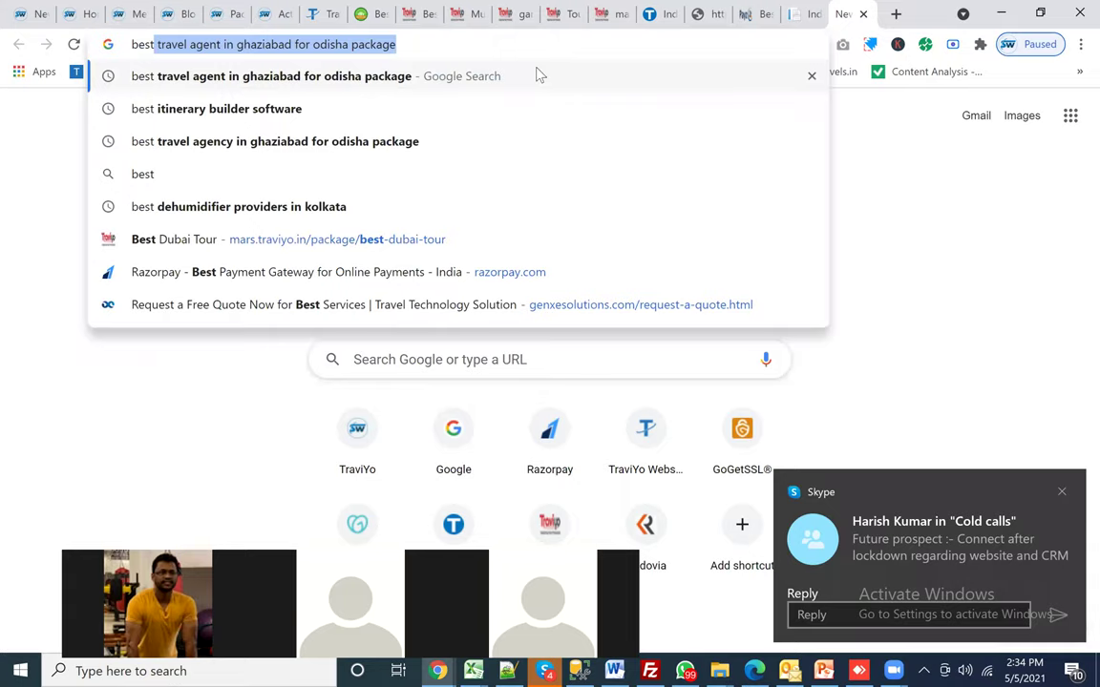
type(" at")
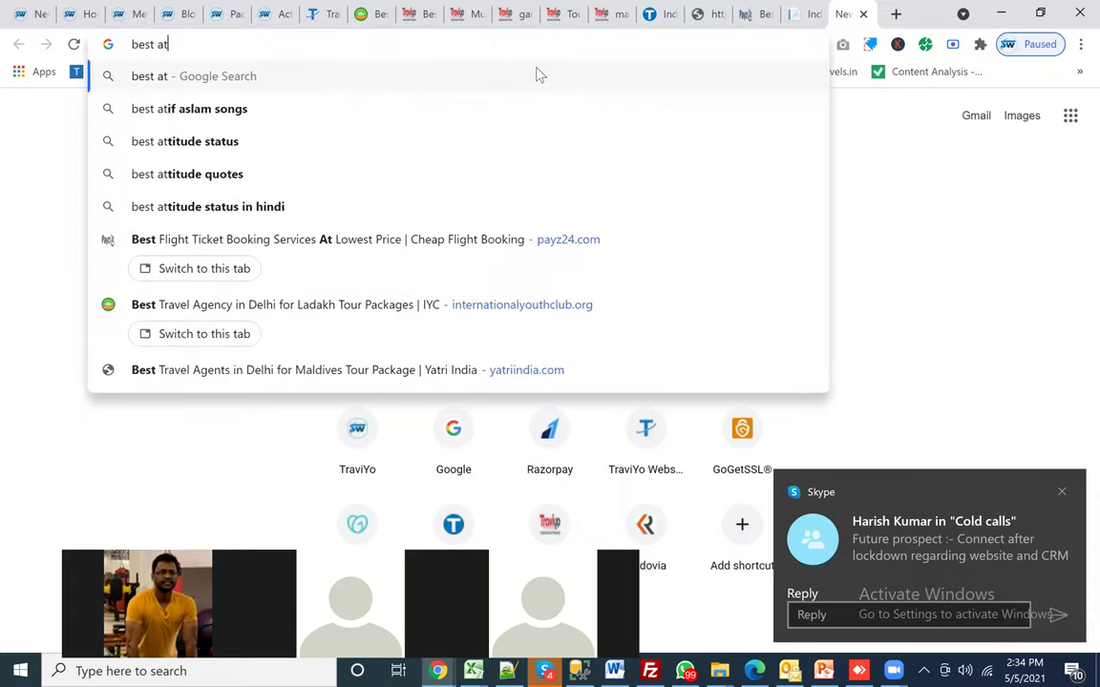
key("BackSpace")
key("BackSpace")
type("iti")
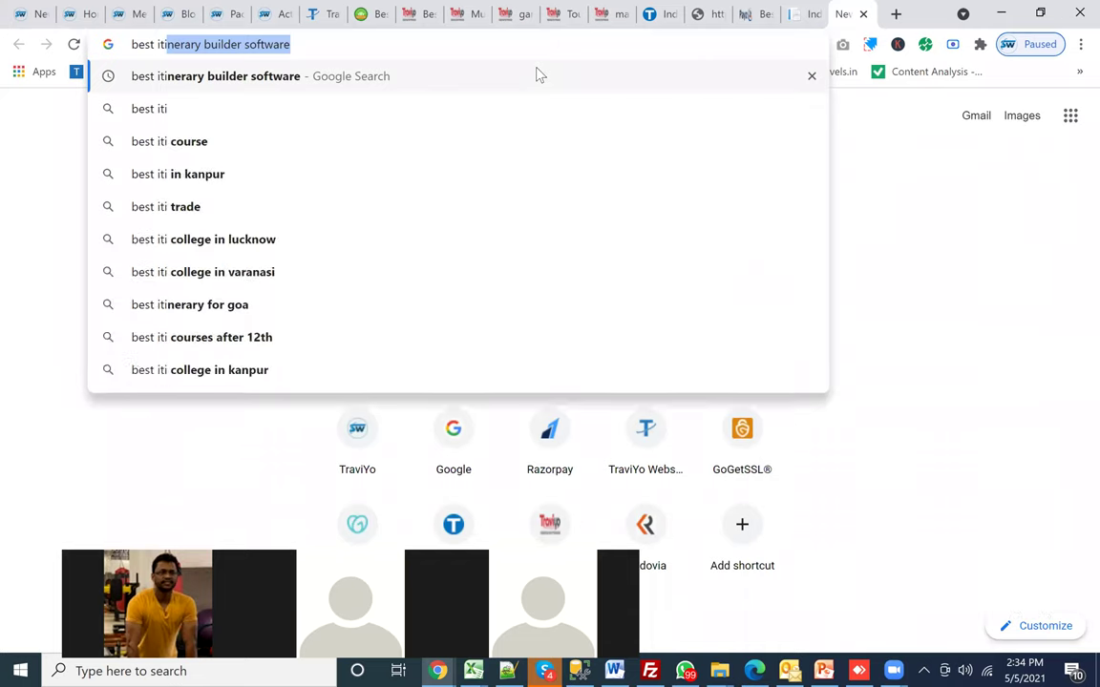
key("Return")
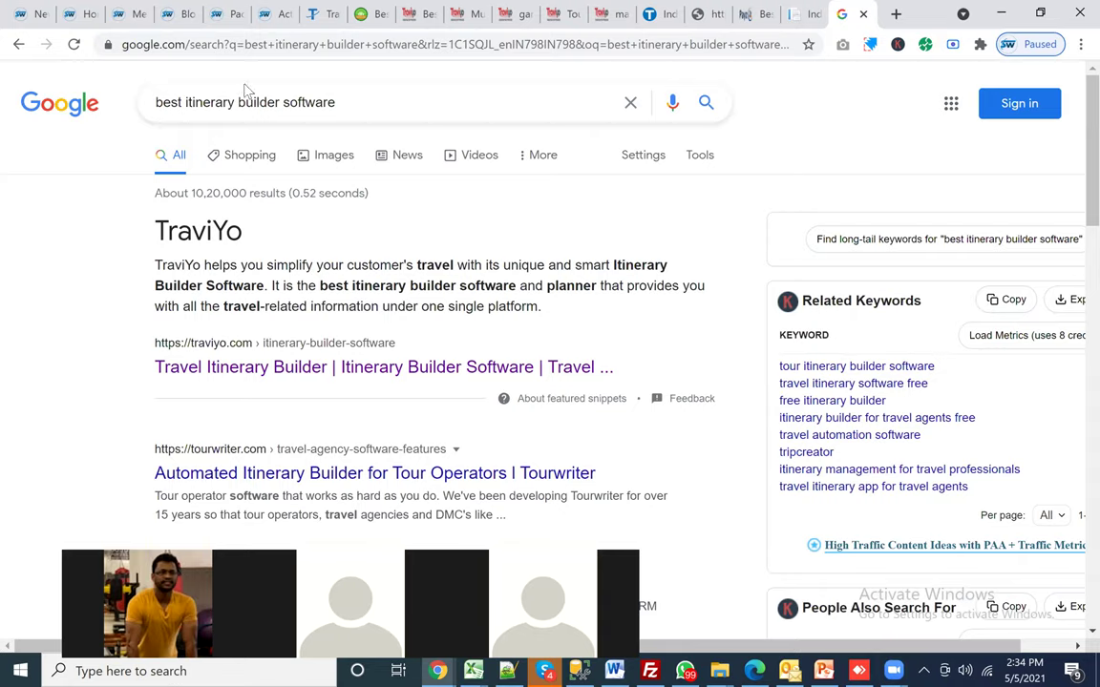
left_click(27, 19)
Step: Filter packages by Local data source and Sri Lanka country, then run the search
scroll(496, 248, "down", 1)
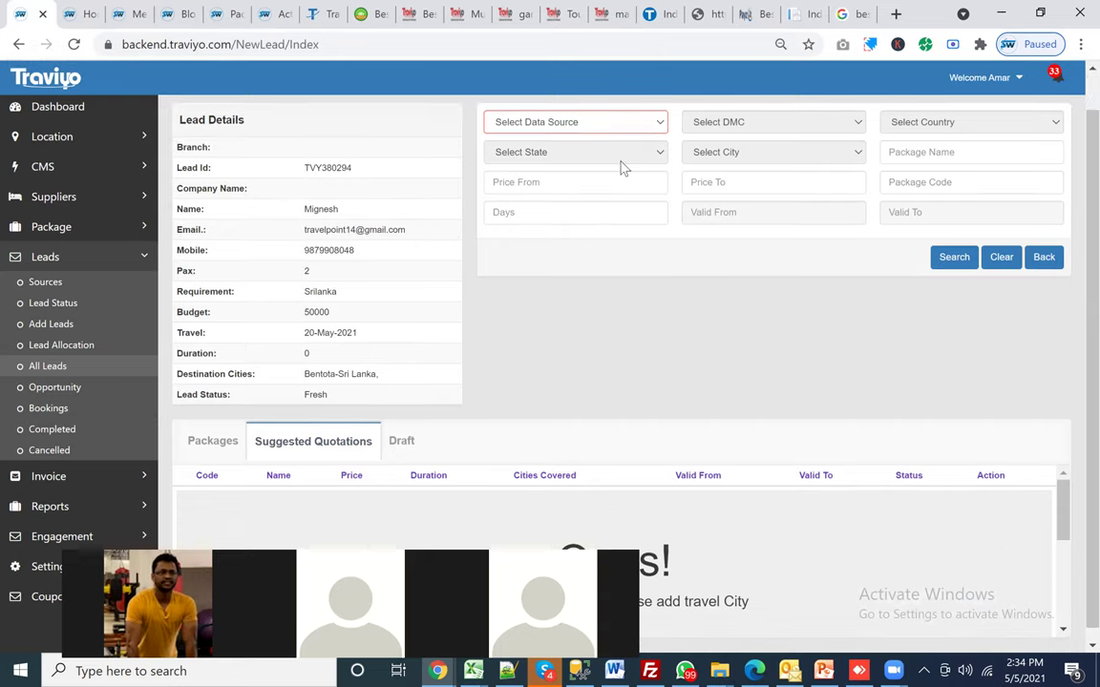
scroll(533, 206, "up", 1)
key("alt+Down")
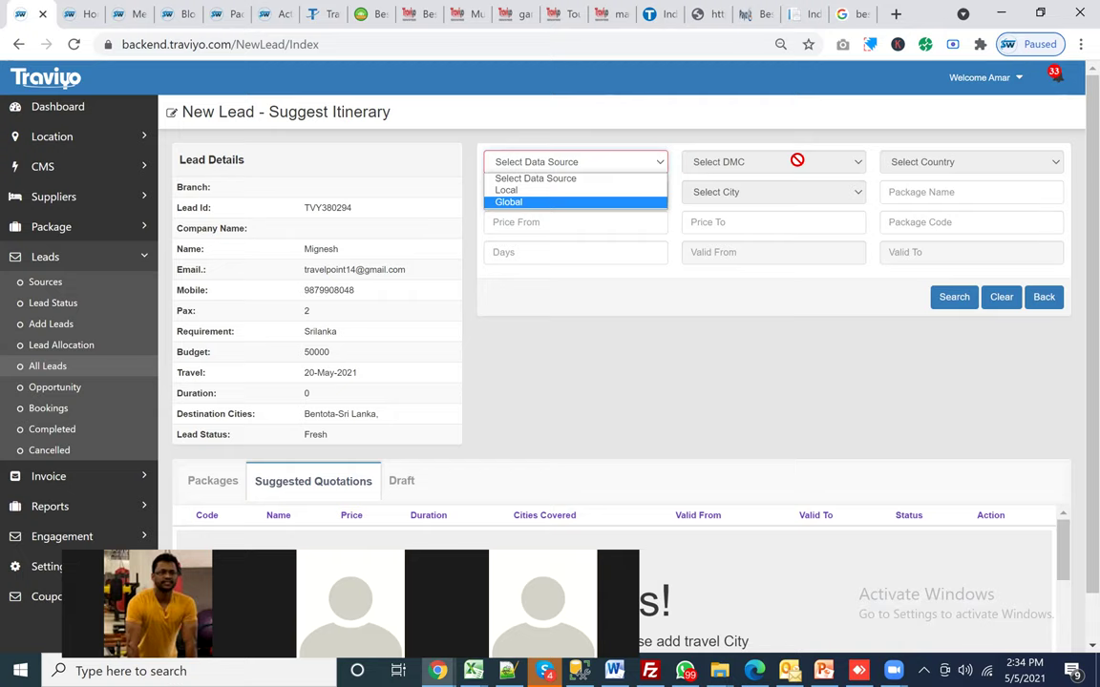
key("Up")
key("Return")
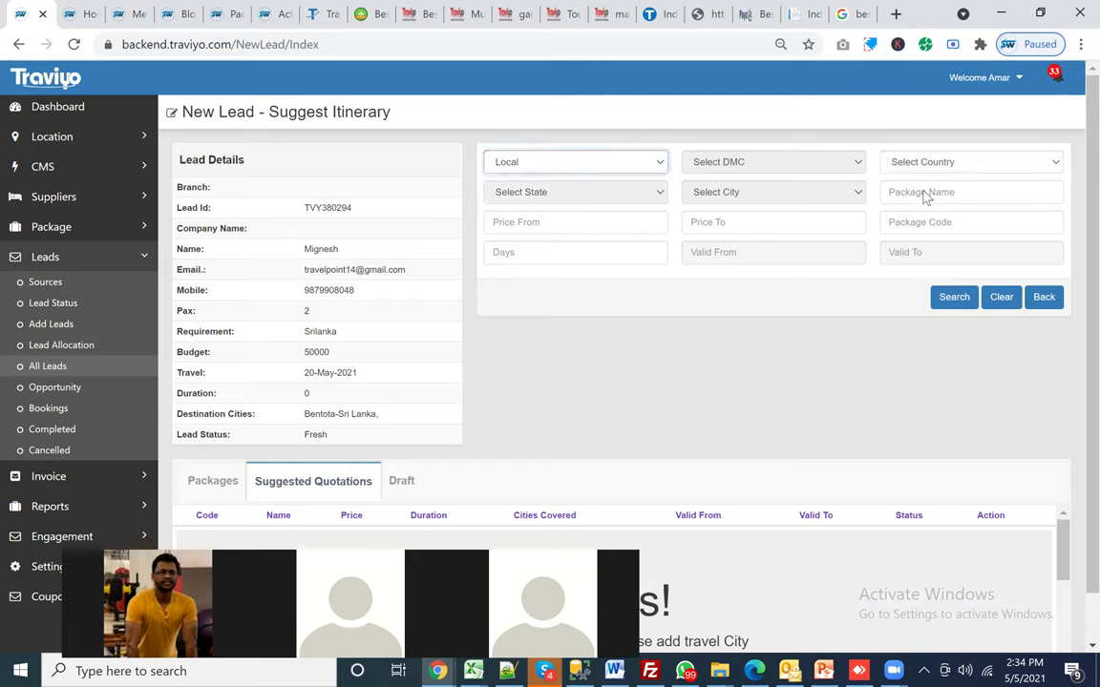
key("Tab")
key("alt+Down")
key("Down")
key("Return")
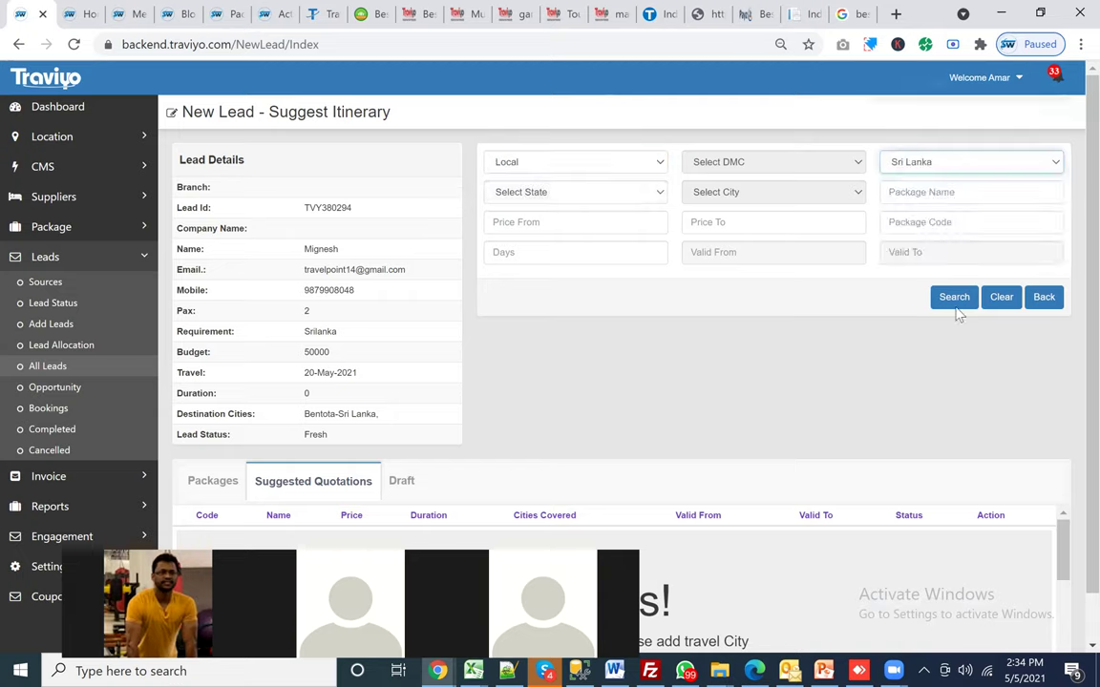
left_click(954, 304)
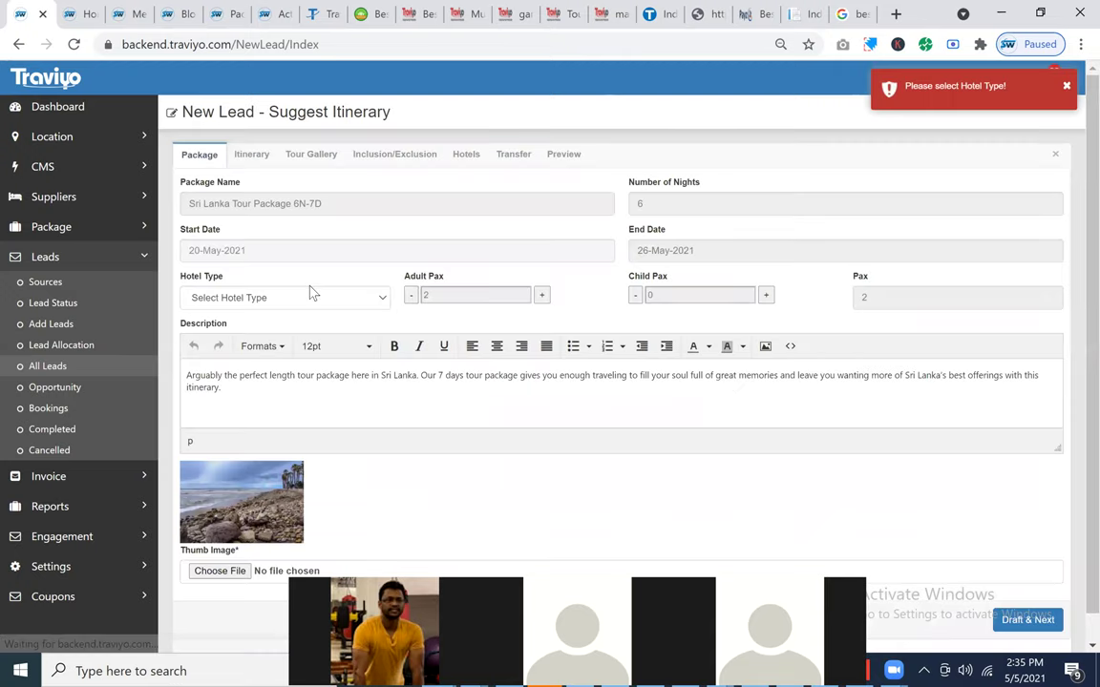
Step: Set the package hotel type to Laxury(Global)
left_click(243, 298)
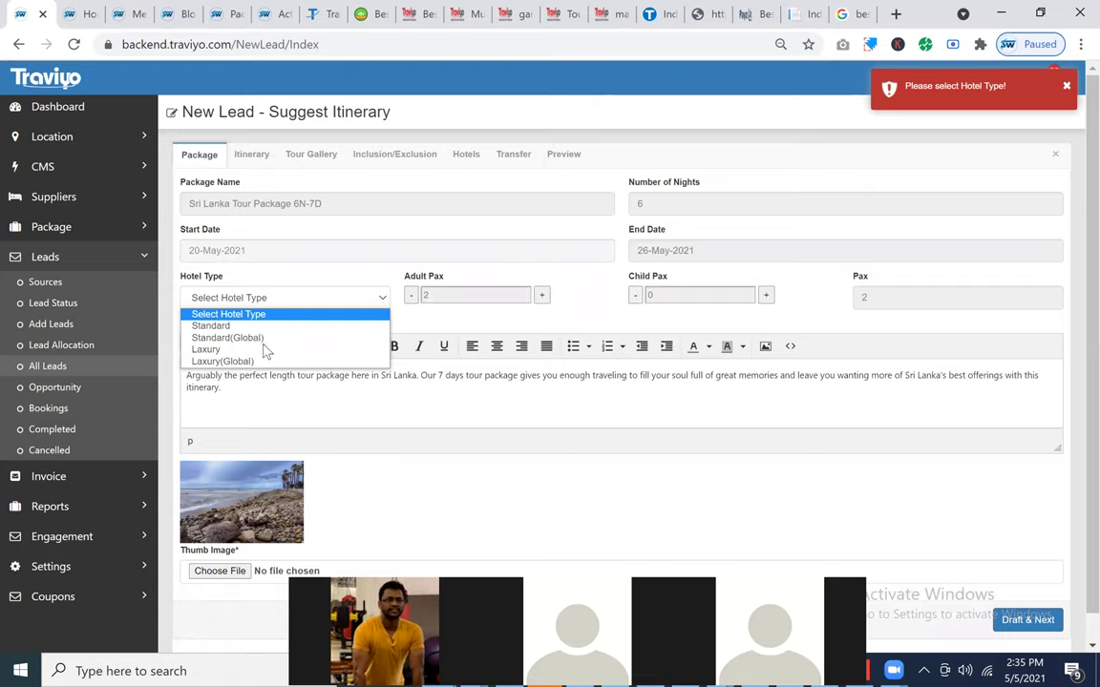
key("Down")
key("Down")
key("Return")
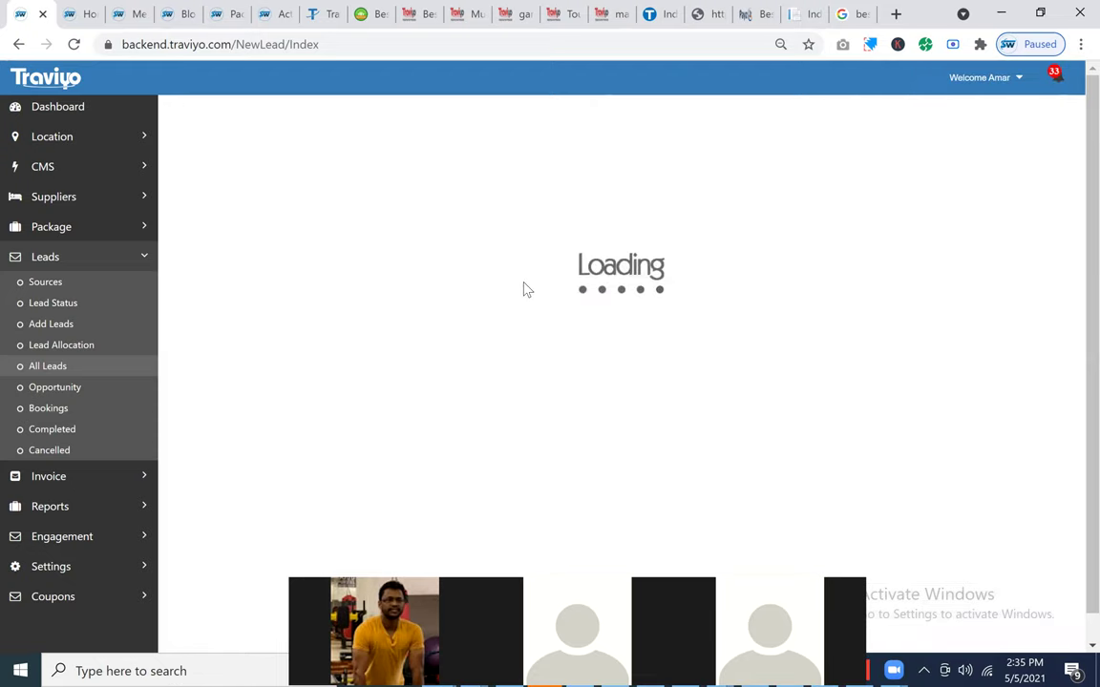
scroll(902, 552, "down", 1)
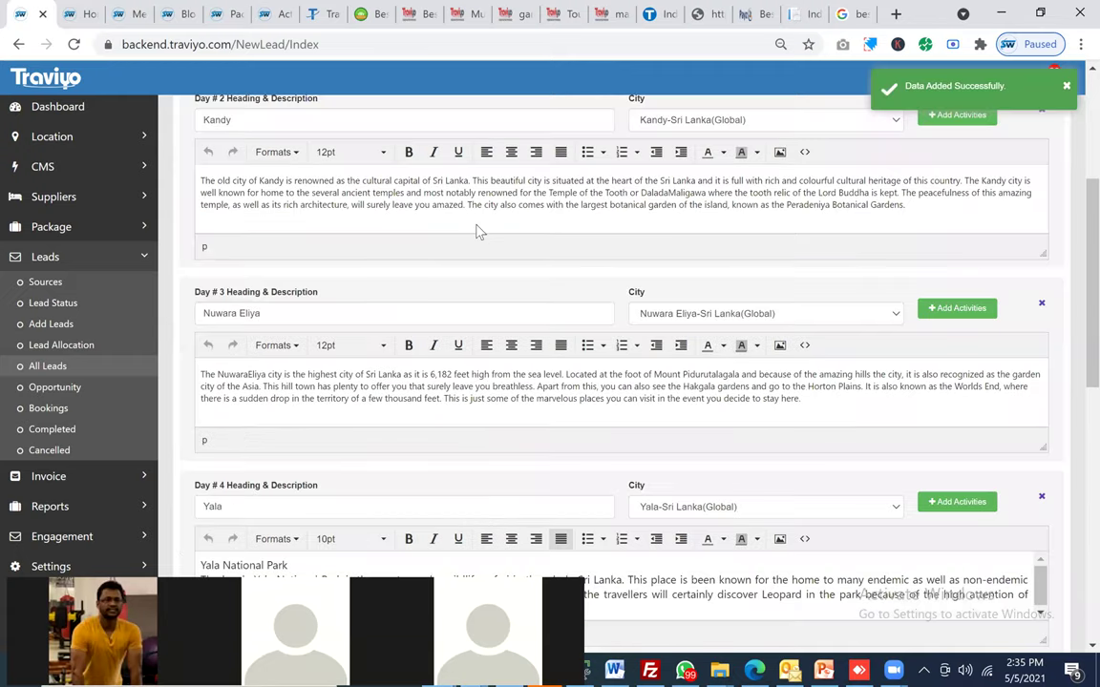
scroll(216, 555, "down", 5)
Step: Add and remove an empty Day 8, then append ', demo' to Day 7's description
left_click(216, 556)
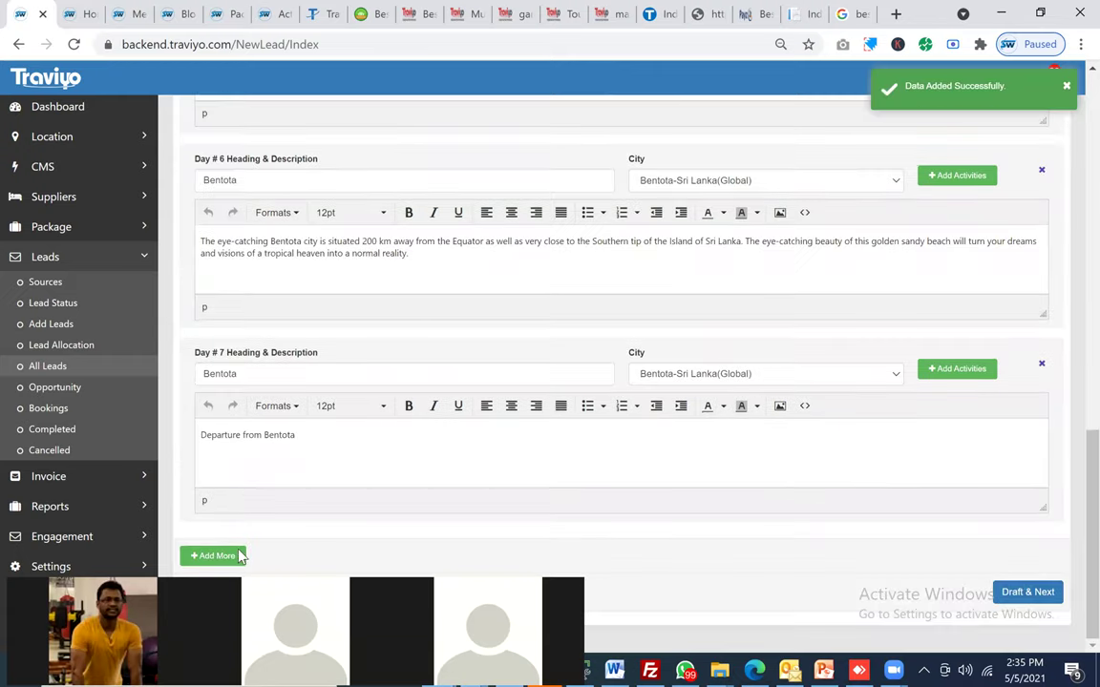
scroll(1042, 369, "down", 2)
left_click(1041, 366)
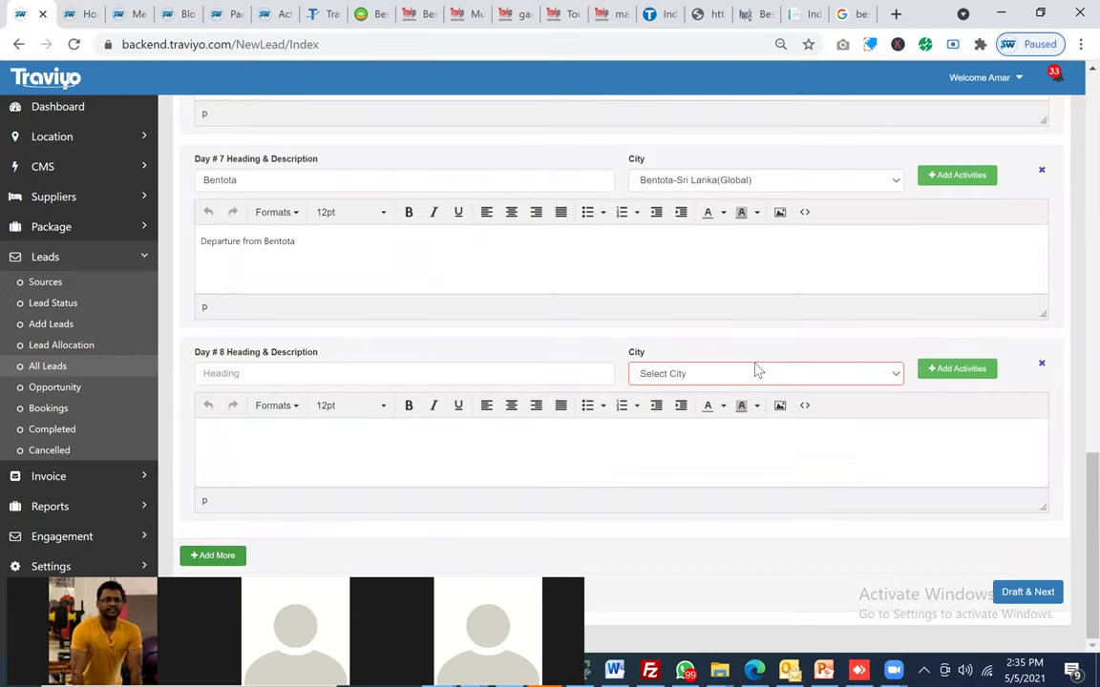
left_click(345, 440)
type(", demo")
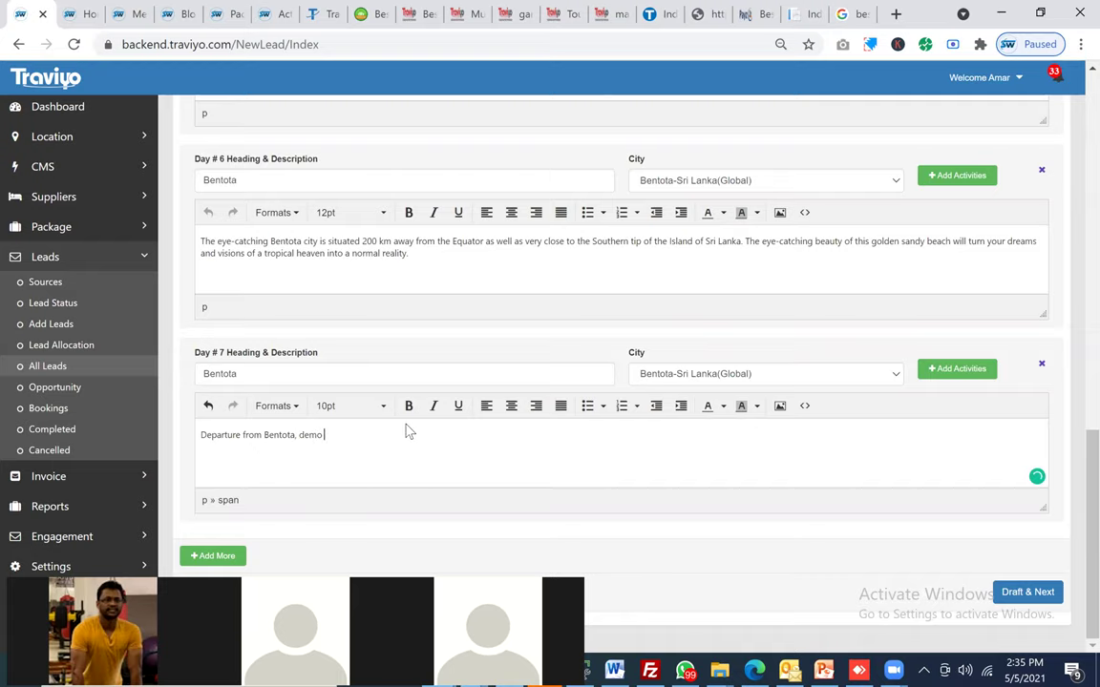
Step: Add Ventura Botanical Gardens at Ventura Beach as a Day 6 activity
scroll(974, 268, "up", 1)
left_click(959, 261)
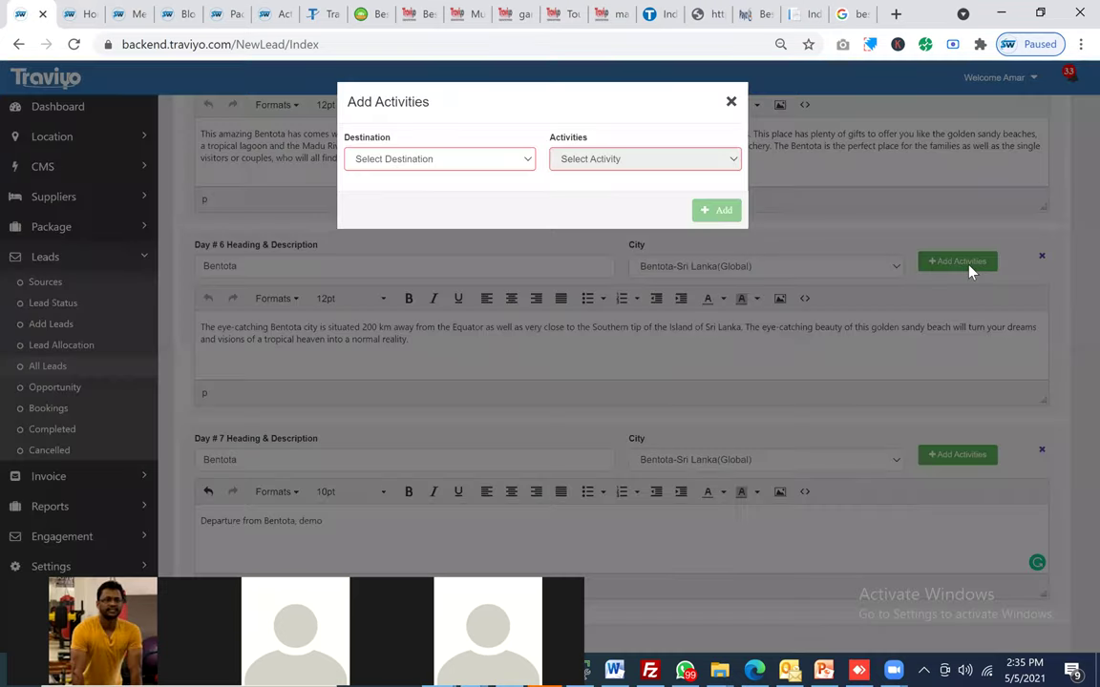
left_click(439, 160)
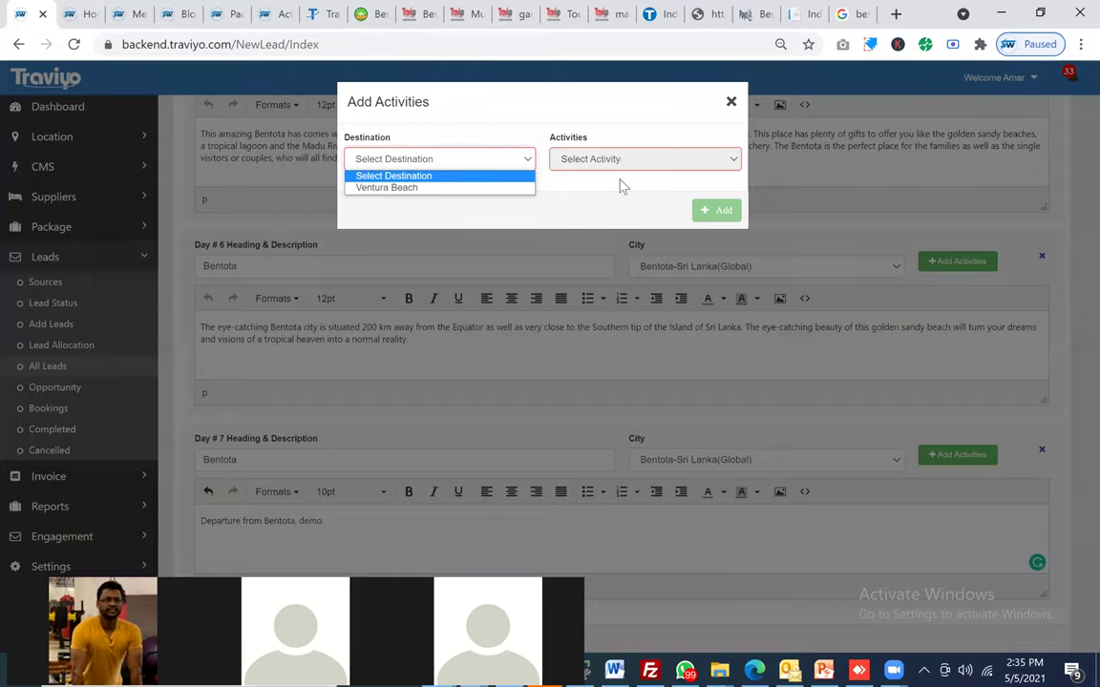
key("Down")
key("Return")
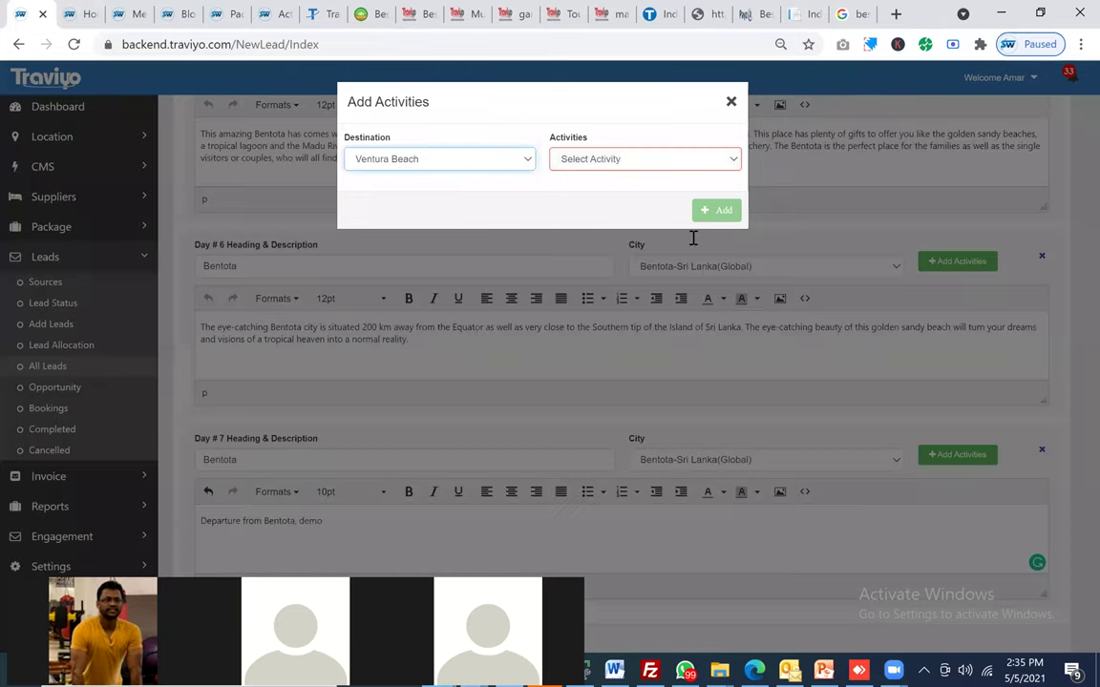
key("Tab")
key("alt+Down")
key("Return")
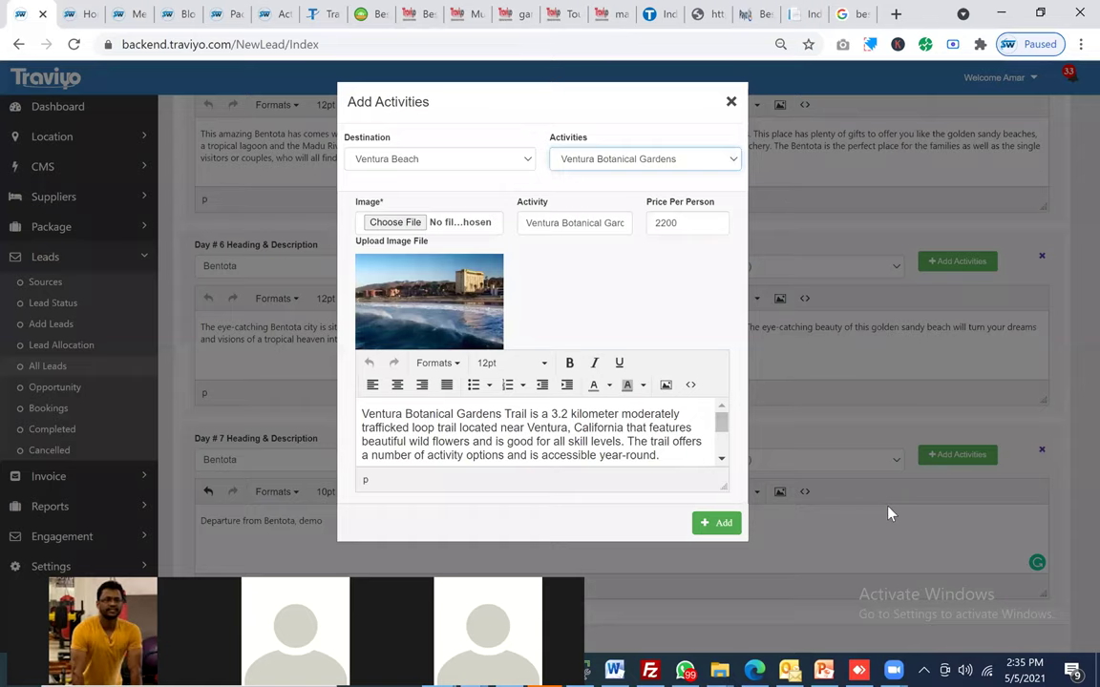
key("Return")
scroll(888, 513, "down", 1)
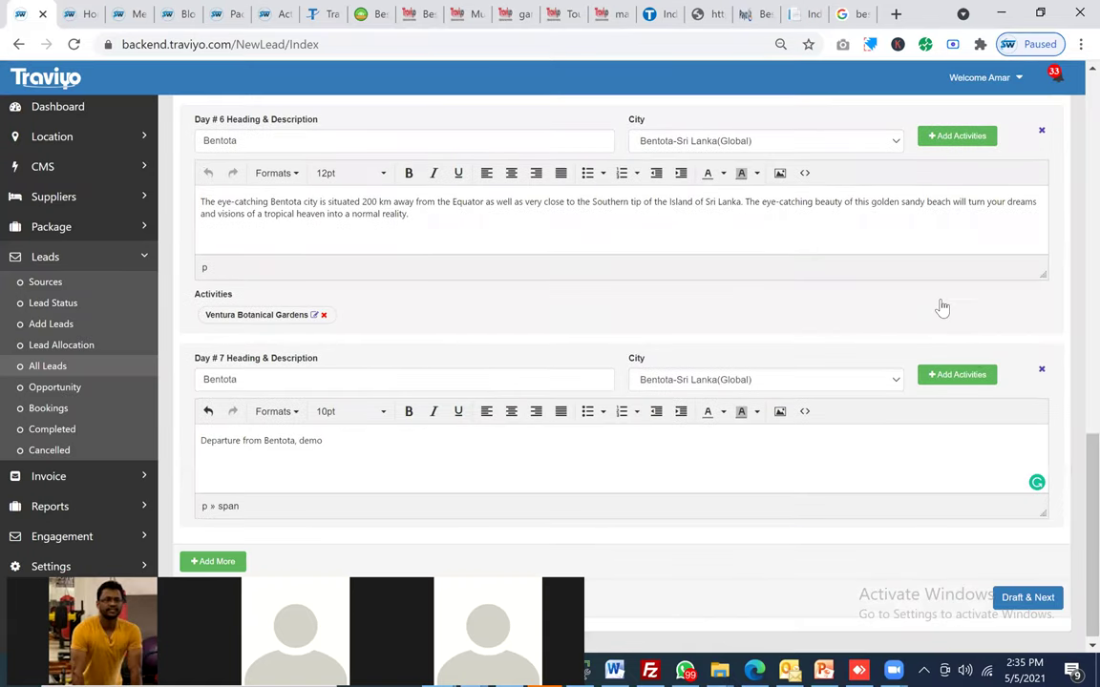
scroll(940, 306, "up", 2)
key("Return")
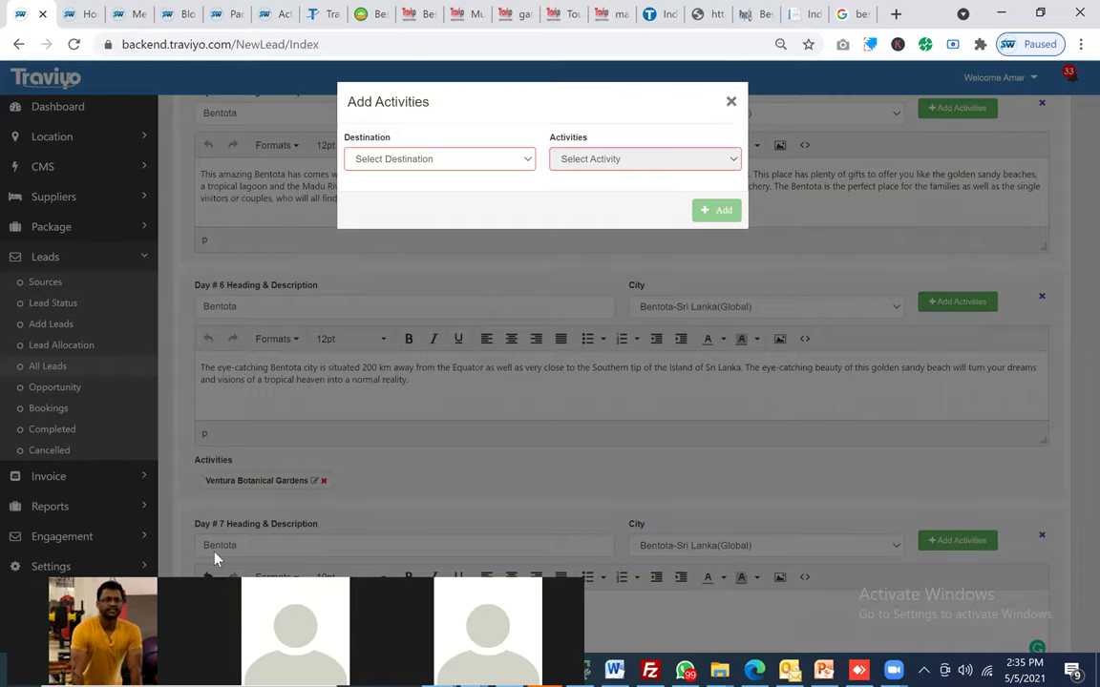
left_click(380, 493)
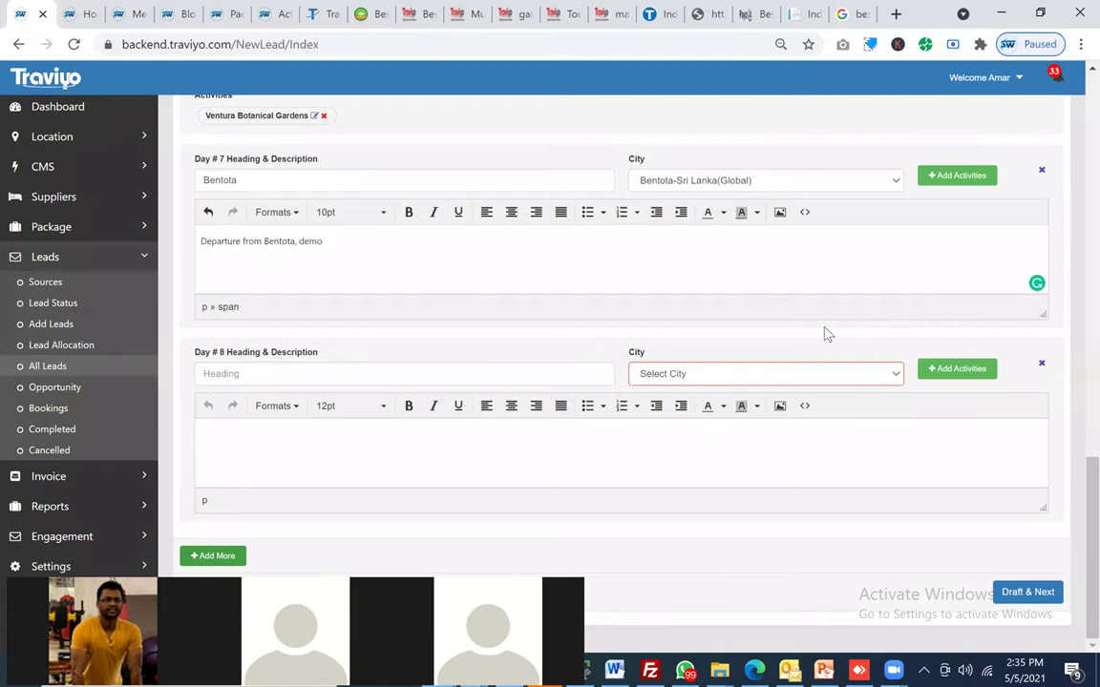
Step: Close the Day 5 activities dialog unused and append 'dmeo demo' to Day 7's description
scroll(827, 334, "up", 5)
left_click(957, 284)
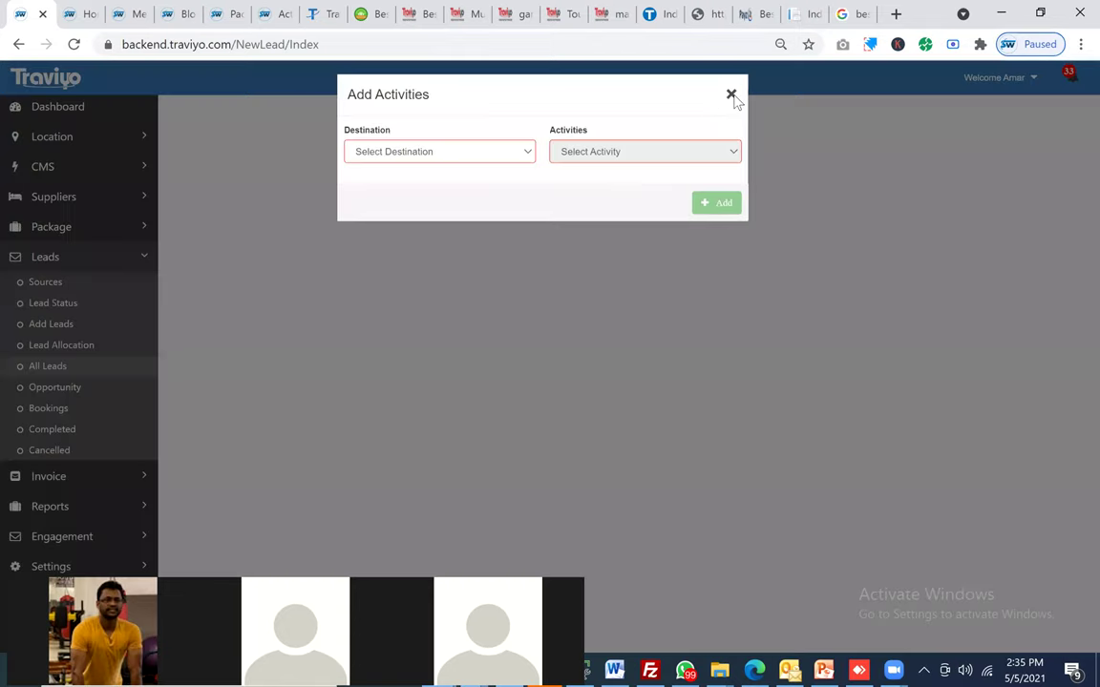
left_click(829, 386)
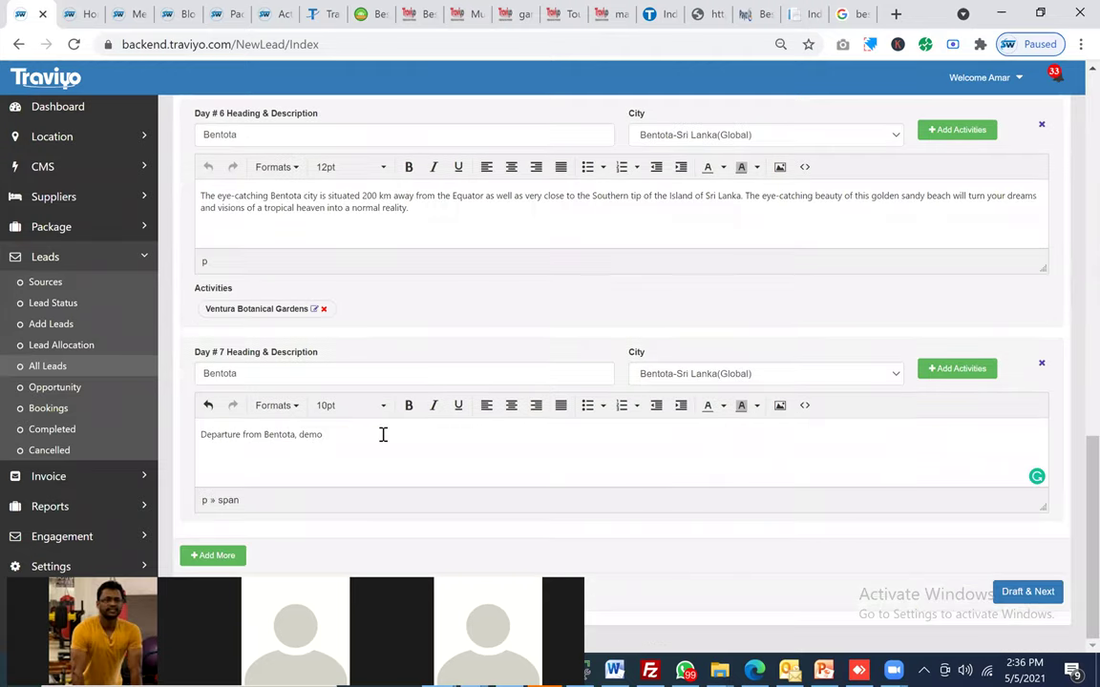
type("dmeo demo")
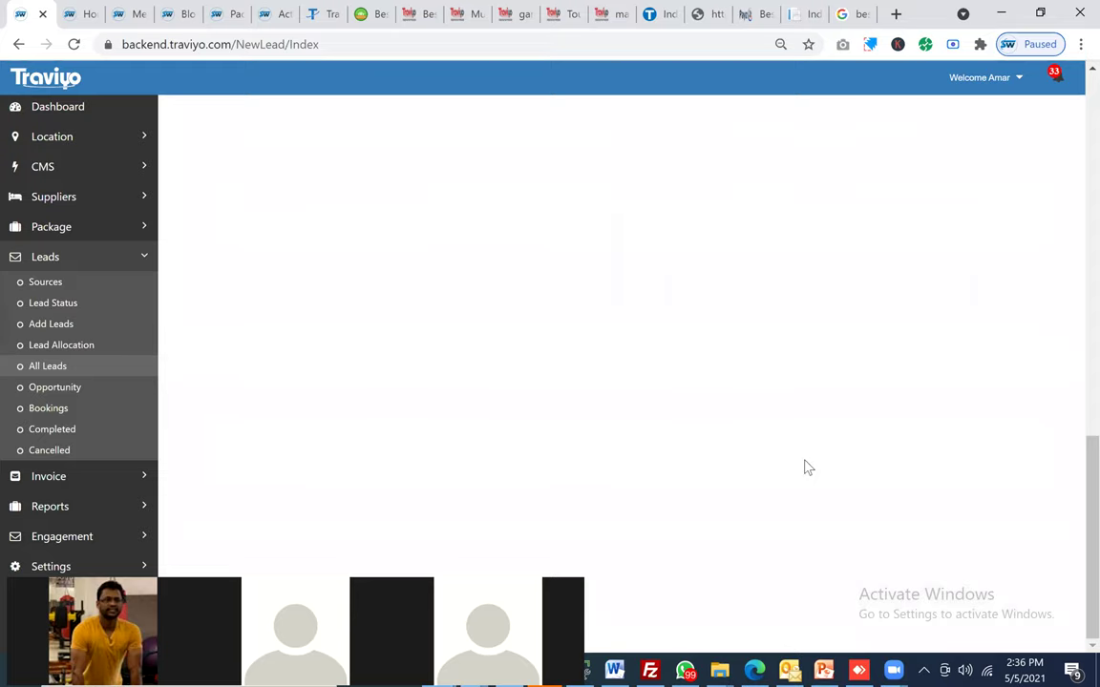
Step: Scroll through the quotation preview for Sri Lanka Tour Package 6N-7D
scroll(750, 354, "up", 5)
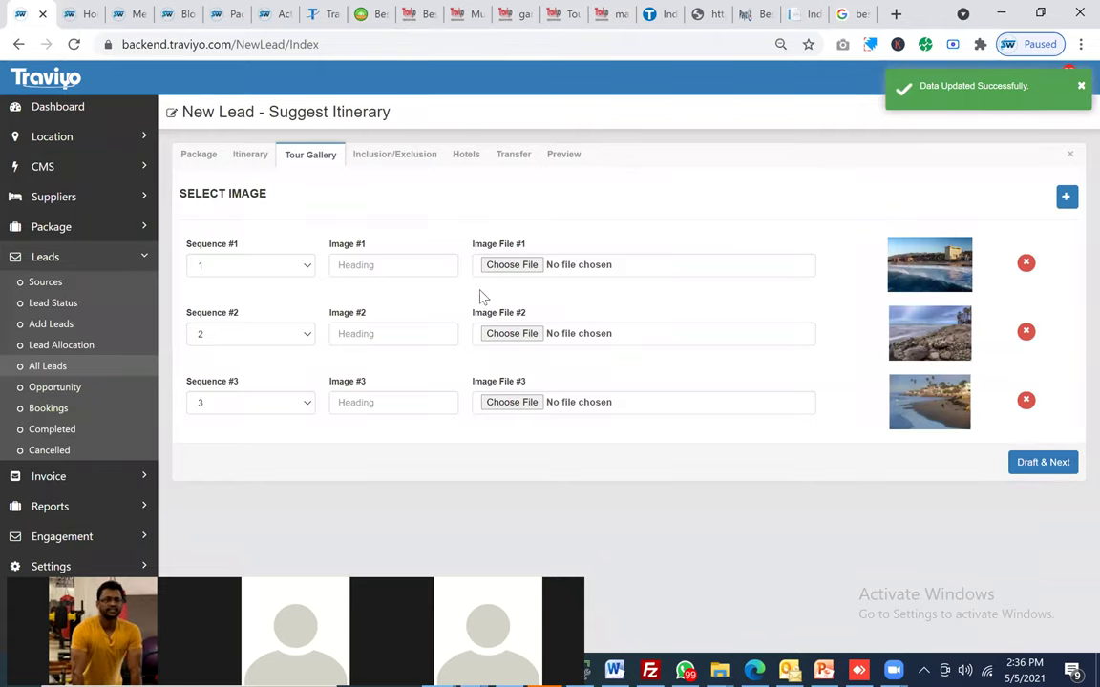
scroll(462, 258, "down", 4)
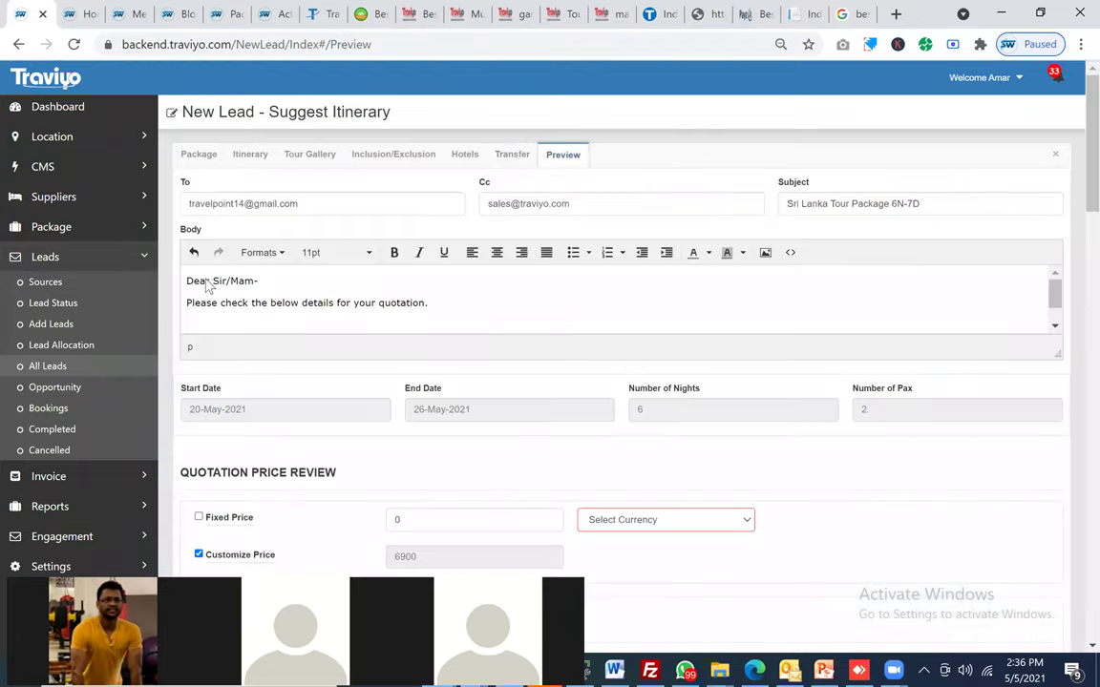
scroll(206, 284, "down", 3)
Step: Switch the quotation to a fixed price of 50000 in INR
left_click(422, 265)
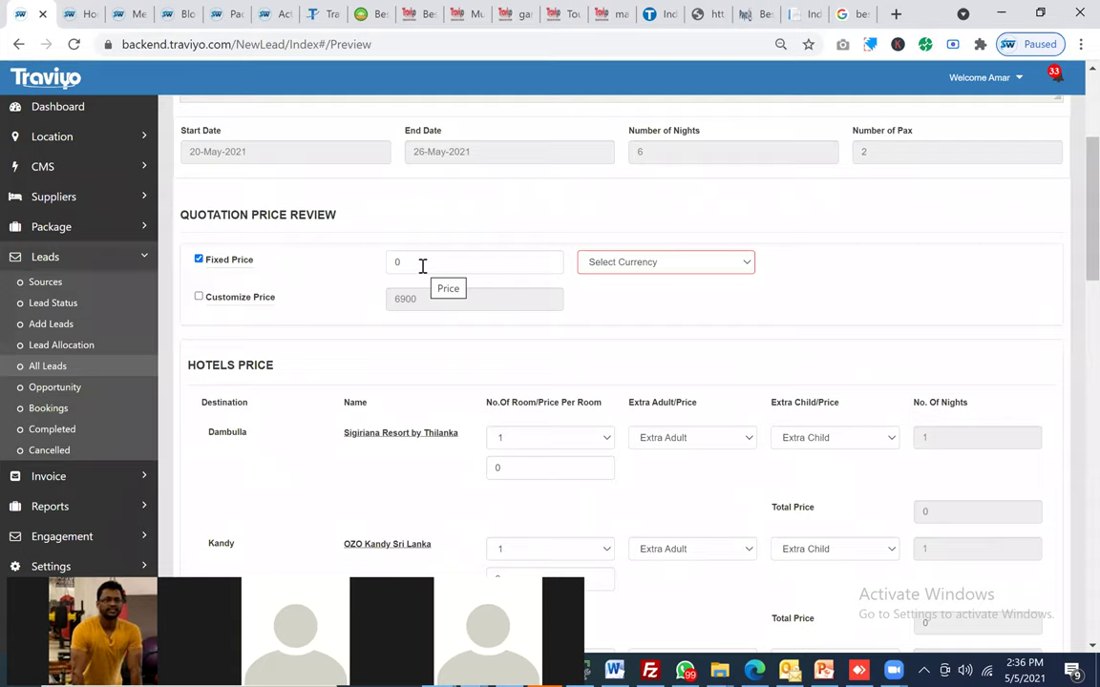
double_click(421, 265)
type("50000")
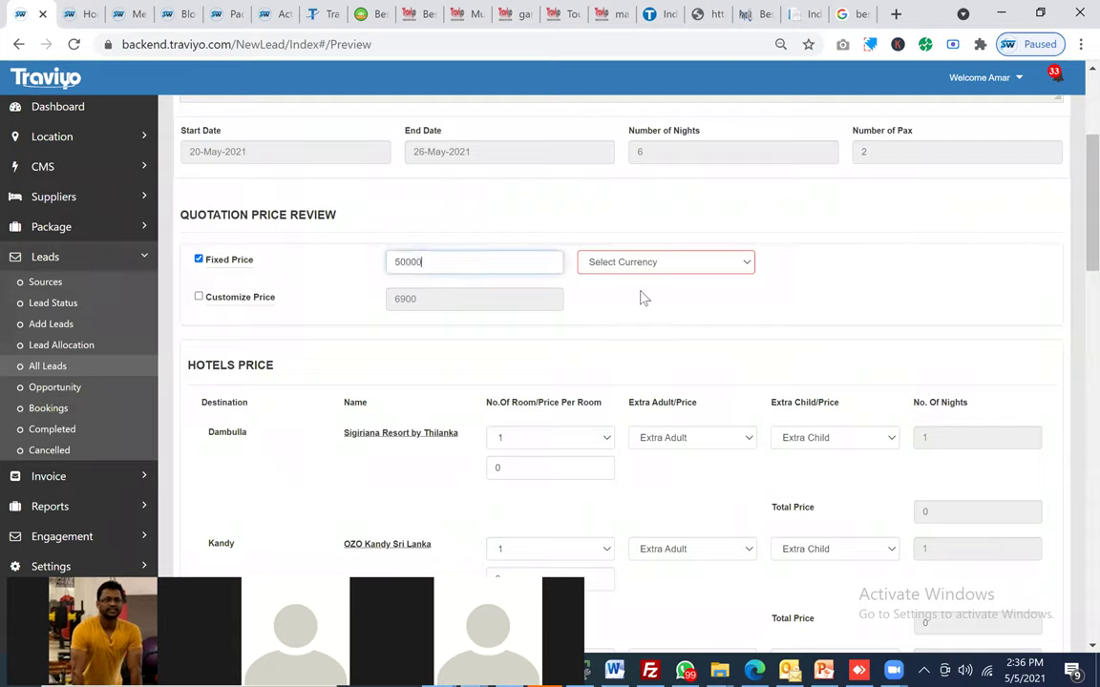
left_click(668, 262)
key("Down")
key("Return")
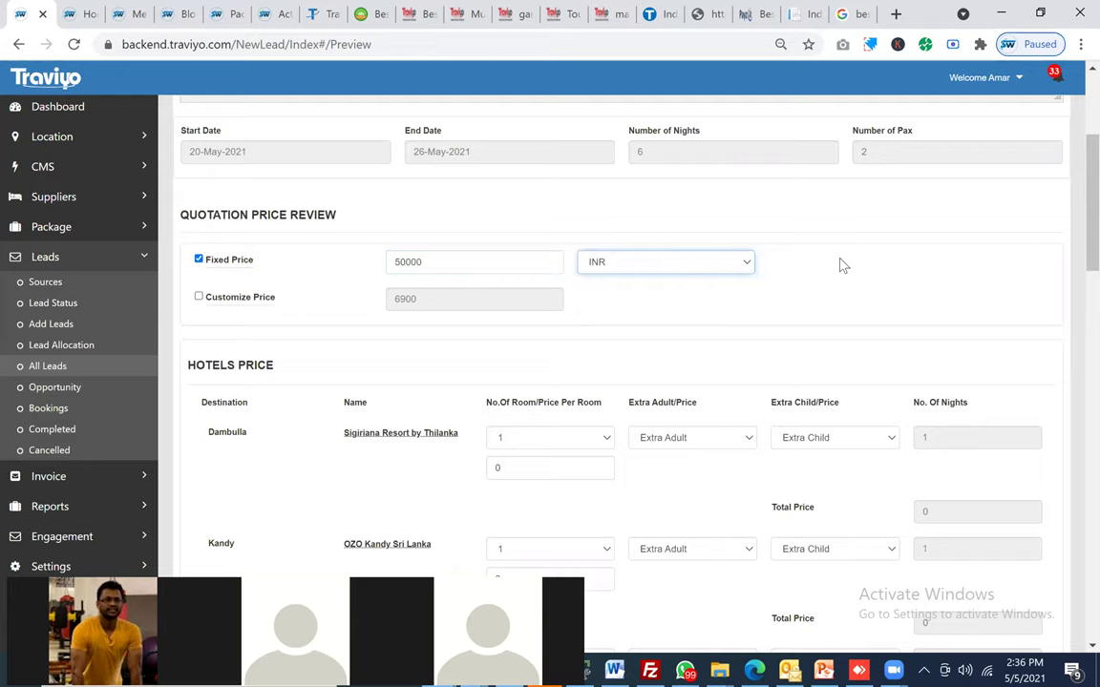
Step: Try applying GST to the total, then clear it so no tax applies
scroll(841, 265, "down", 1)
scroll(841, 266, "up", 1)
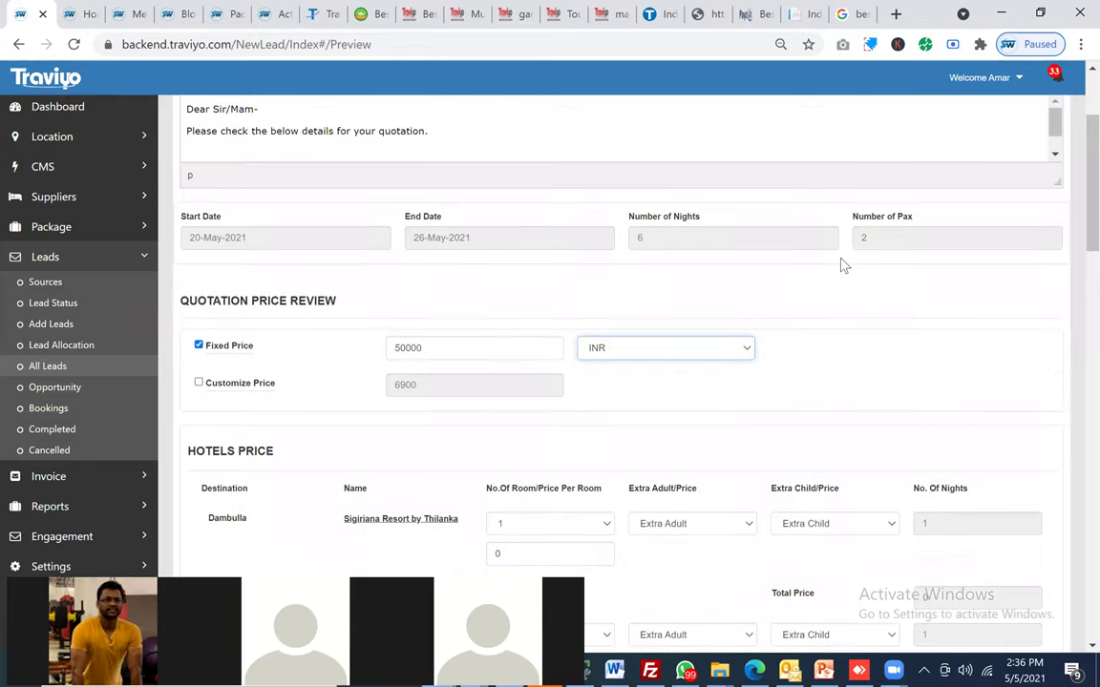
scroll(841, 265, "down", 2)
scroll(456, 244, "down", 10)
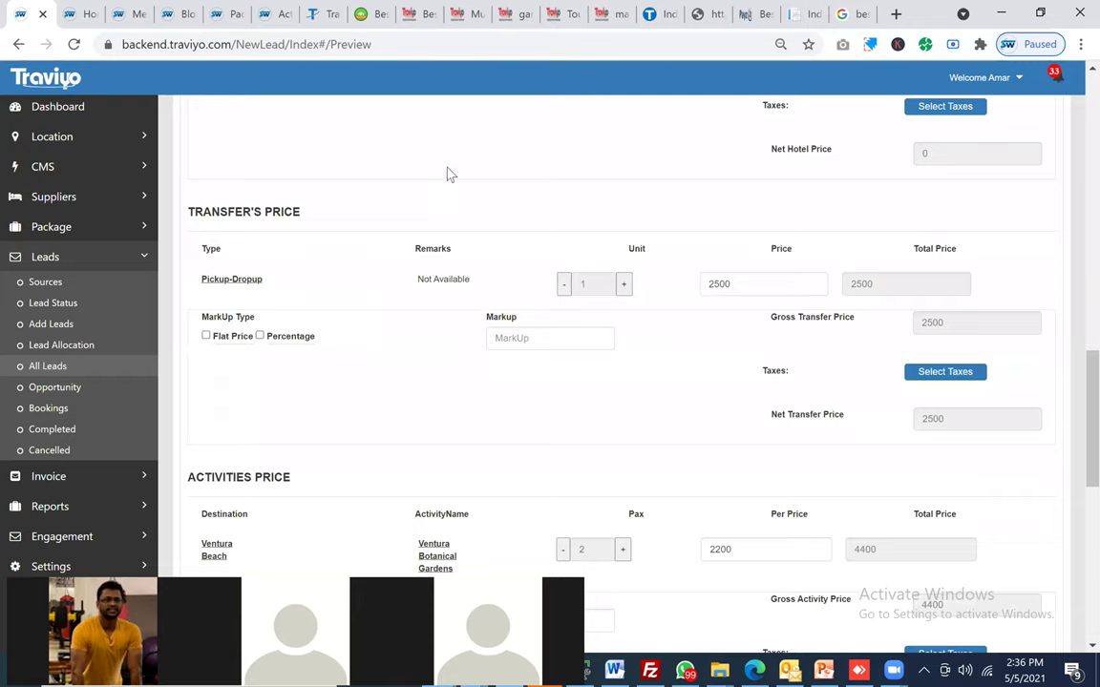
scroll(449, 164, "down", 10)
left_click(455, 153)
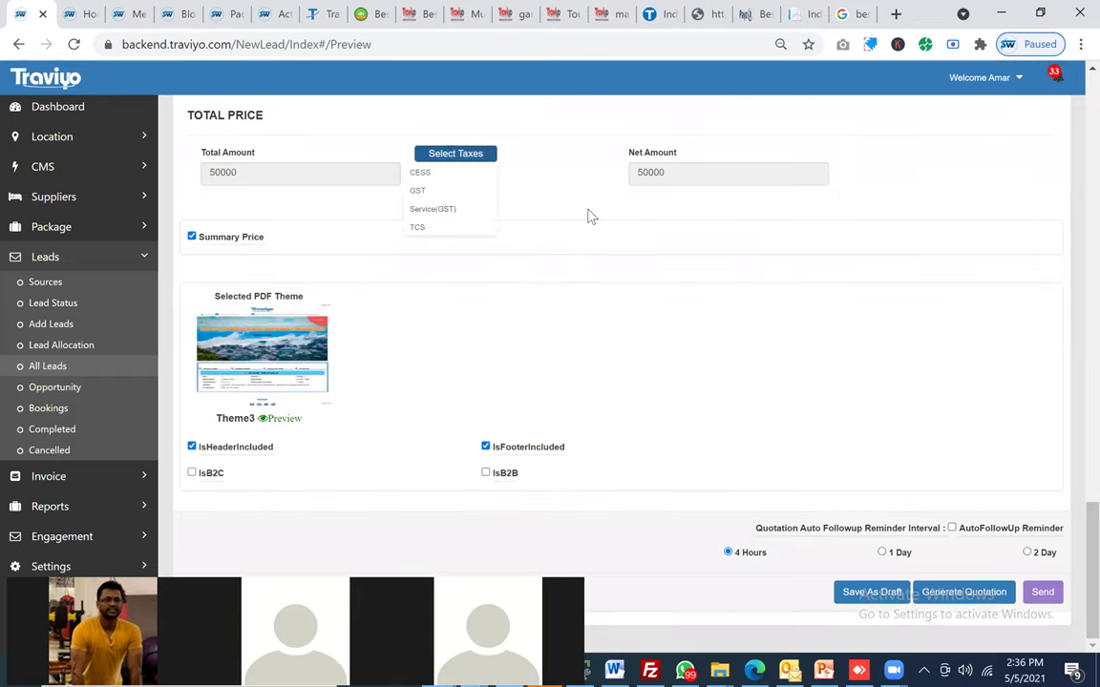
left_click(821, 372)
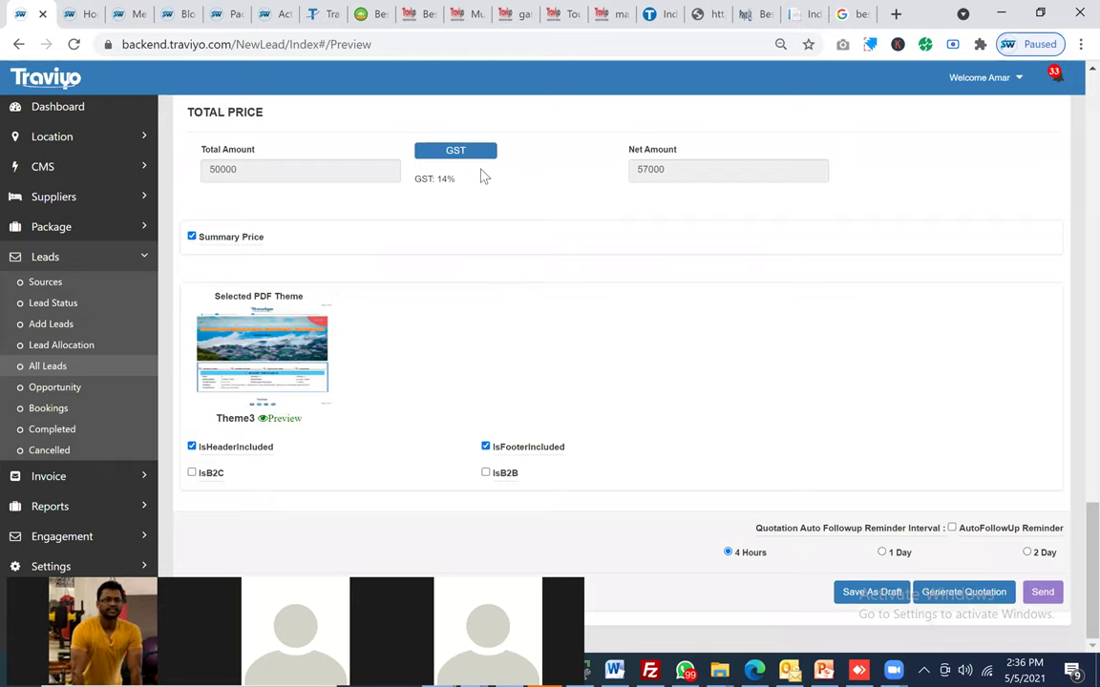
triple_click(834, 528)
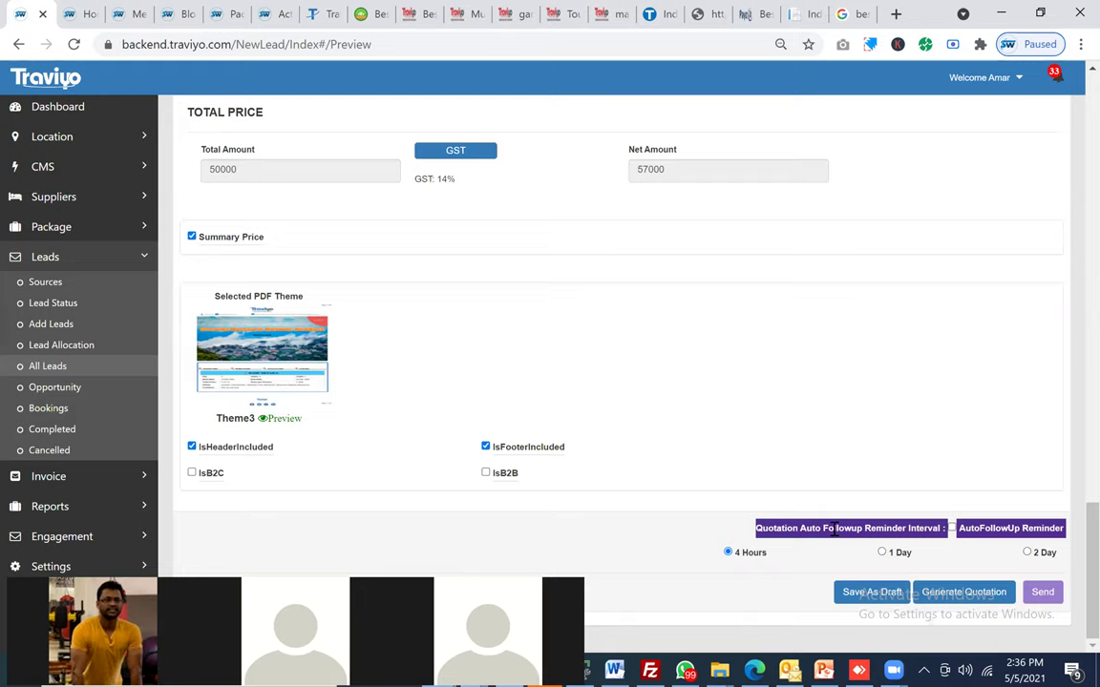
double_click(834, 528)
left_click(645, 386)
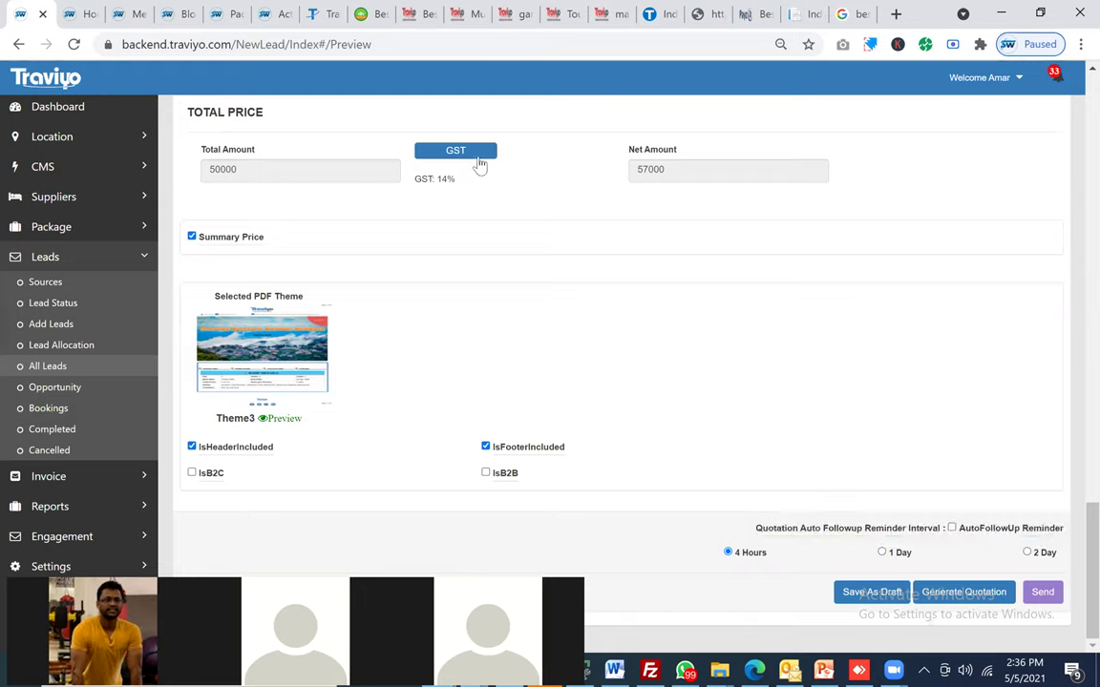
left_click(478, 166)
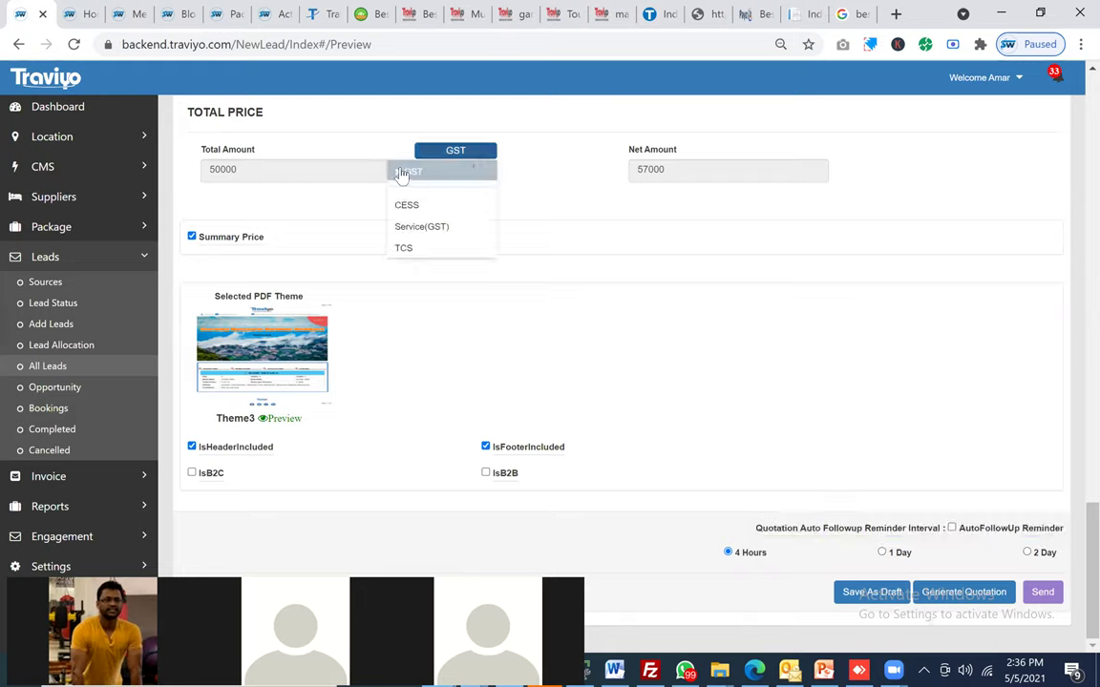
left_click(571, 224)
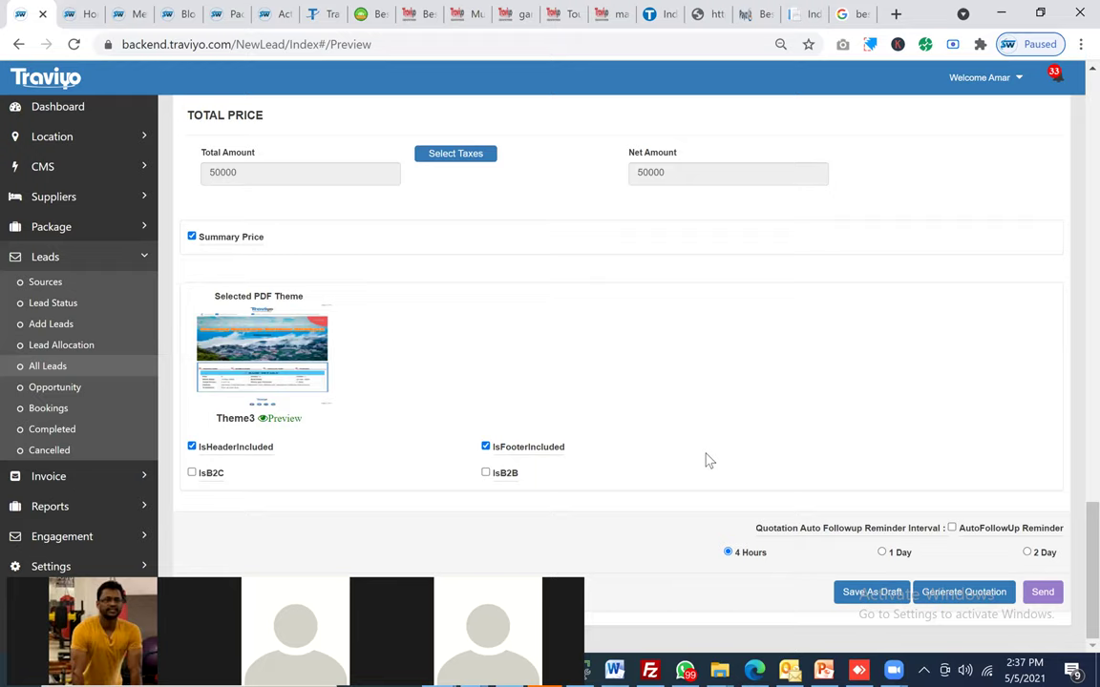
Step: Tick IsB2B, generate the quotation PDF and open it for review
left_click(486, 473)
left_click(939, 592)
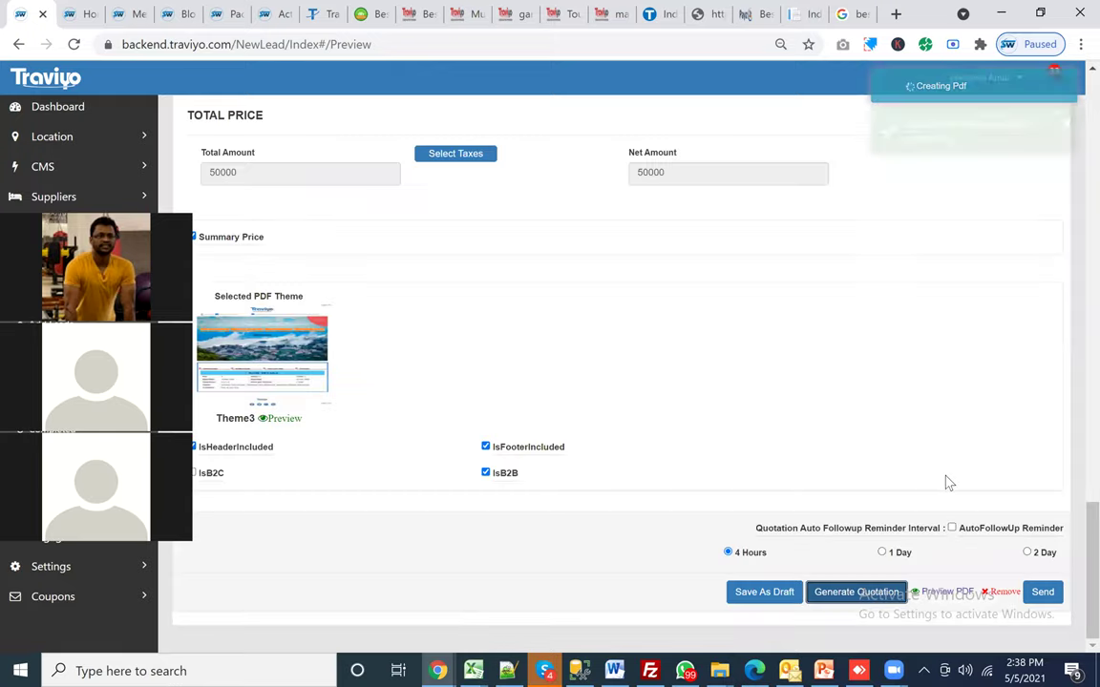
left_click(948, 593)
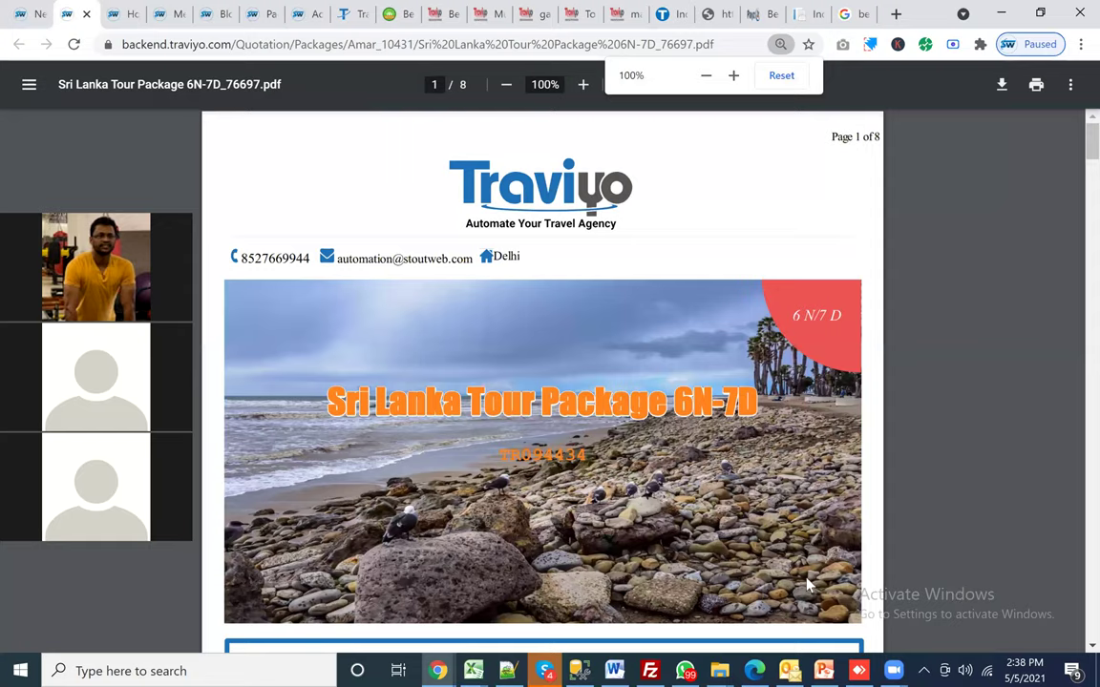
Step: Scroll through all 8 pages of the Sri Lanka Tour Package 6N-7D PDF, then return to Traviyo
scroll(728, 451, "down", 8)
scroll(728, 450, "down", 5)
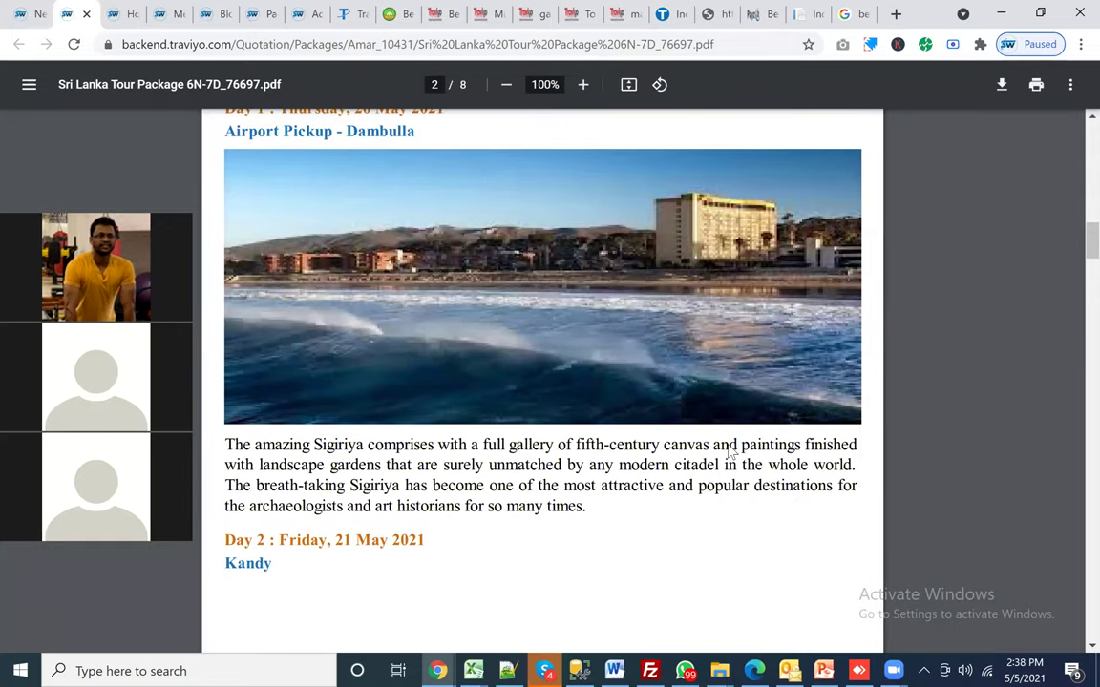
scroll(729, 451, "down", 15)
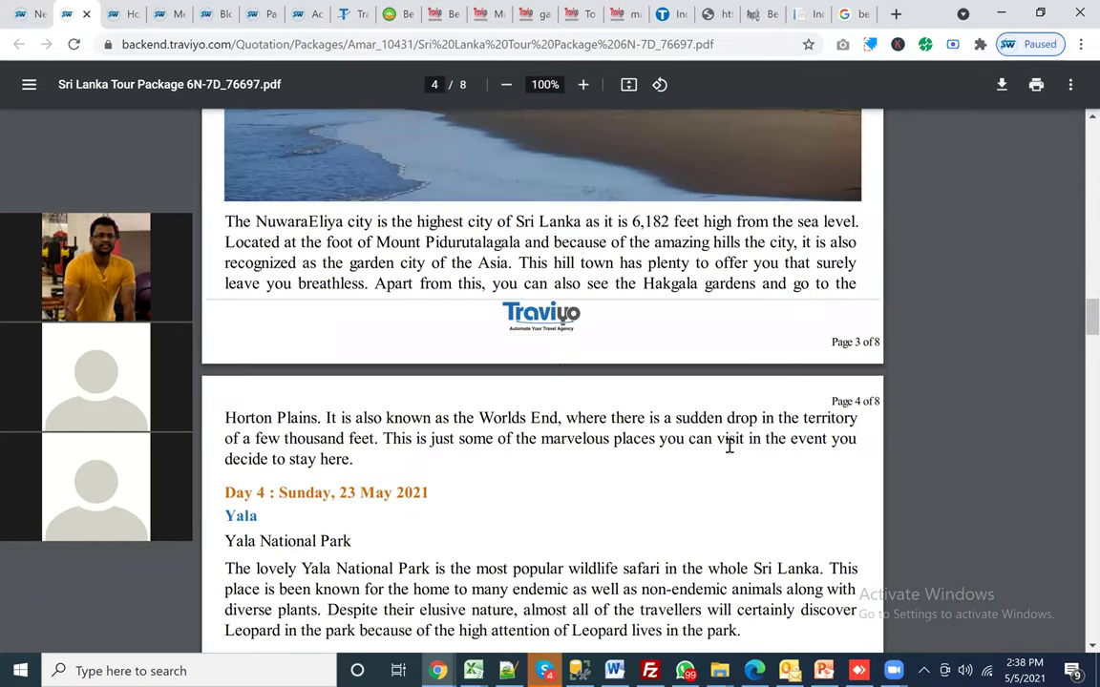
scroll(728, 446, "down", 10)
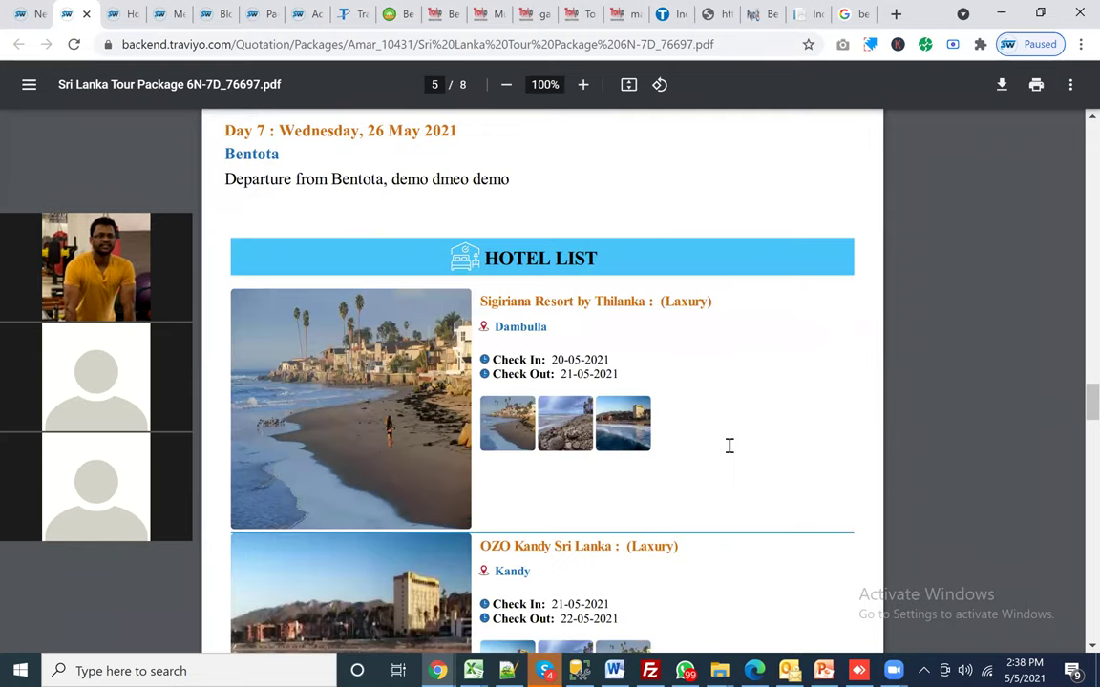
scroll(729, 446, "down", 2)
scroll(735, 447, "down", 1)
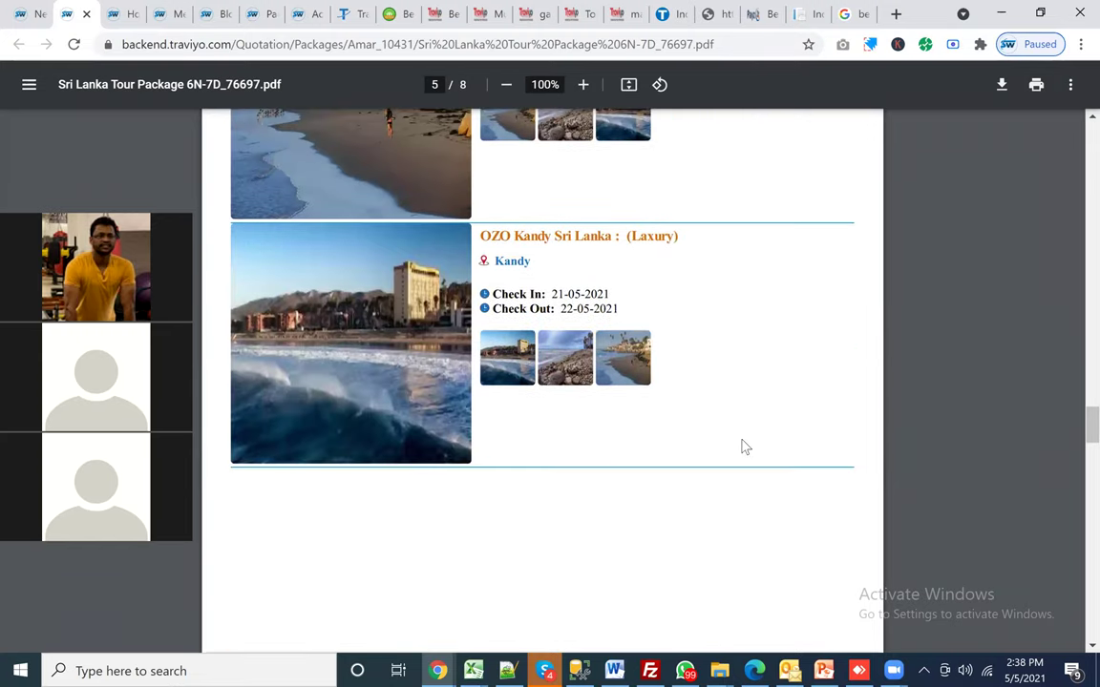
scroll(744, 447, "down", 3)
scroll(745, 447, "down", 8)
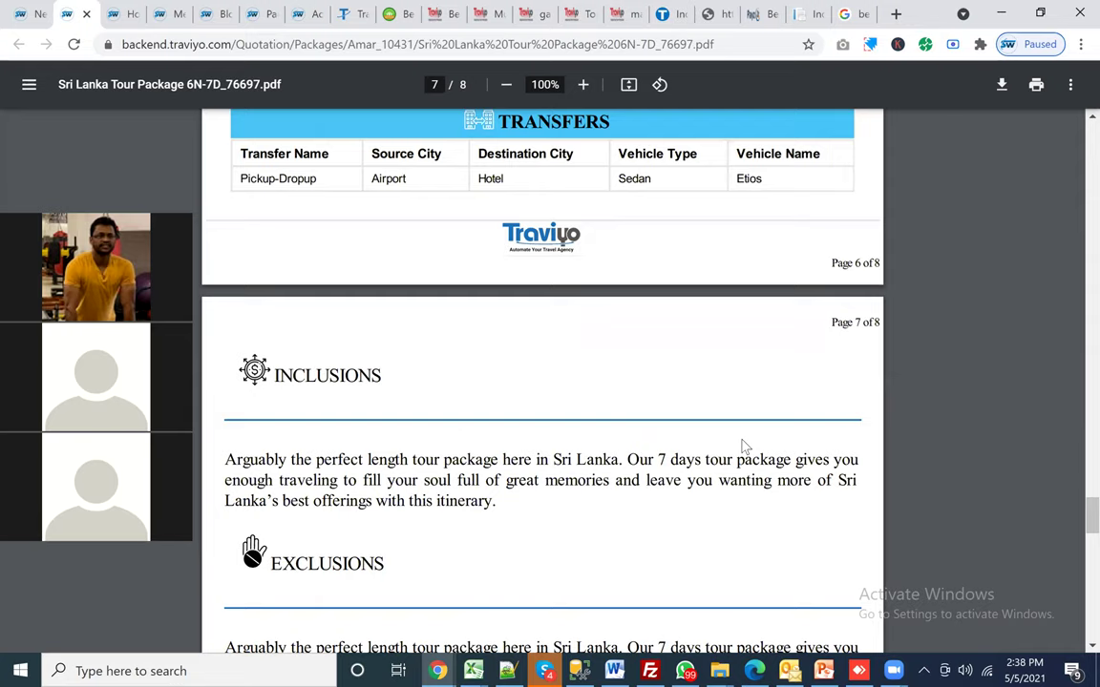
scroll(744, 447, "down", 10)
scroll(745, 447, "up", 20)
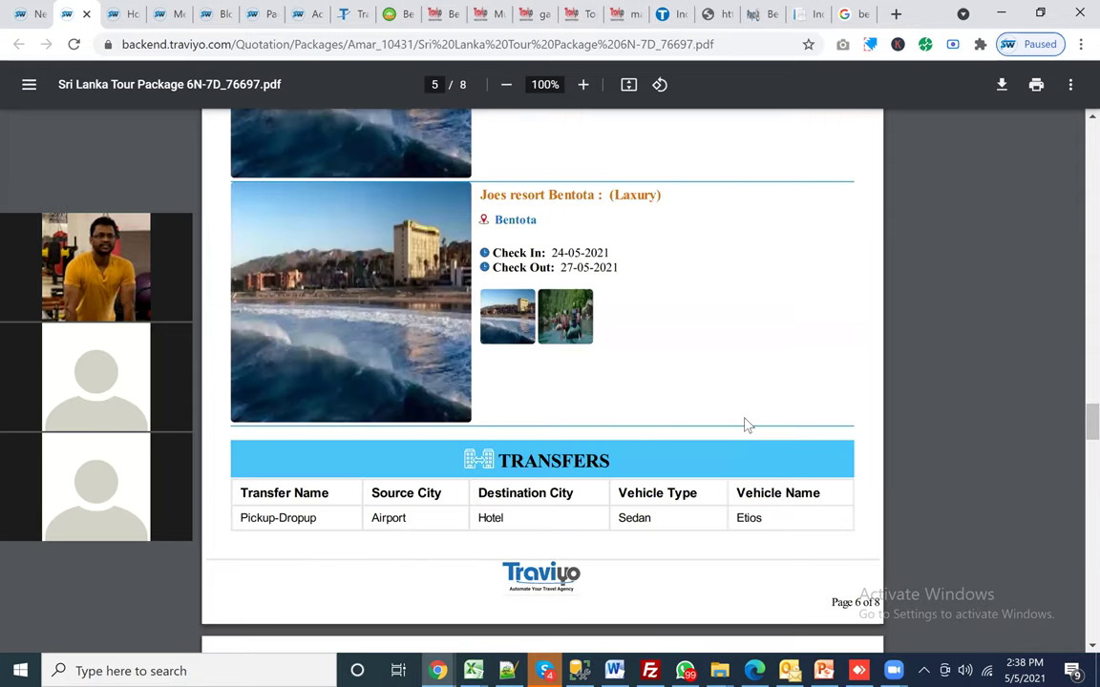
scroll(744, 425, "up", 20)
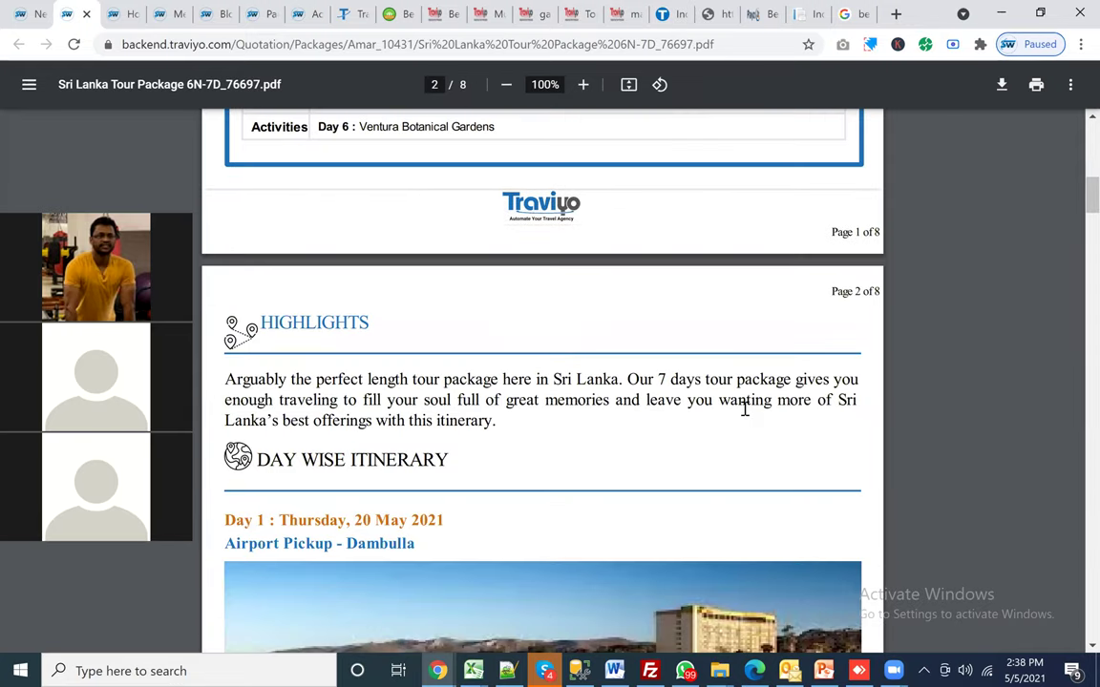
scroll(937, 534, "up", 8)
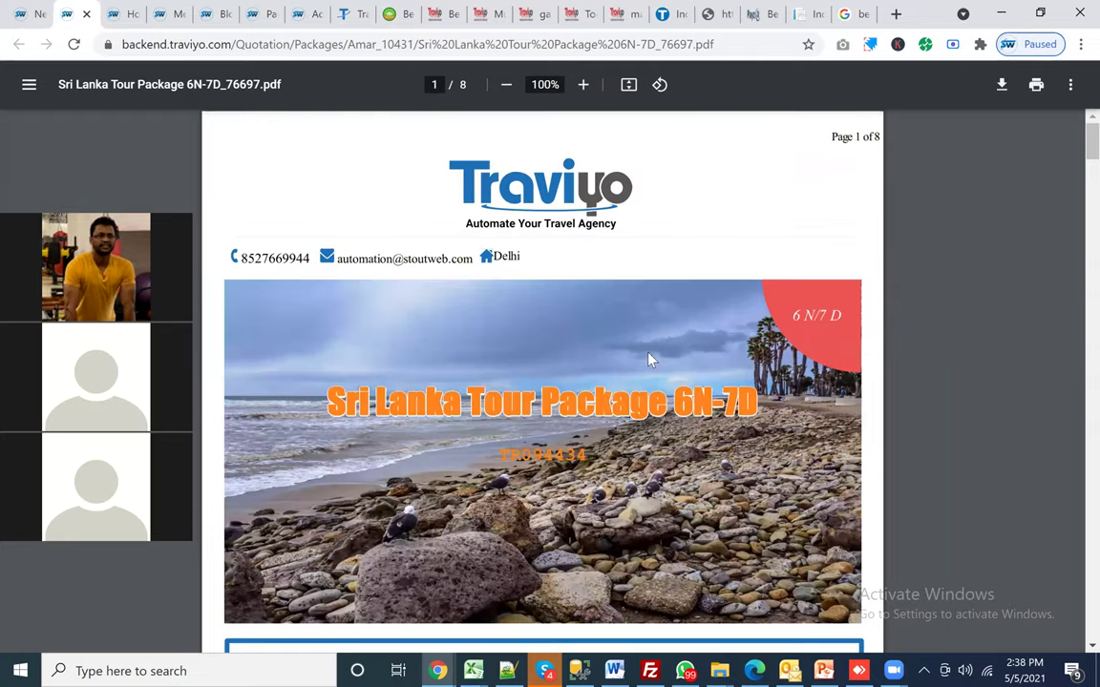
key("ctrl+shift+Tab")
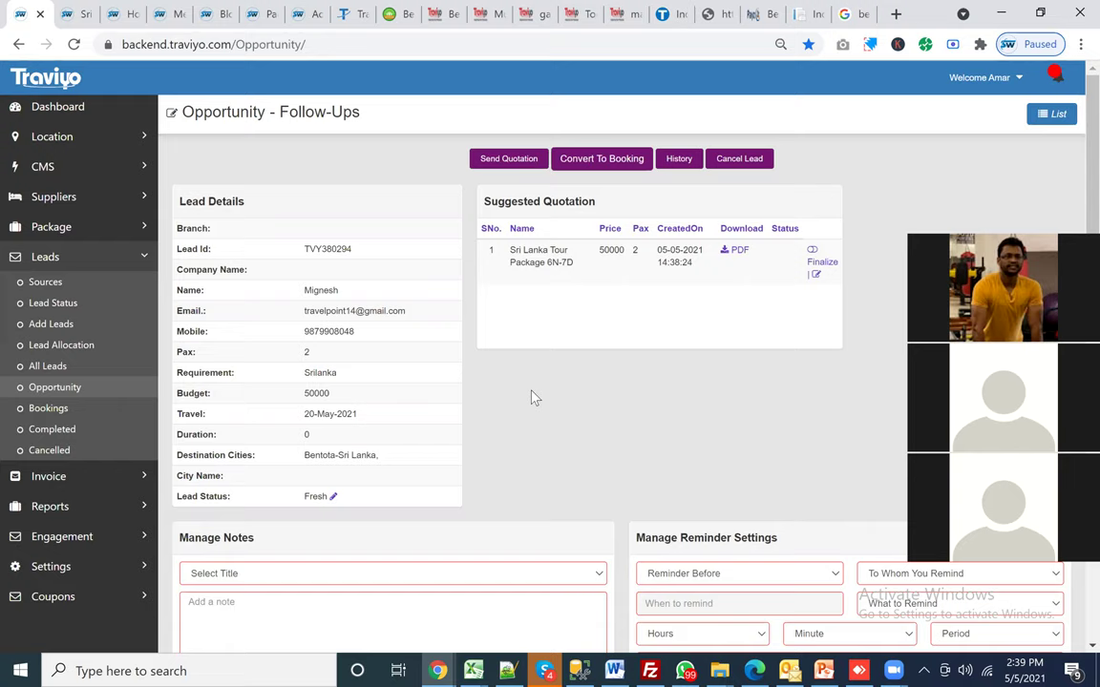
Step: Review the shared quotation's details, close the preview and go to the Dashboard
scroll(534, 398, "down", 5)
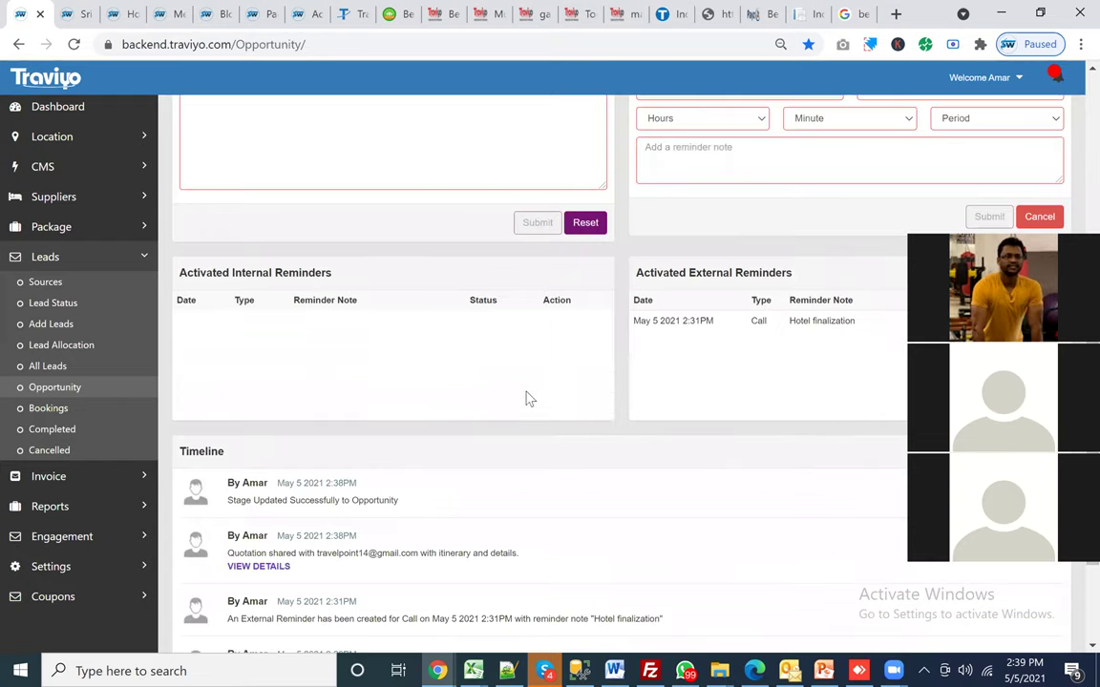
scroll(525, 395, "down", 2)
left_click(260, 401)
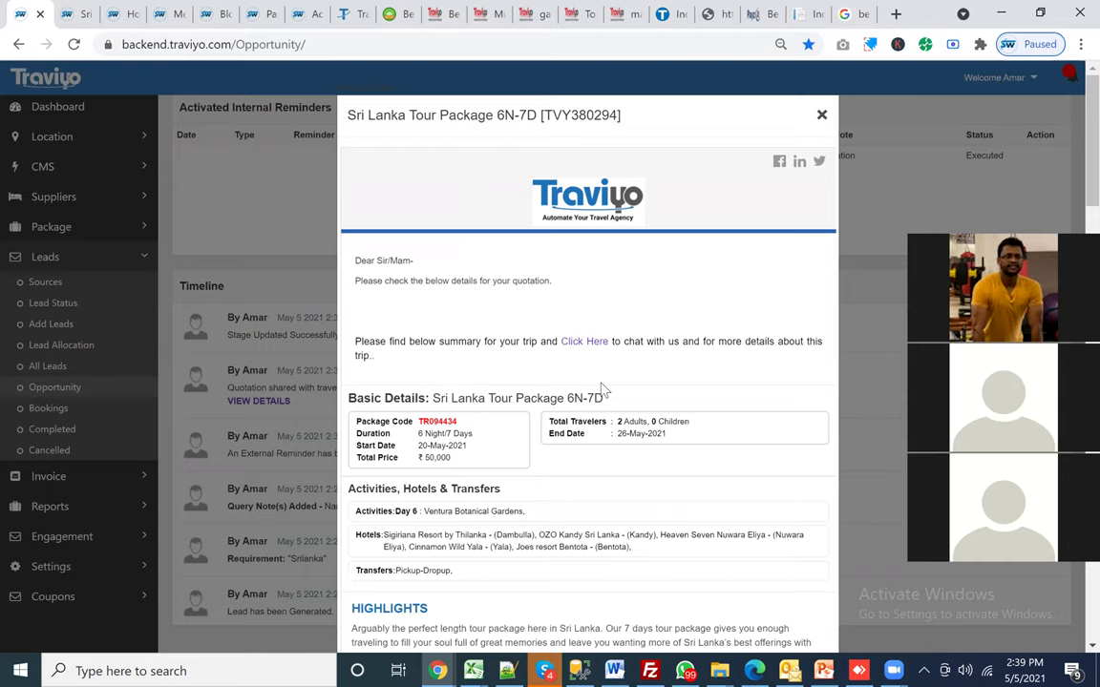
scroll(602, 389, "down", 10)
scroll(592, 396, "down", 10)
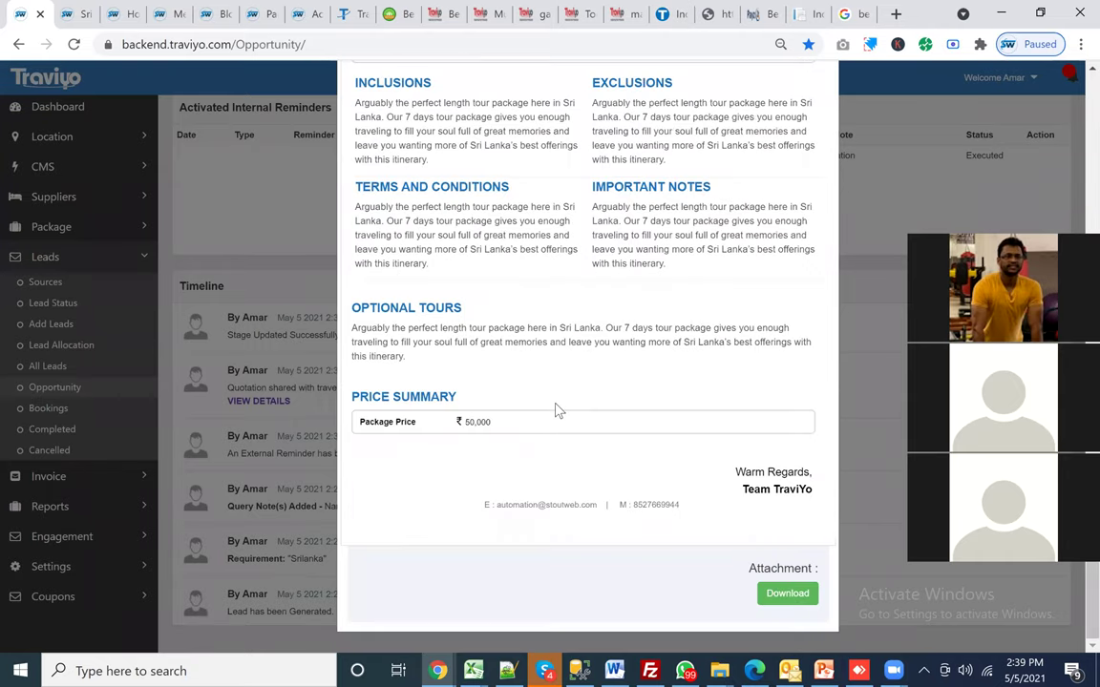
scroll(558, 410, "up", 20)
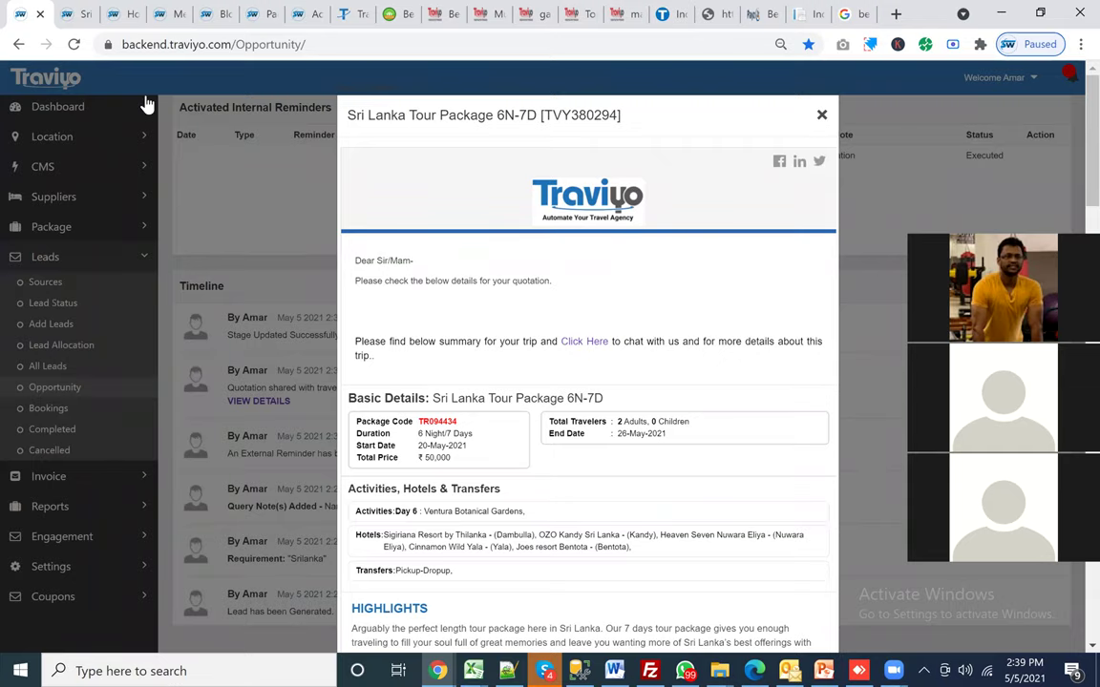
left_click(57, 107)
left_click(57, 107)
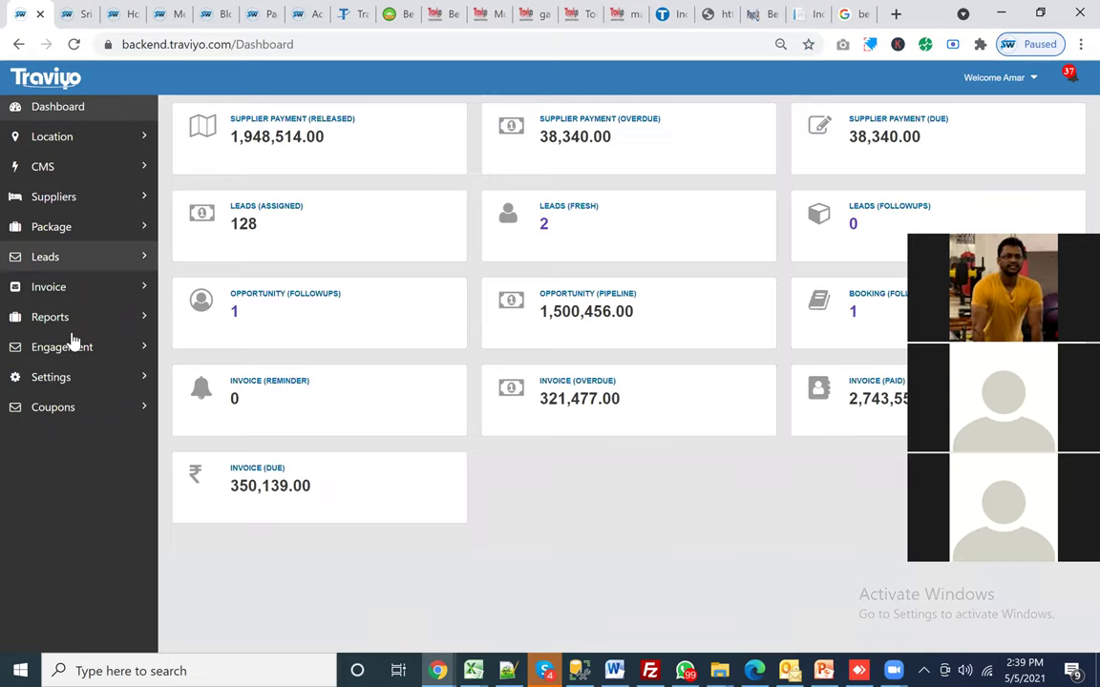
Step: From Leads > Opportunity, open follow-ups for the top Fresh Package Booking opportunity
left_click(48, 257)
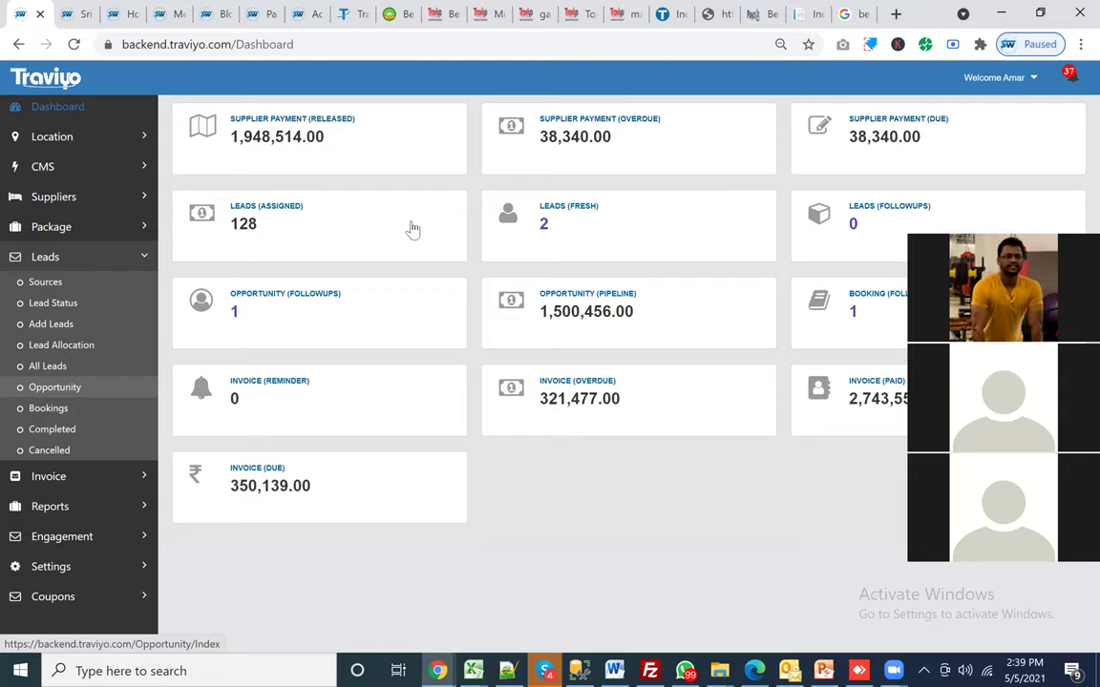
left_click(412, 229)
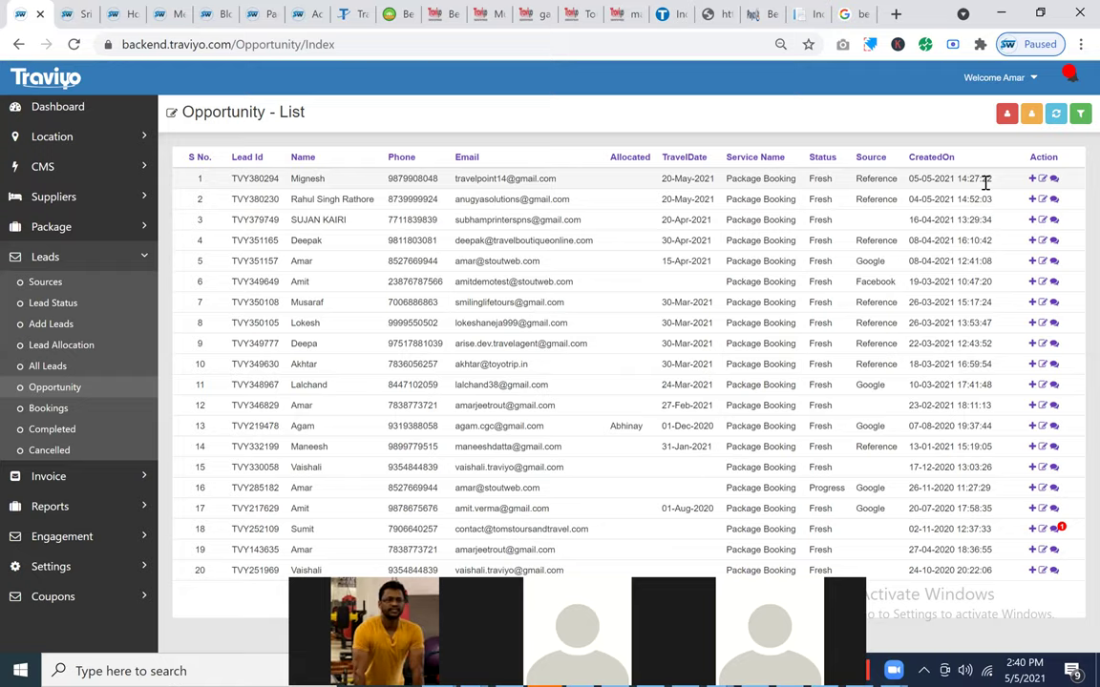
left_click(1034, 181)
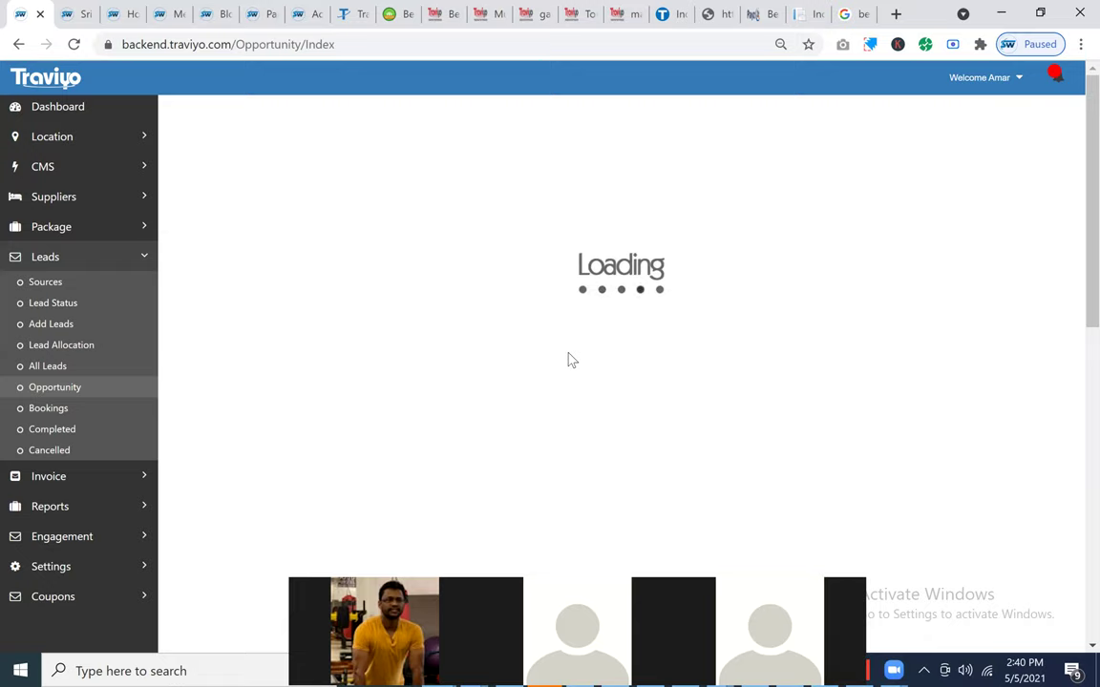
Step: Highlight the customer-review entry and its timestamp in the opportunity timeline
scroll(569, 359, "down", 5)
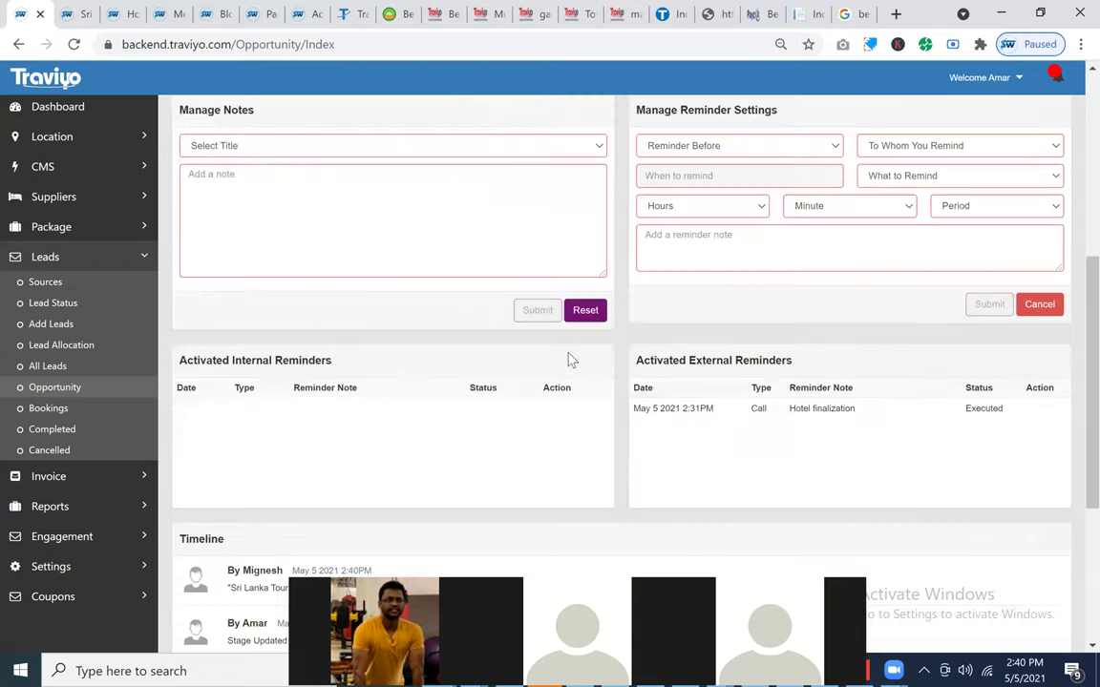
scroll(569, 359, "down", 2)
triple_click(375, 281)
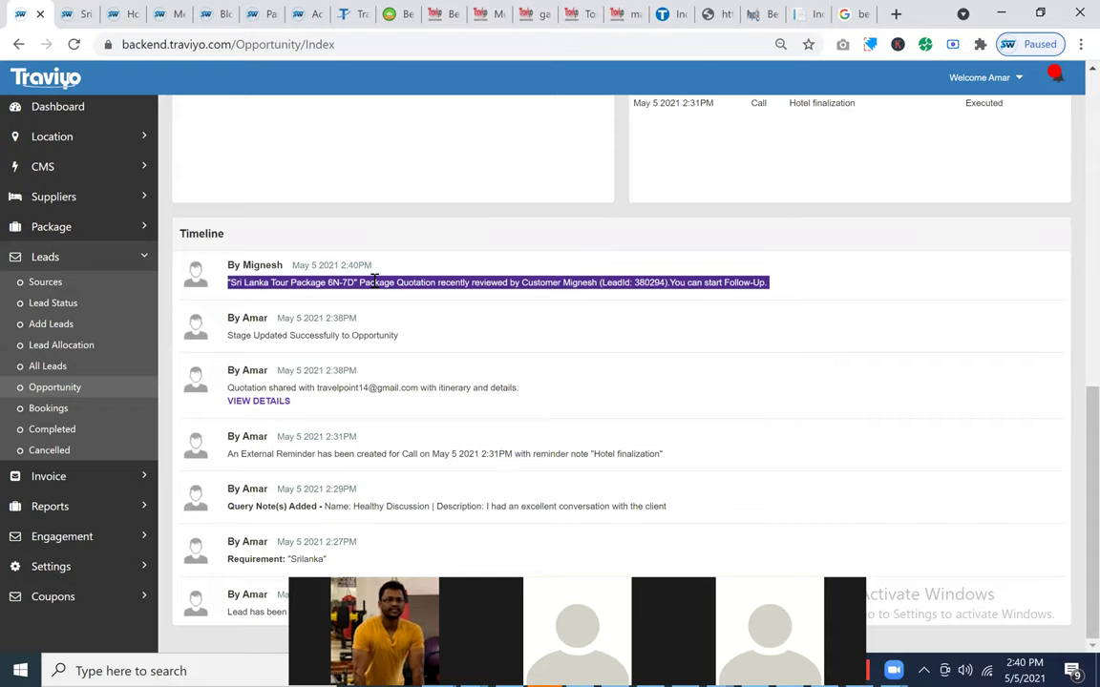
double_click(375, 281)
left_click(315, 284)
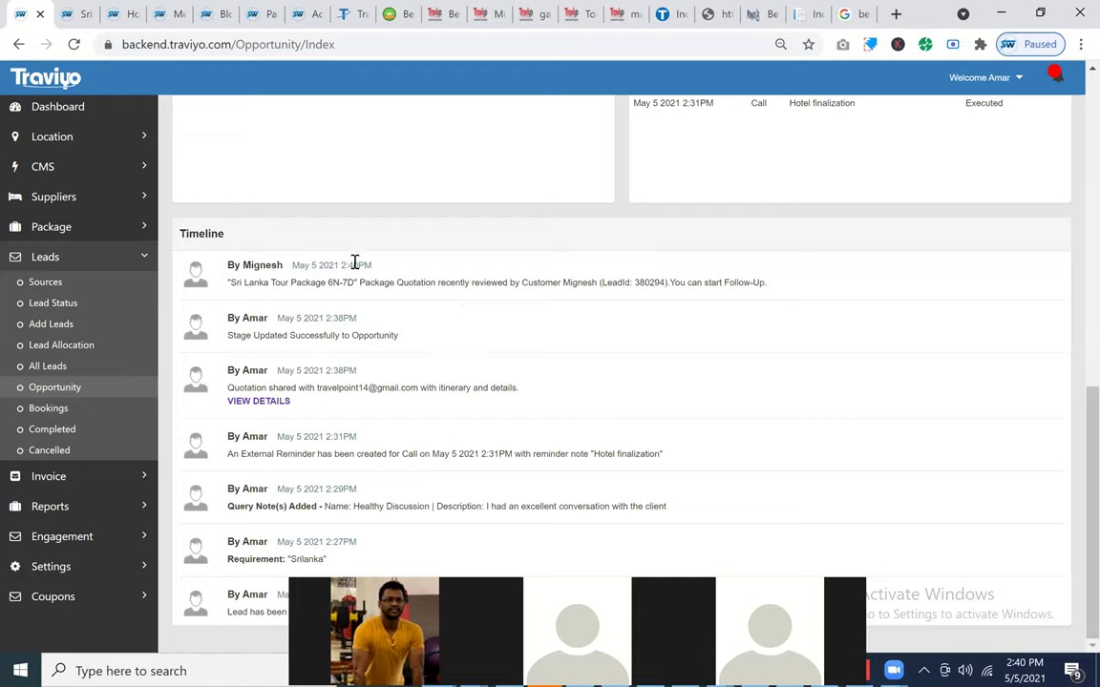
left_click_drag(374, 267, 302, 276)
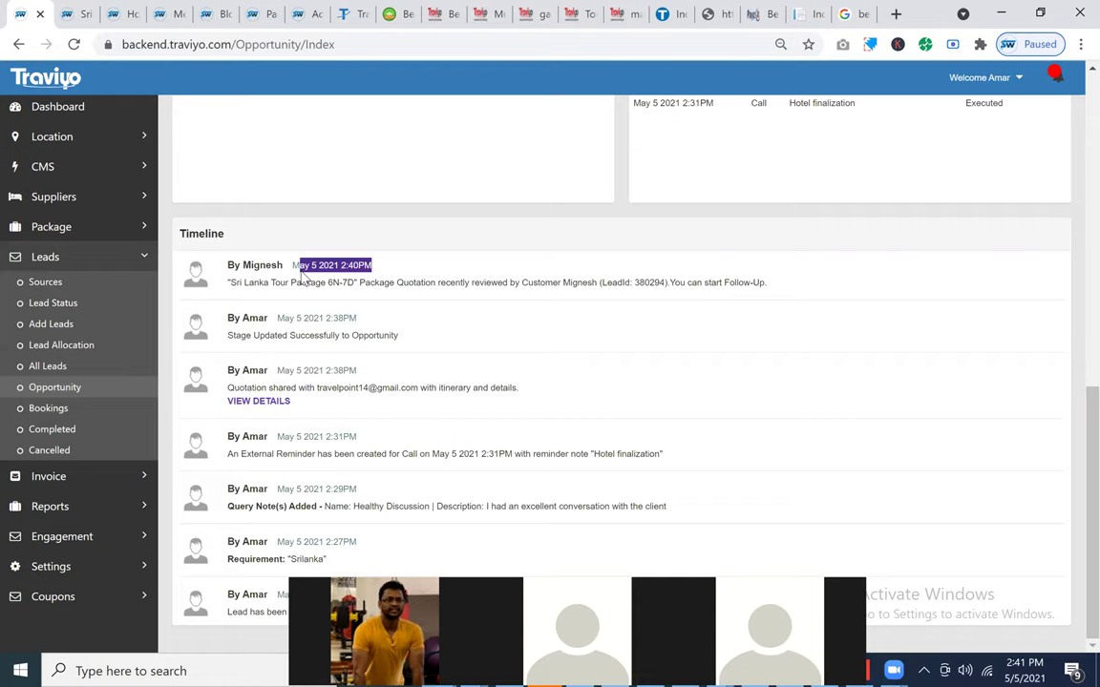
left_click(341, 264)
triple_click(580, 282)
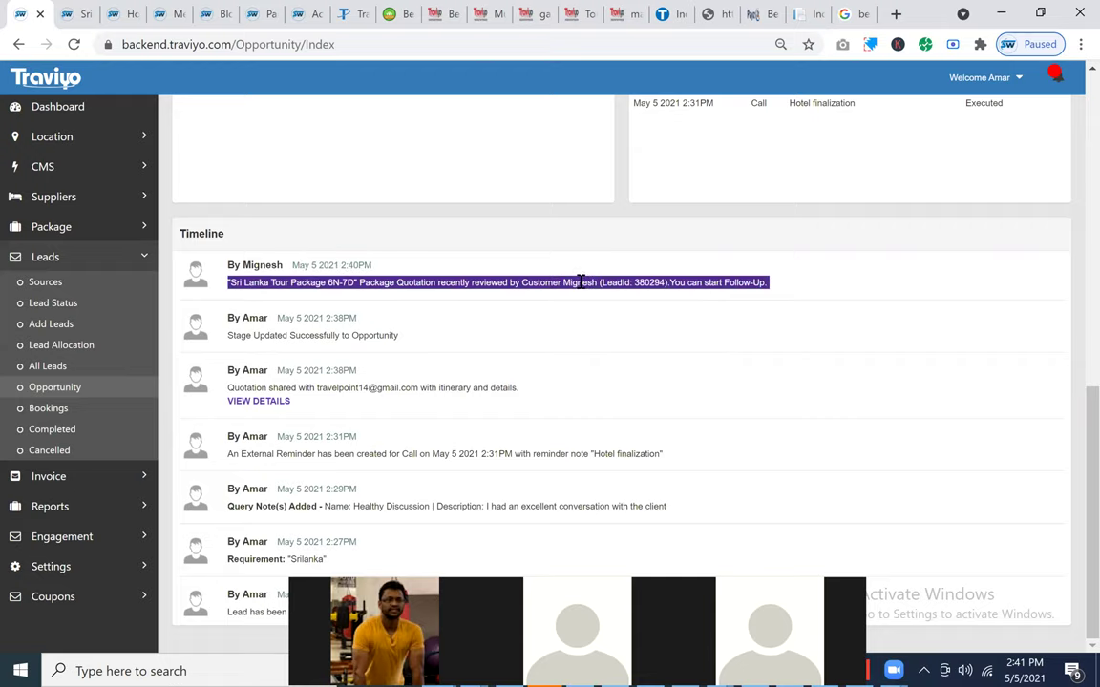
right_click(581, 285)
left_click(540, 281)
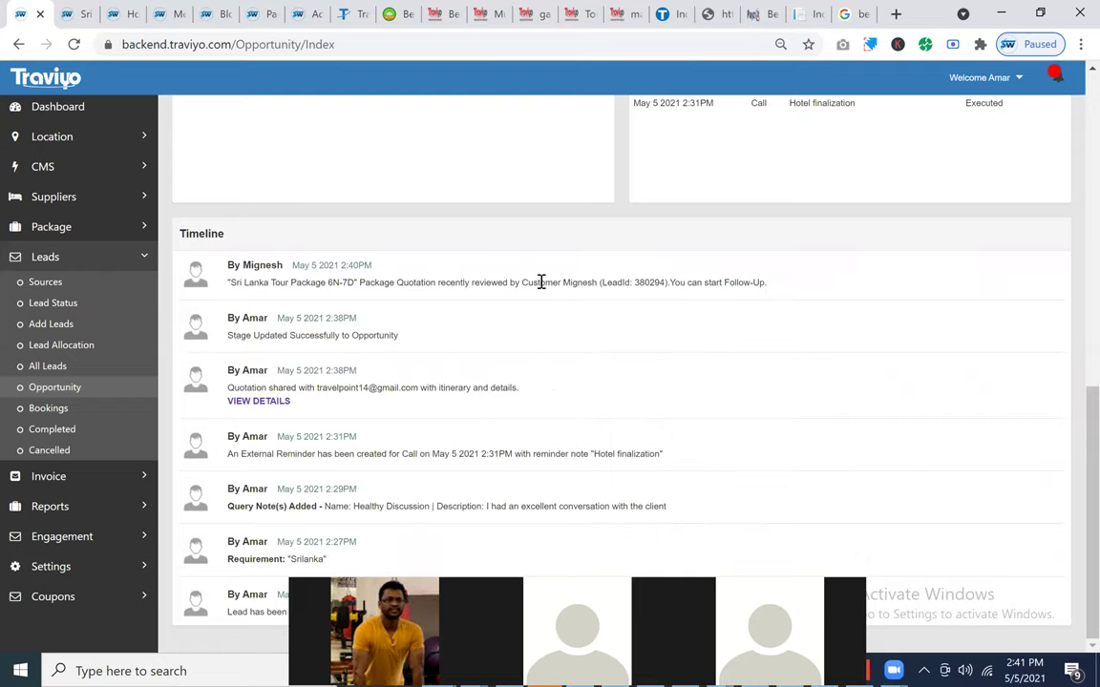
Step: Open the details of the shared Sri Lanka Tour Package 6N-7D quotation
scroll(540, 282, "up", 10)
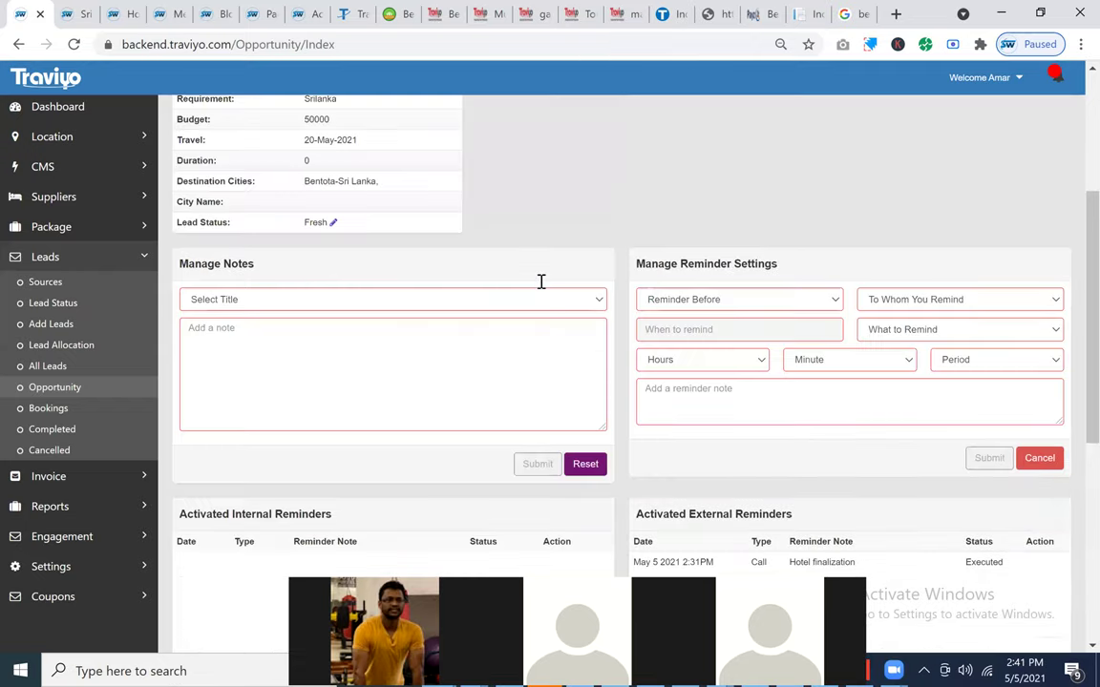
scroll(542, 286, "down", 10)
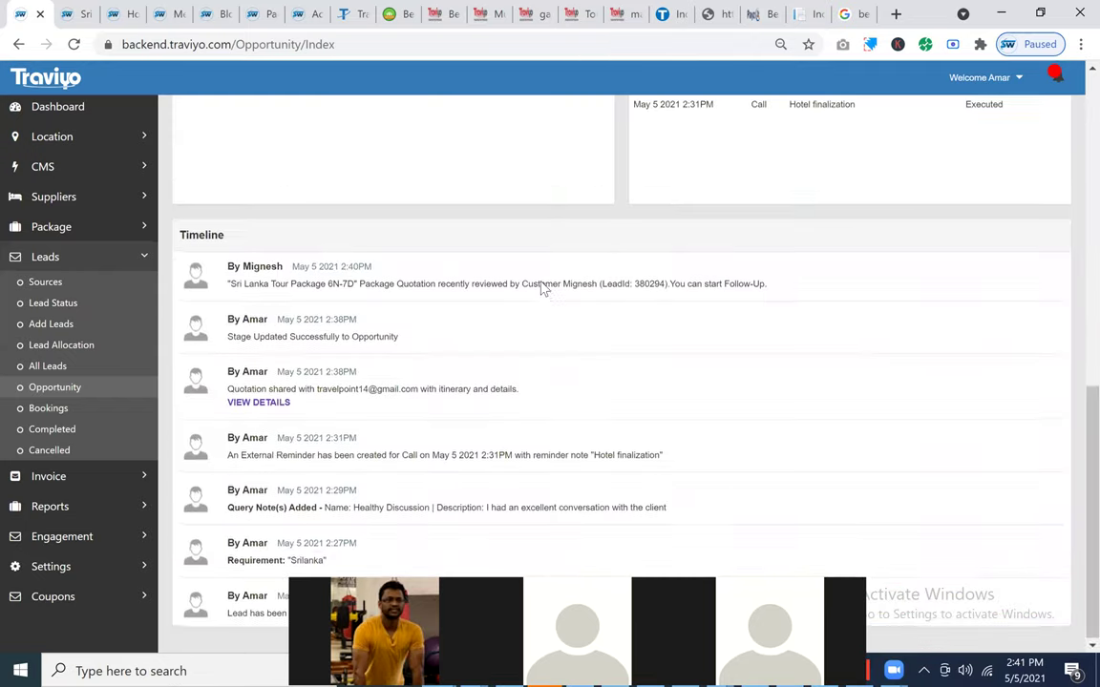
left_click(277, 402)
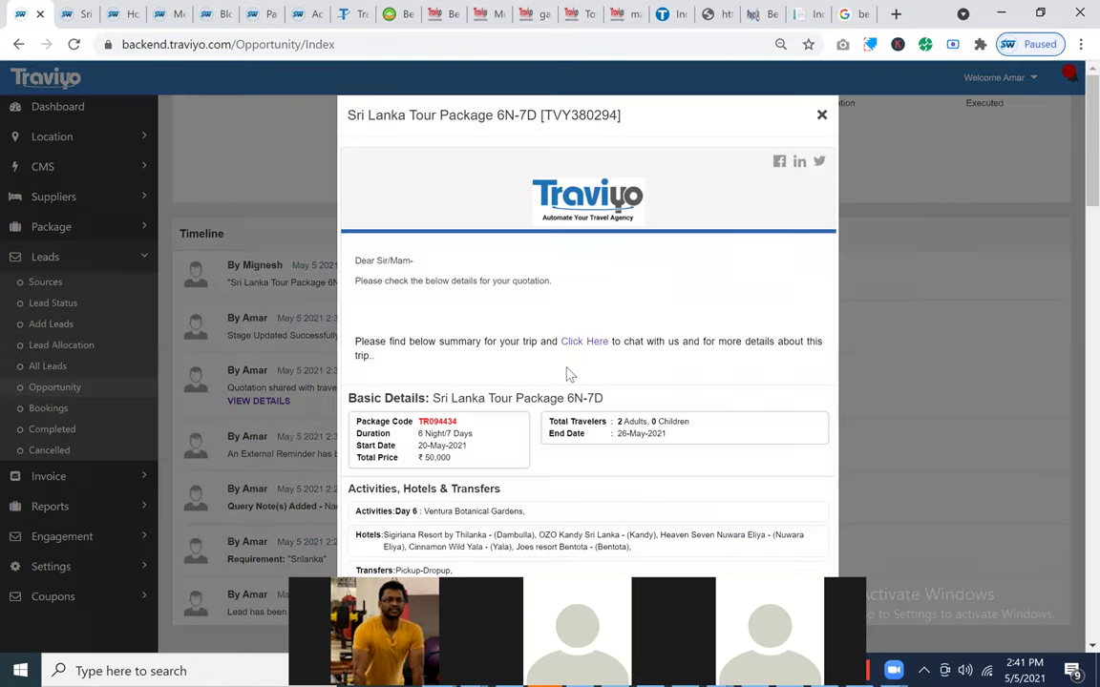
Step: Browse the customer-facing Sri Lanka quotation web page, then close it to return to the preview
left_click(592, 346)
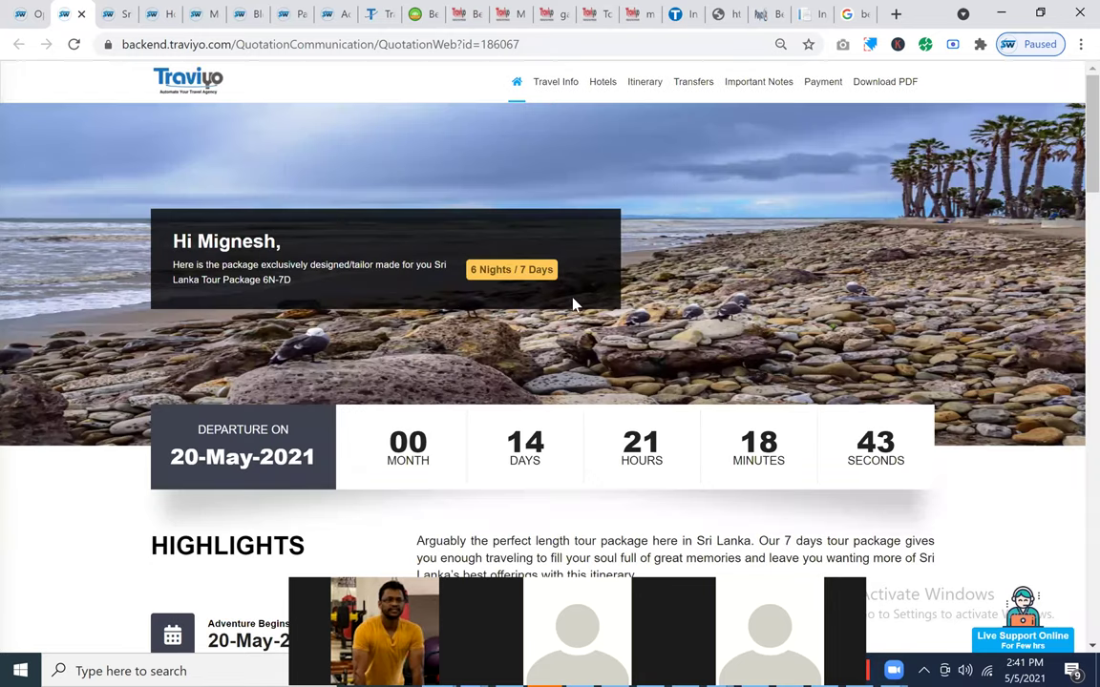
scroll(572, 304, "down", 2)
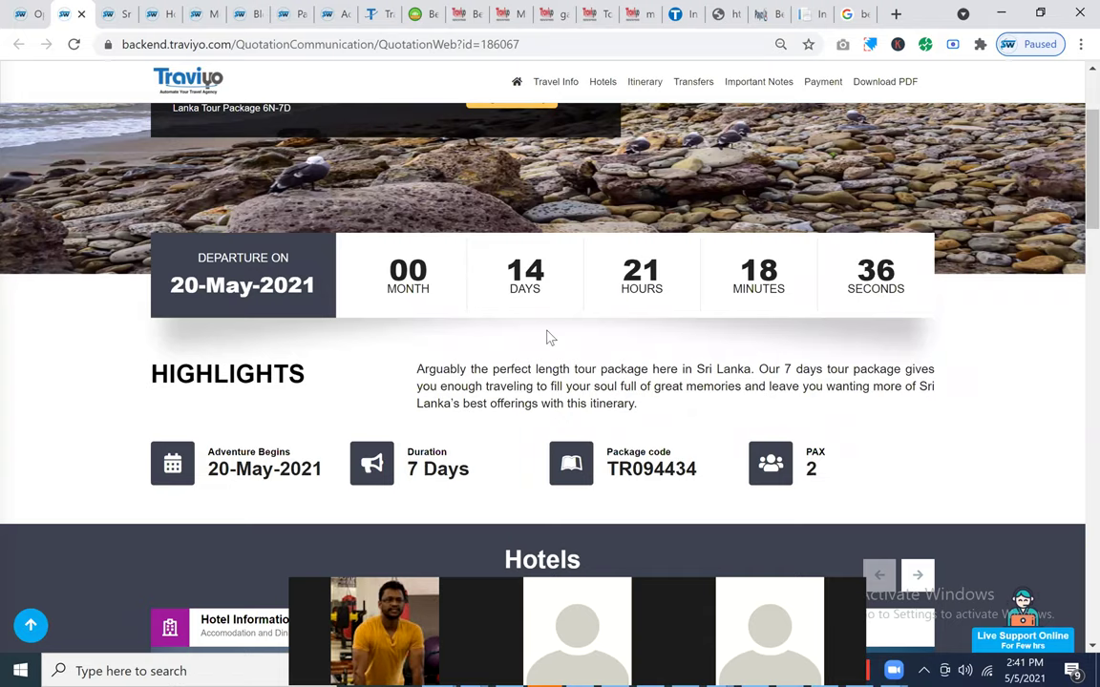
scroll(550, 337, "down", 2)
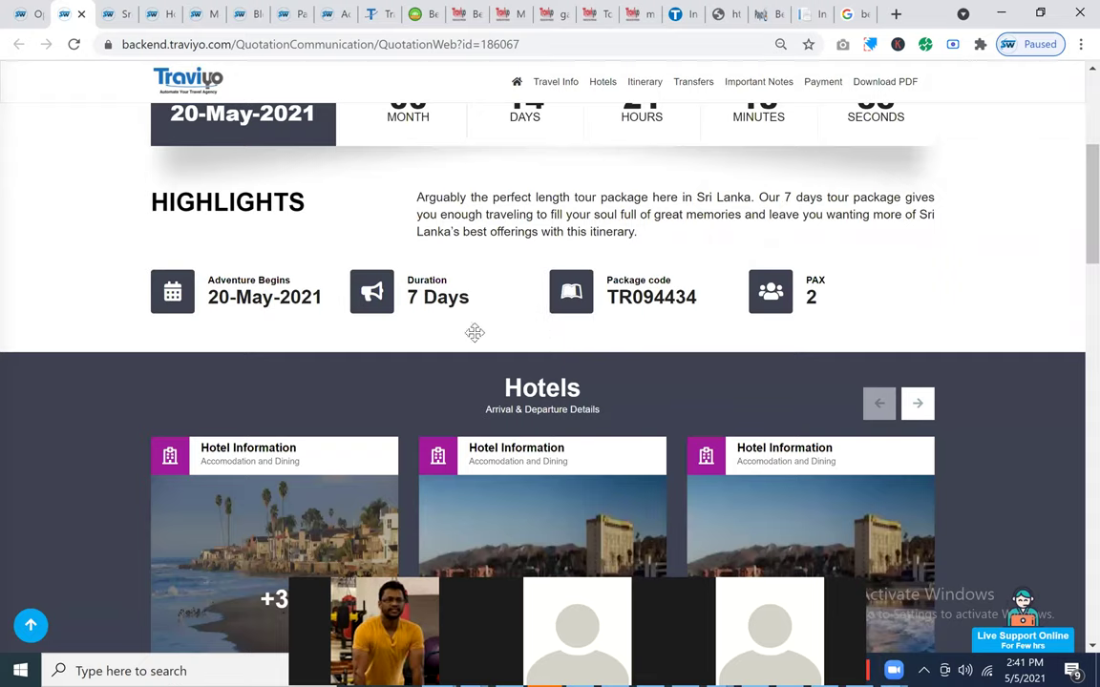
scroll(770, 214, "down", 2)
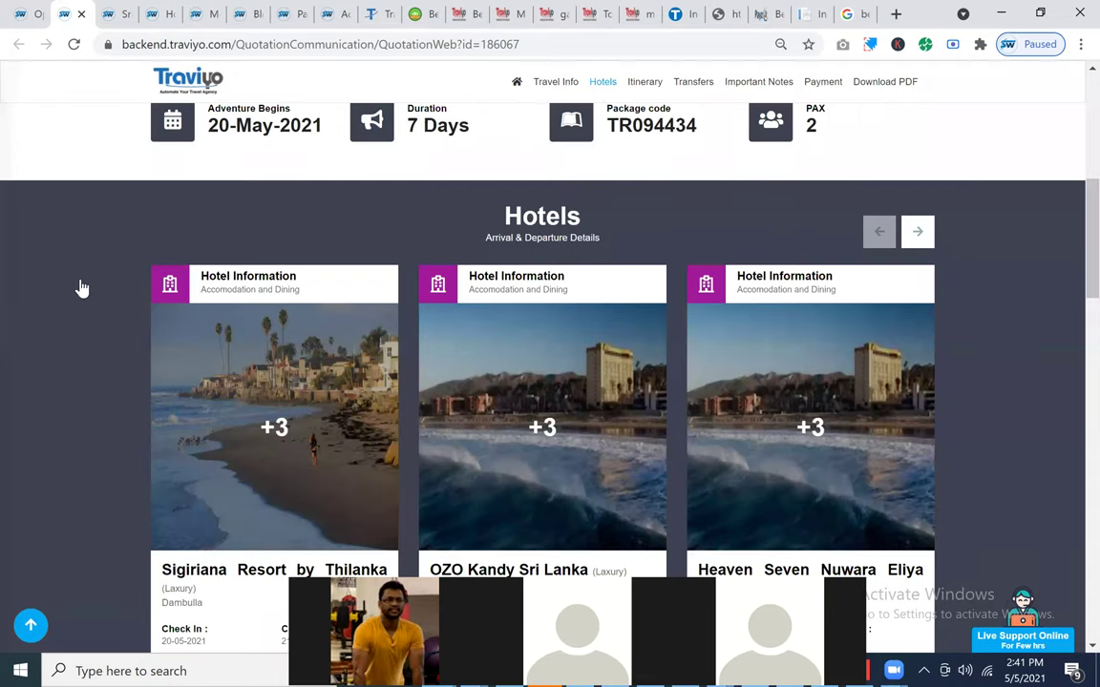
scroll(81, 286, "down", 5)
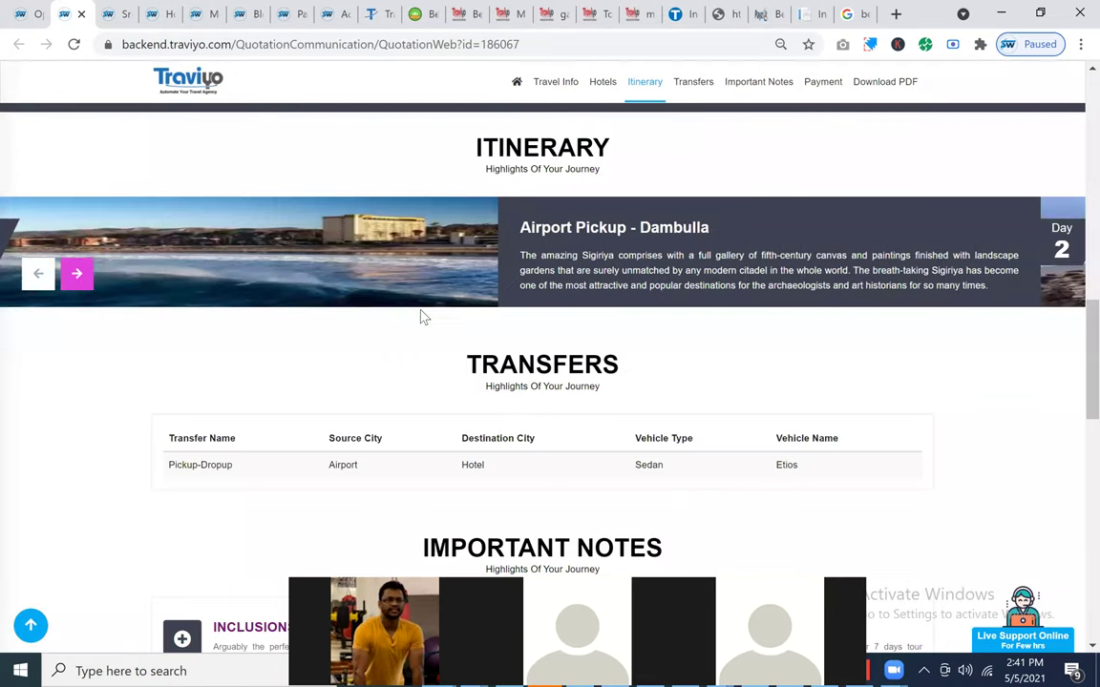
scroll(283, 270, "down", 4)
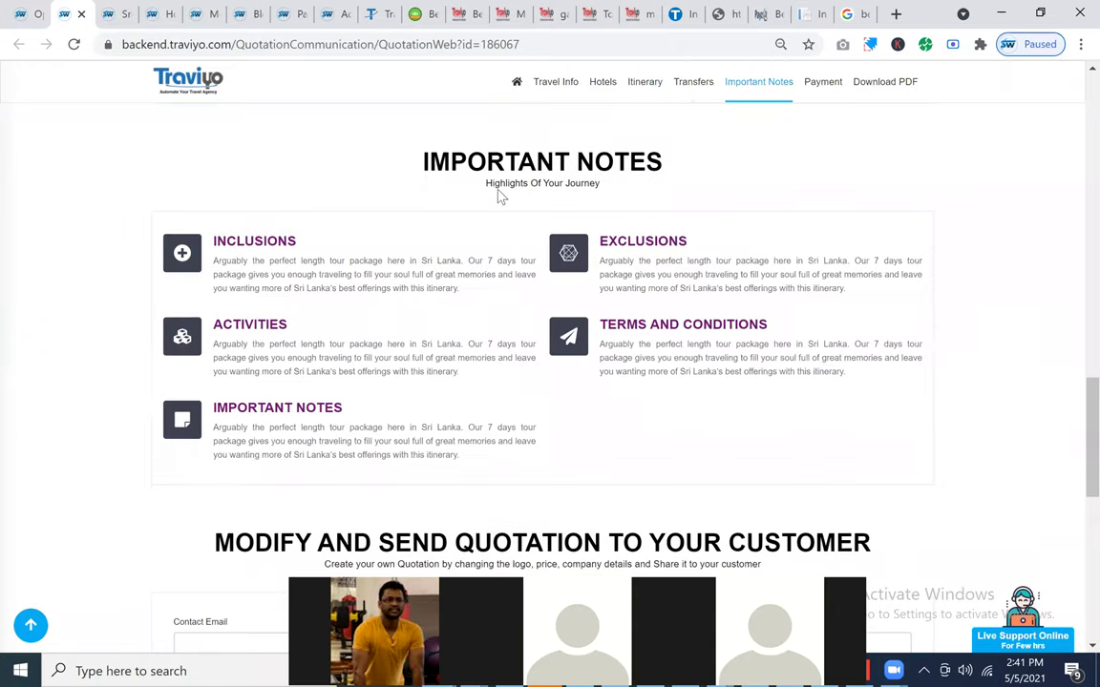
scroll(501, 197, "down", 4)
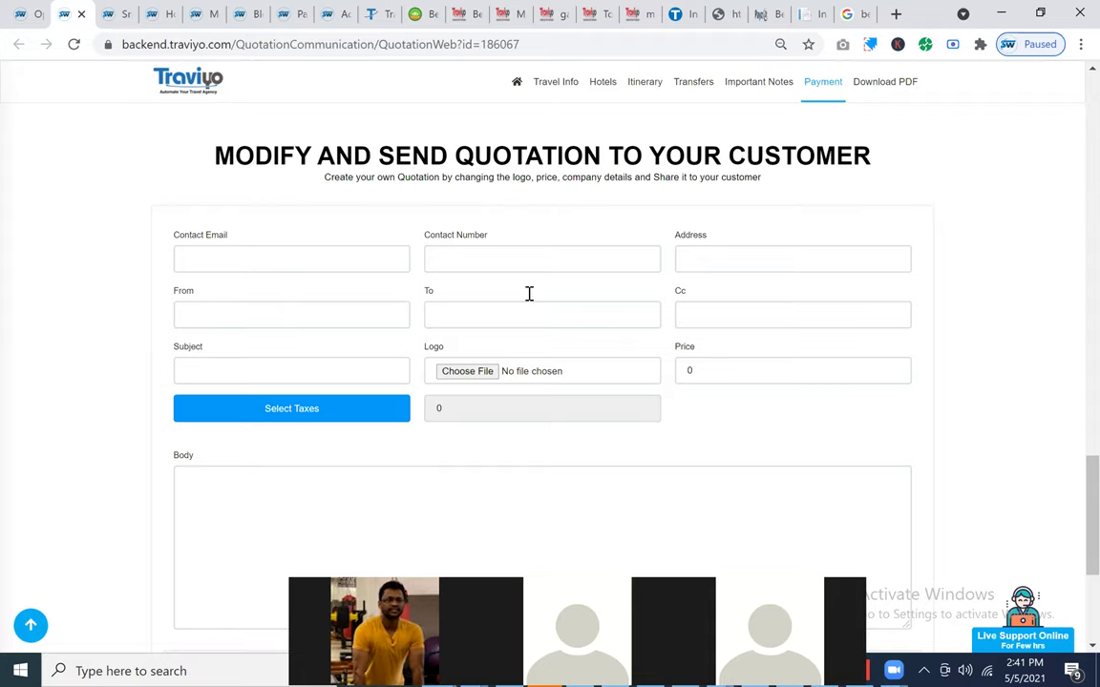
scroll(528, 293, "down", 3)
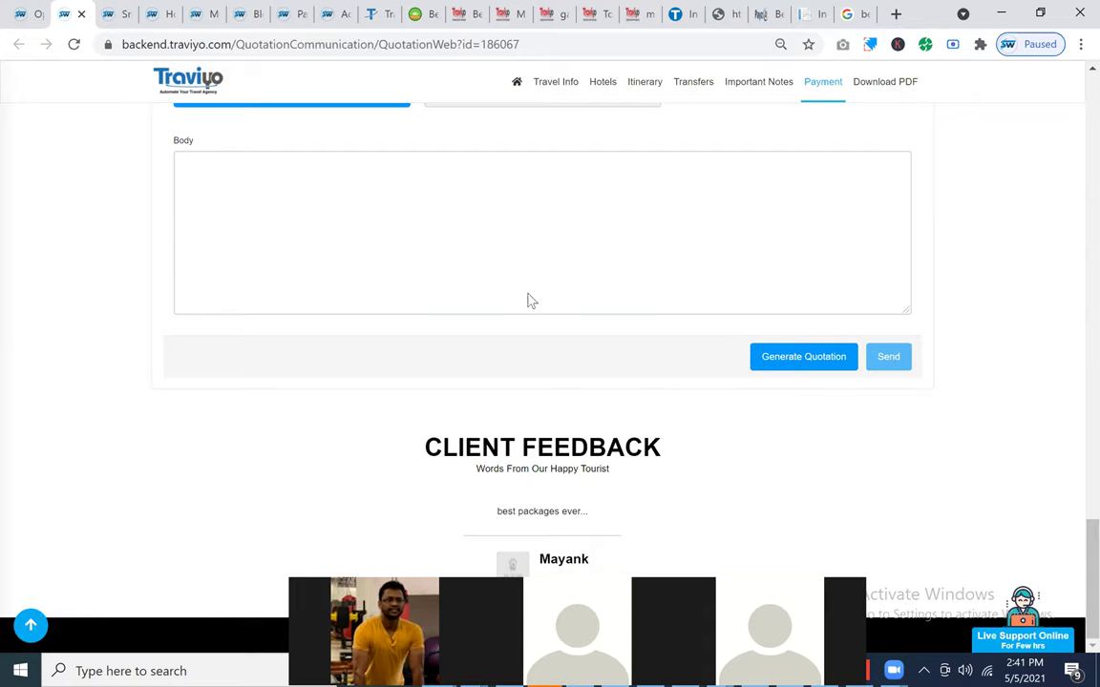
scroll(529, 293, "up", 10)
scroll(529, 296, "up", 5)
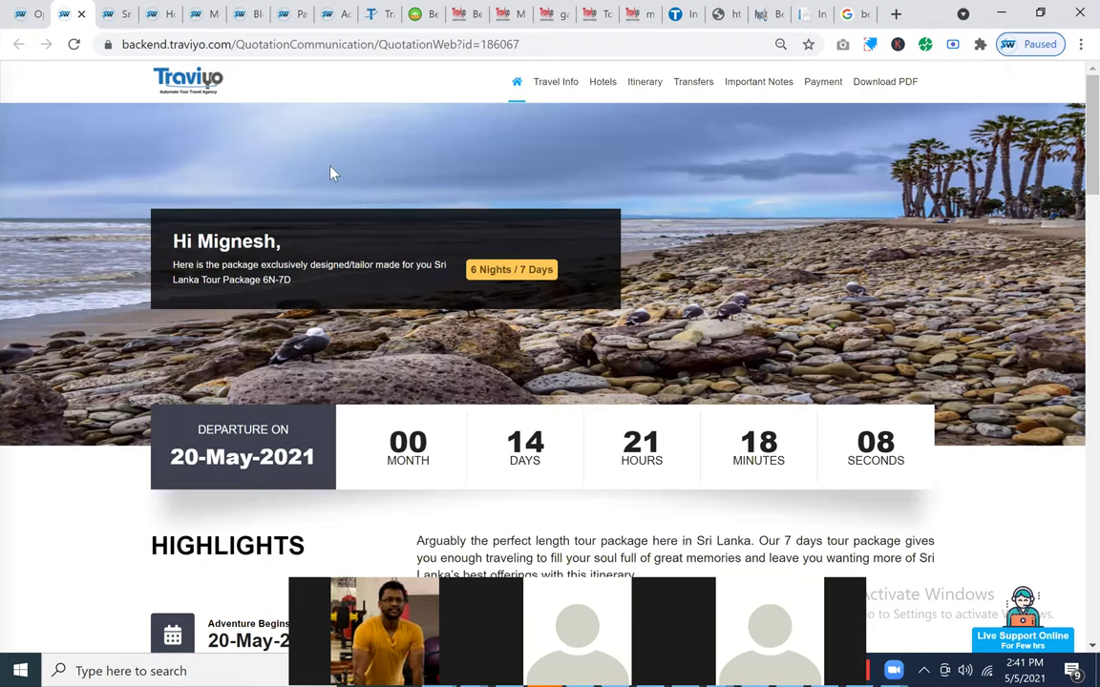
left_click(37, 23)
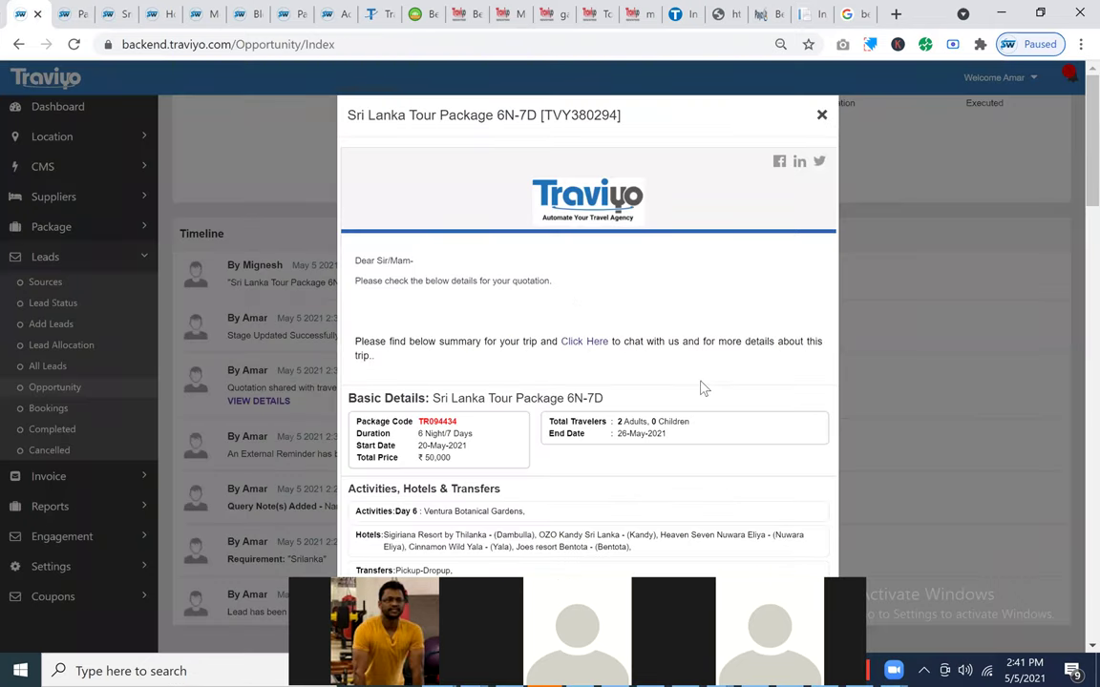
Step: Close the preview, view the lead's quotation history and open the Andaman Divine Island 4 Nights quotation
key("Escape")
scroll(701, 382, "up", 10)
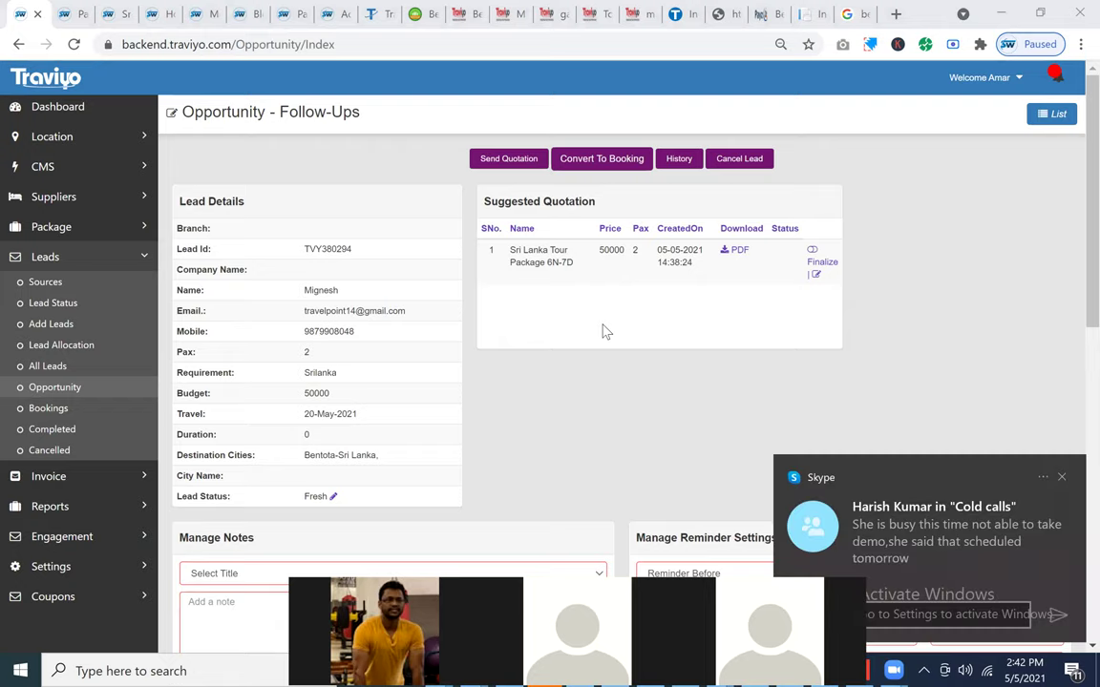
left_click(674, 167)
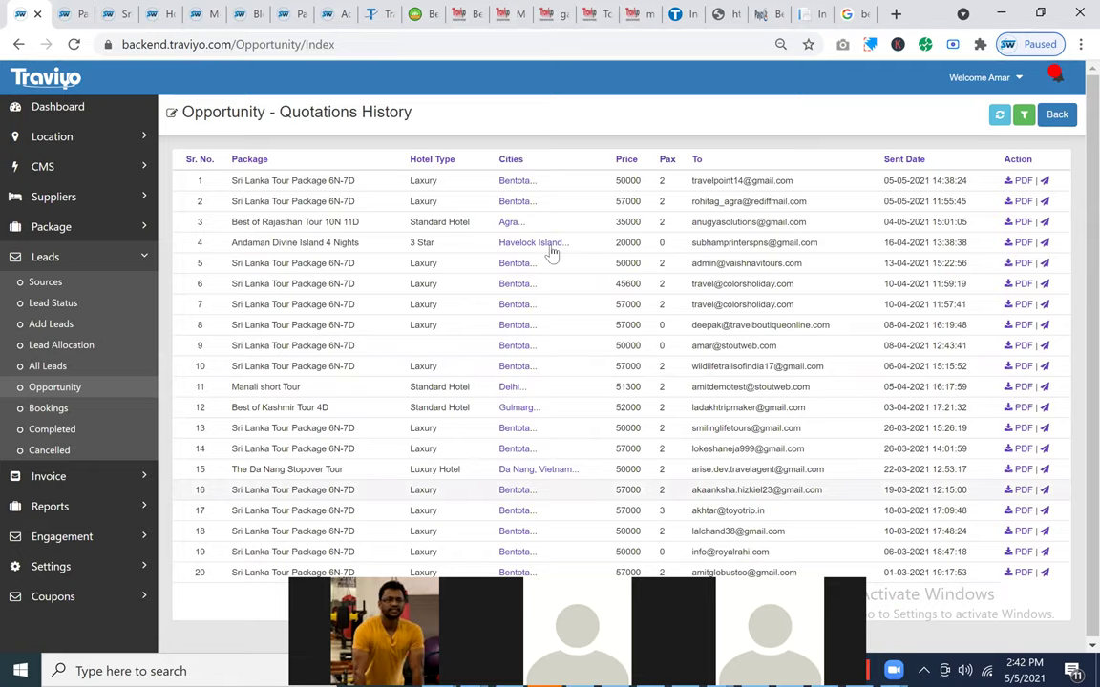
left_click(934, 270)
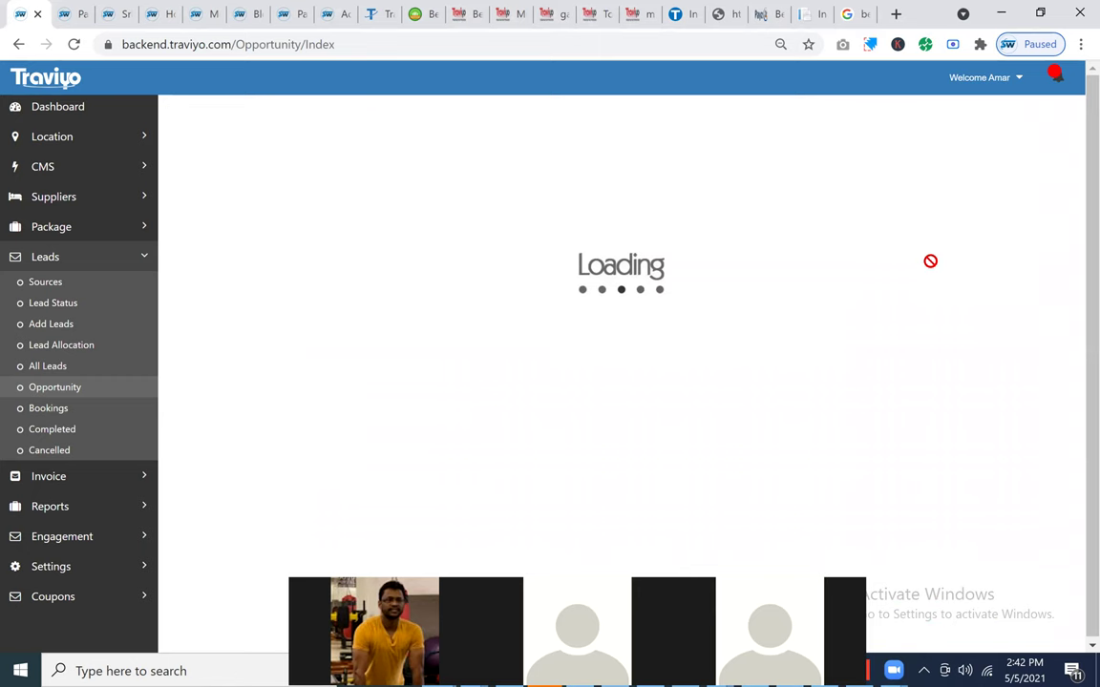
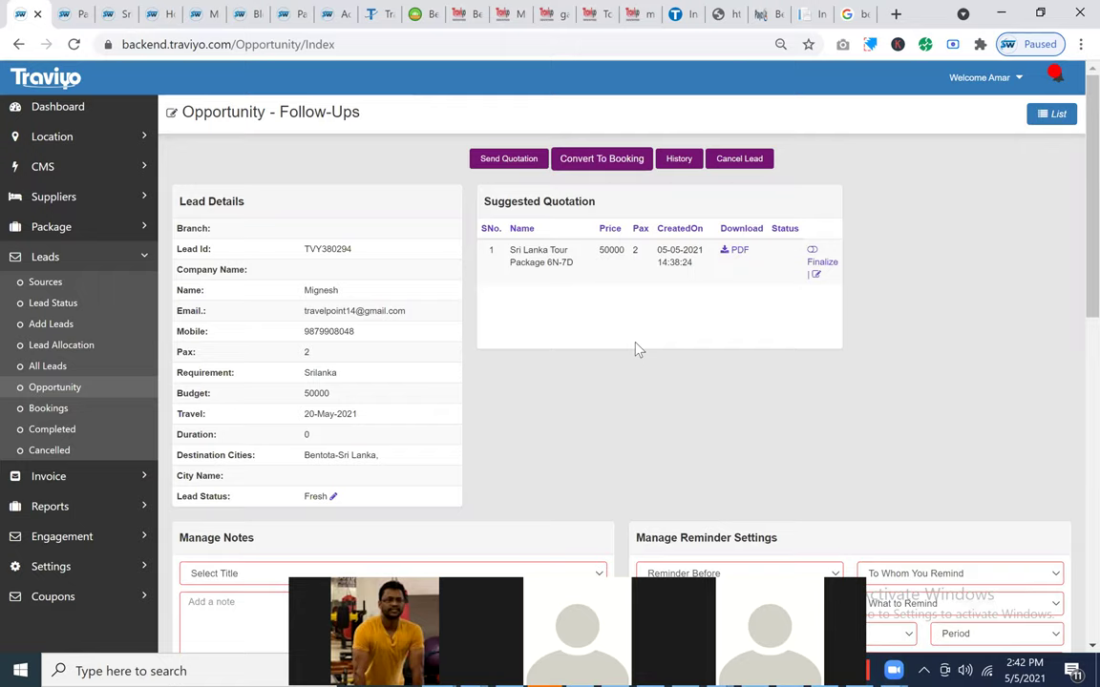
Step: Finalize the Sri Lanka Tour Package 6N-7D quotation and confirm converting it to a booking
left_click(812, 254)
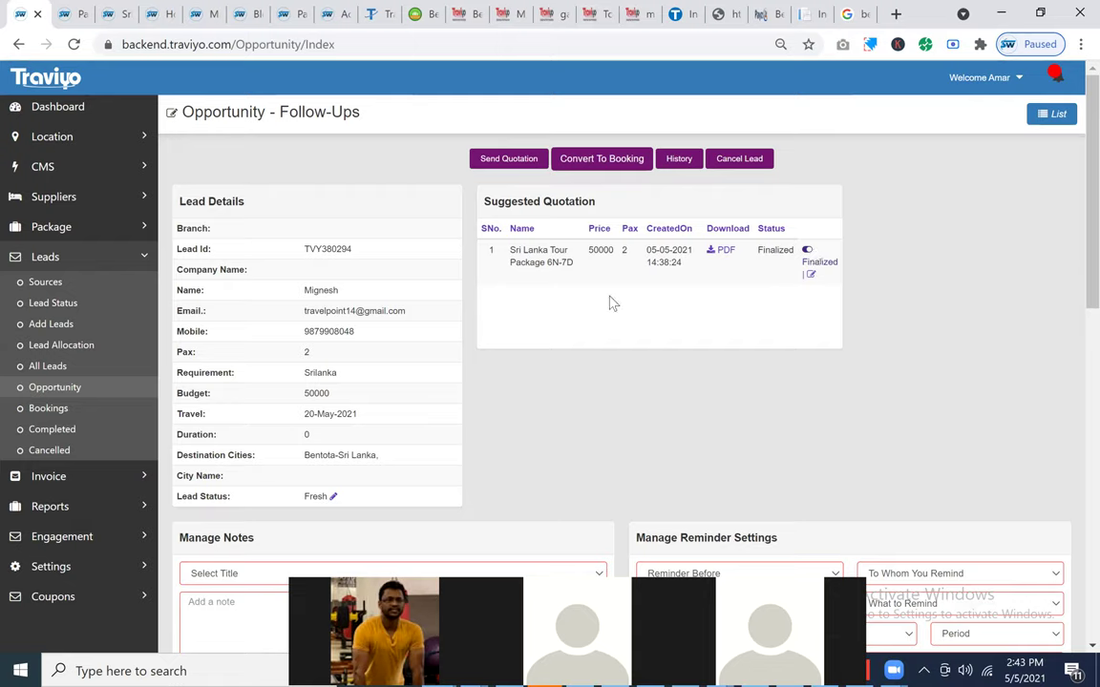
left_click(611, 158)
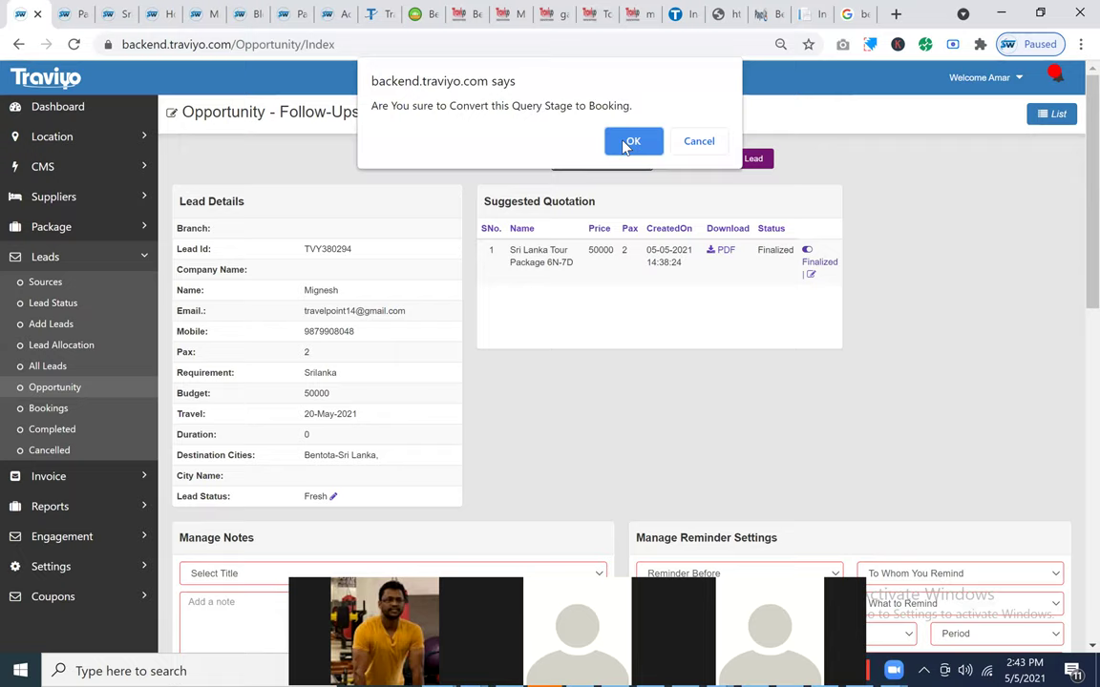
left_click(625, 143)
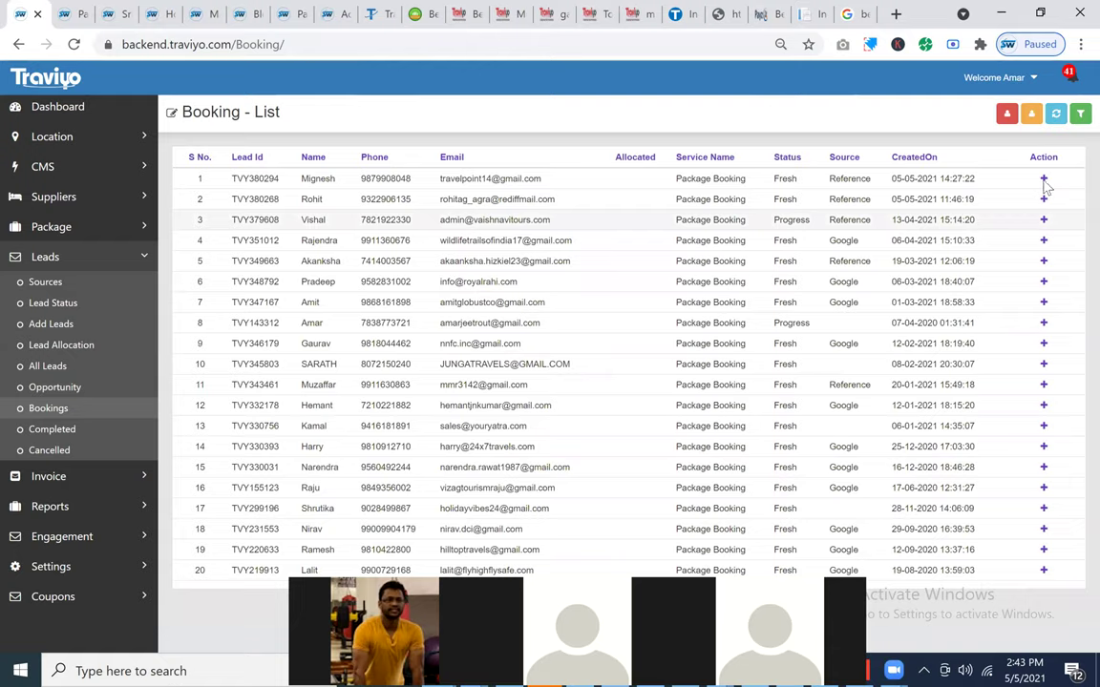
Step: Open the Sri Lanka booking's Customer Payment Scheduler from Payment Schedules
left_click(751, 283)
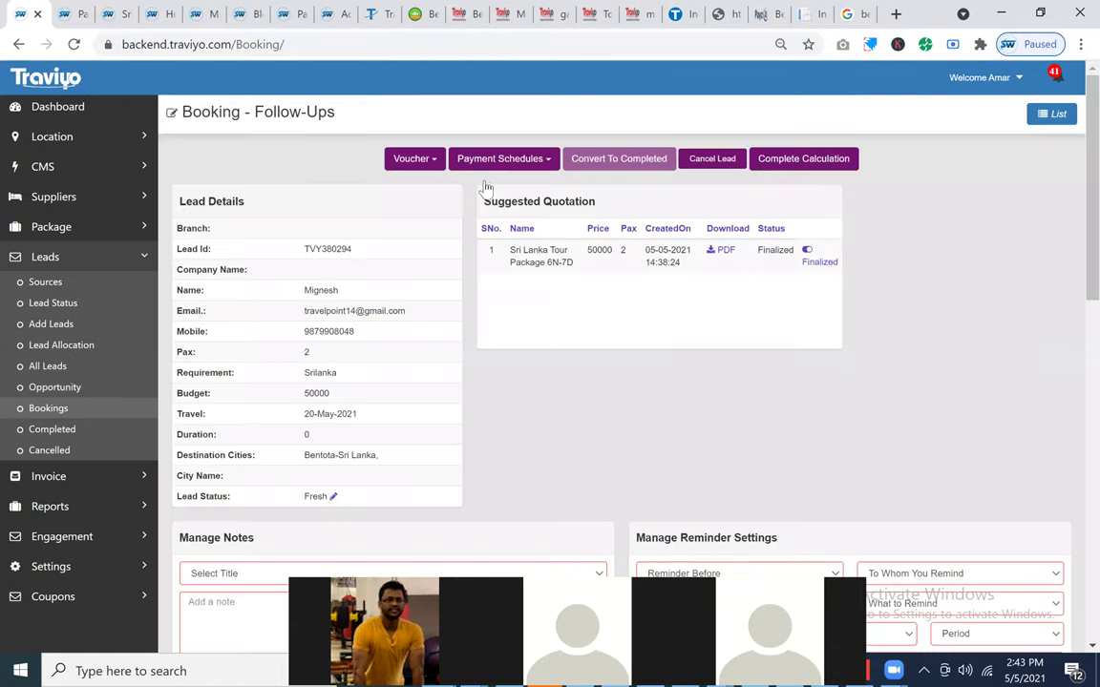
left_click(503, 158)
left_click(491, 182)
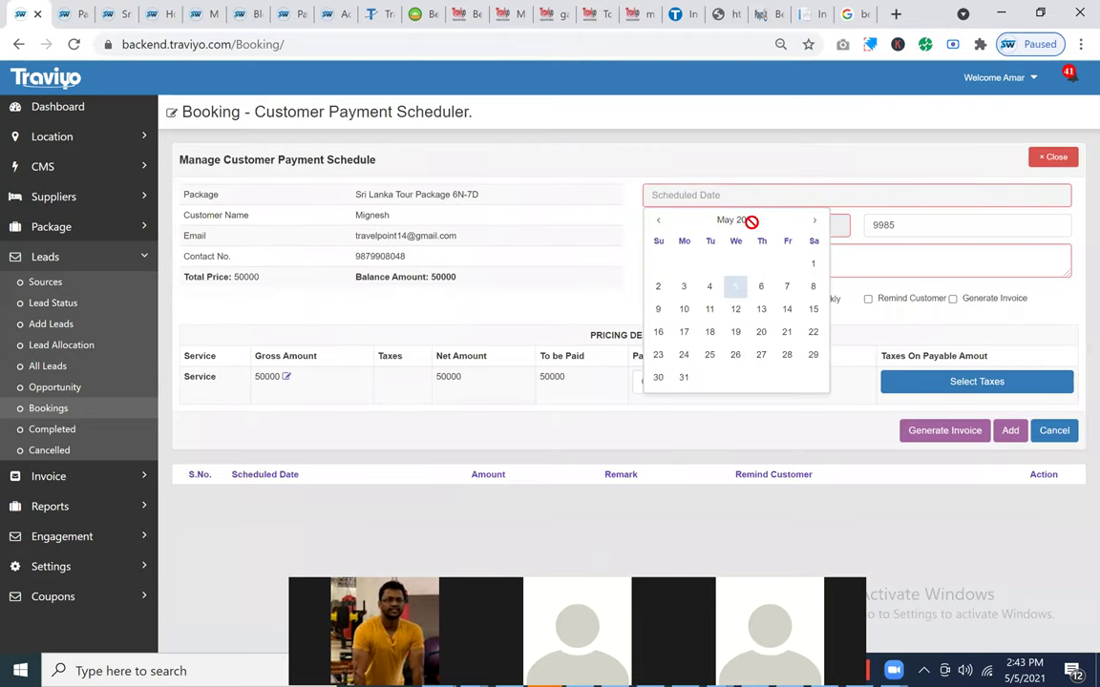
Step: Schedule 25000 on 5-May-2021 as 'Advance Payment' with Generate Invoice ticked
left_click(752, 221)
left_click(798, 257)
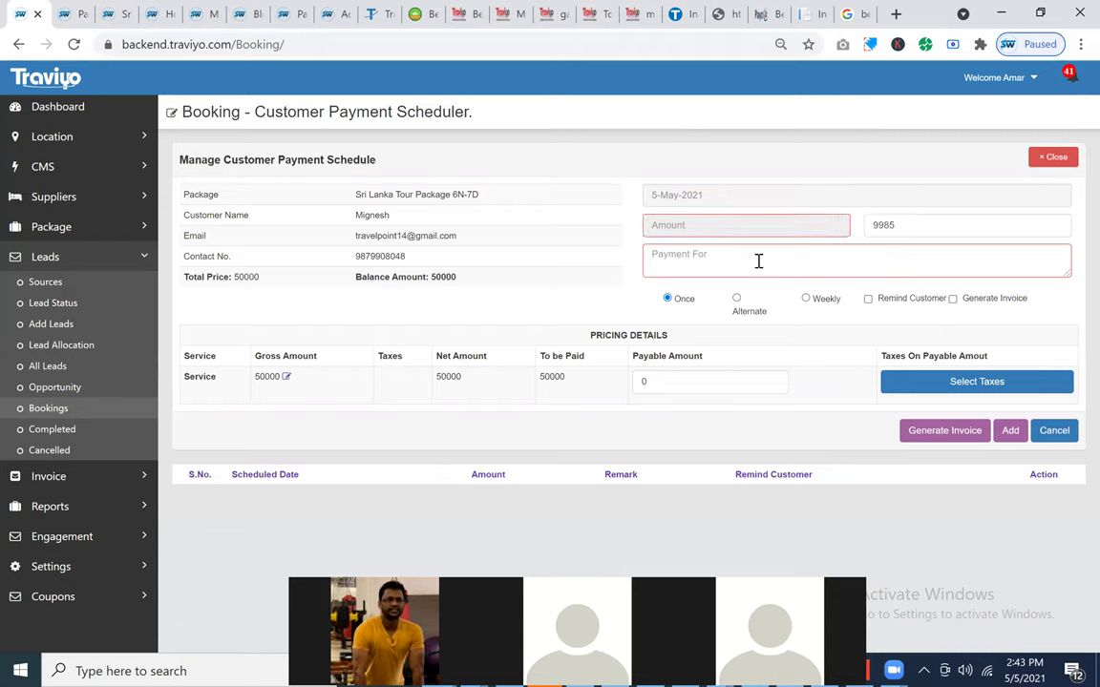
left_click(648, 382)
type("25000")
left_click(697, 268)
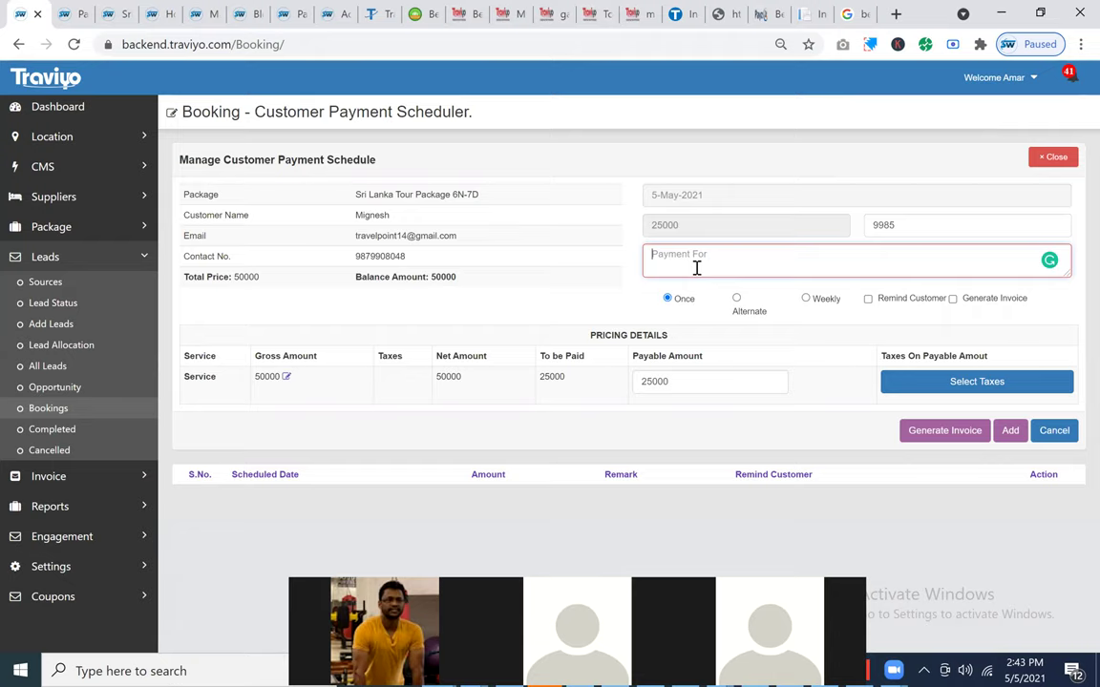
type("Advance Payment")
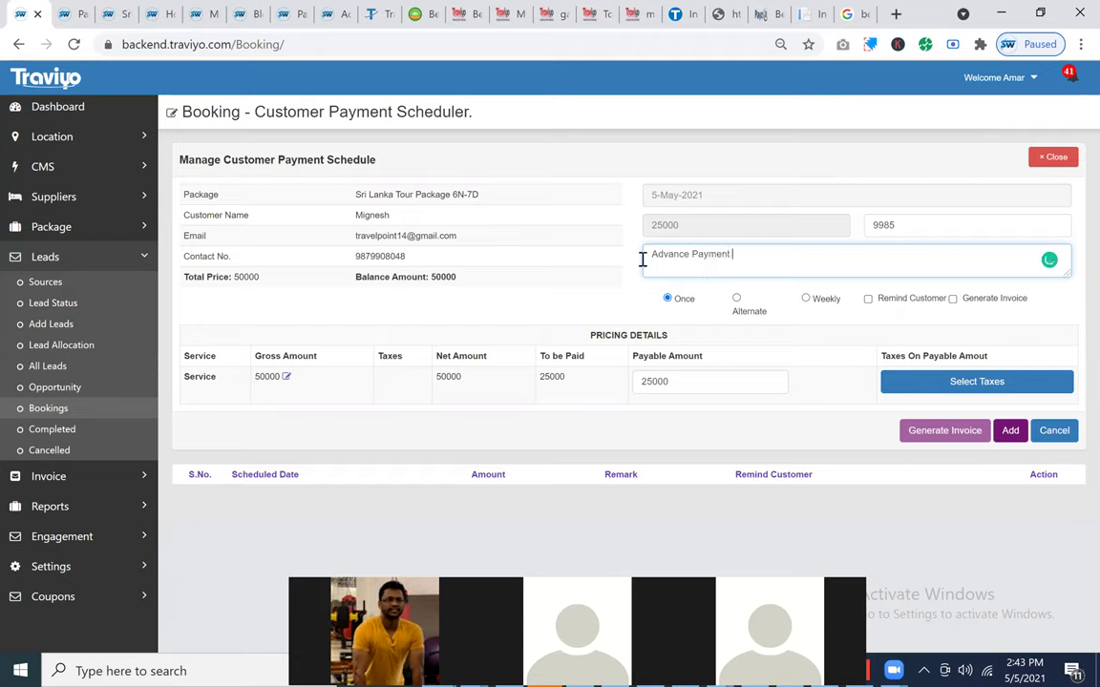
key("ctrl+a")
key("ctrl+c")
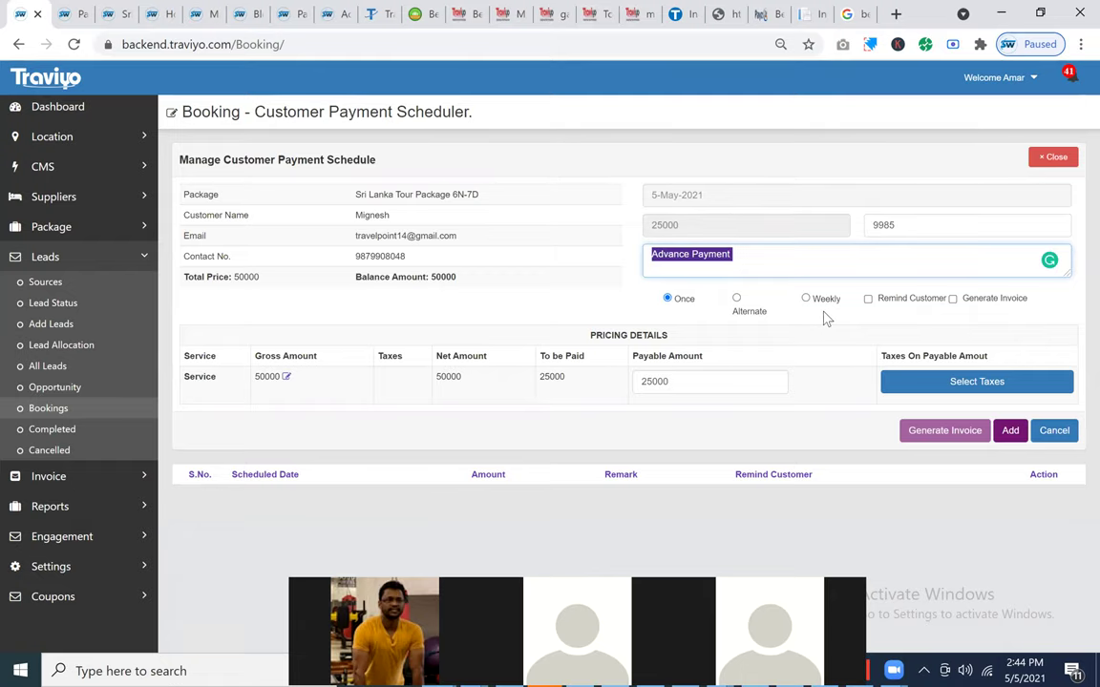
left_click(989, 298)
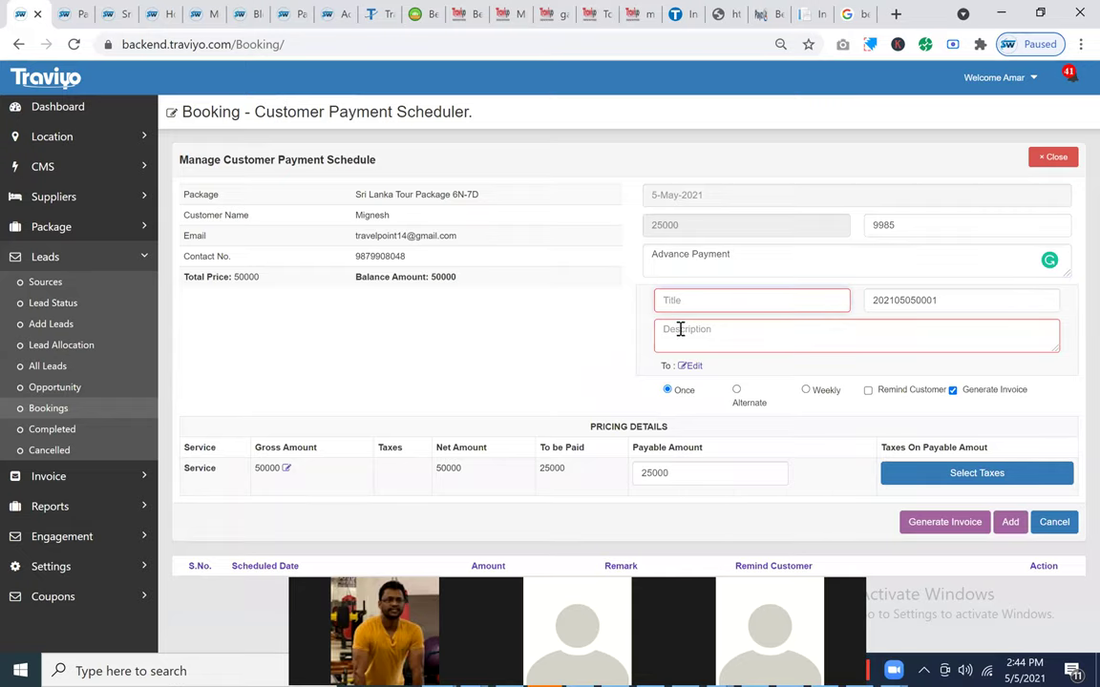
Step: Fill the invoice title and description with 'Advance Payment'
key("ctrl+v")
left_click(680, 328)
key("ctrl+v")
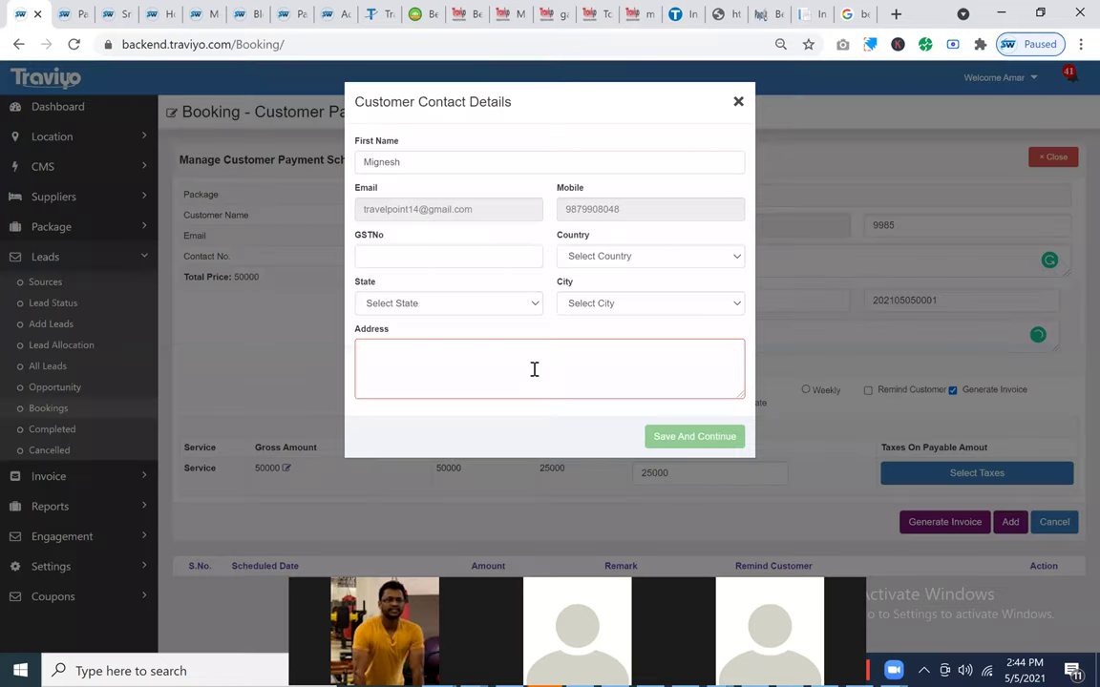
Step: Autofill the customer's saved address, set the city to New Delhi, and save the contact details
left_click(534, 369)
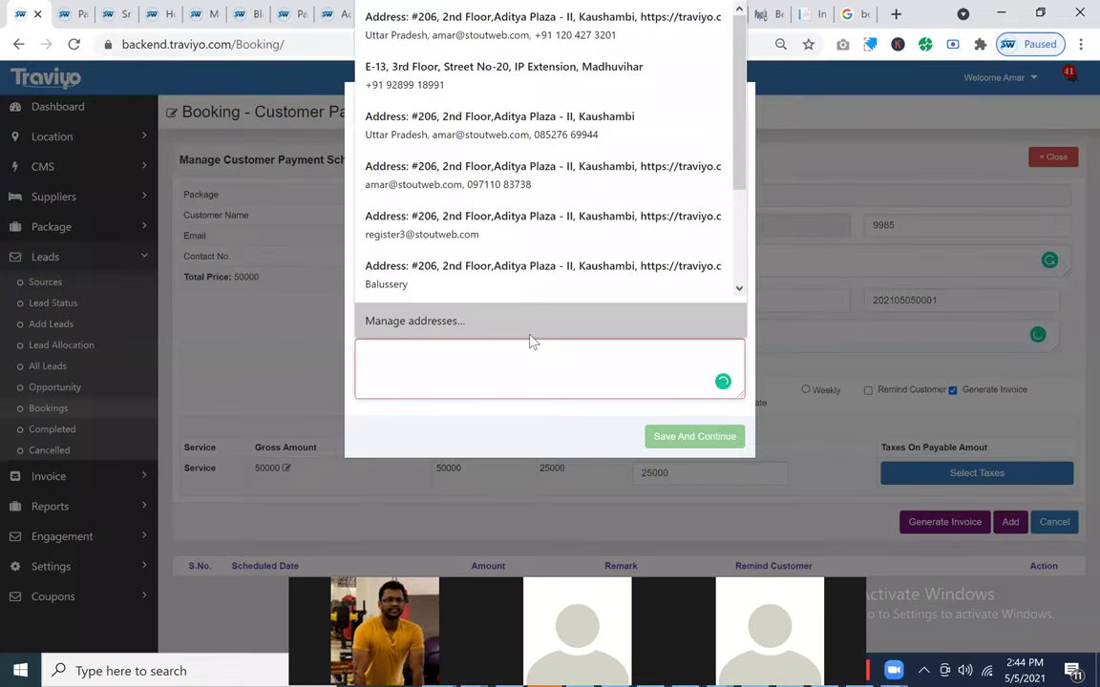
key("Down")
key("Down")
key("Return")
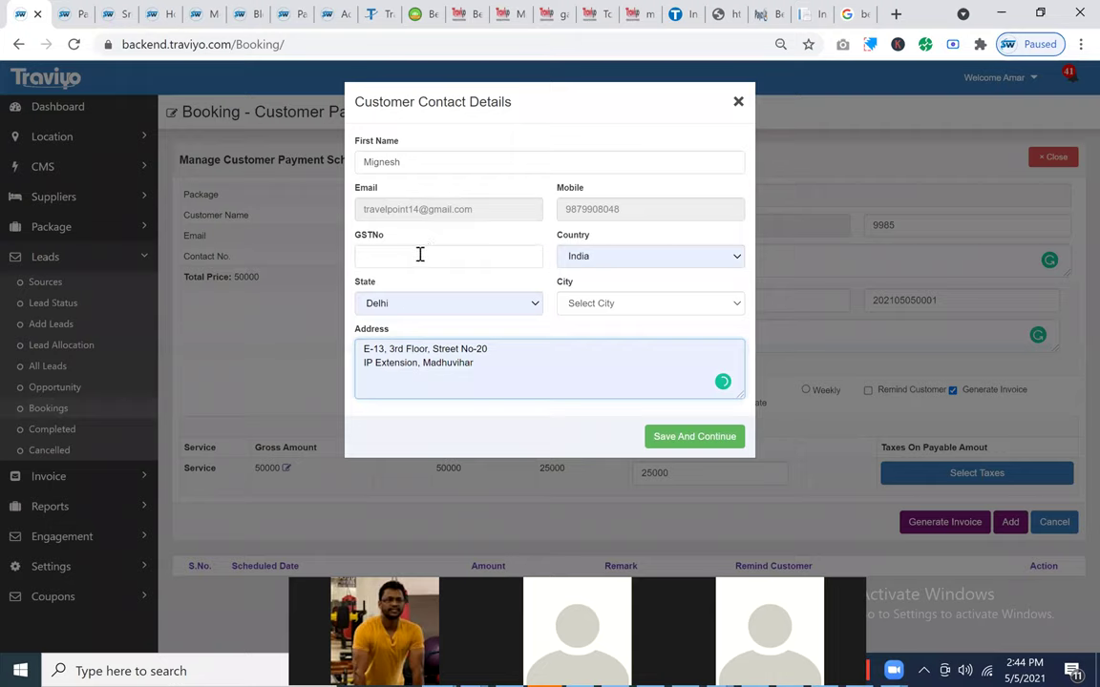
left_click(621, 303)
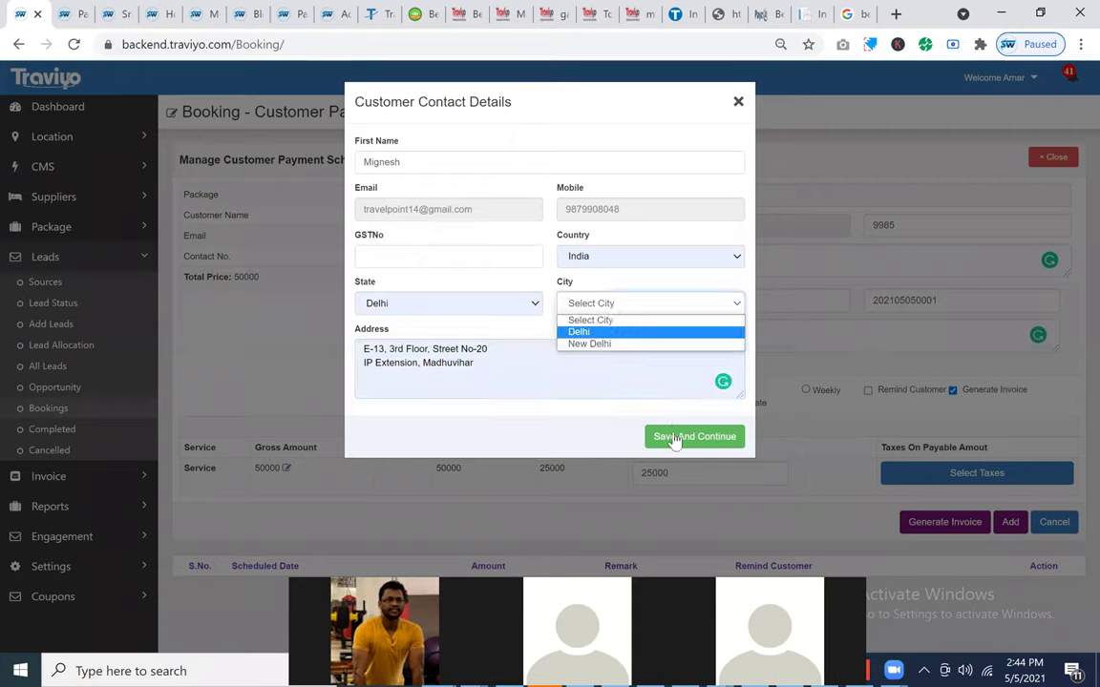
left_click(611, 342)
key("Return")
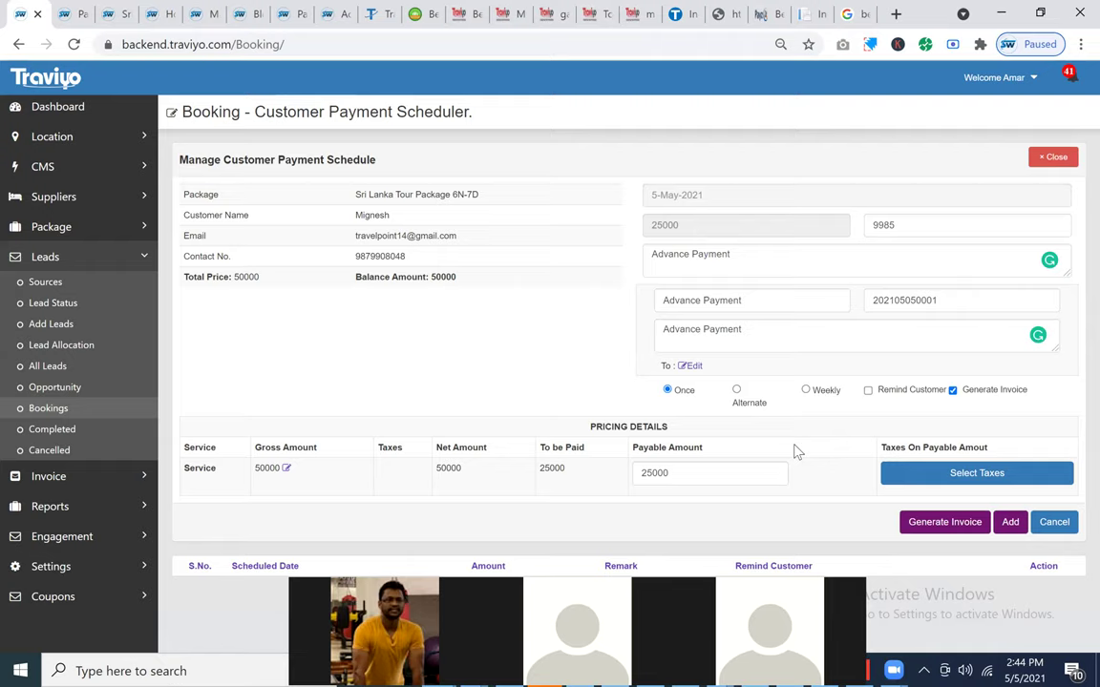
Step: Keep the 25000 draft recurring Once with reminders off, and generate its invoice
left_click(737, 392)
left_click(687, 393)
left_click(868, 393)
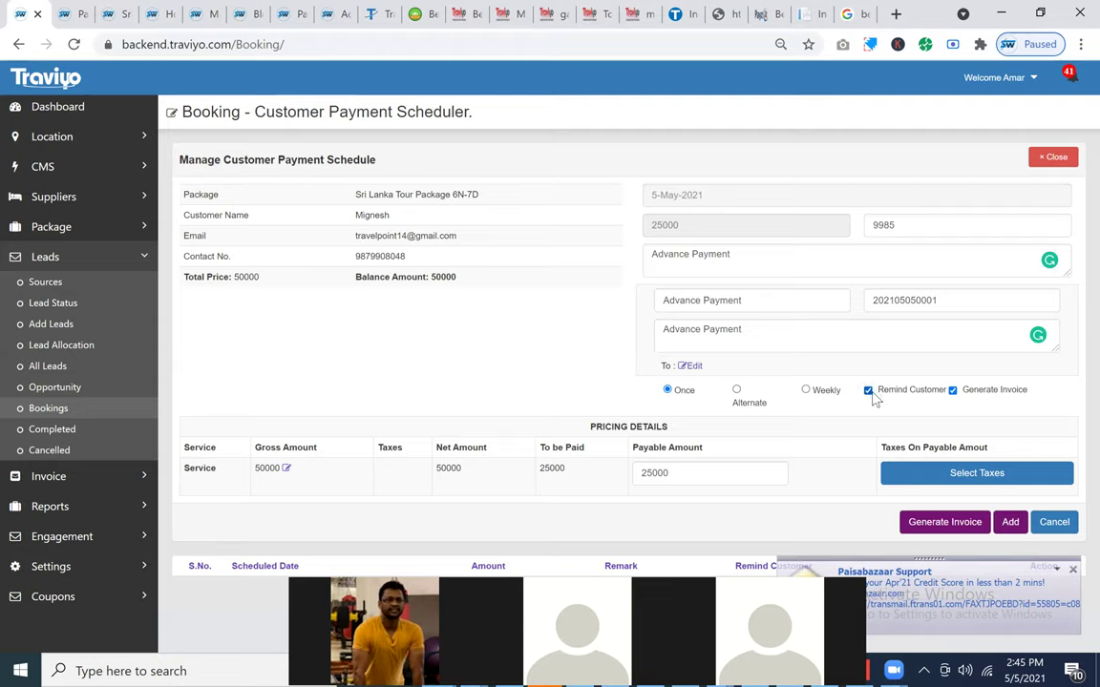
left_click(868, 390)
left_click(950, 524)
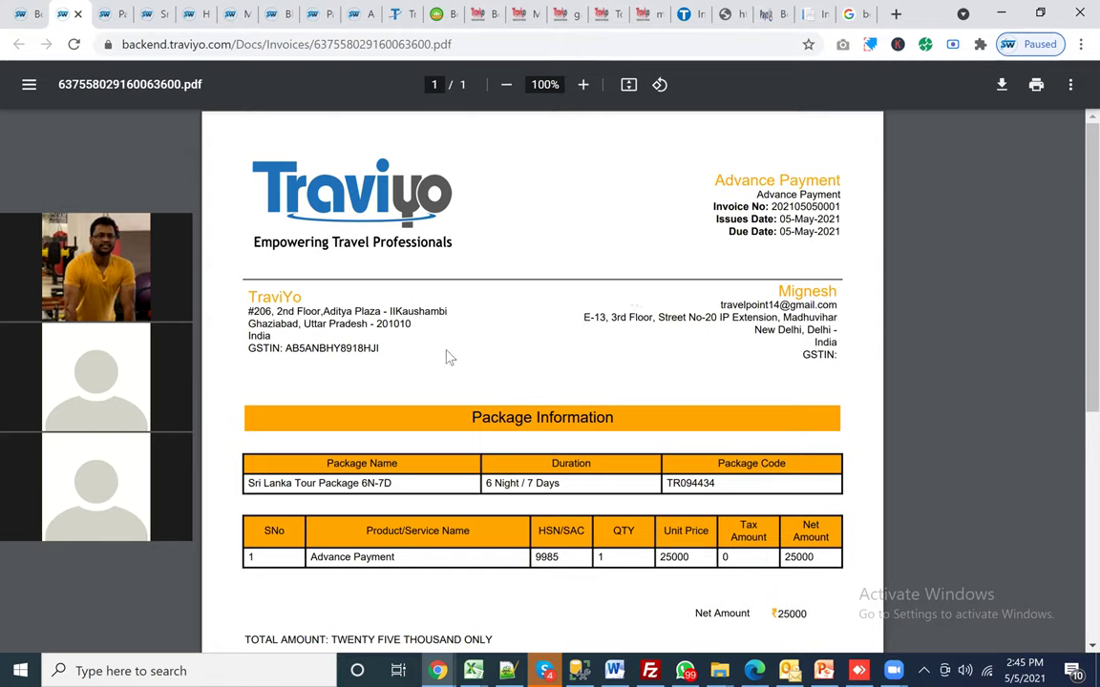
Step: Review the invoice PDF's agency address and Package Information sections
left_click_drag(387, 345, 277, 305)
triple_click(293, 321)
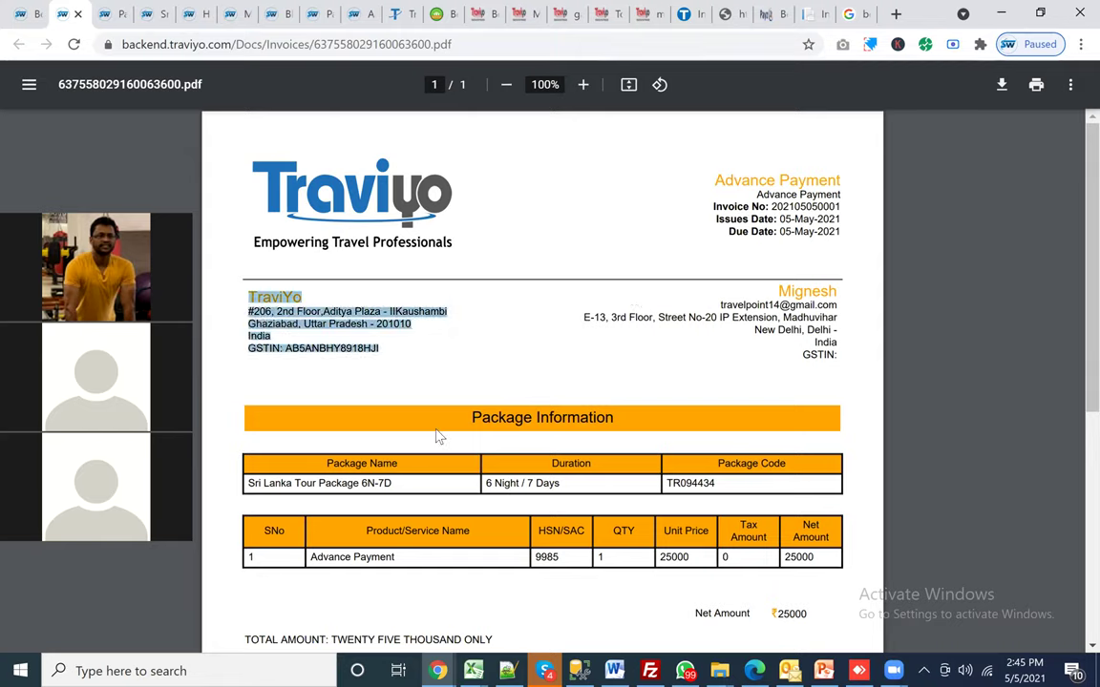
triple_click(533, 417)
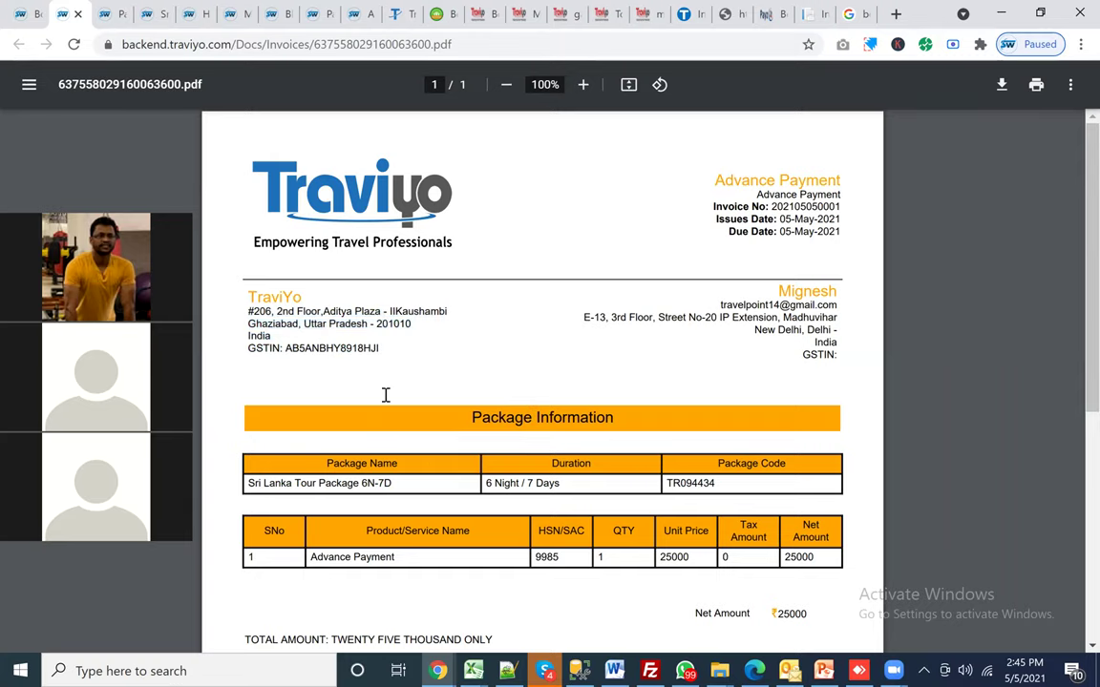
scroll(741, 405, "down", 1)
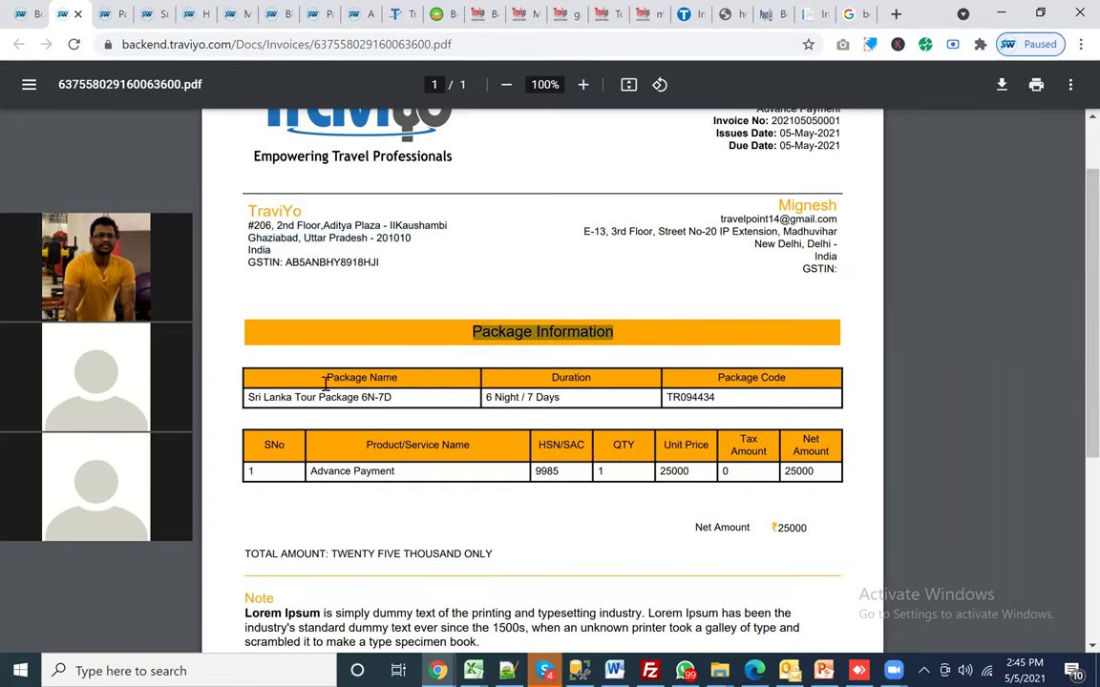
left_click(393, 383)
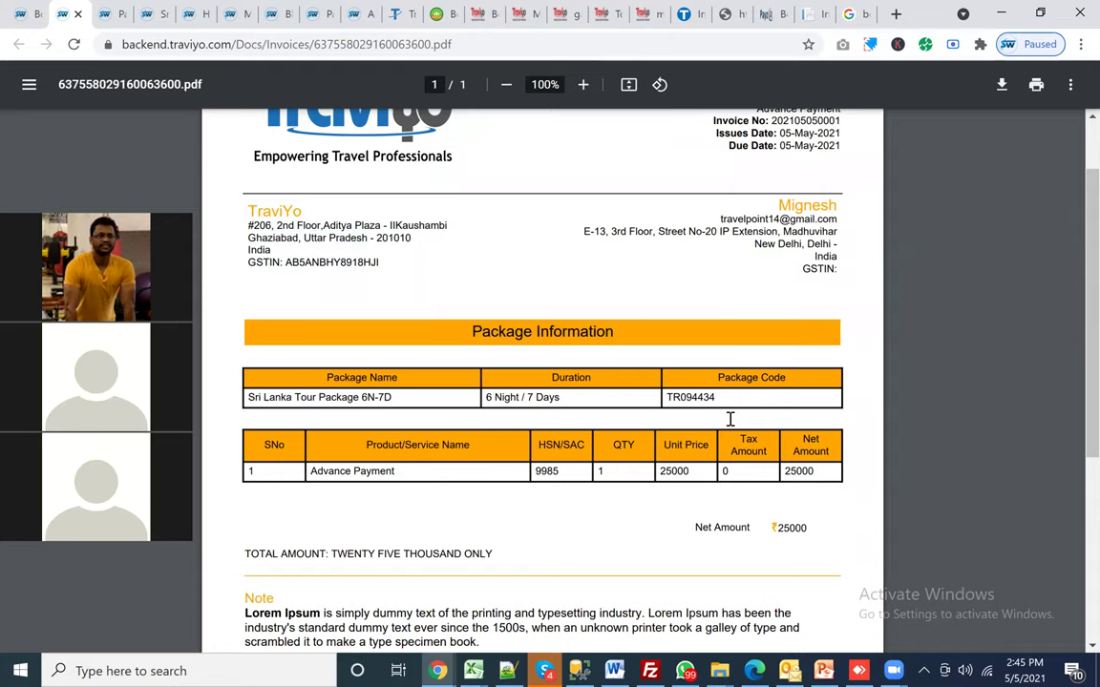
scroll(730, 419, "down", 2)
Step: Close the invoice tab and add the 05-May-2021 Advance Payment of 25000 to the schedule
scroll(729, 419, "up", 3)
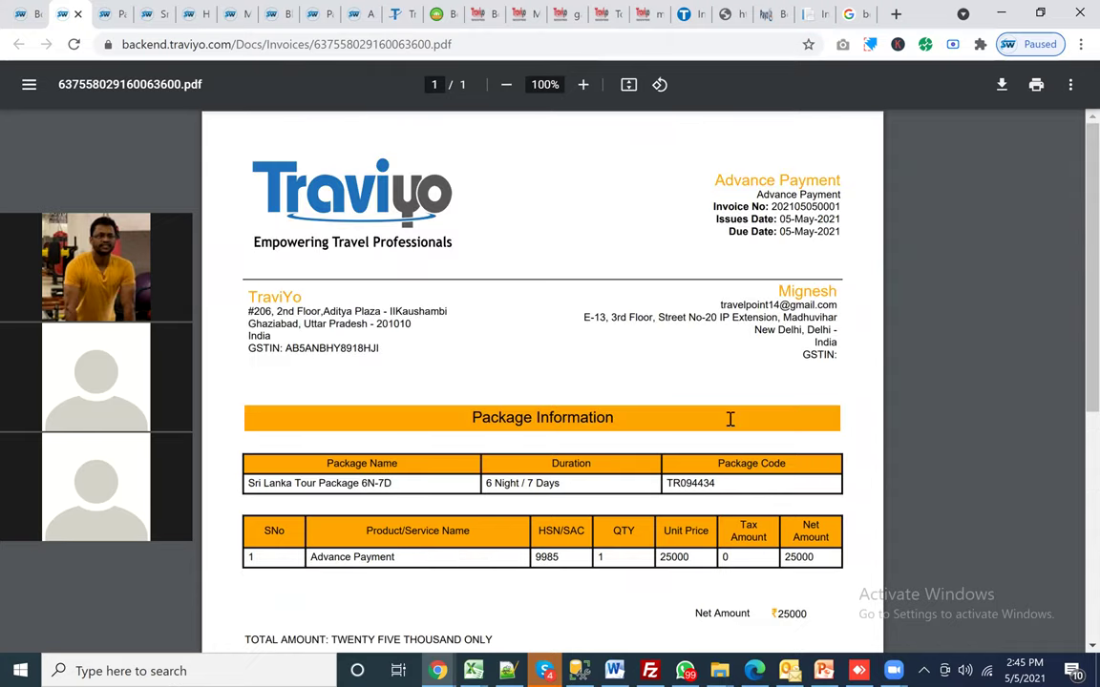
scroll(729, 419, "down", 1)
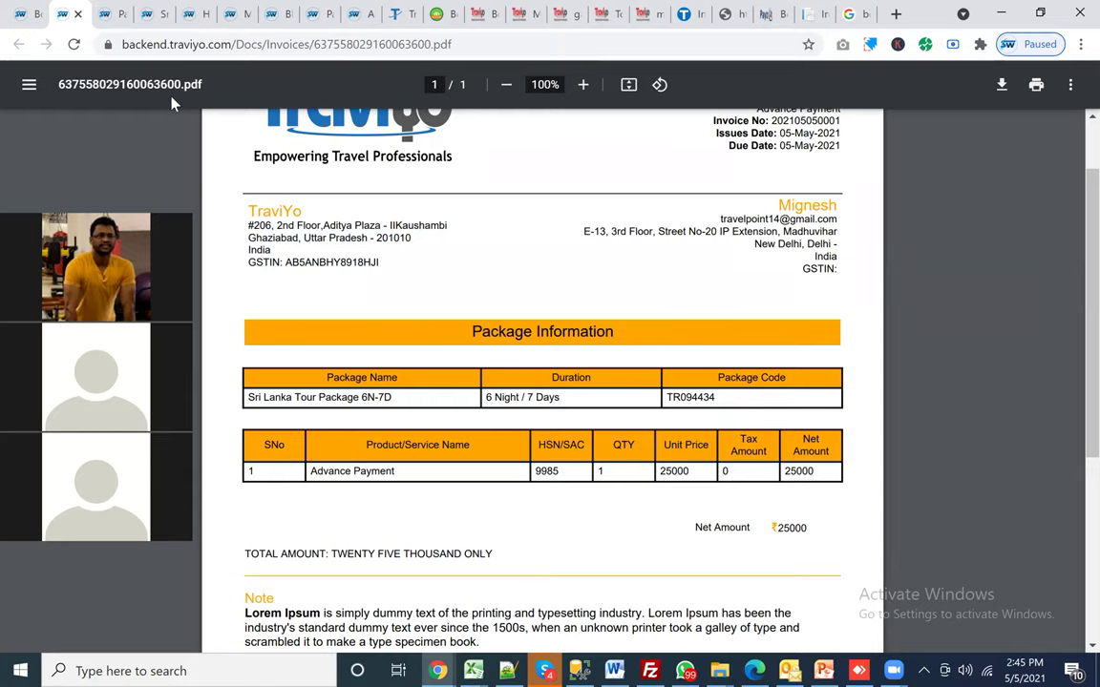
scroll(172, 103, "up", 1)
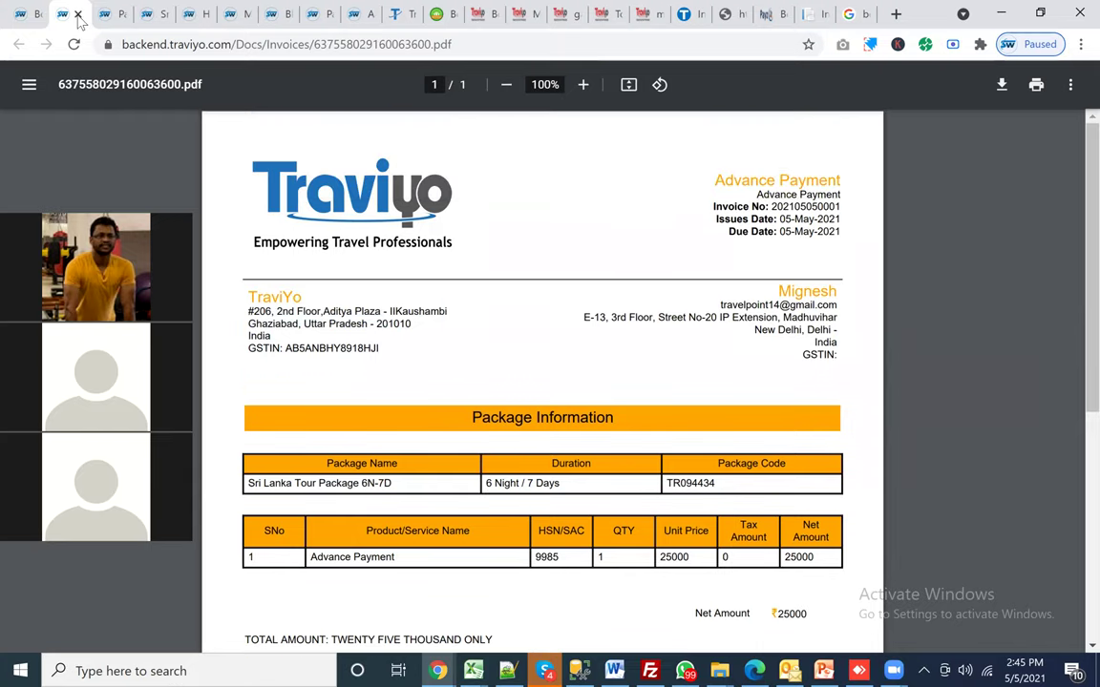
key("ctrl+w")
left_click(1013, 524)
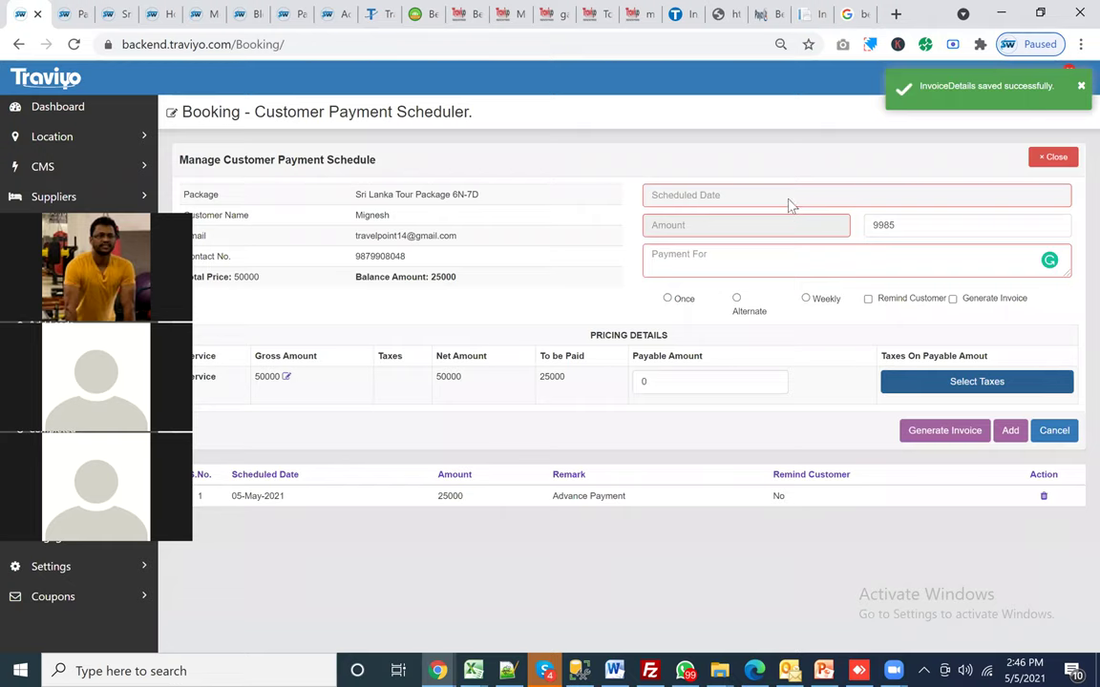
Step: Enter a second payment of 25000 due 19-May-2021 described as 'Final Billing'
left_click(764, 195)
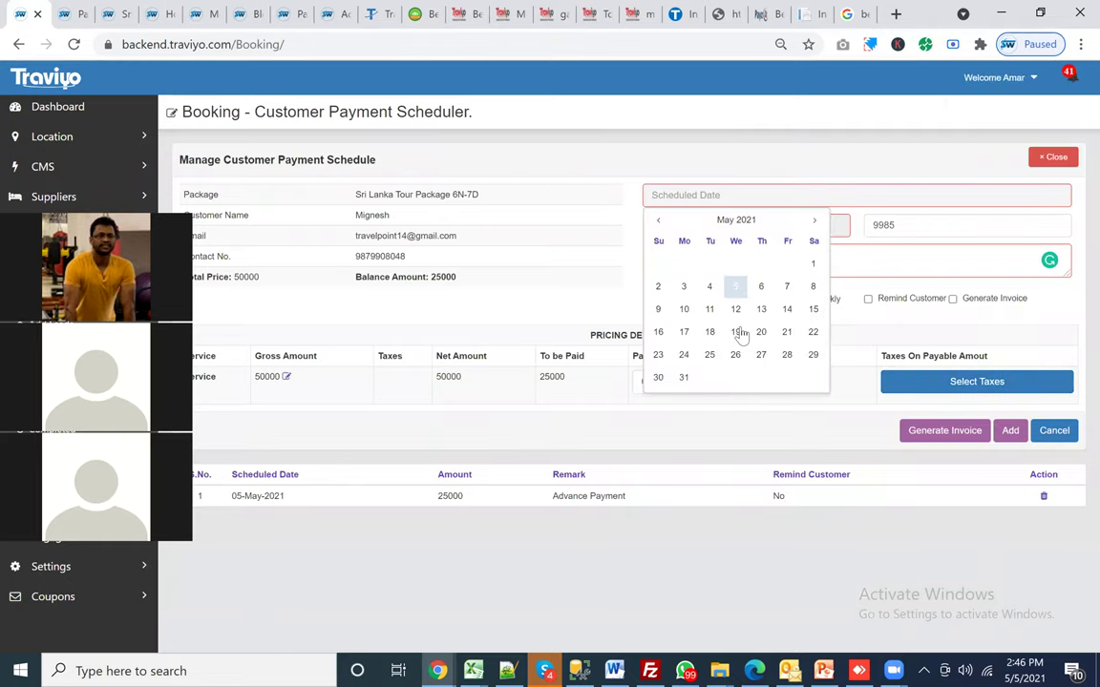
left_click(739, 332)
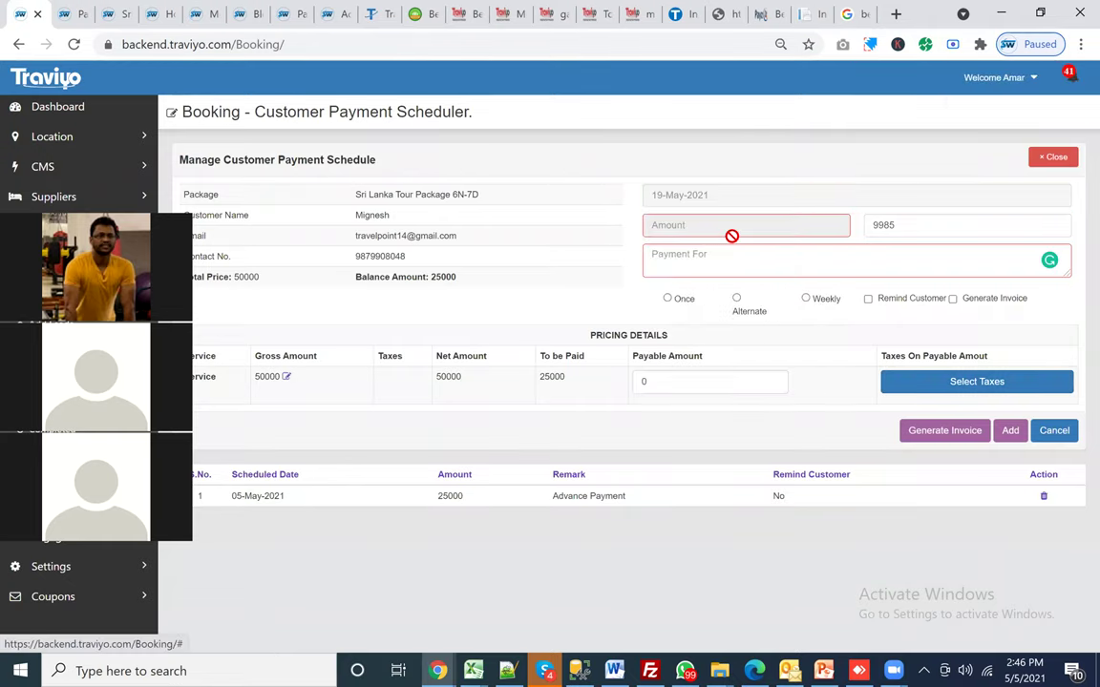
double_click(671, 383)
type("25000")
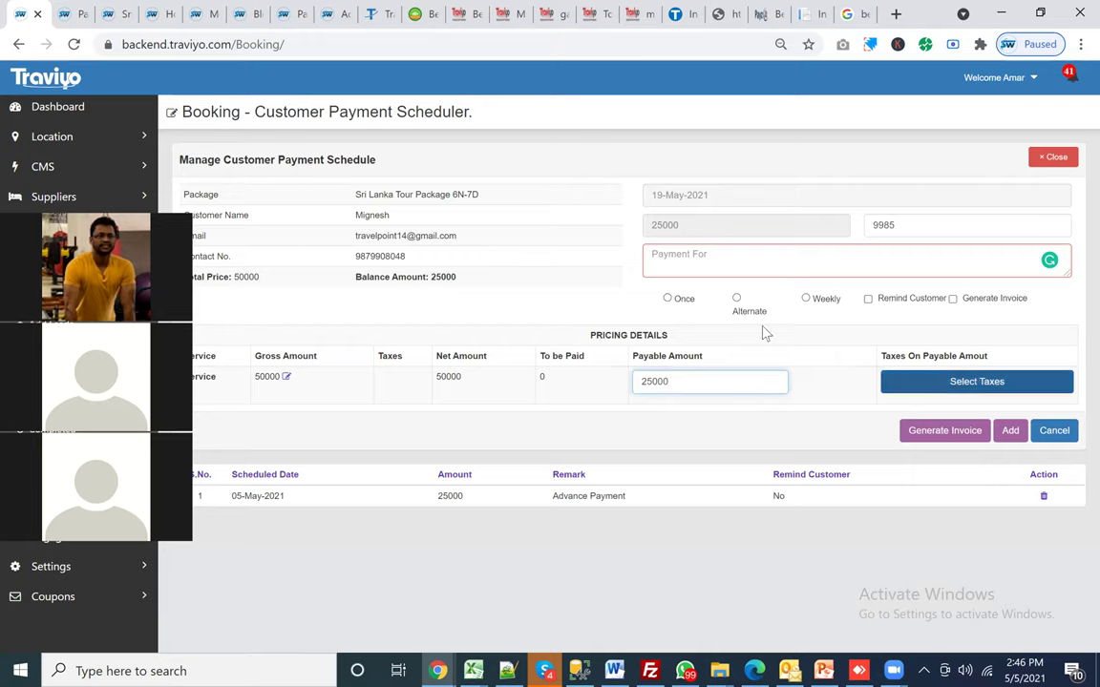
left_click(741, 265)
type("Final Billing")
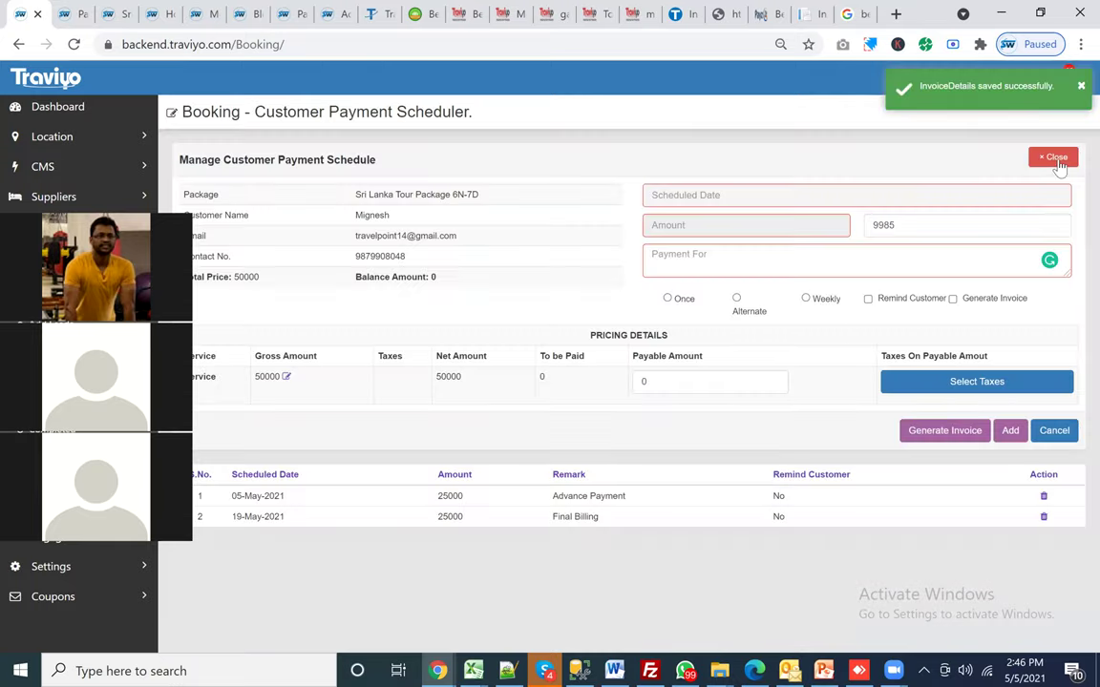
Step: Close the customer scheduler and open Schedule Supplier Payment for the booking
left_click(1050, 156)
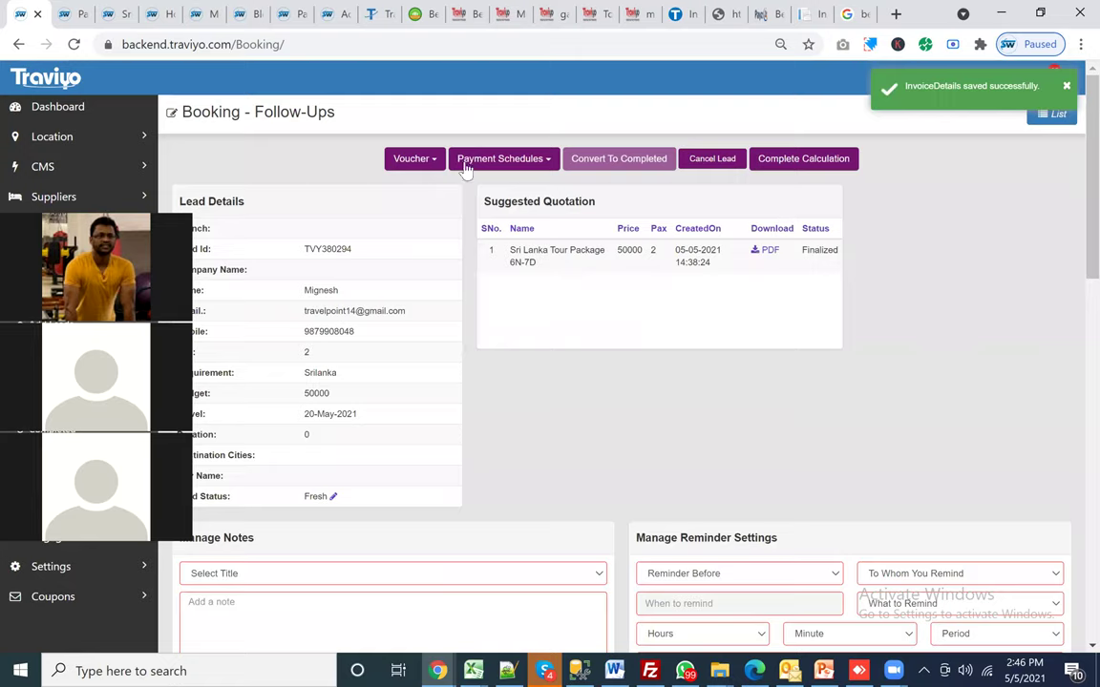
left_click(473, 160)
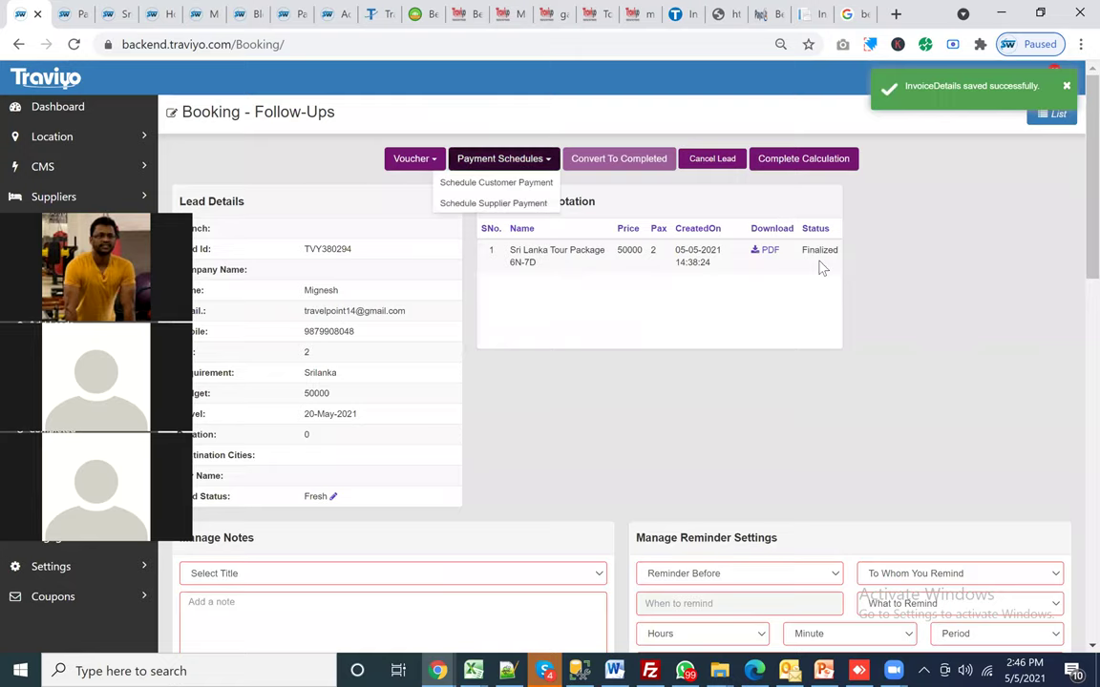
key("Down")
key("Down")
key("Return")
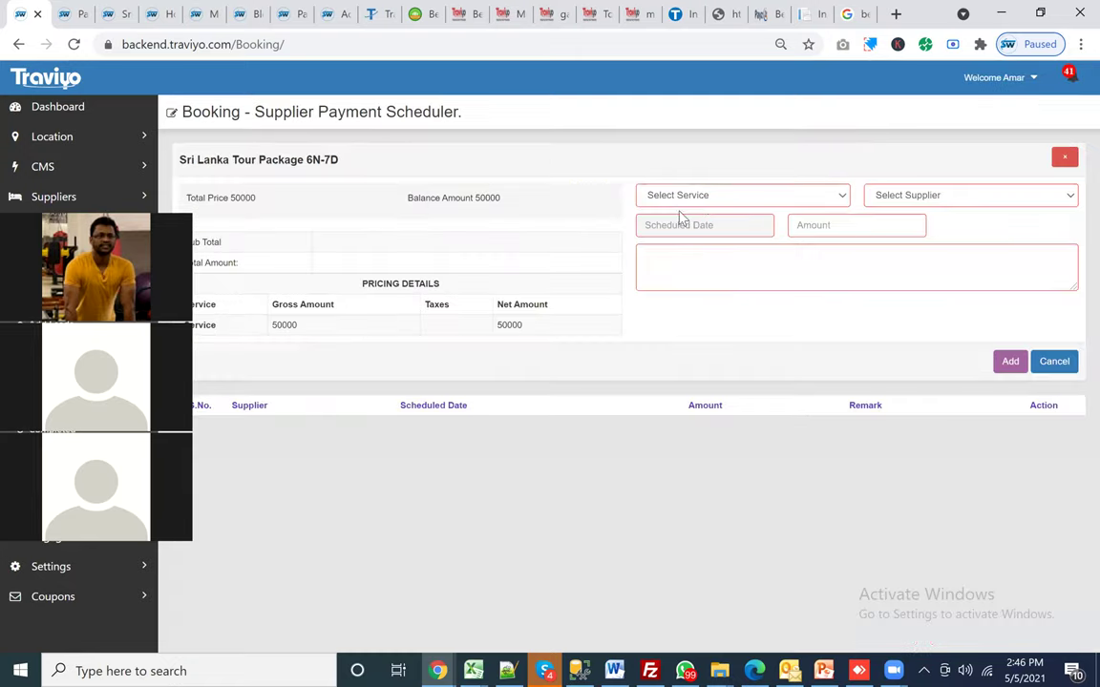
Step: Add a 10000 Hotel supplier payment to TBO with remark 'Hotel'
left_click(679, 200)
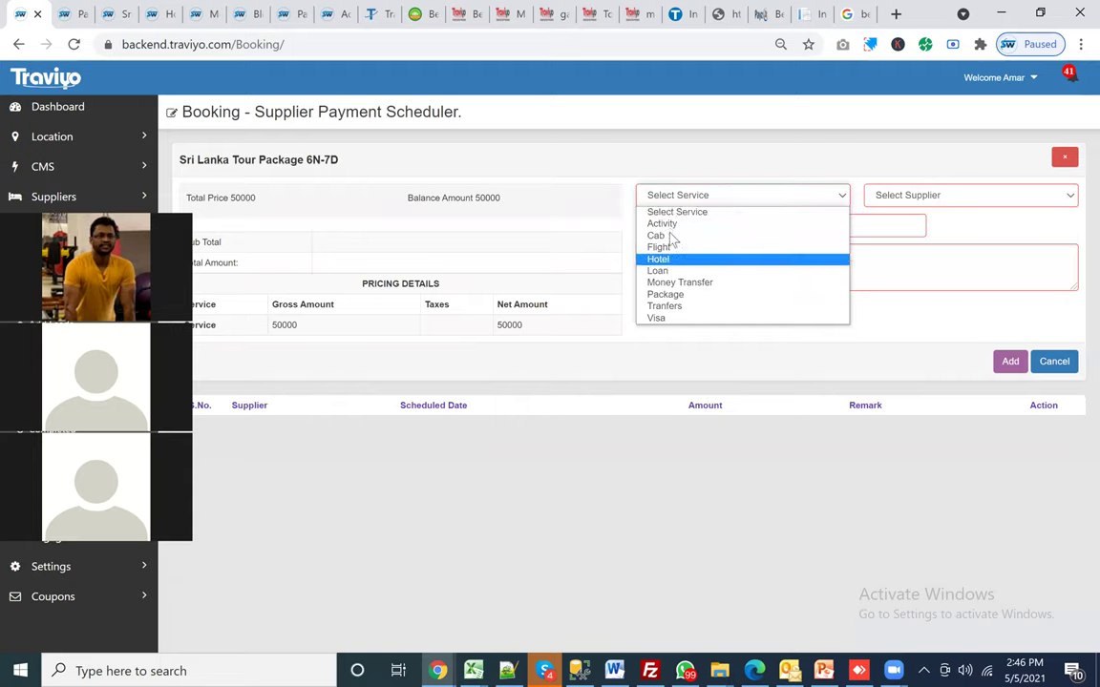
key("t")
key("f")
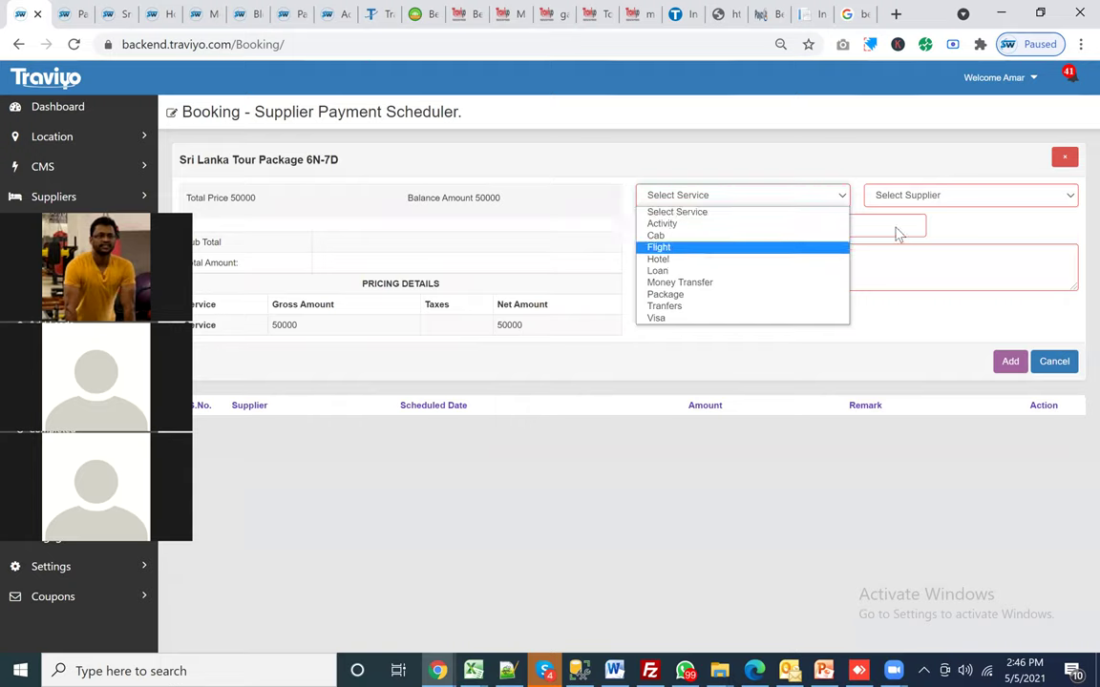
key("h")
key("Return")
left_click(898, 196)
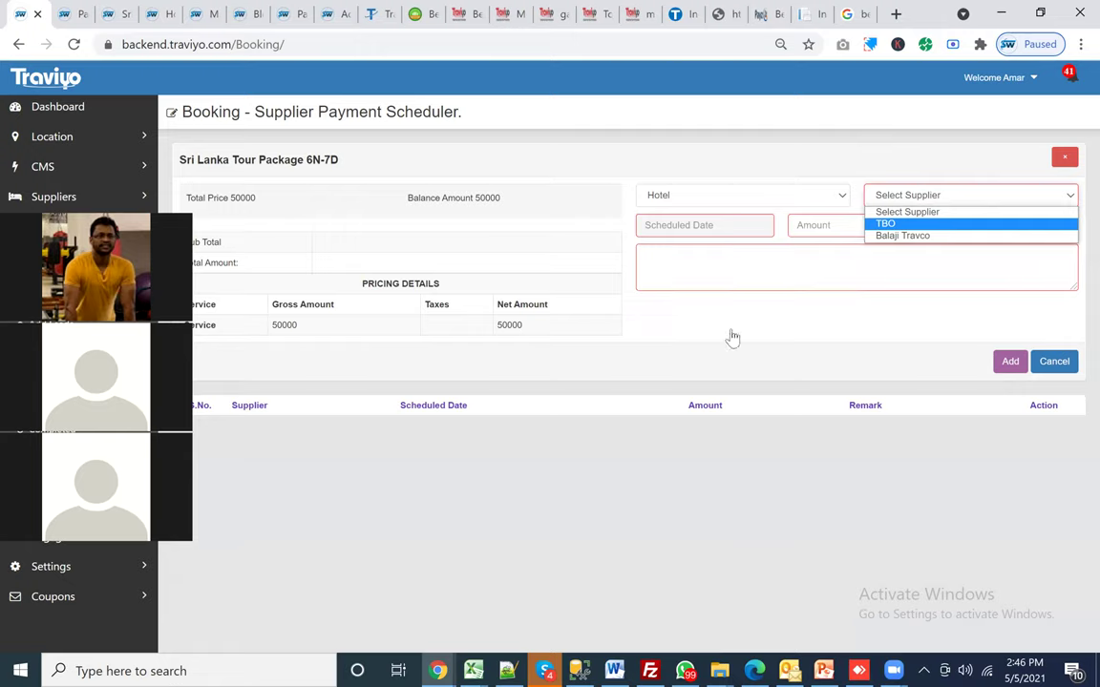
key("Return")
key("Tab")
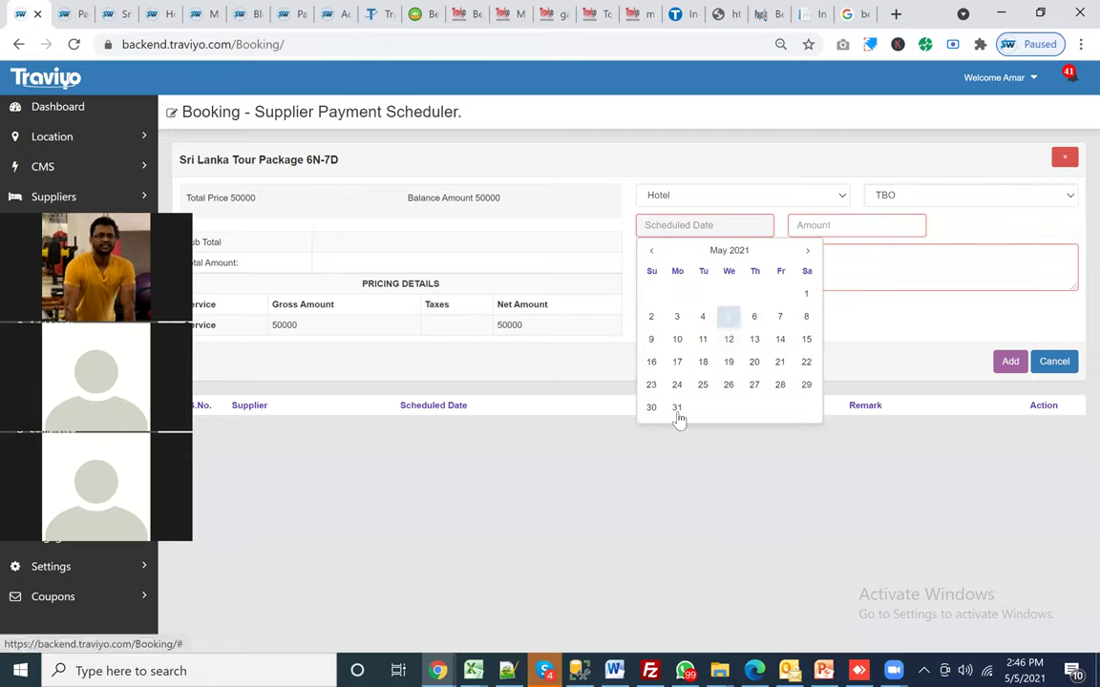
left_click(822, 224)
type("10000")
left_click(816, 269)
type("Hotel")
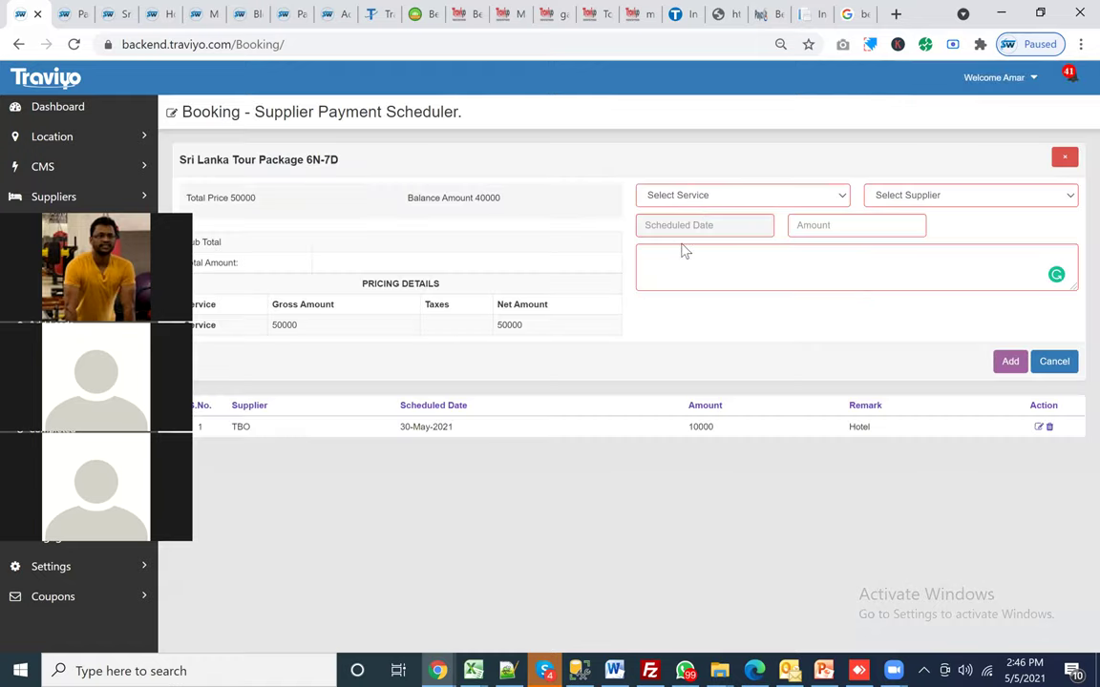
Step: Choose Flight as the service and RIYA Travels as the supplier for the next payment
left_click(707, 194)
key("Up")
key("Return")
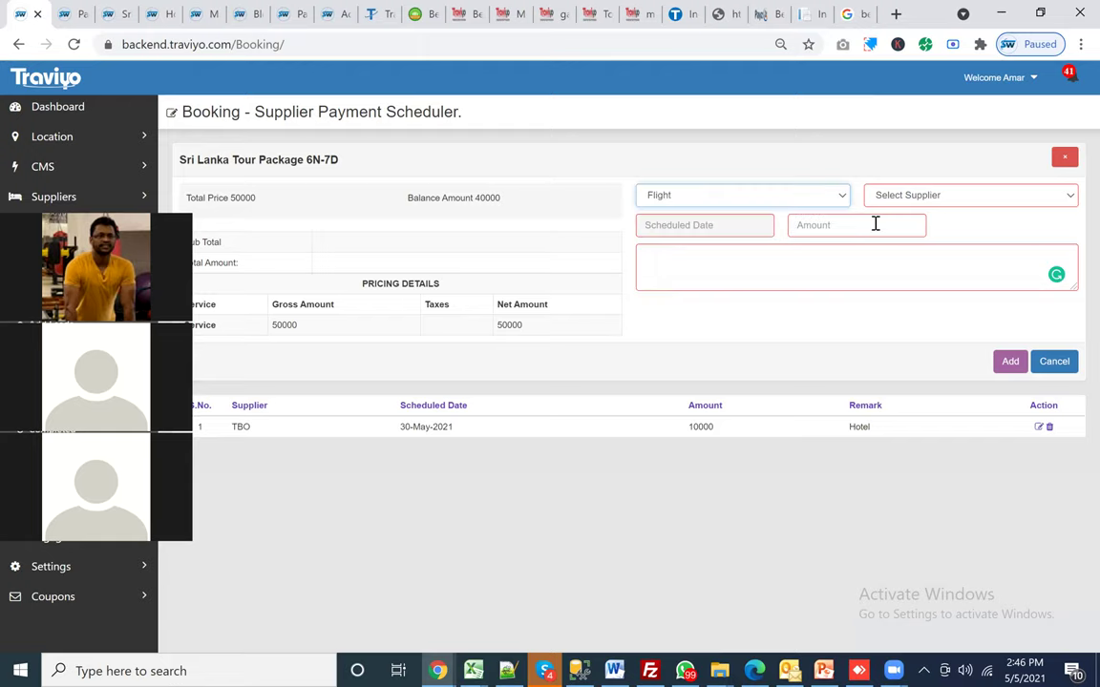
left_click(919, 196)
key("Return")
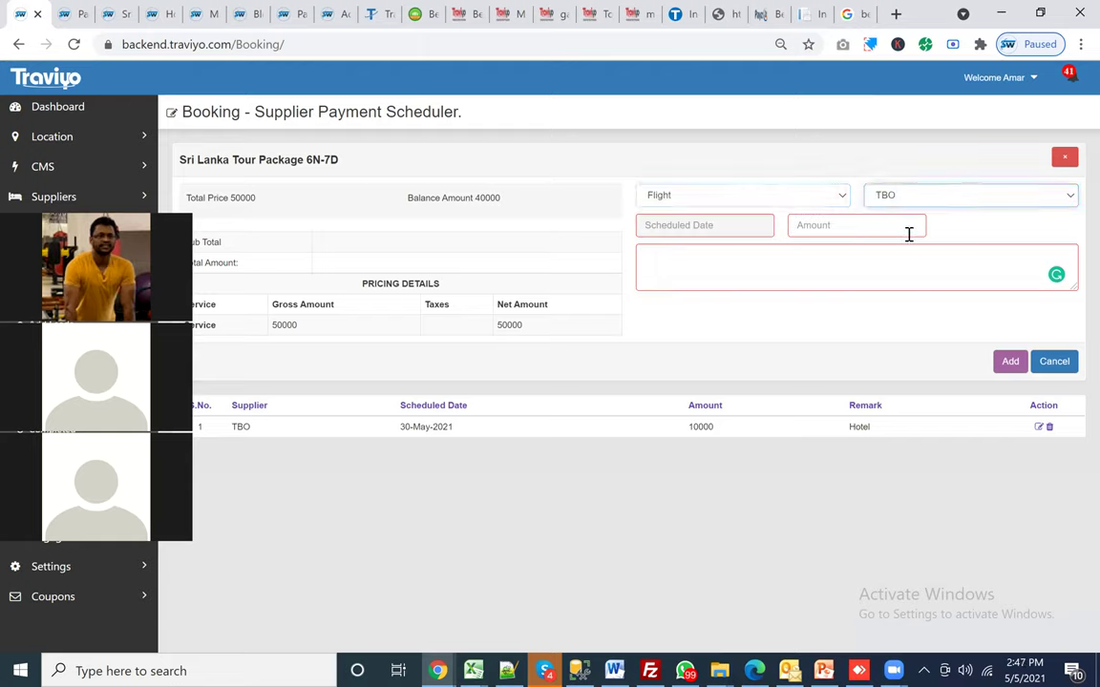
key("alt+Down")
key("Down")
key("Return")
Step: Schedule it for 02-Jun-2021 at 15000 with remark 'Flight Billing' and save
key("Tab")
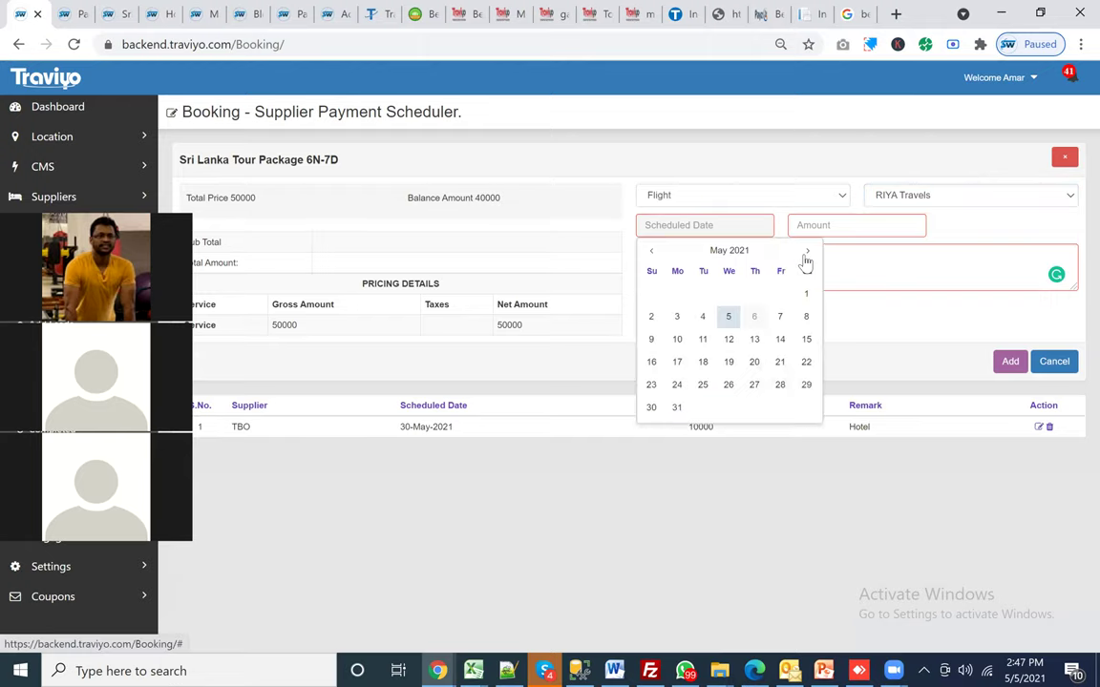
key("Down")
key("Down")
key("Down")
key("Down")
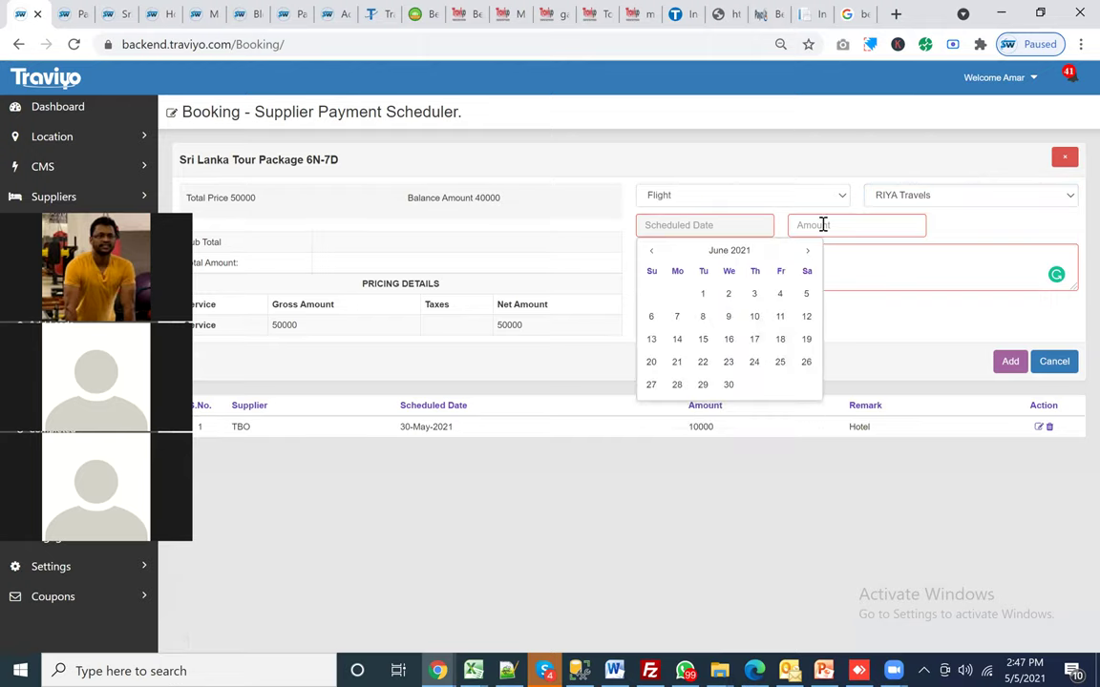
left_click(822, 225)
type("15000")
left_click(697, 271)
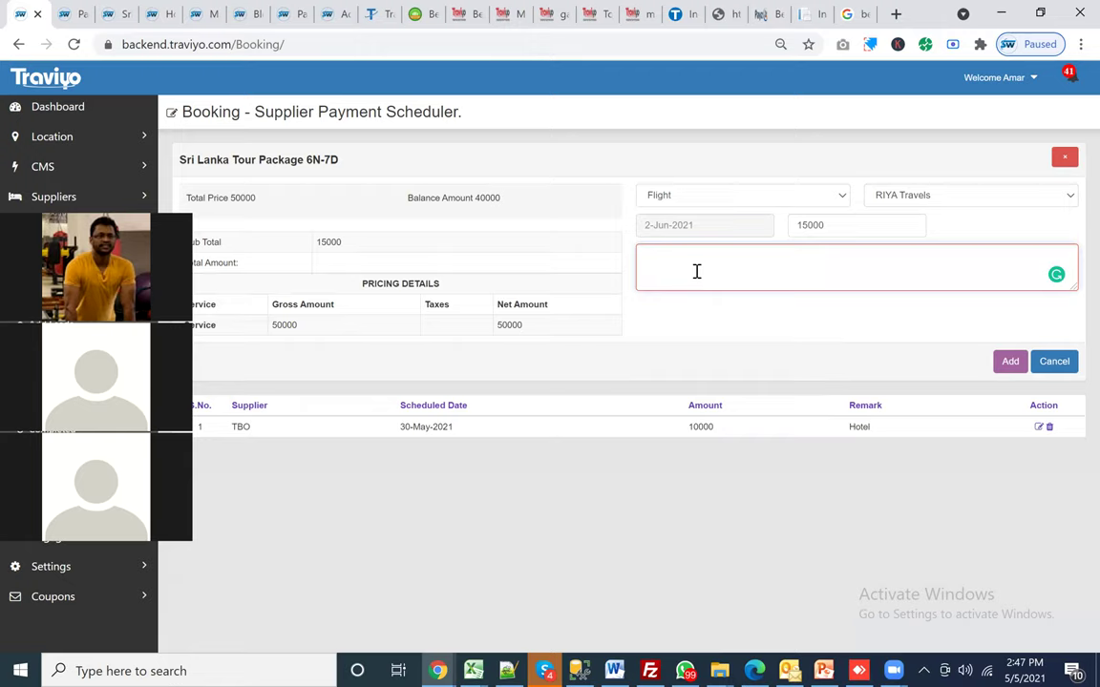
type("Flight Billing")
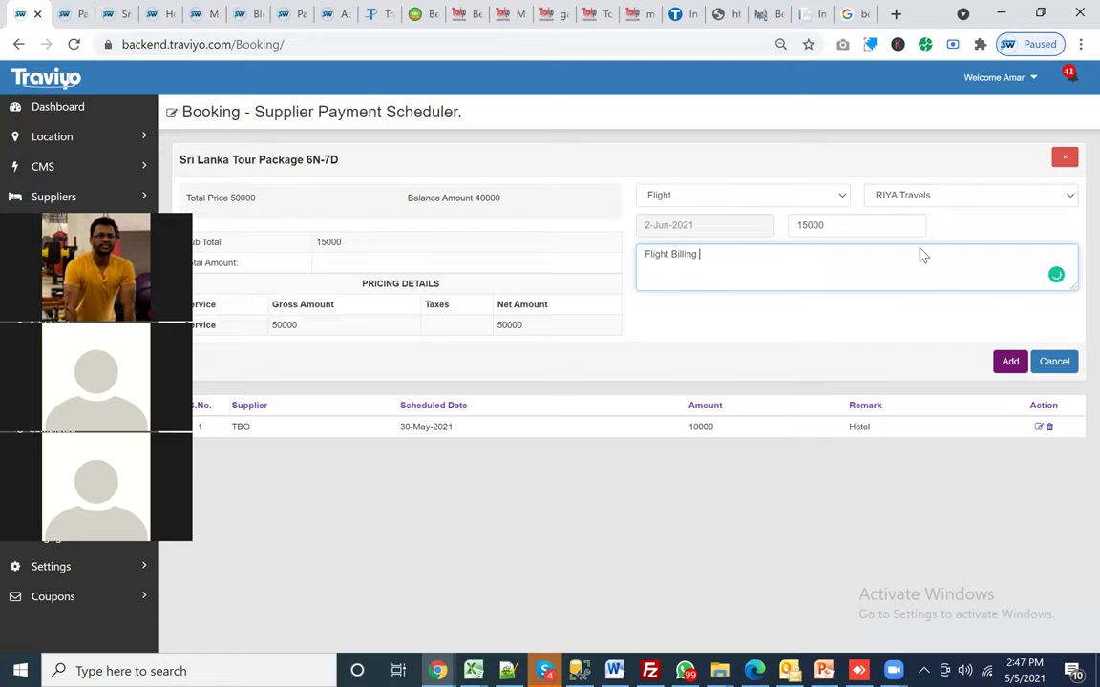
key("Return")
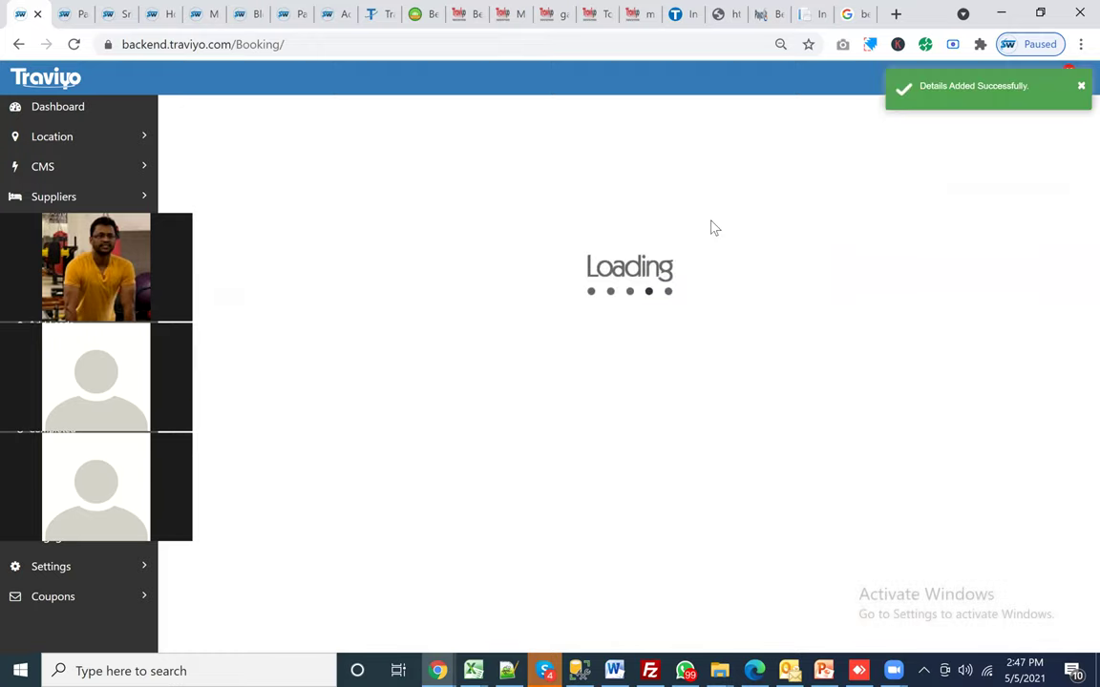
left_click(742, 192)
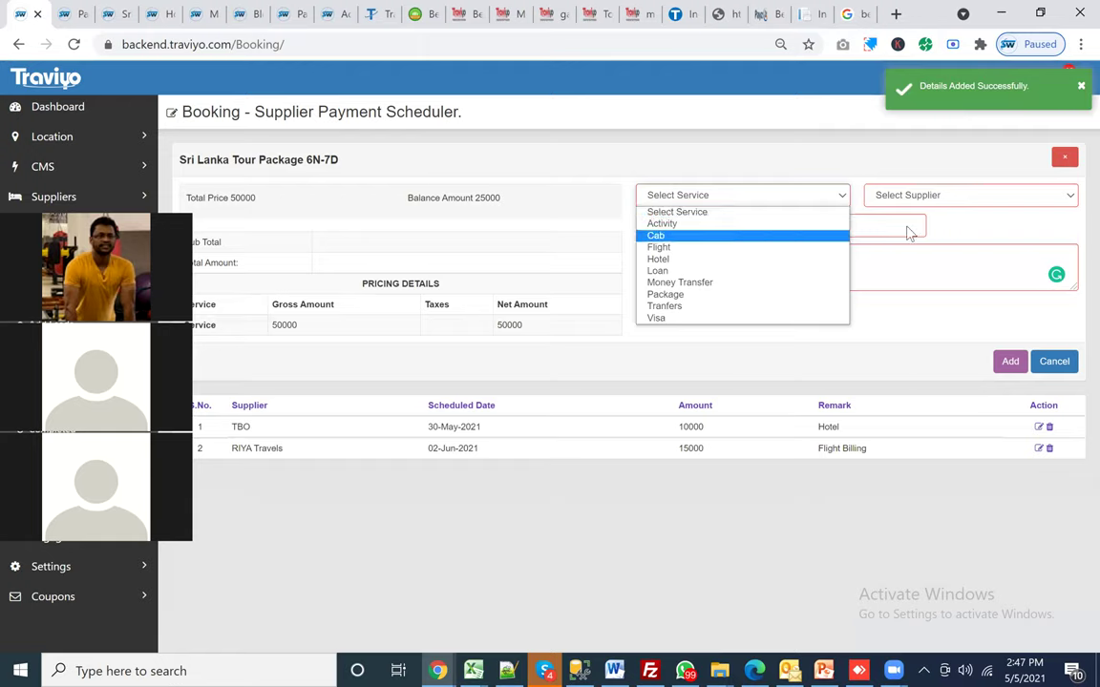
Step: Set up a third supplier payment: Activity service, KLOOK supplier, dated 15-May-2021
left_click(661, 223)
left_click(954, 195)
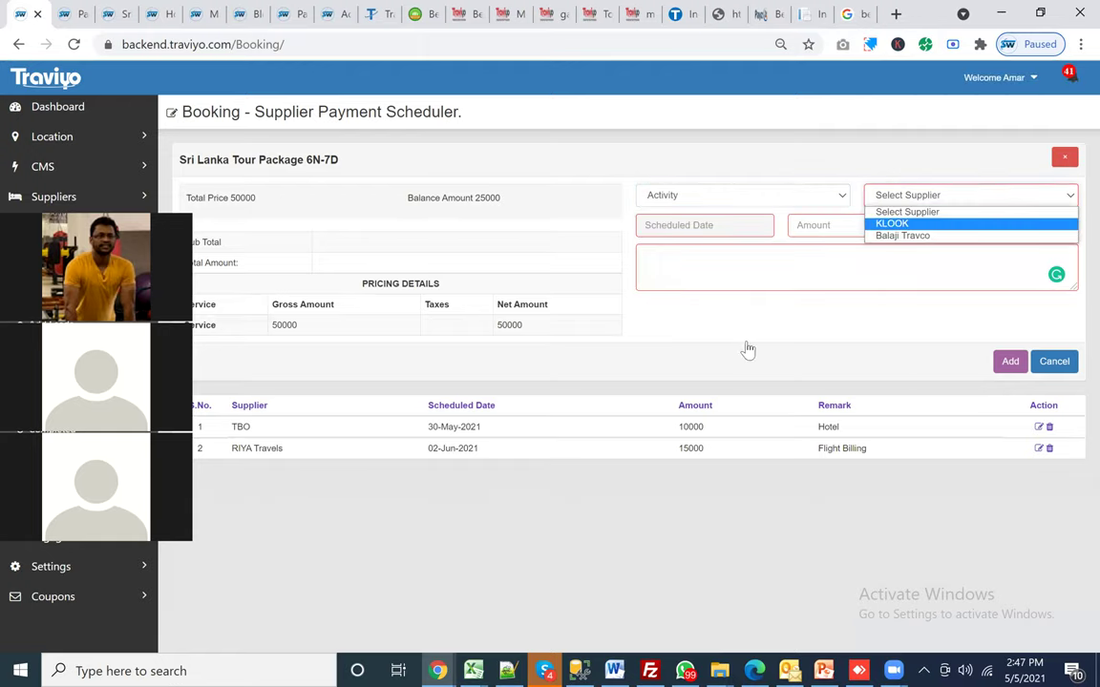
key("Return")
key("Tab")
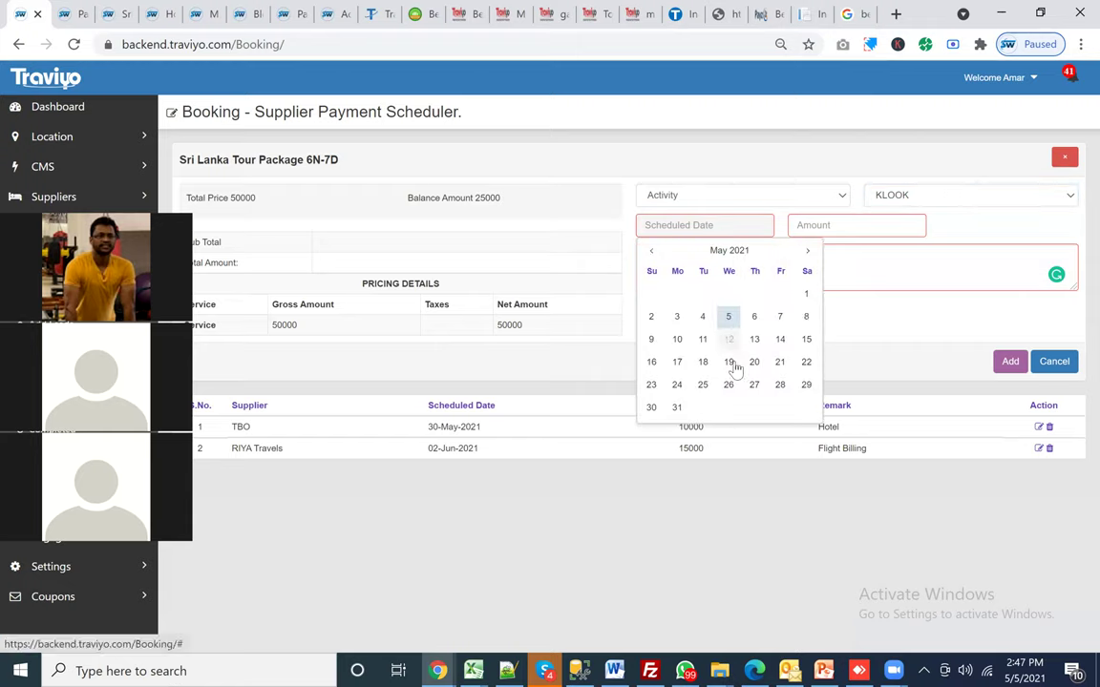
left_click(806, 339)
Step: Enter 10000 with remark 'Activity Billing' and add the KLOOK payment
left_click(853, 224)
type("10000")
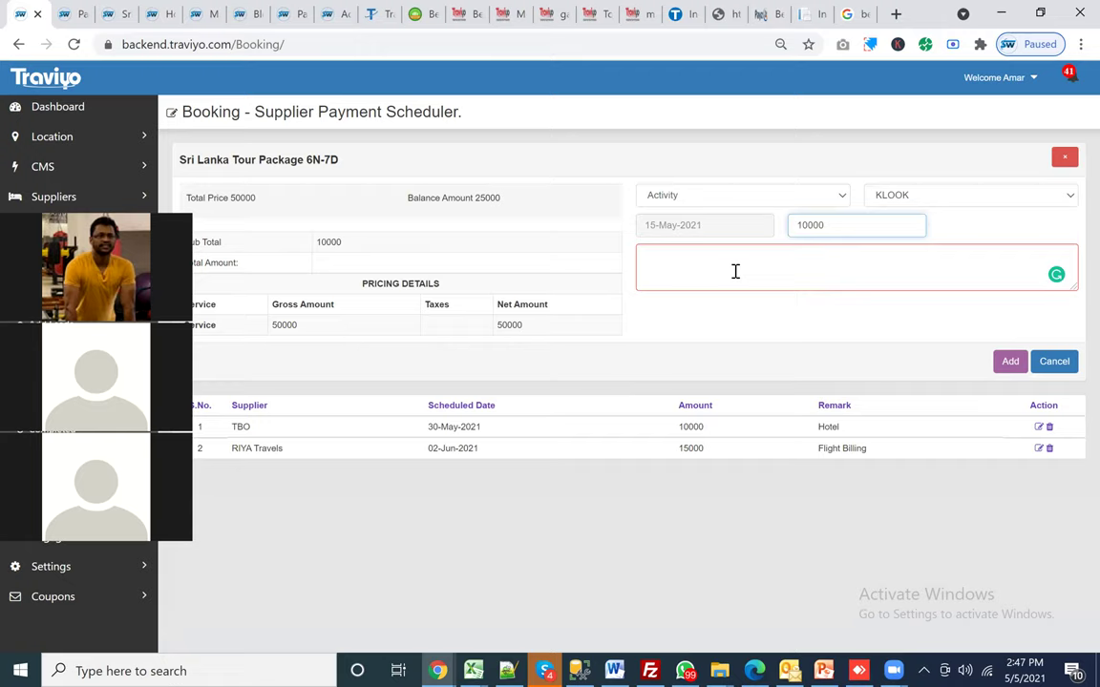
left_click(735, 271)
type("t")
type("or")
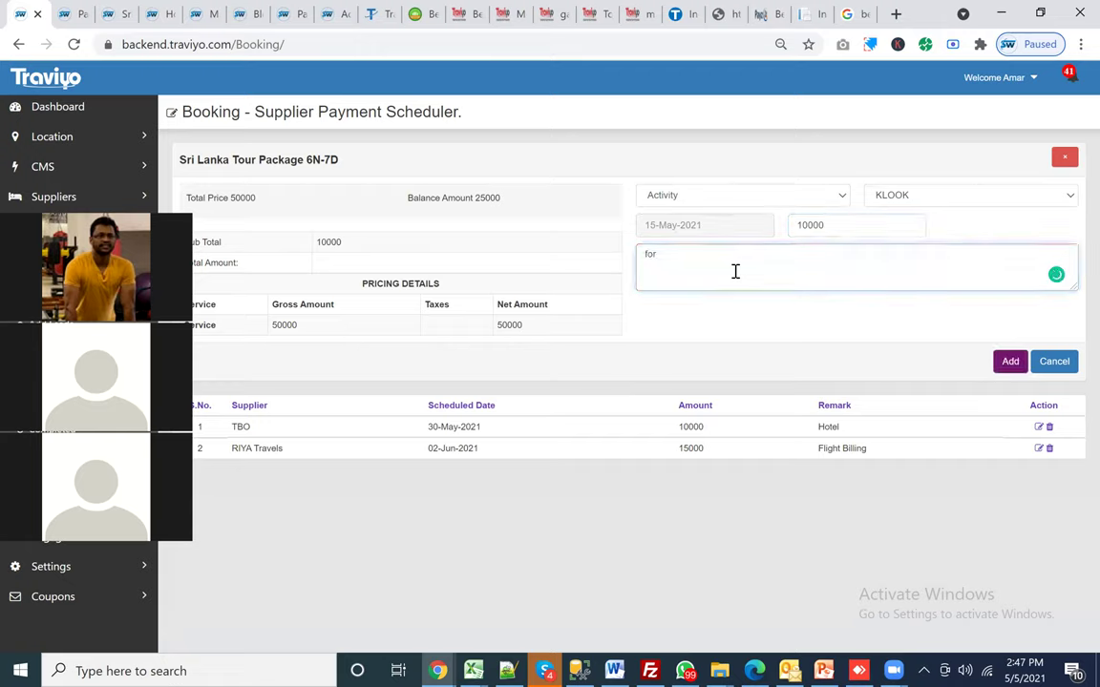
key("BackSpace")
key("BackSpace")
key("BackSpace")
key("BackSpace")
type("Activity Billing")
left_click(1009, 362)
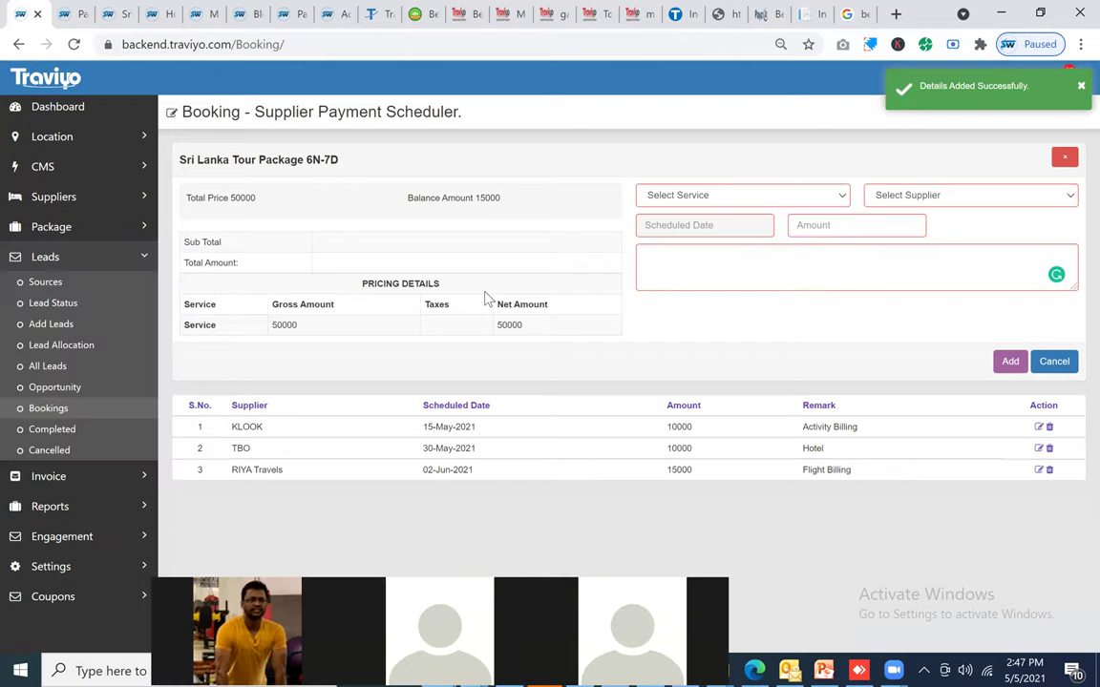
left_click(50, 361)
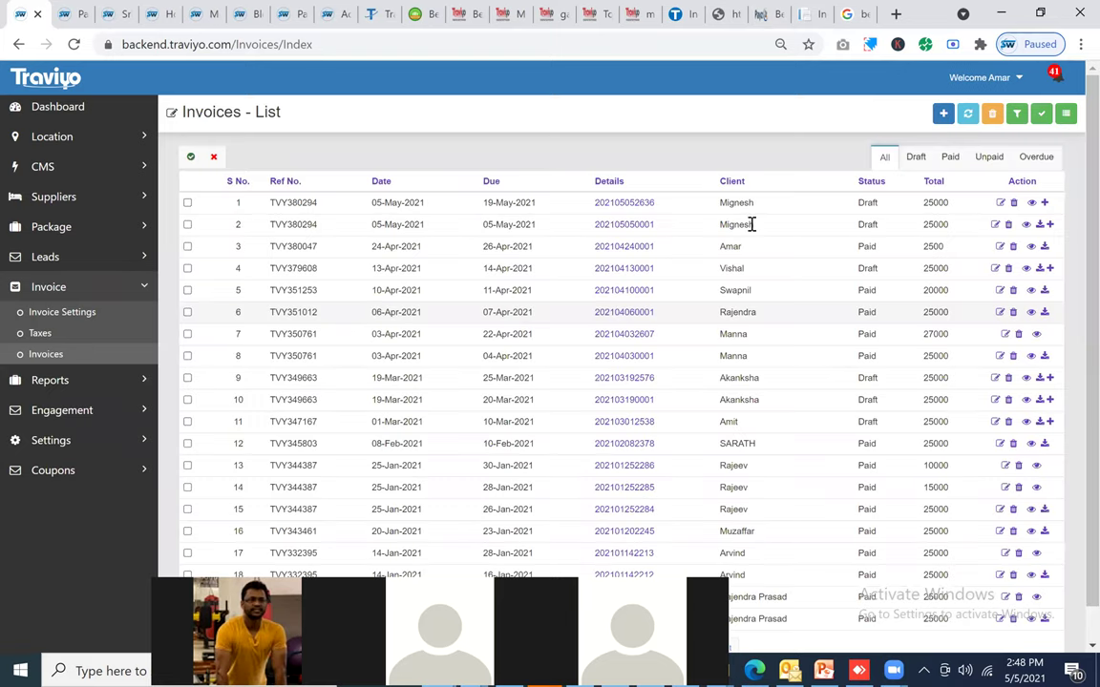
Step: Check the booking's two 25000 draft invoices, then open Suppliers > Supplier Payment in a new tab
left_click_drag(622, 203, 792, 226)
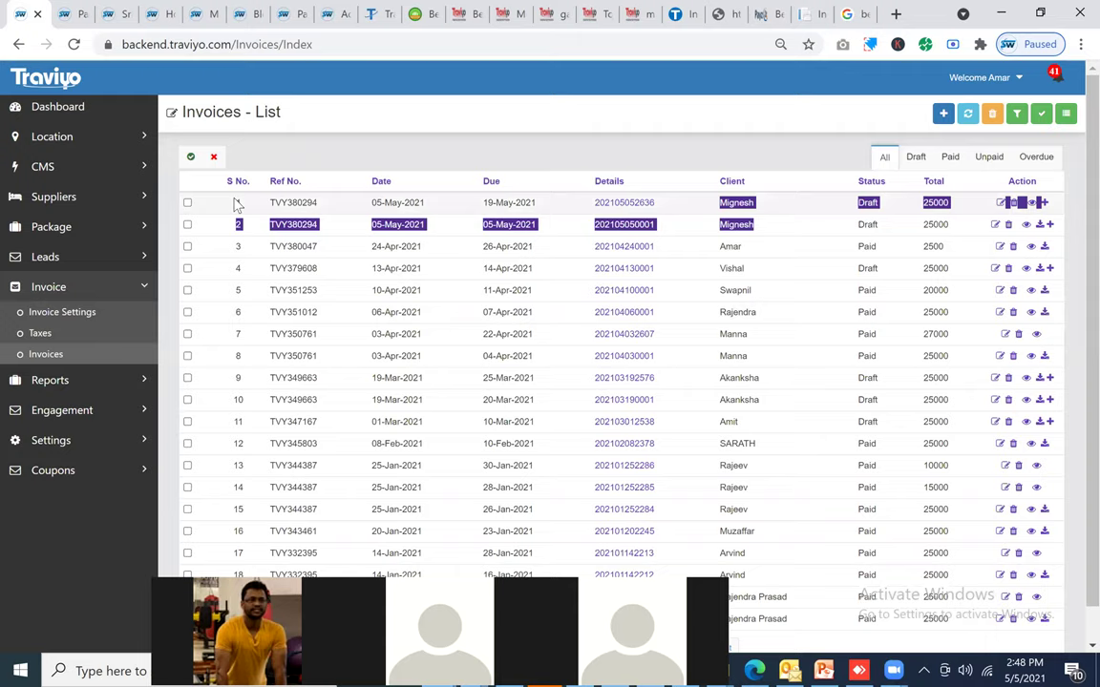
left_click_drag(872, 225, 62, 201)
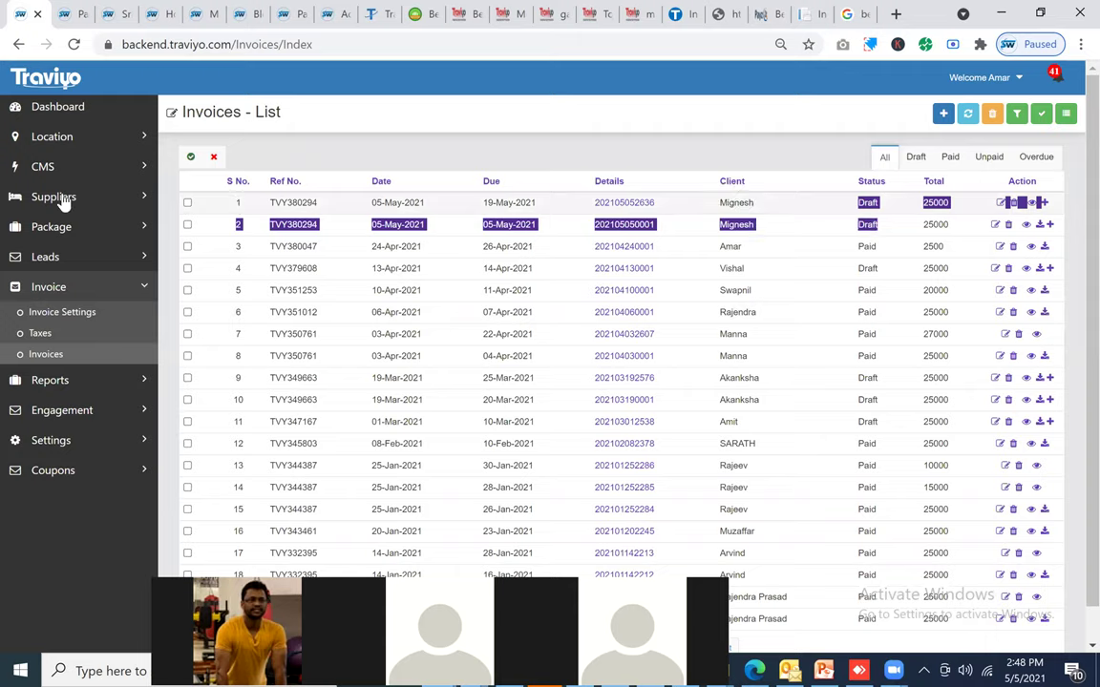
left_click(54, 196)
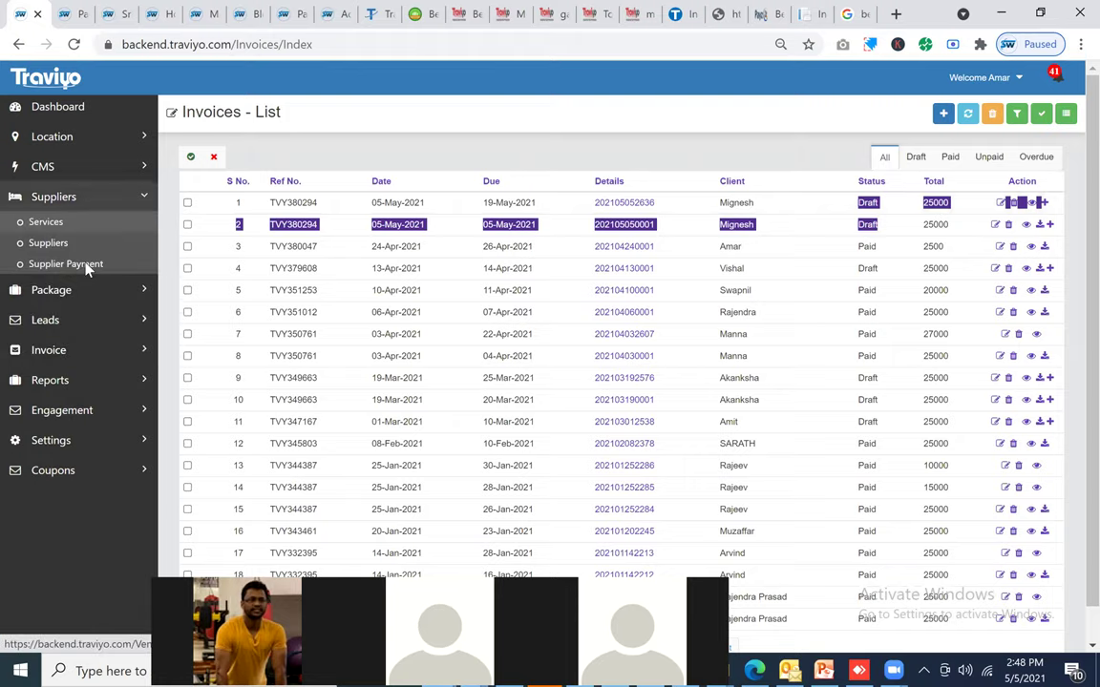
right_click(71, 266)
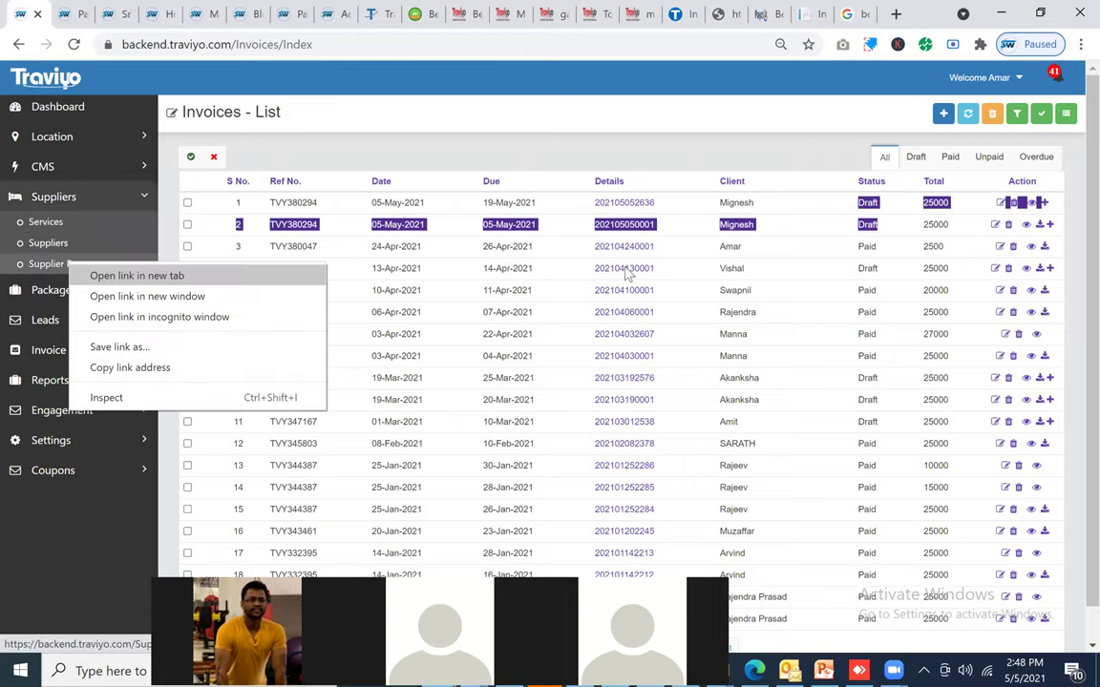
key("Return")
key("ctrl+Tab")
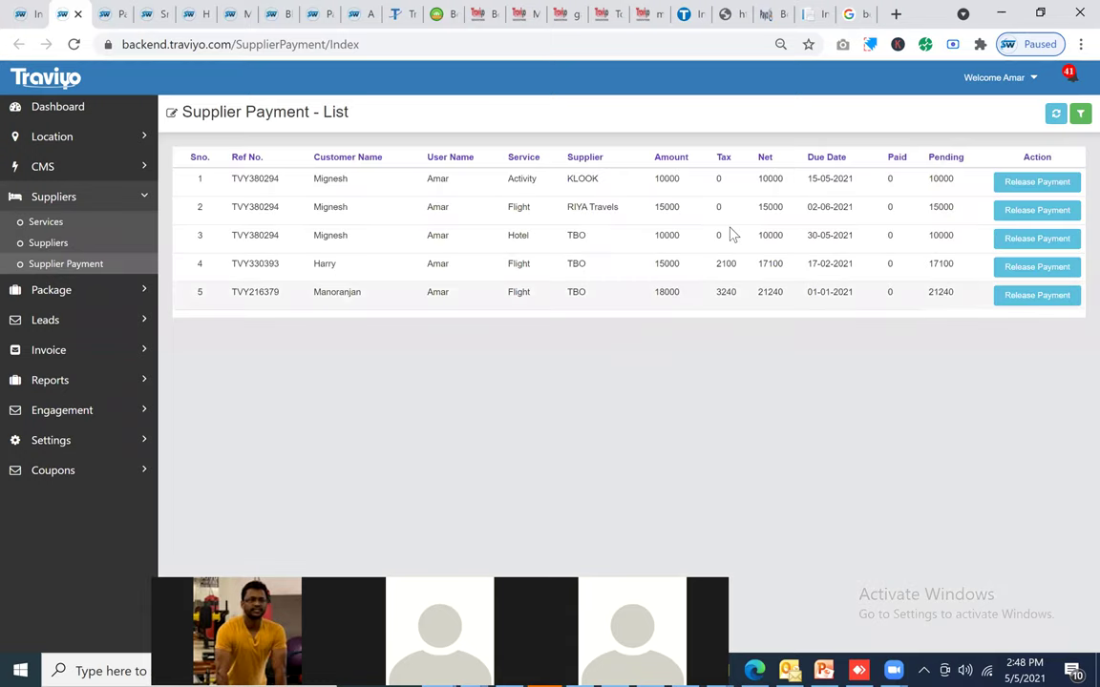
Step: Release the RIYA Travels 15000 flight payment by Cash Payment with ITC ticked, and submit
left_click(1031, 212)
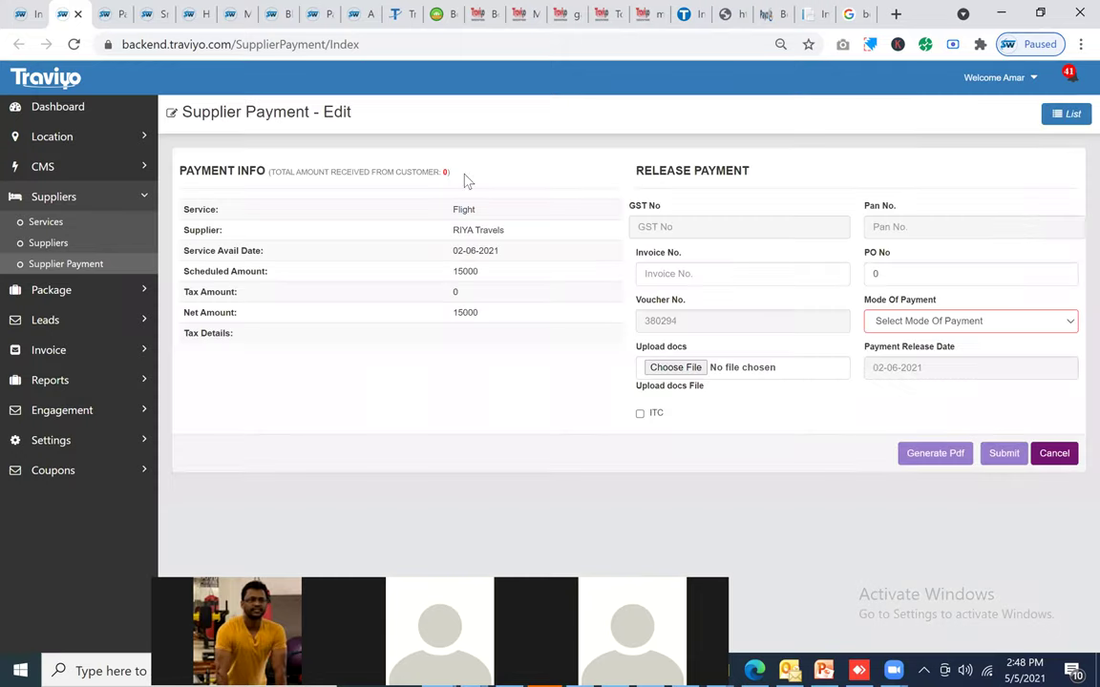
left_click_drag(451, 173, 300, 173)
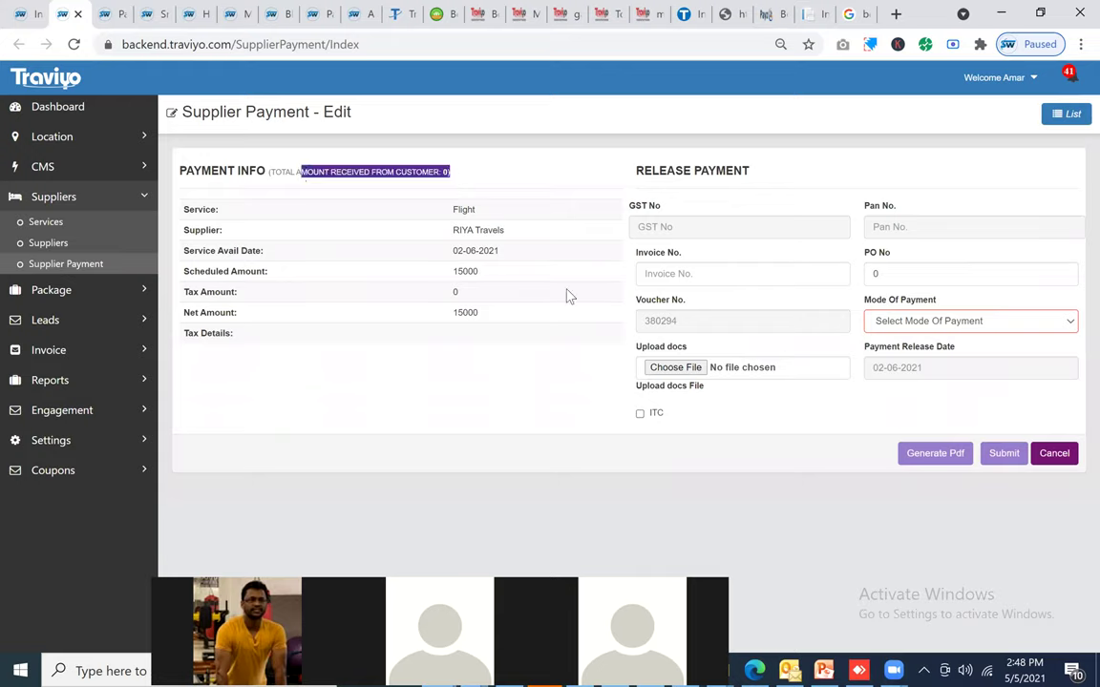
left_click(906, 323)
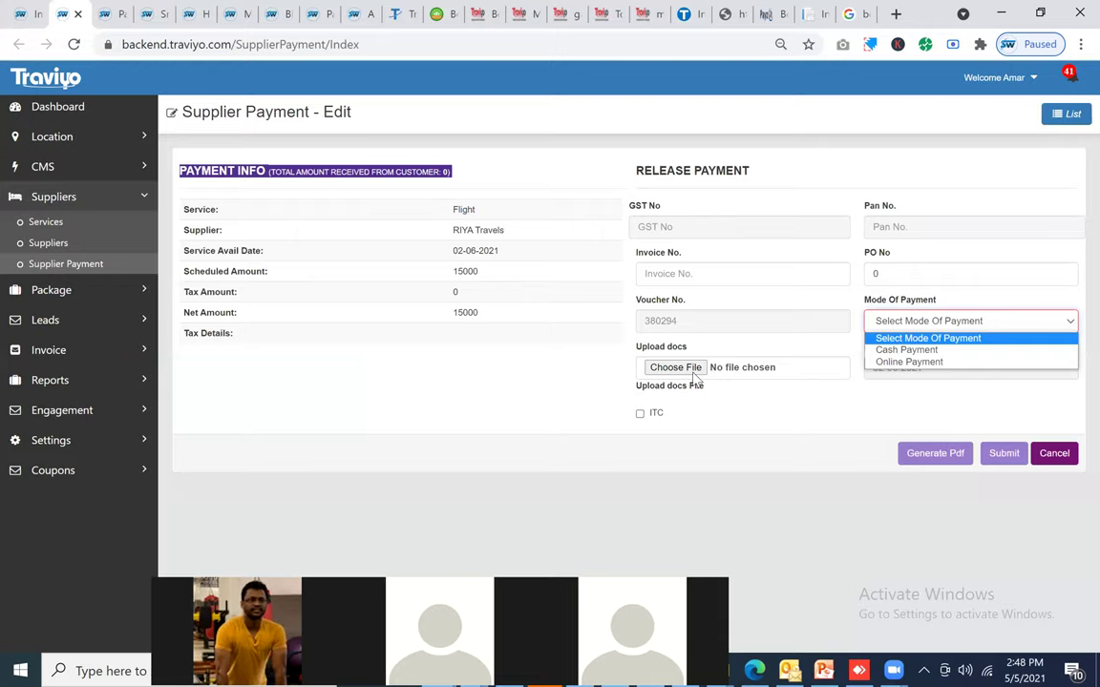
key("Down")
key("Return")
left_click(657, 417)
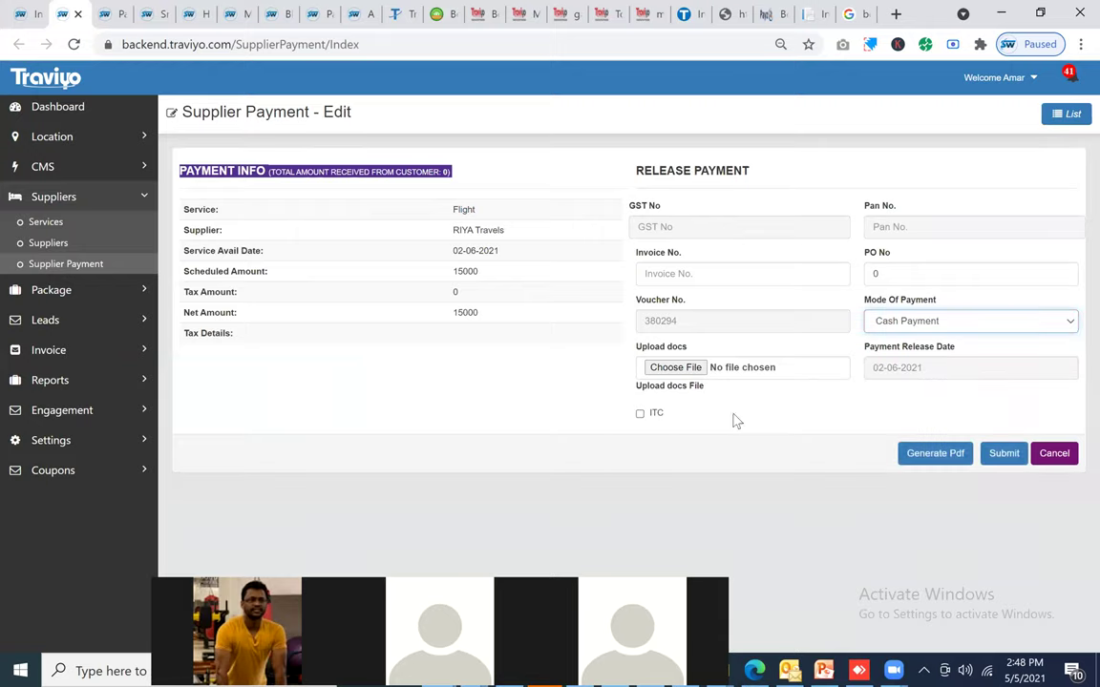
left_click(1004, 454)
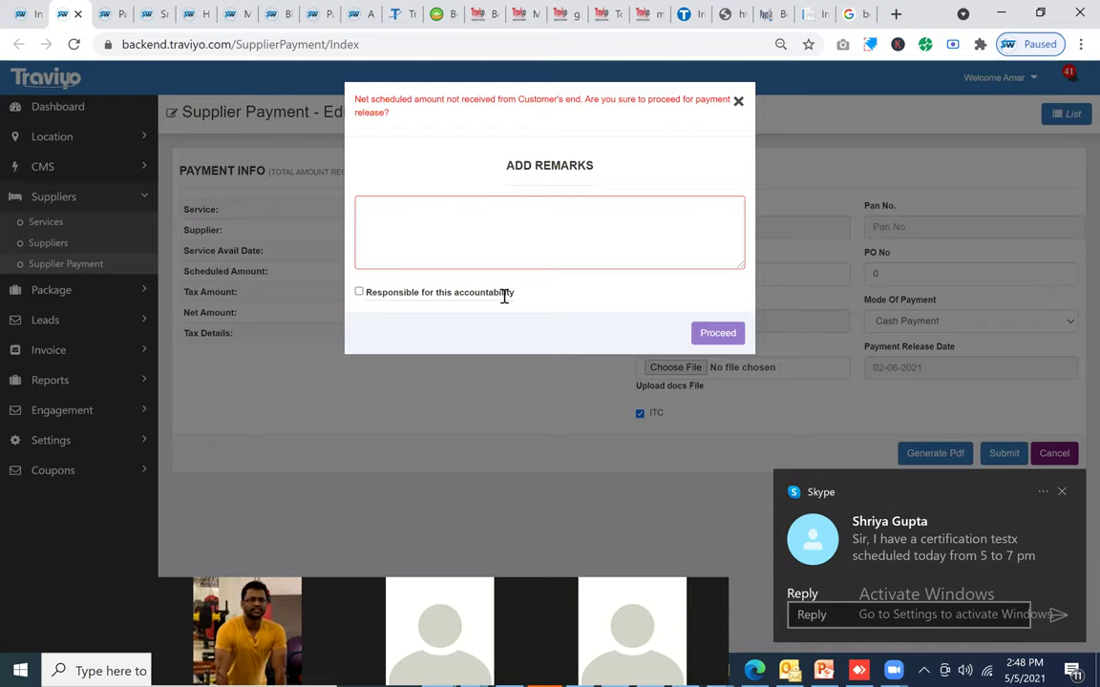
Step: Dismiss the unpaid-customer remarks warning and return to the Supplier Payment list
left_click(472, 230)
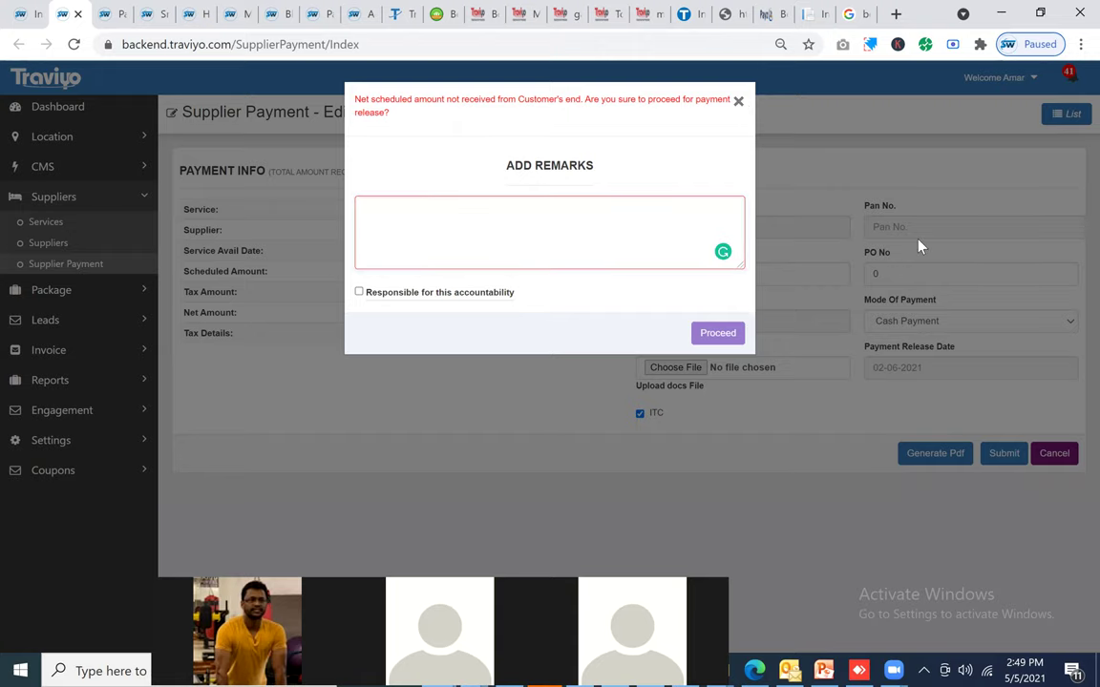
left_click(945, 210)
left_click(1053, 125)
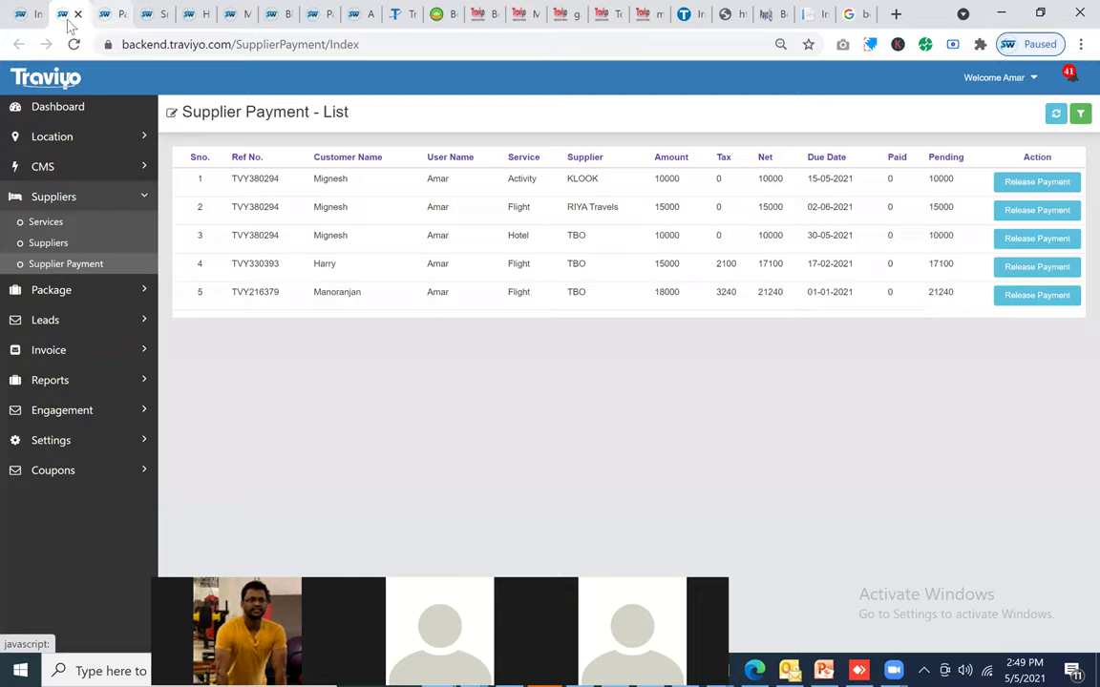
left_click(108, 14)
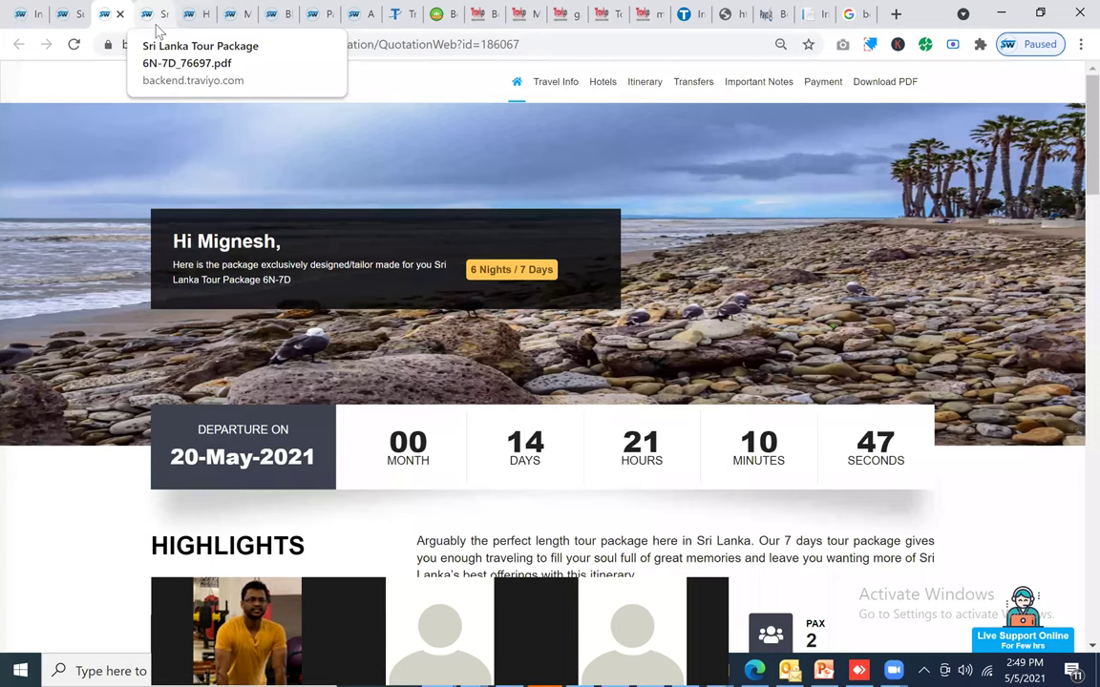
key("ctrl+shift+Tab")
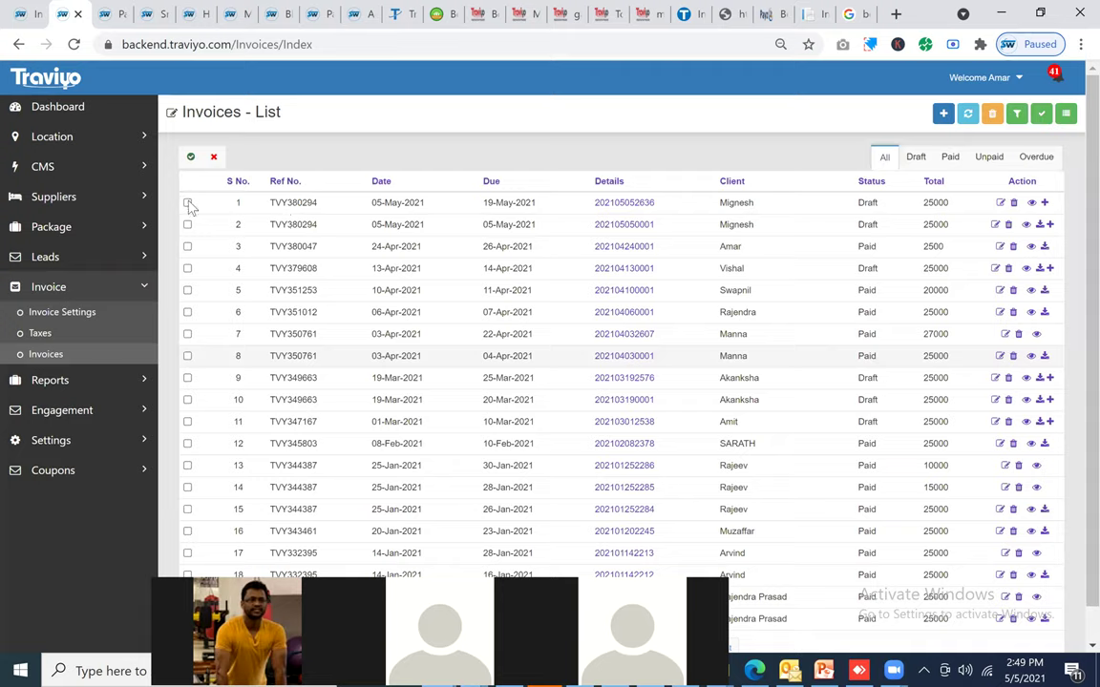
left_click(188, 224)
left_click(187, 203)
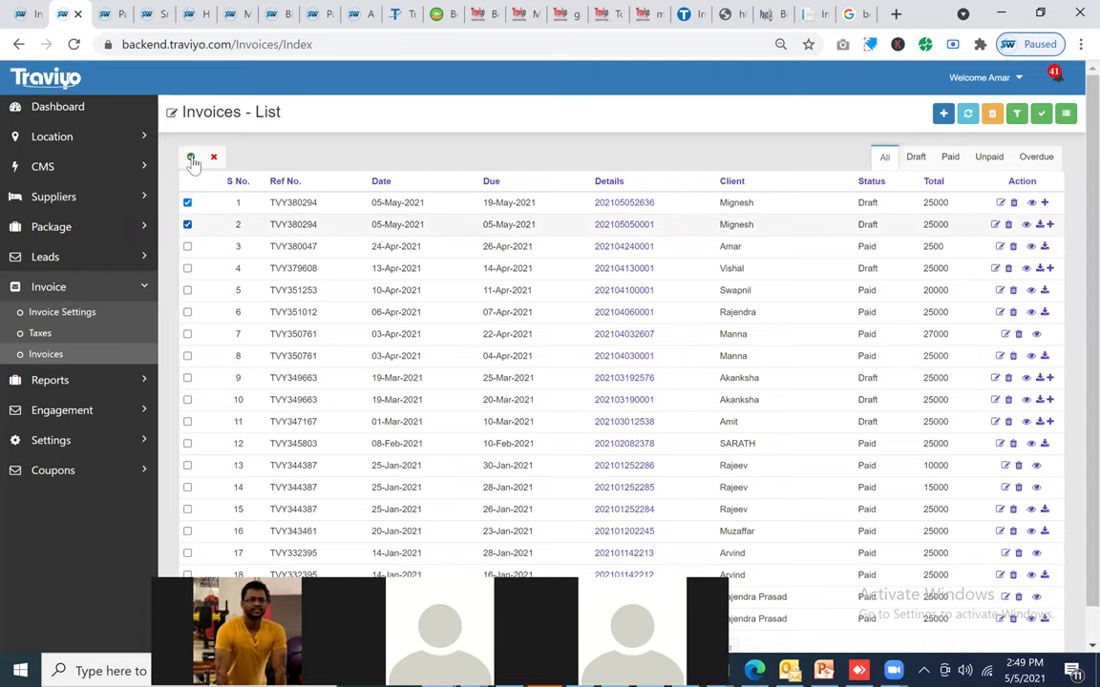
left_click(192, 158)
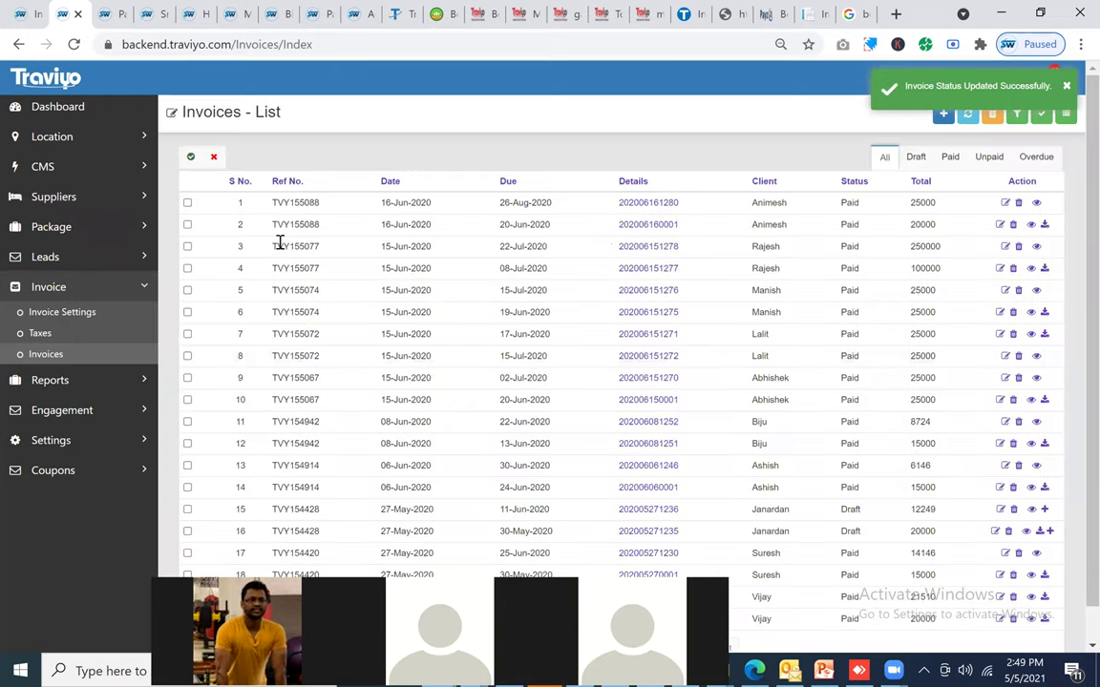
Step: Reopen the release form for the RIYA Travels 15000 flight supplier payment
left_click(98, 202)
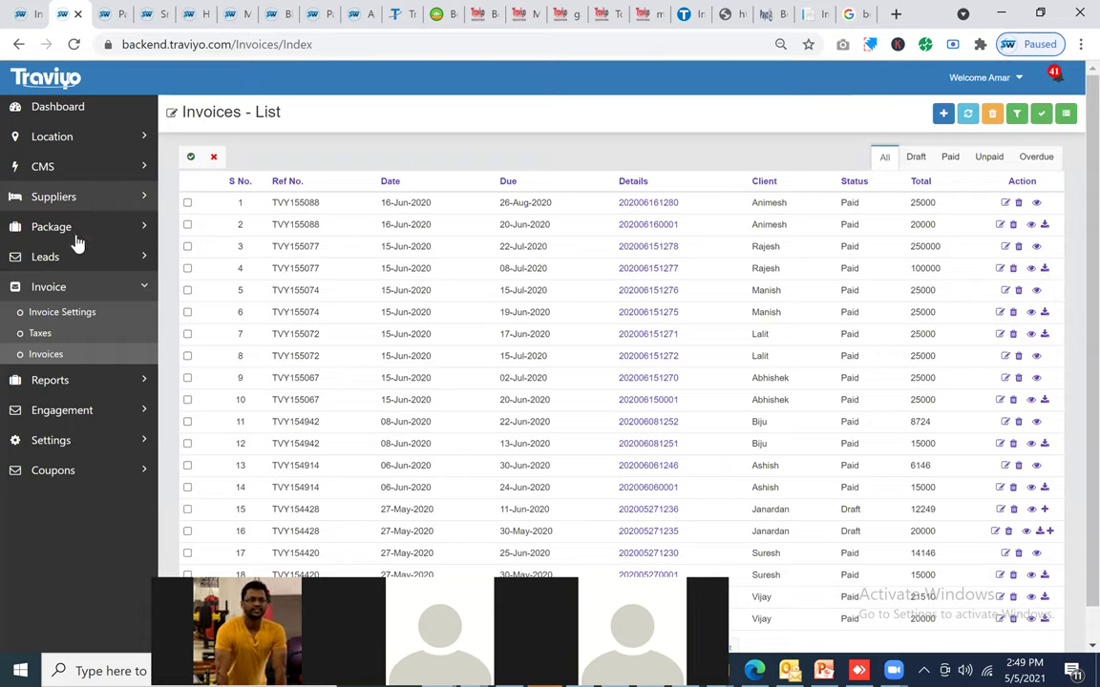
left_click(66, 264)
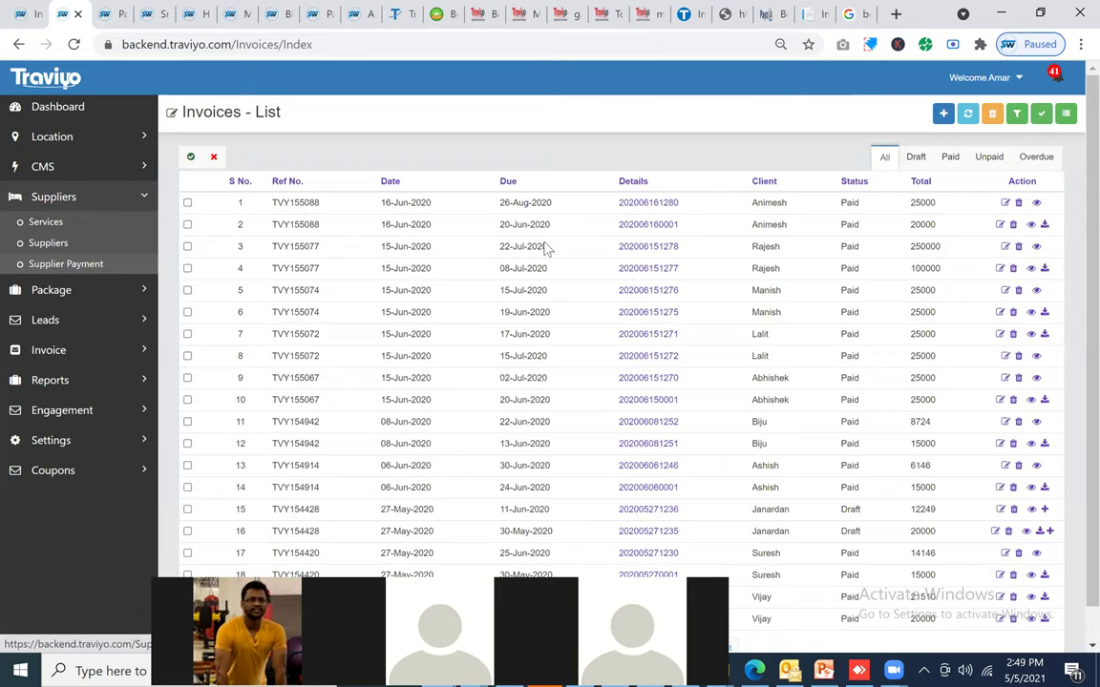
left_click(1026, 212)
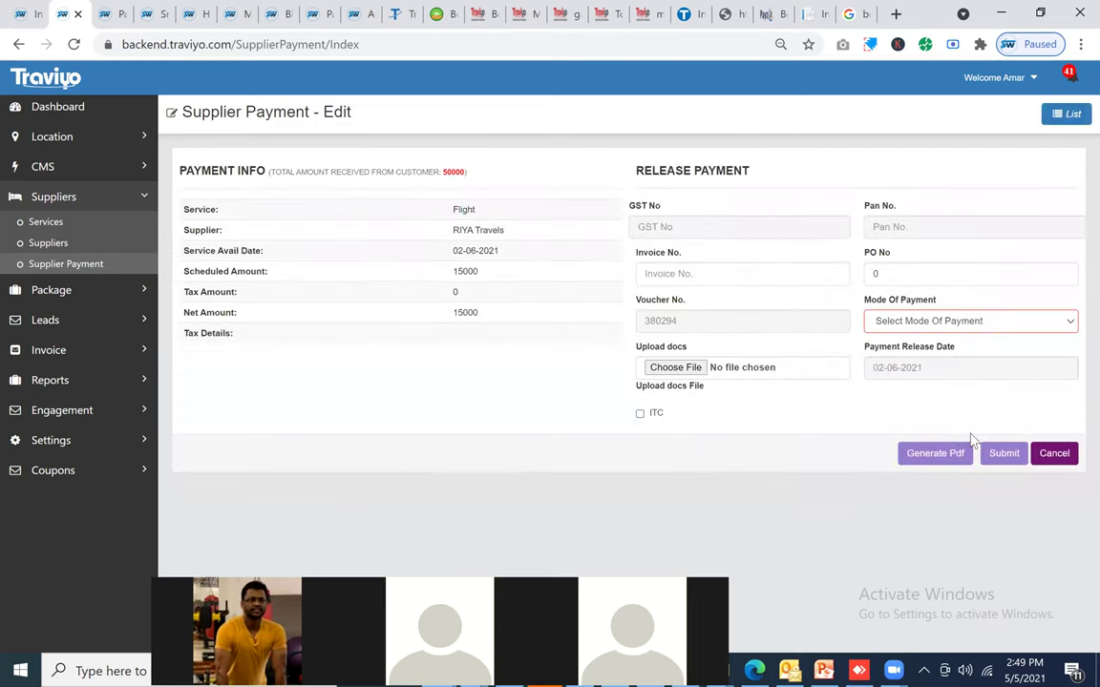
Step: Release the RIYA Travels flight and KLOOK activity payments with Cash Payment mode
left_click(955, 321)
left_click(907, 348)
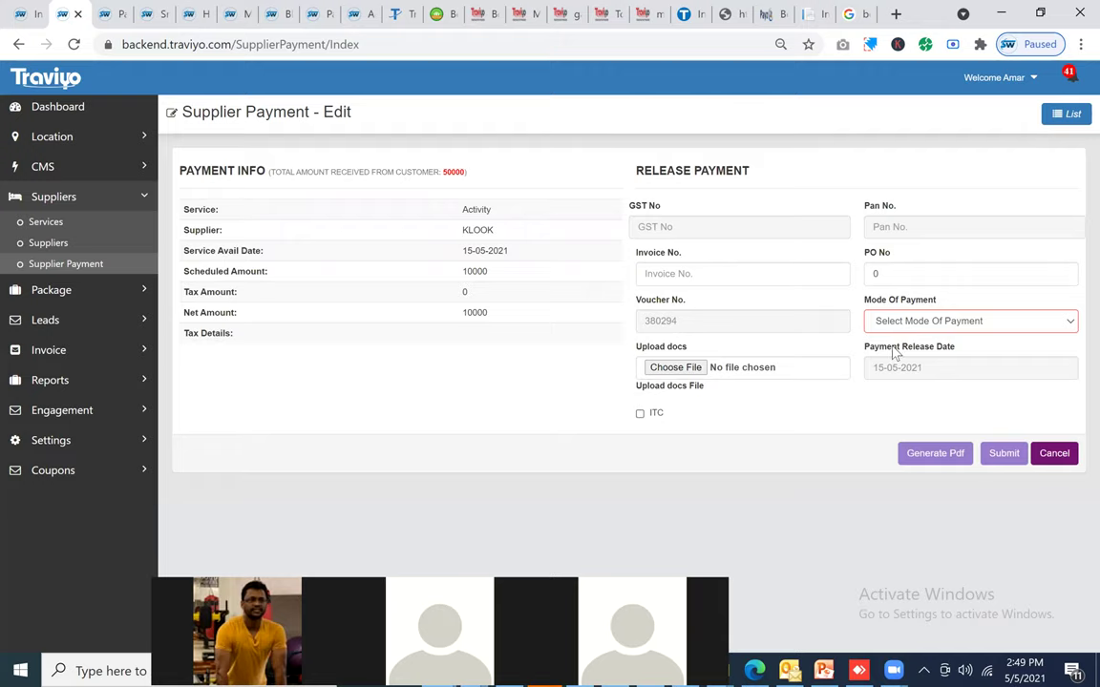
left_click(903, 323)
key("Down")
key("Return")
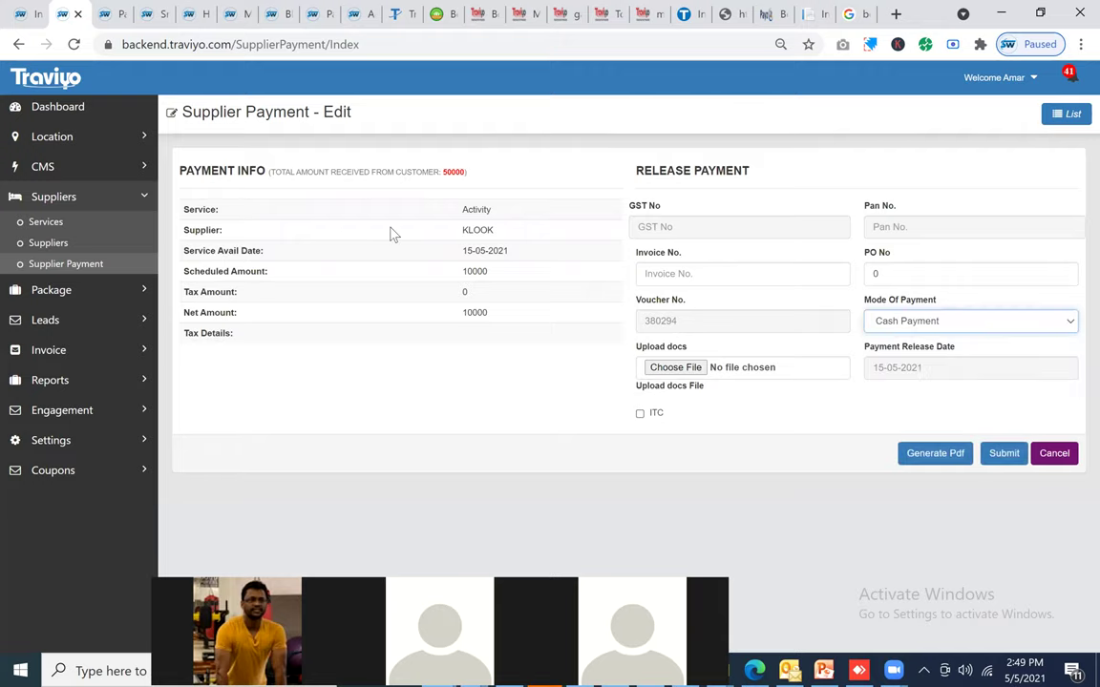
left_click(1004, 454)
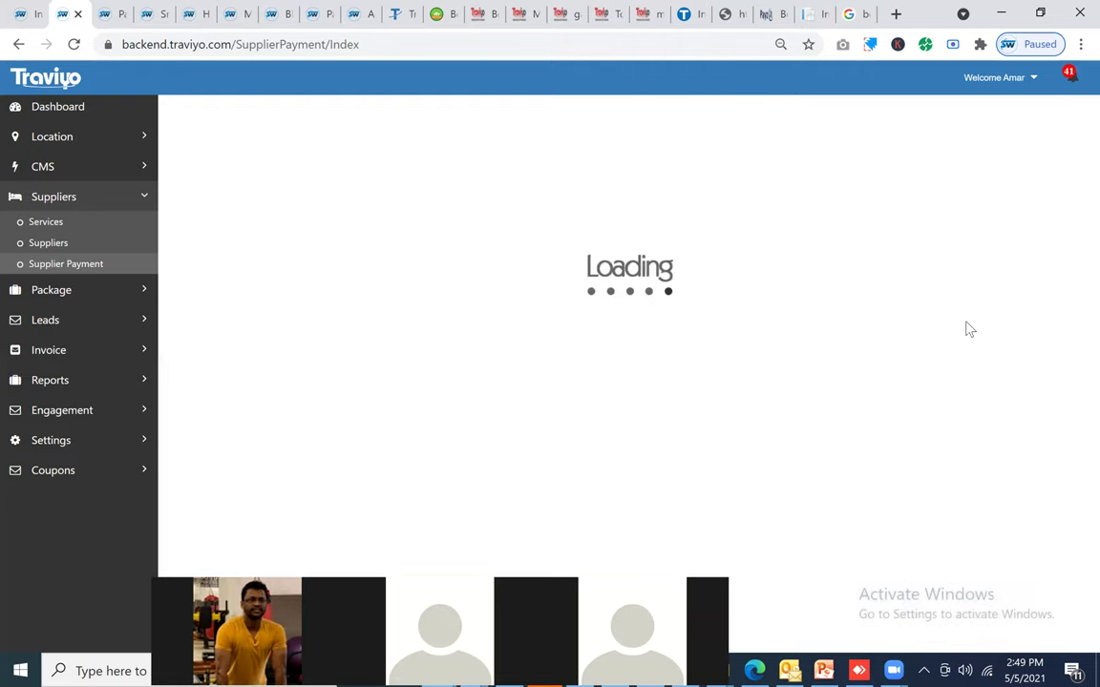
Step: Choose a payment mode for the TBO hotel supplier payment
key("alt+Down")
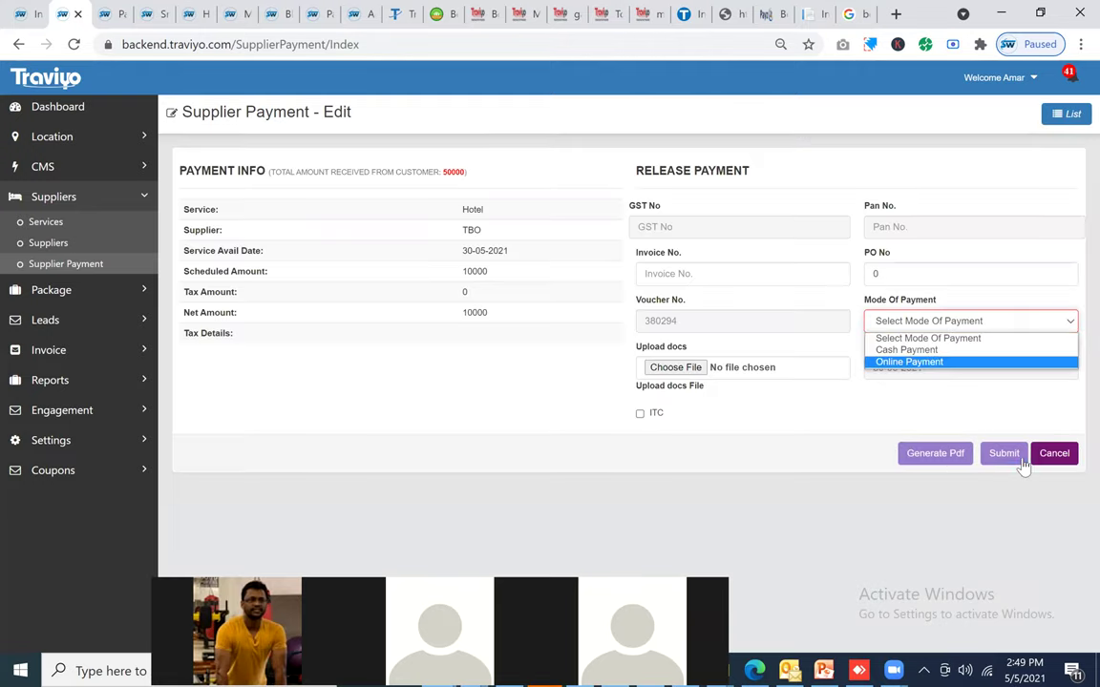
key("Up")
key("Return")
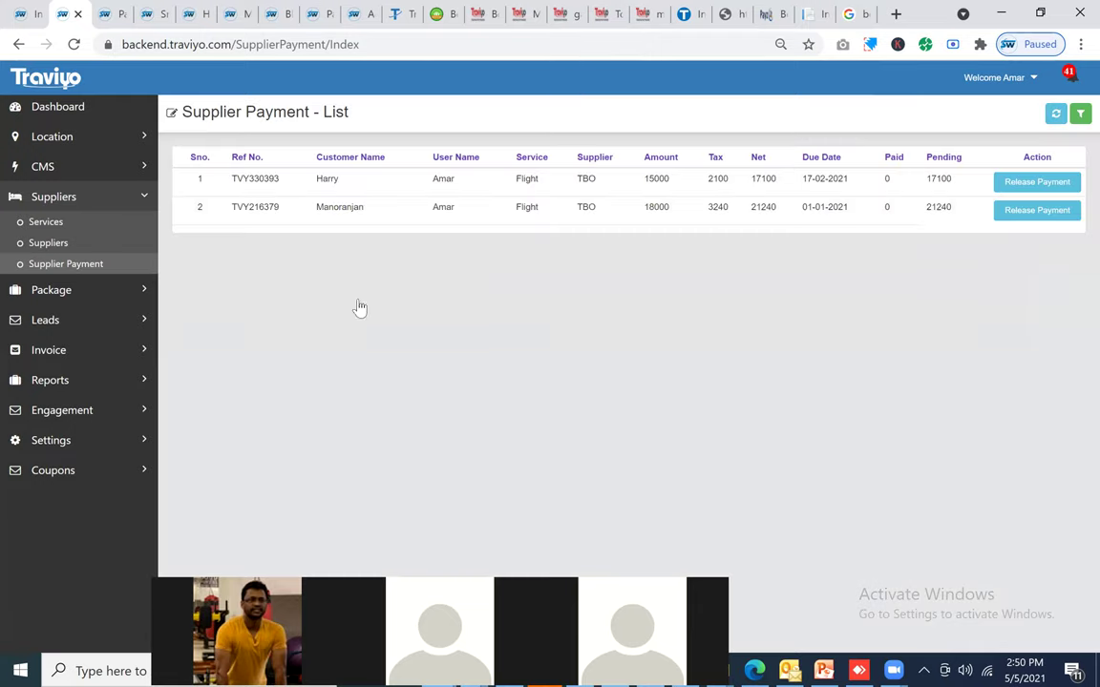
left_click(76, 323)
left_click(58, 417)
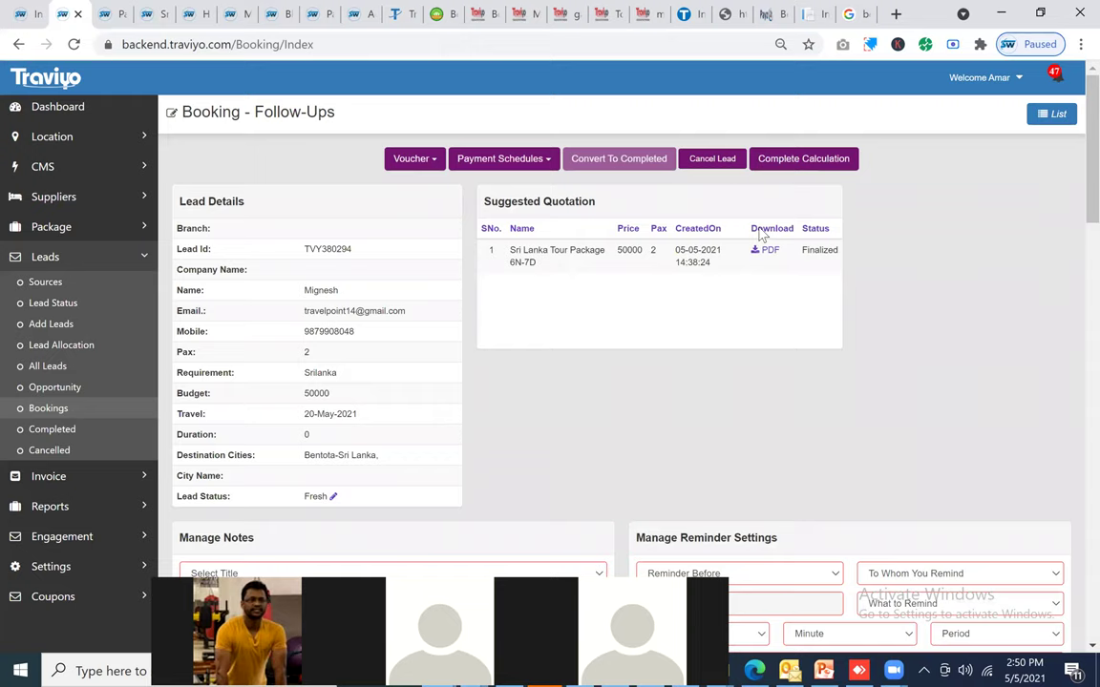
left_click(673, 256)
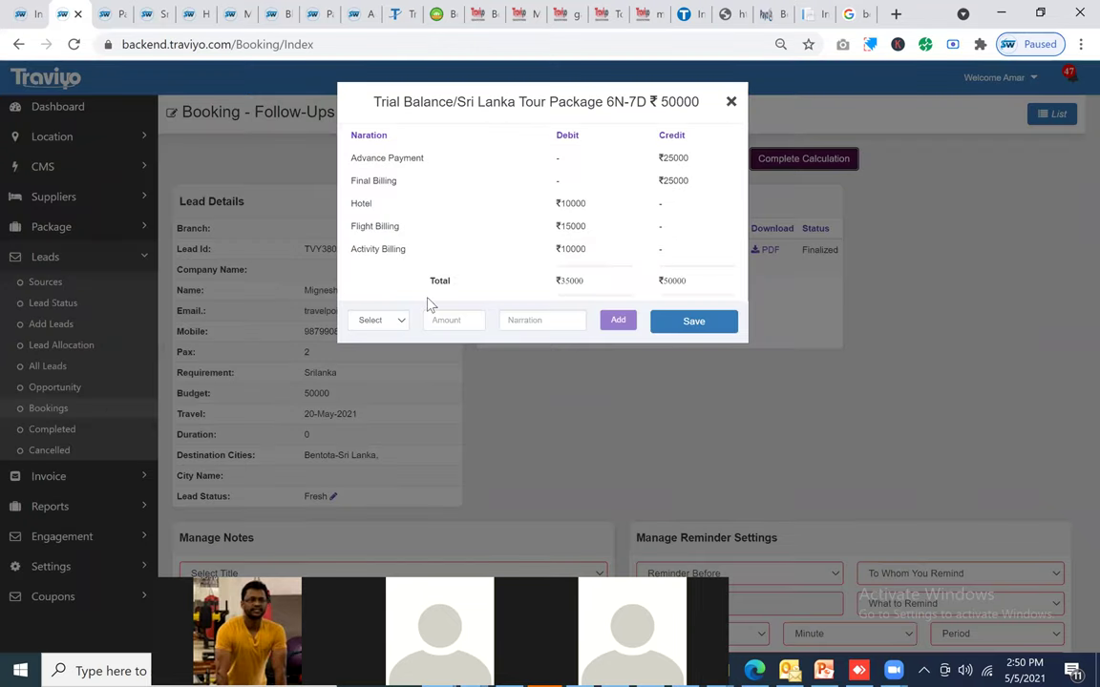
Step: Save the Sri Lanka Tour trial balance and confirm converting the booking to Completed
left_click(377, 320)
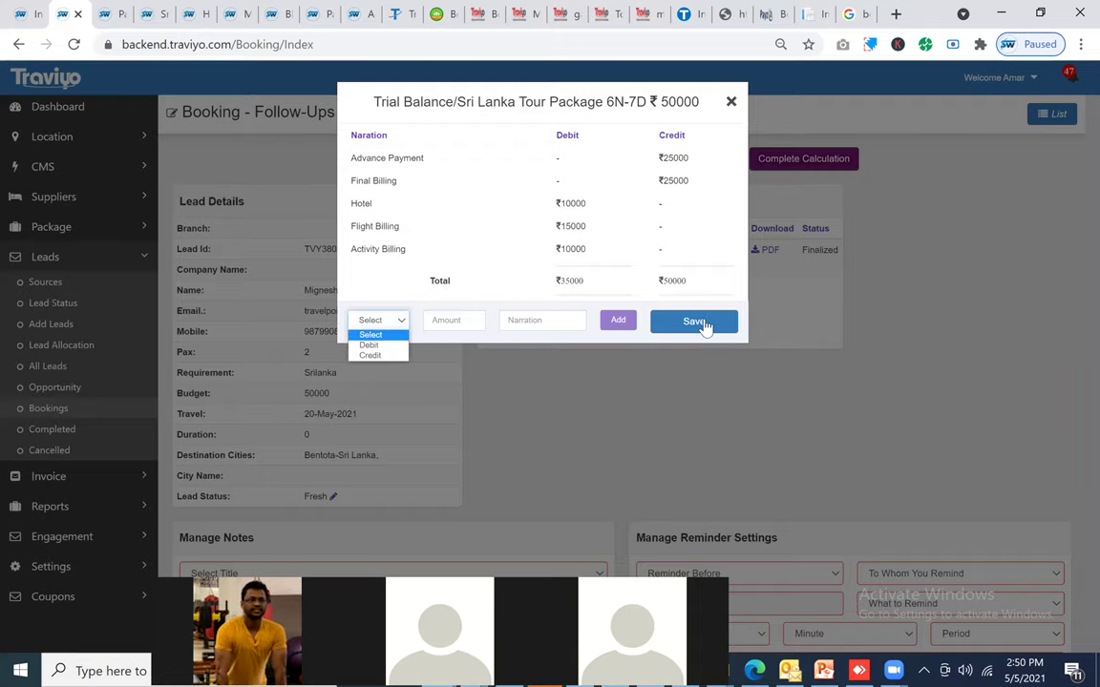
left_click(700, 323)
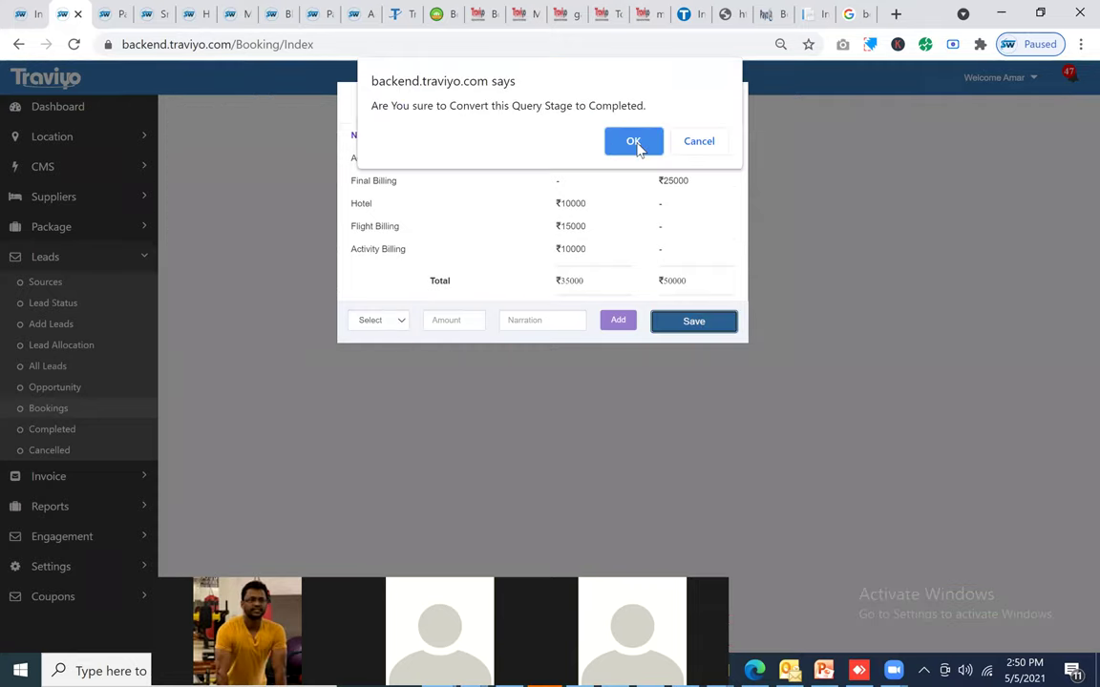
left_click(633, 141)
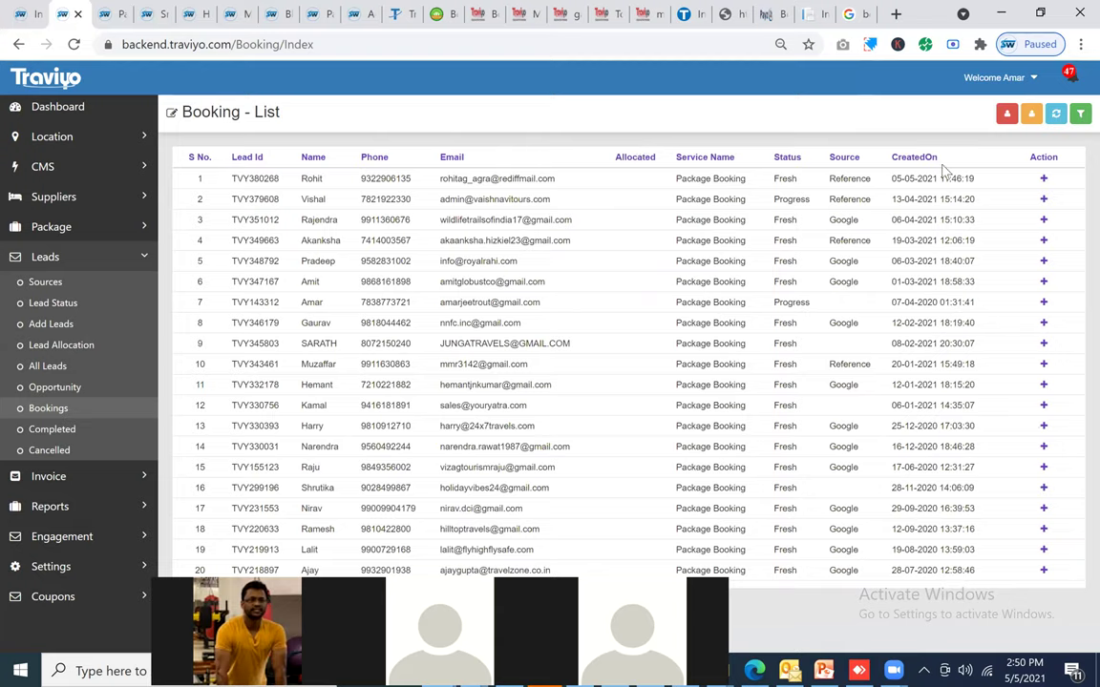
Step: Open the Sri Lanka booking's follow-ups and preview its 57000 Sri Lanka Tour Package quotation
left_click(1044, 181)
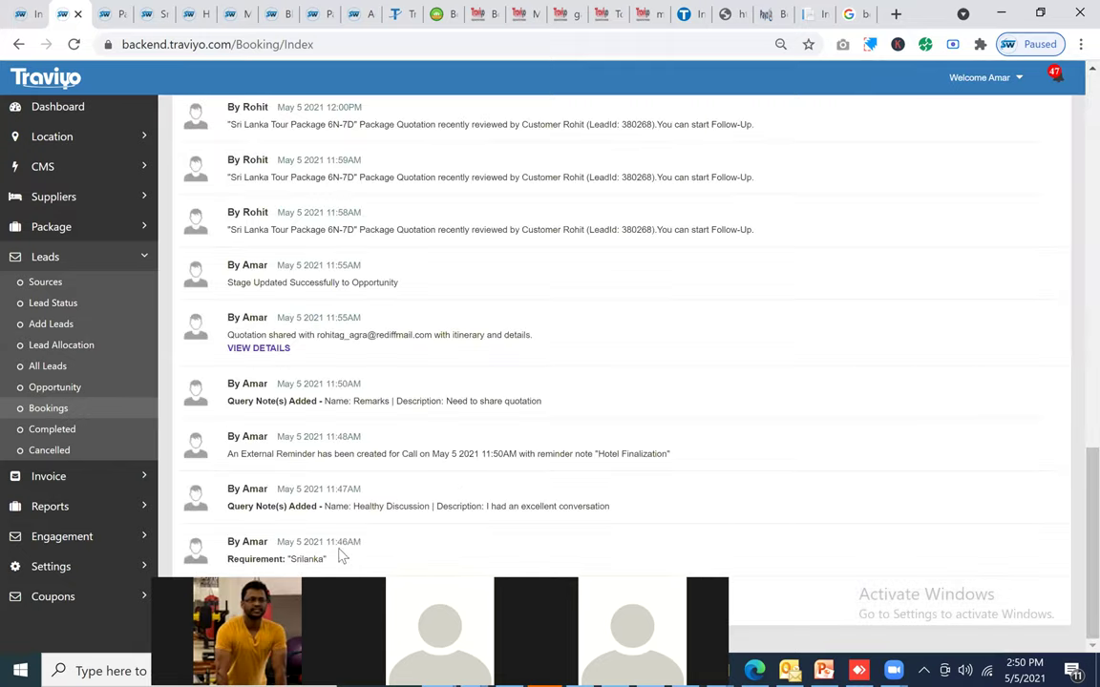
left_click_drag(335, 562, 296, 385)
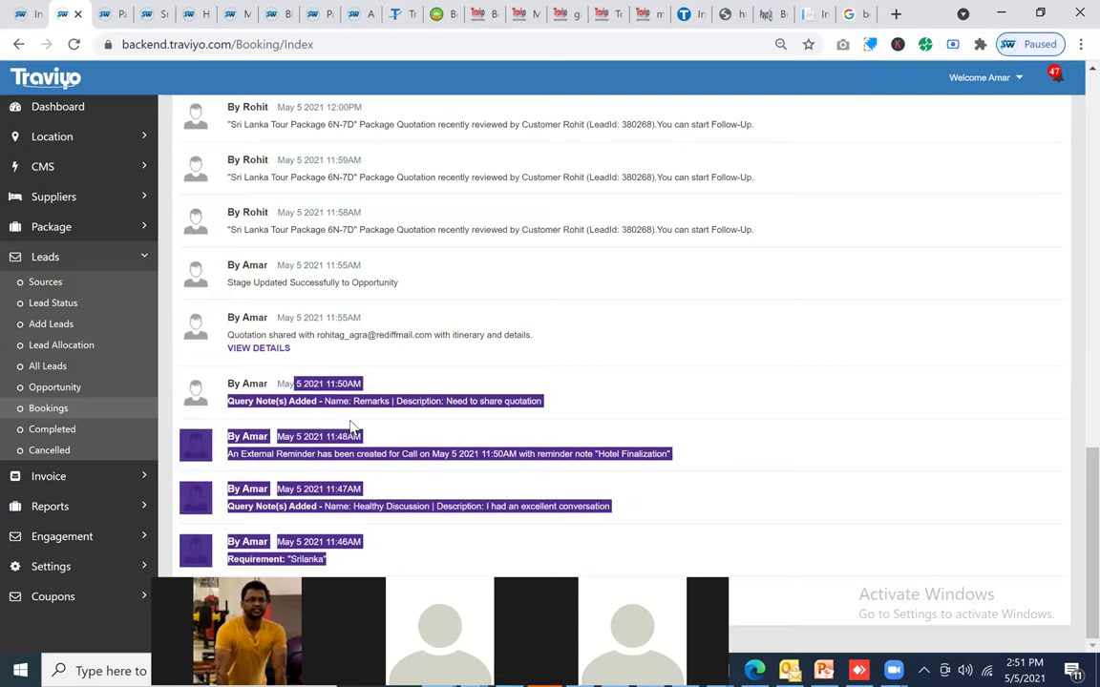
left_click(276, 363)
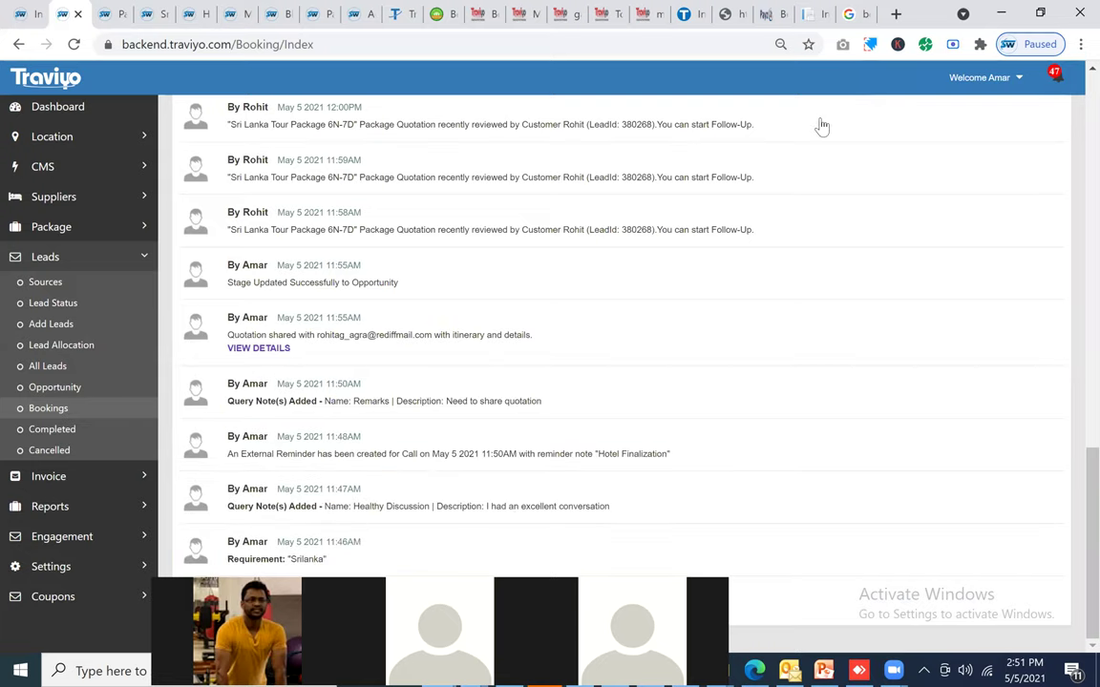
left_click(821, 126)
key("Escape")
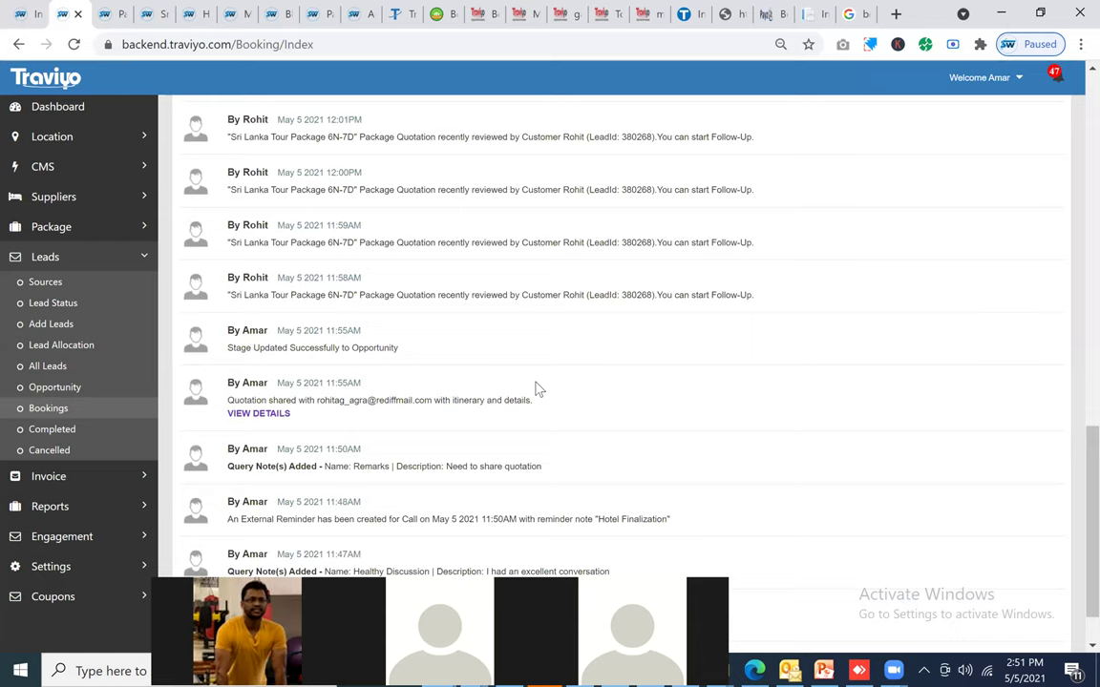
Step: Scroll up through the follow-up timeline, then go to the Completed leads list
scroll(368, 290, "up", 1)
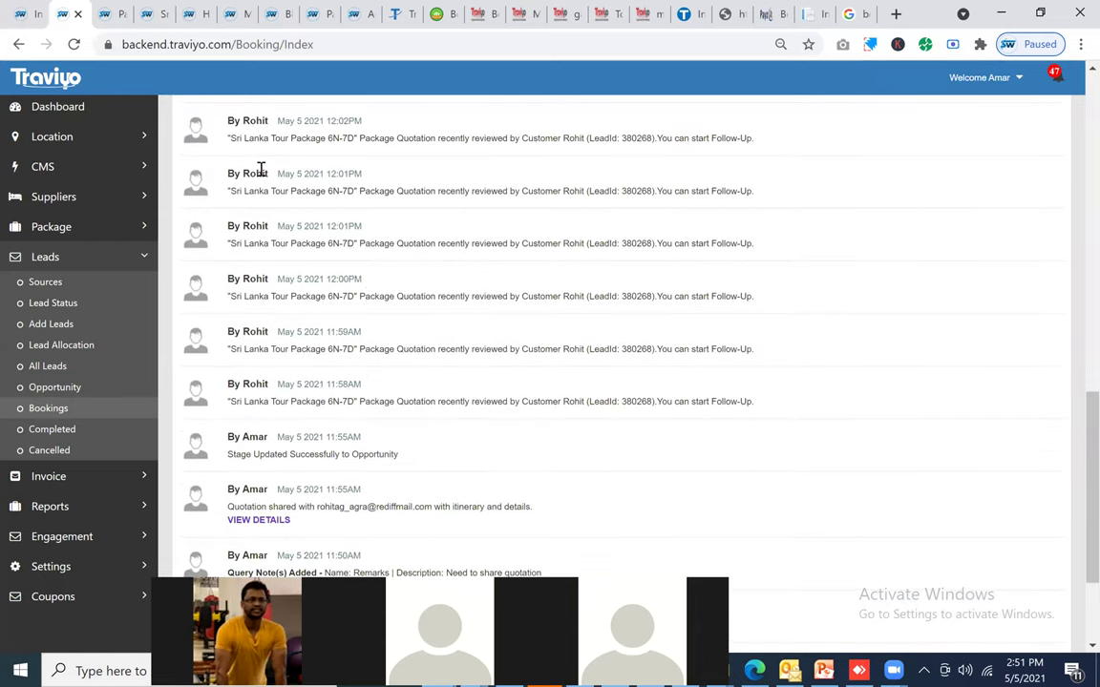
left_click_drag(260, 169, 754, 404)
scroll(327, 307, "up", 2)
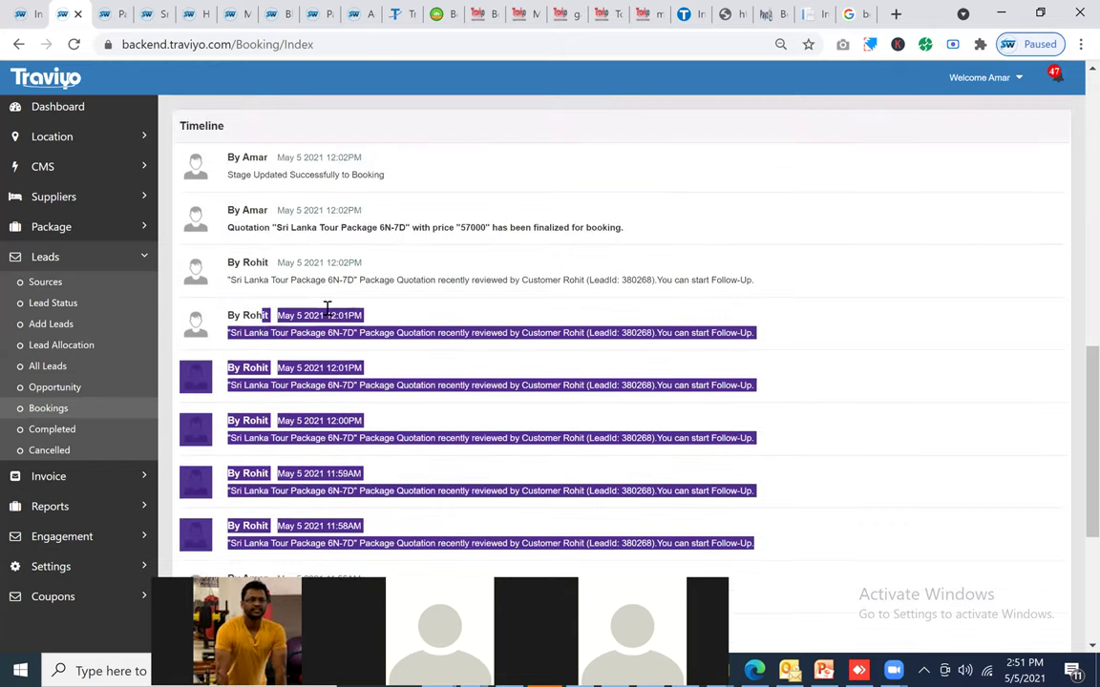
left_click(418, 309)
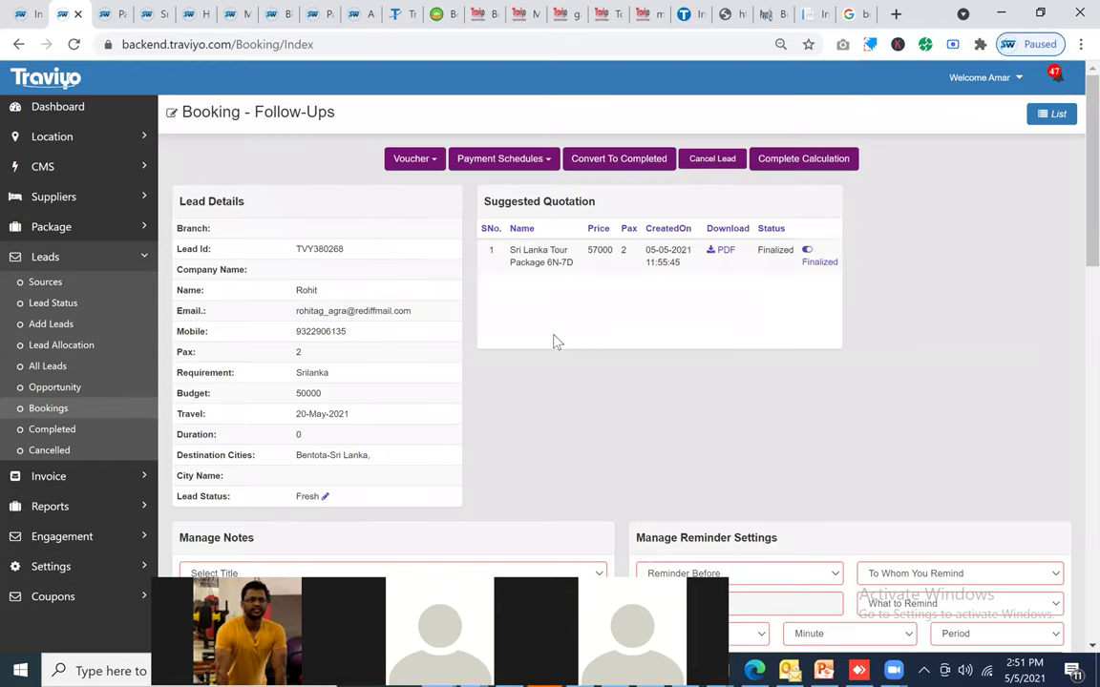
left_click(57, 433)
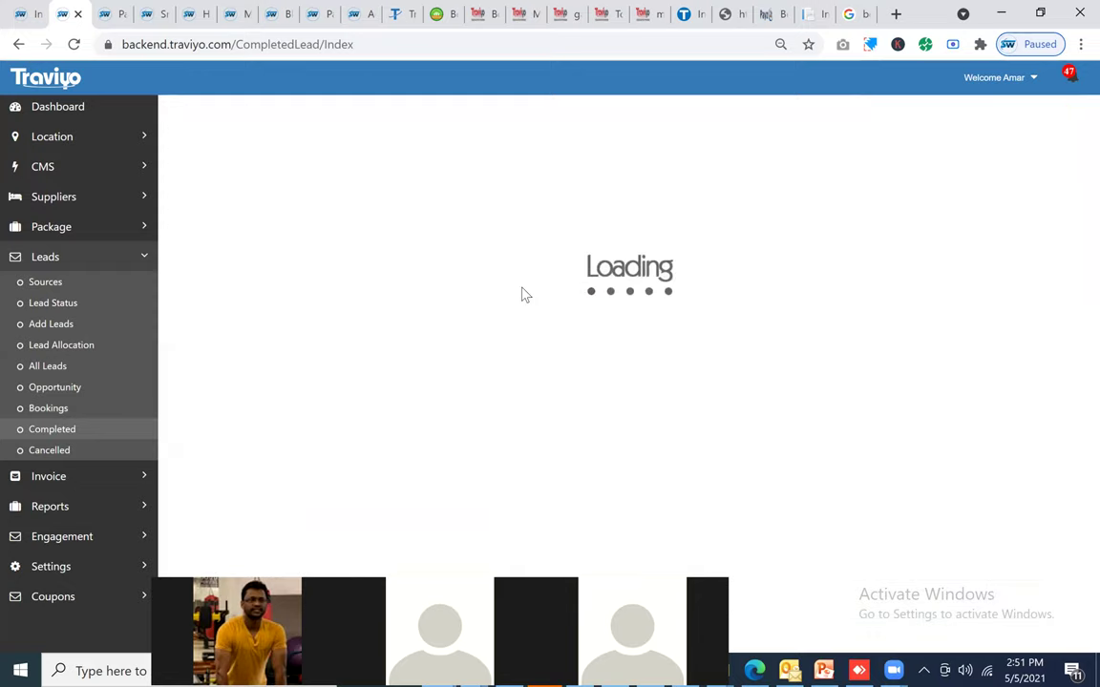
Step: Highlight the timeline entry showing the quotation finalized at 50000
scroll(425, 420, "down", 10)
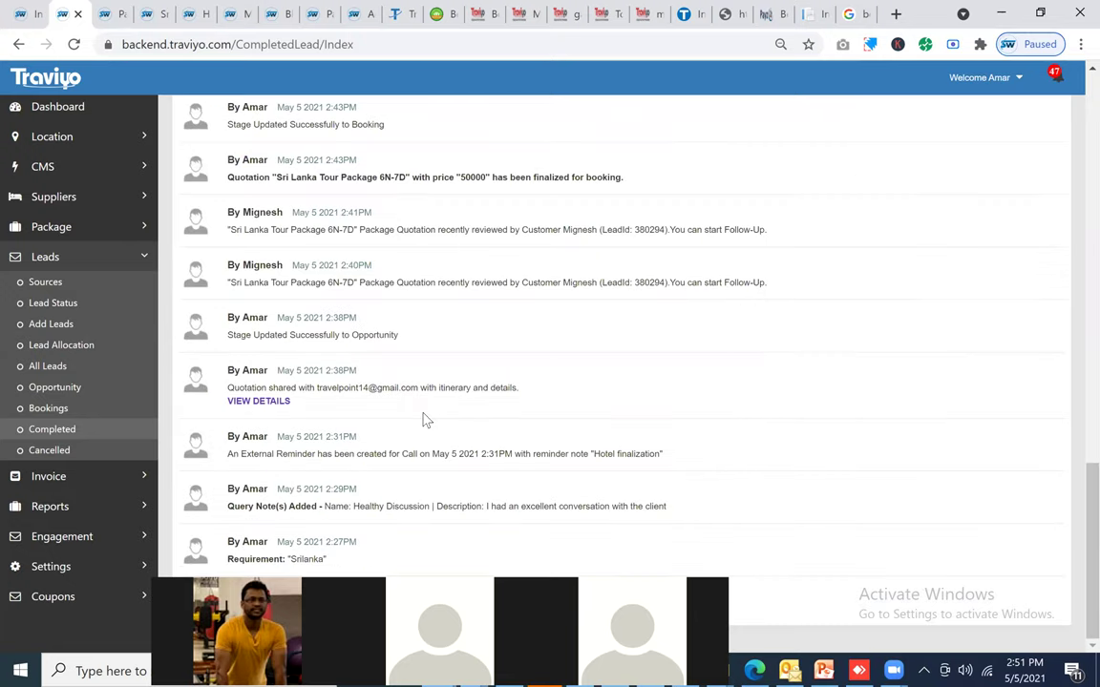
scroll(424, 420, "up", 1)
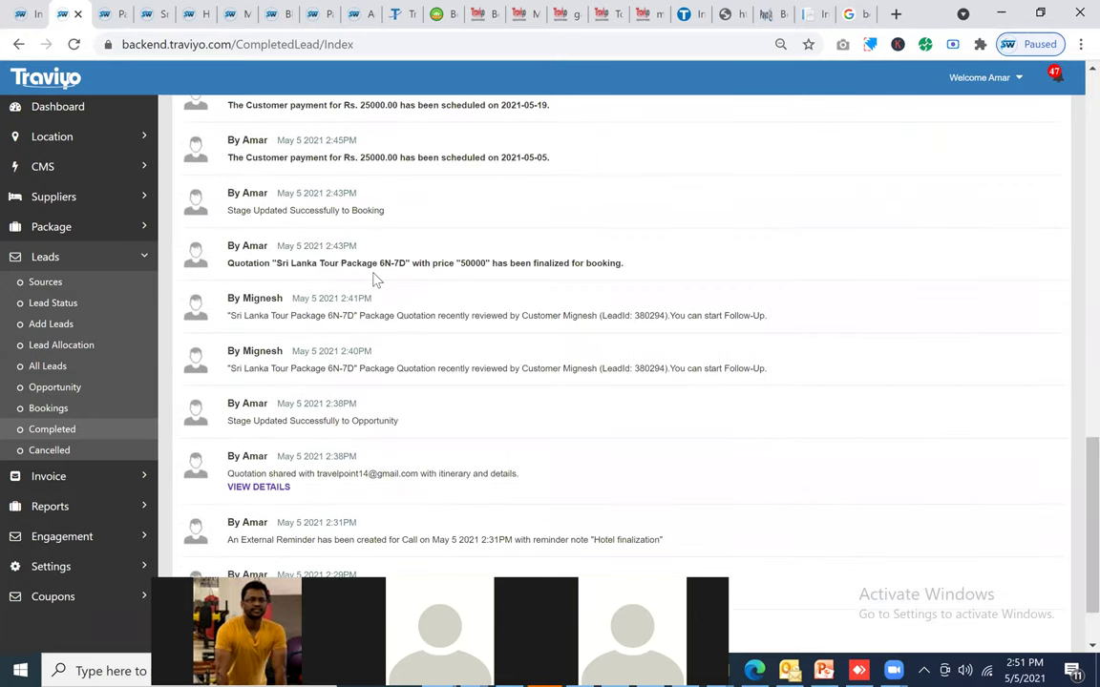
triple_click(555, 262)
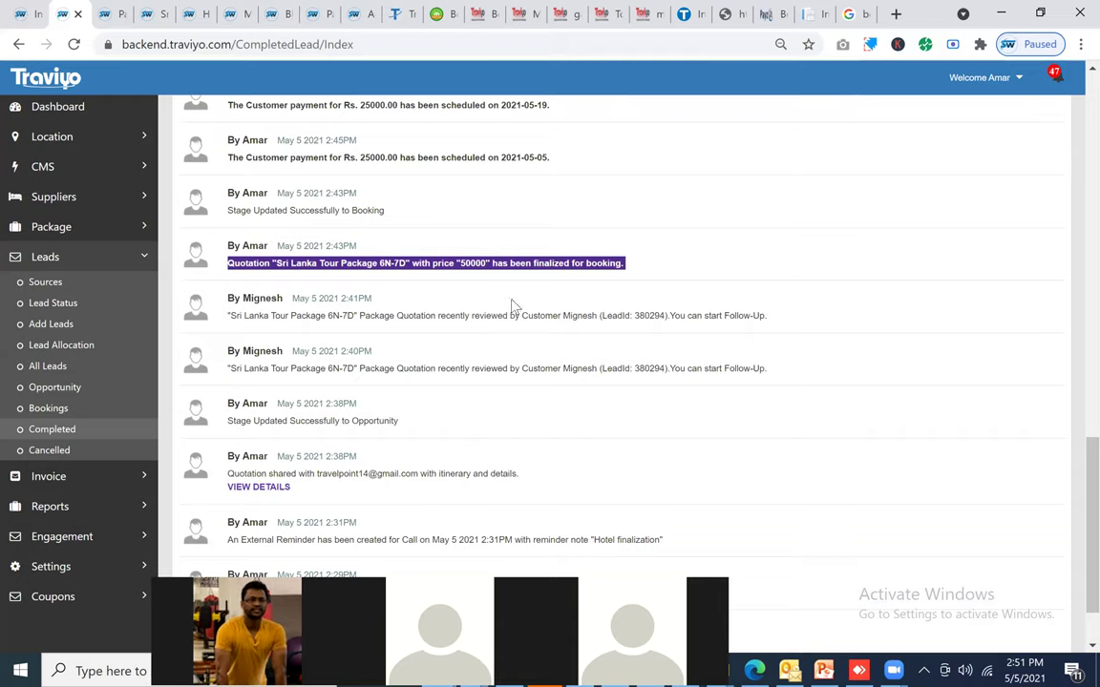
Step: Highlight the supplier payment release line and the profit of 15000.00 phrase
scroll(487, 320, "up", 2)
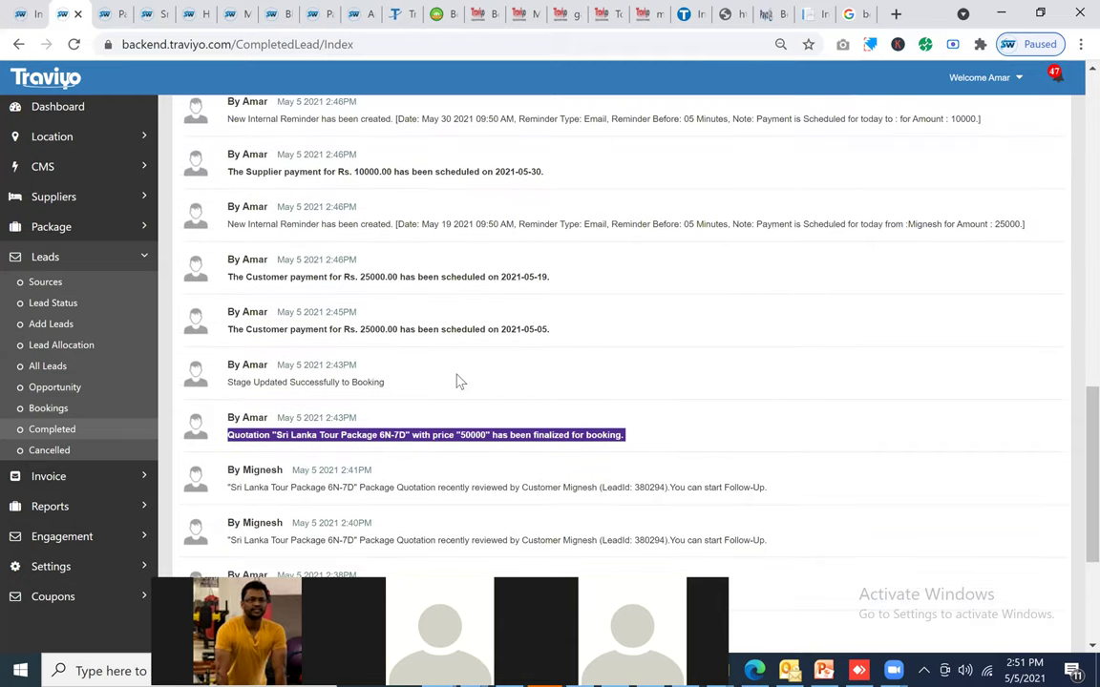
scroll(457, 381, "up", 2)
scroll(456, 381, "up", 3)
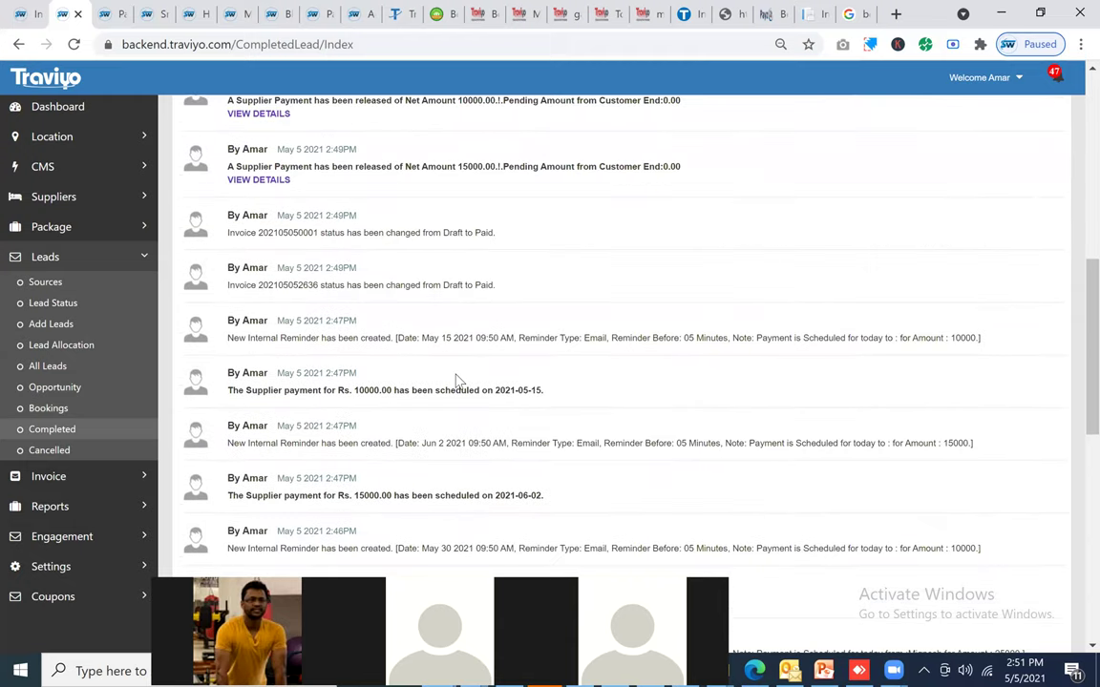
scroll(455, 374, "up", 1)
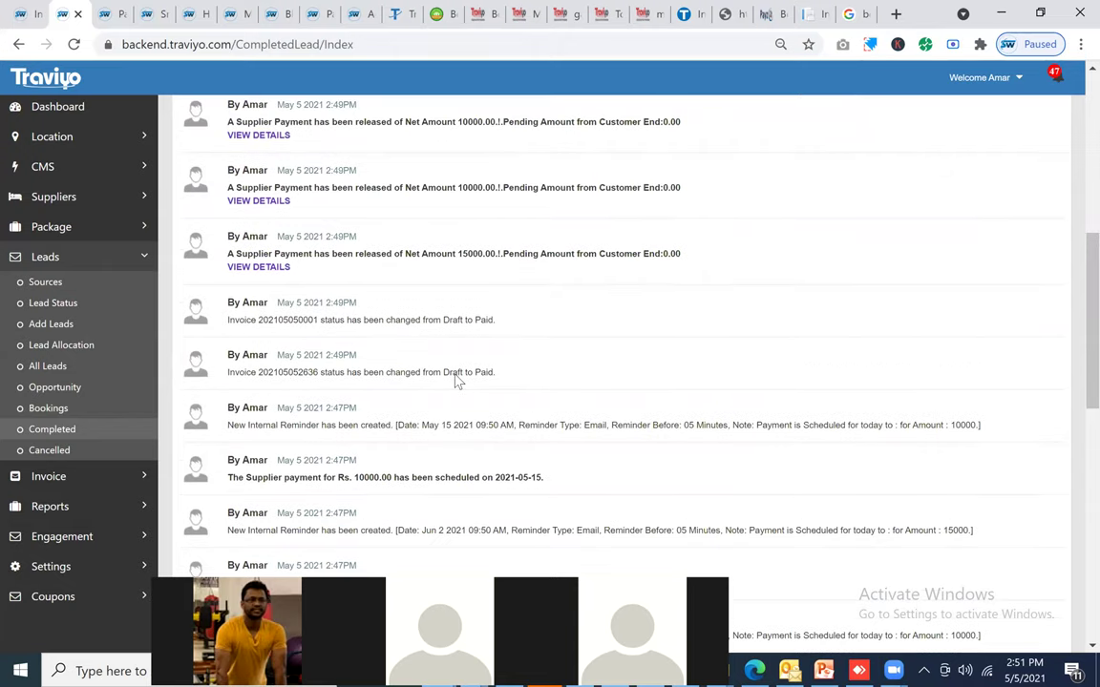
scroll(456, 381, "up", 2)
scroll(614, 375, "up", 1)
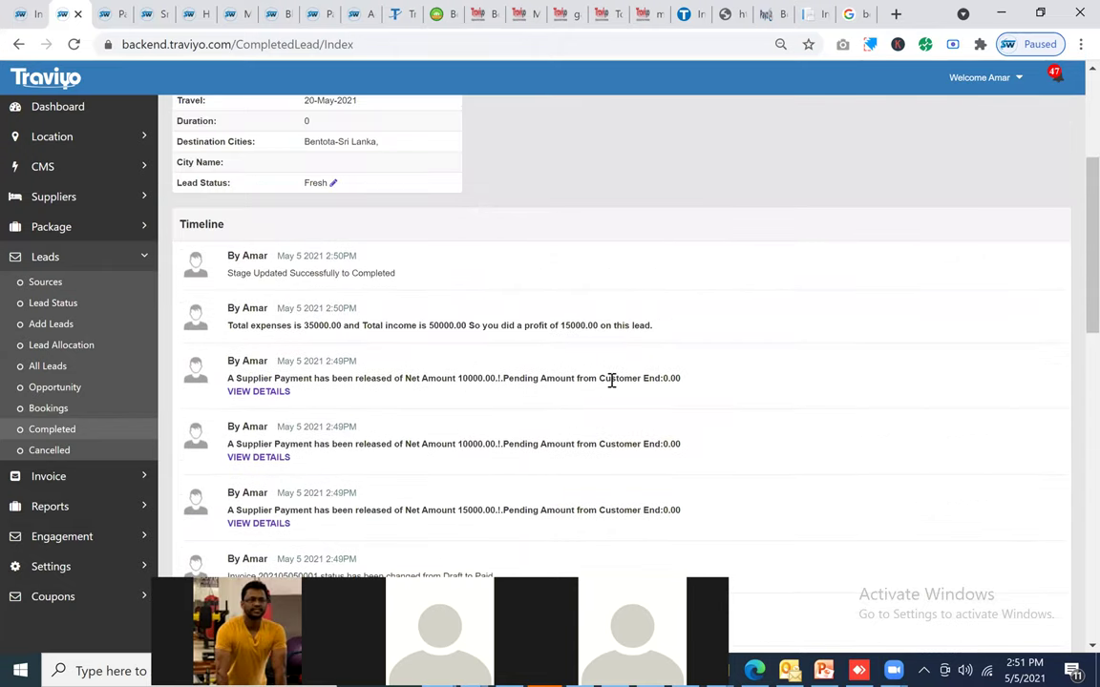
triple_click(612, 379)
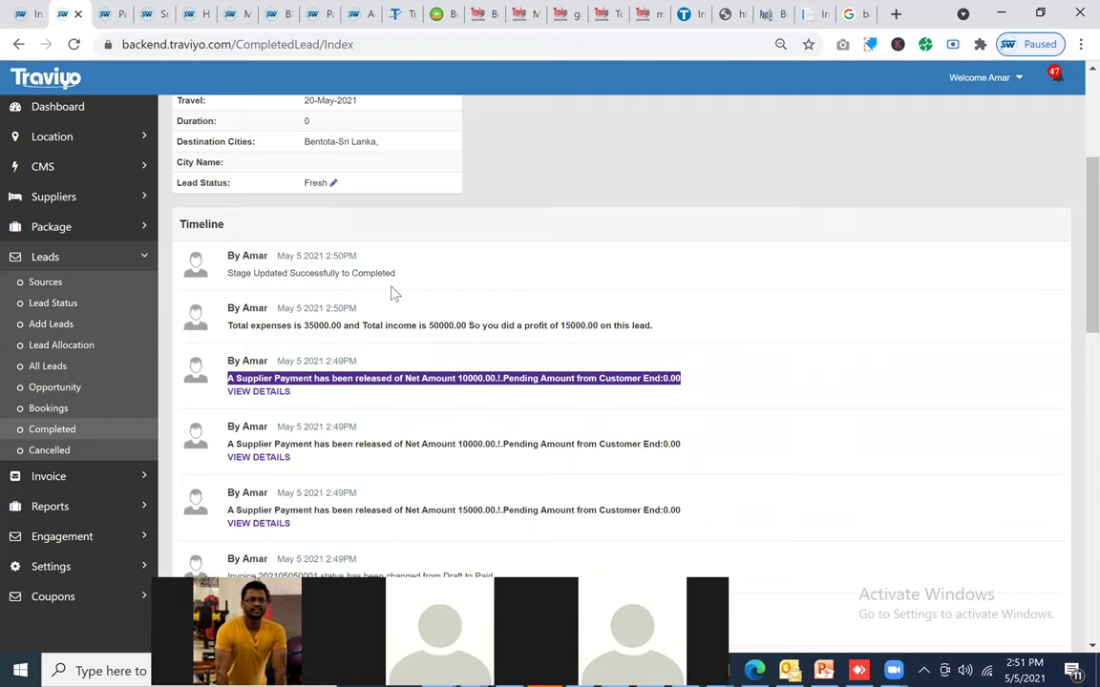
triple_click(300, 334)
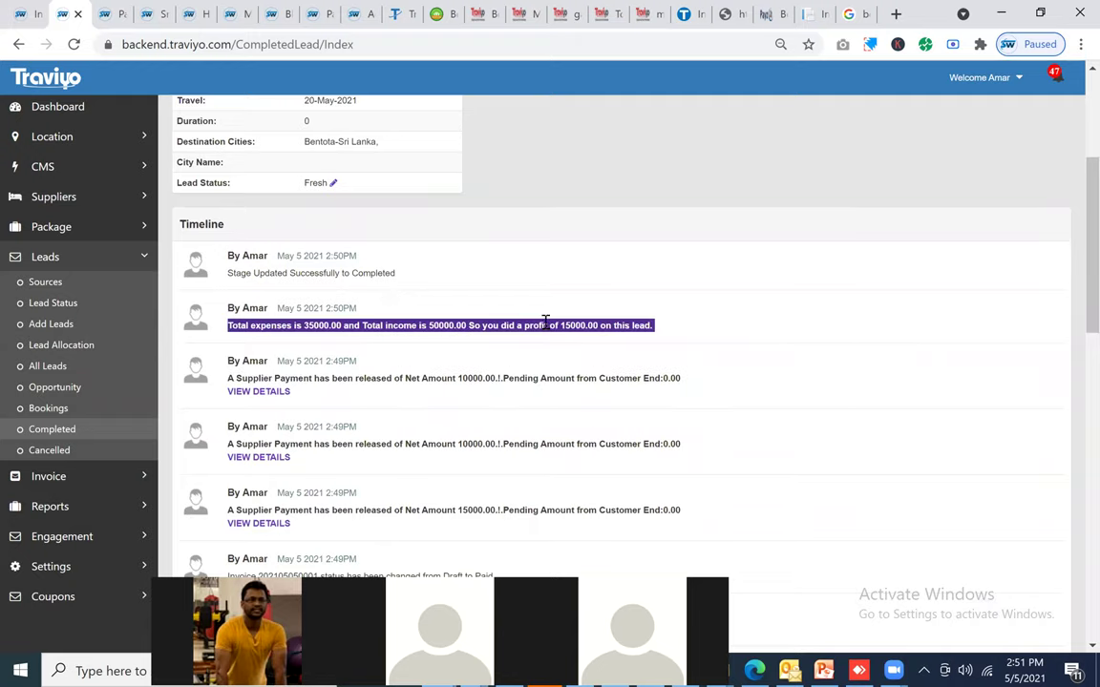
left_click(647, 322)
left_click_drag(544, 326, 647, 323)
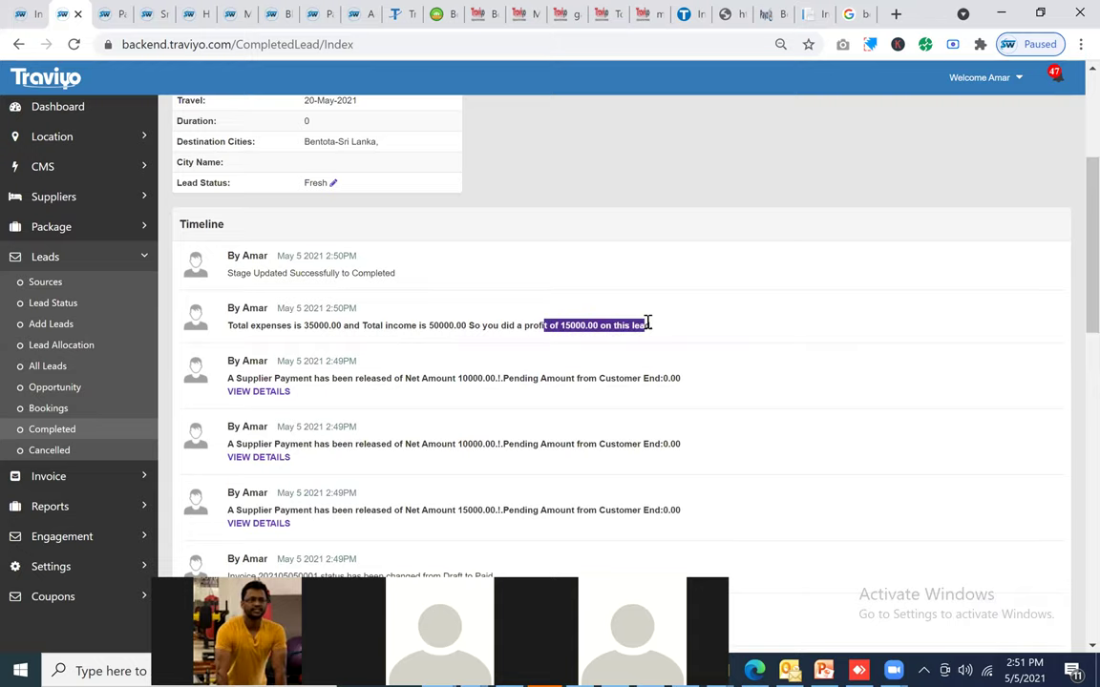
scroll(573, 296, "up", 3)
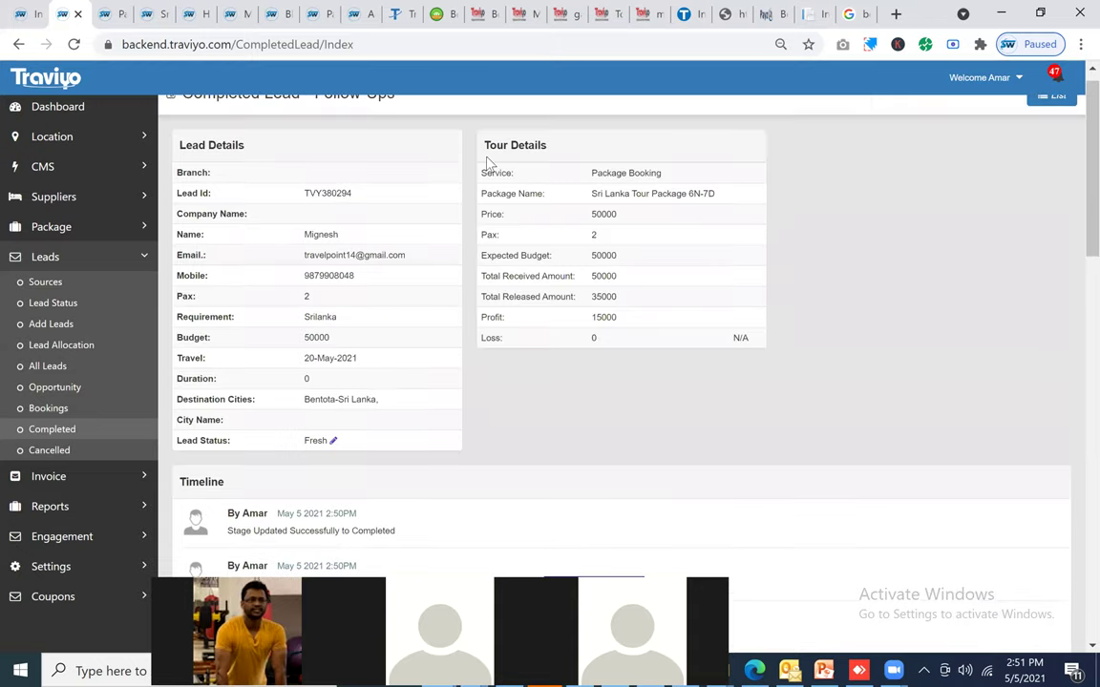
Step: Highlight the Tour Details amounts: budget 50000, received 50000, released 35000, profit 15000
double_click(609, 254)
double_click(598, 276)
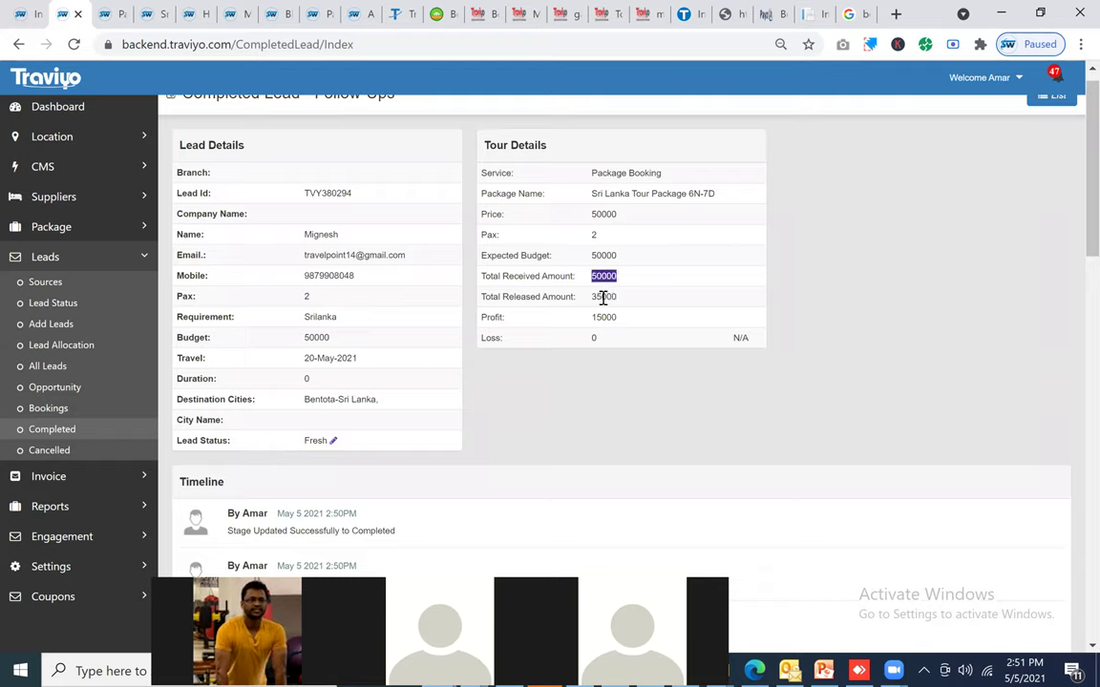
double_click(602, 296)
double_click(603, 318)
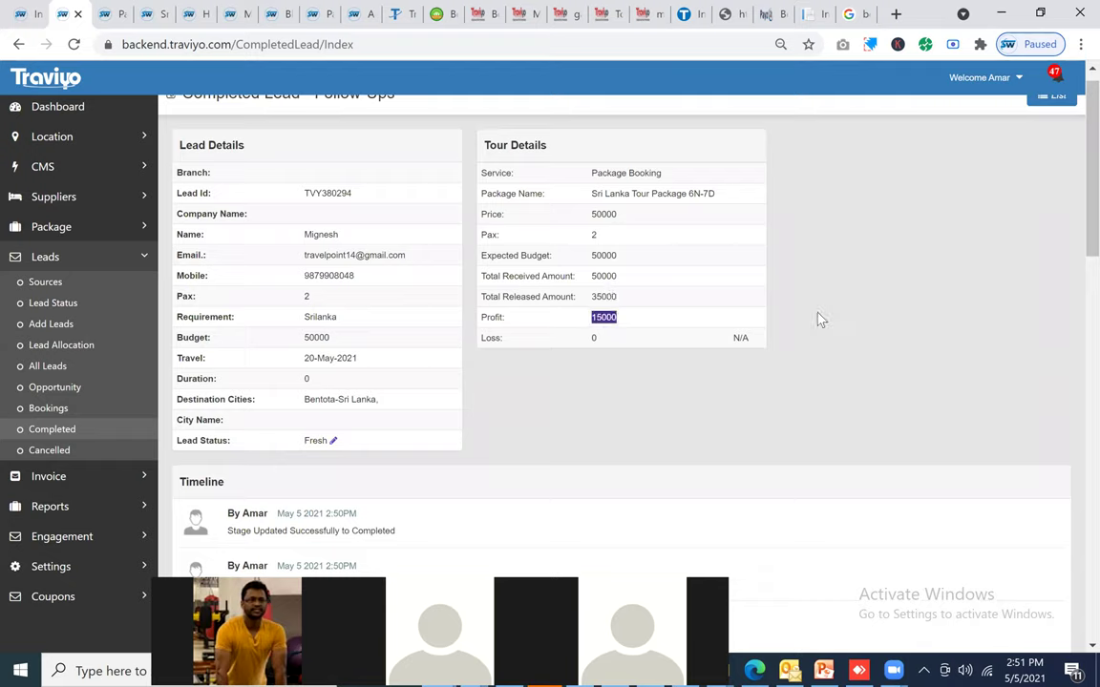
scroll(941, 188, "up", 1)
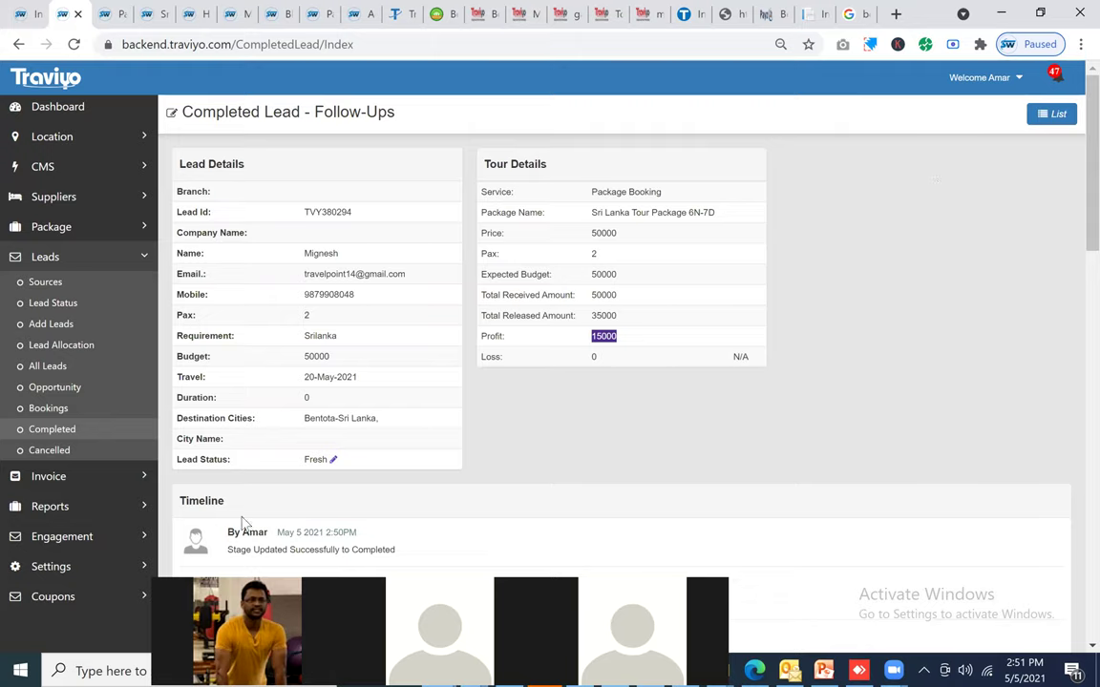
Step: Open the Profit and Loss Report in a new tab
left_click(63, 505)
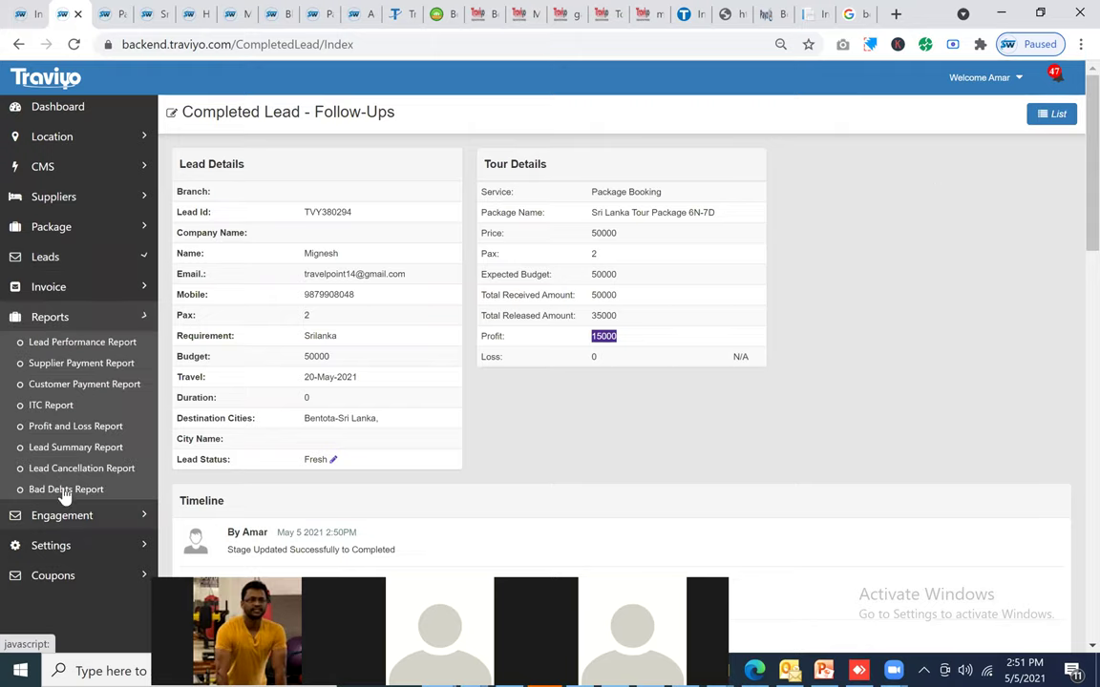
middle_click(110, 437)
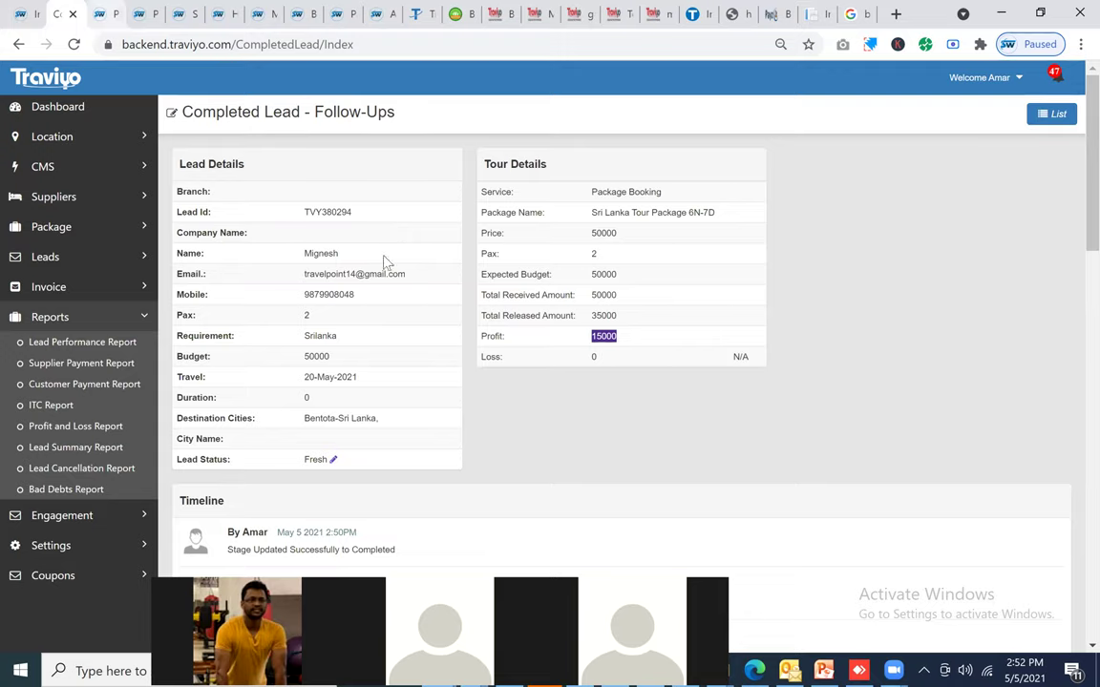
key("ctrl+Tab")
Step: Generate the Profit and Loss Report for May 2021, showing 15000 profit
key("Down")
key("Down")
key("Return")
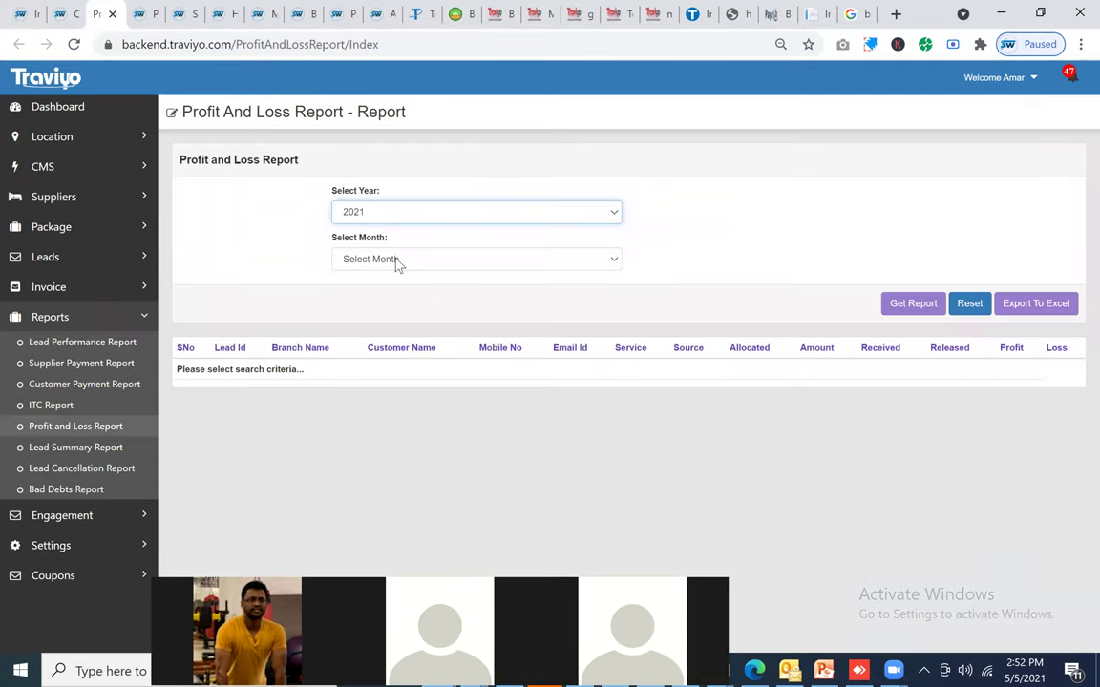
left_click(399, 262)
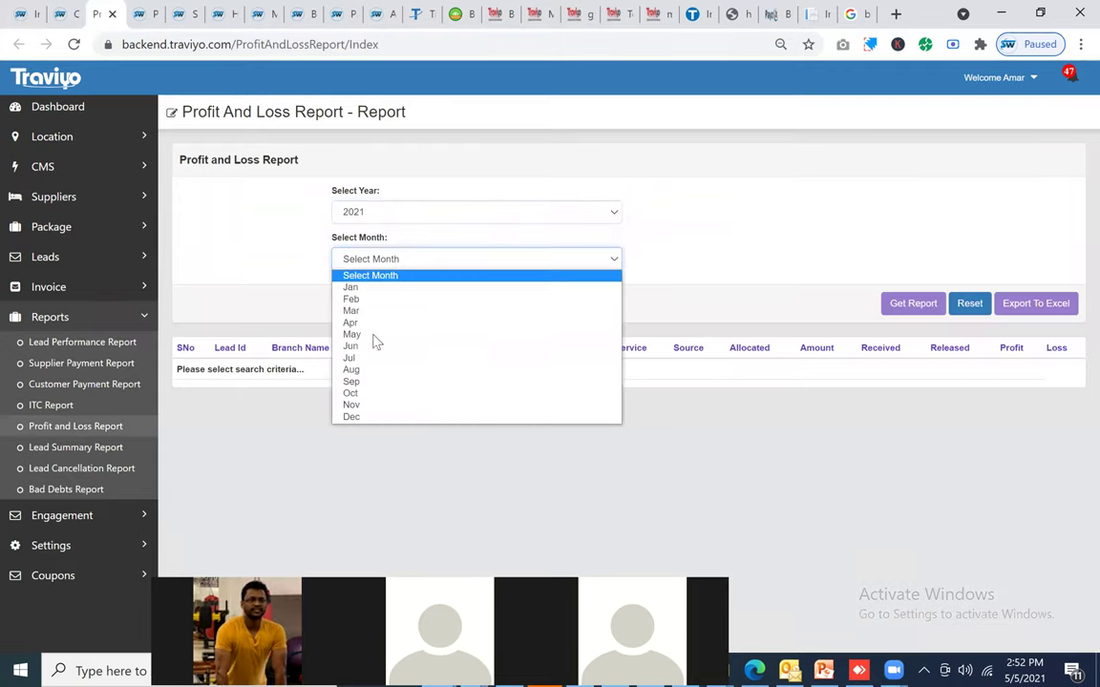
key("Down")
key("Down")
key("Down")
key("Down")
key("Down")
key("Down")
key("Down")
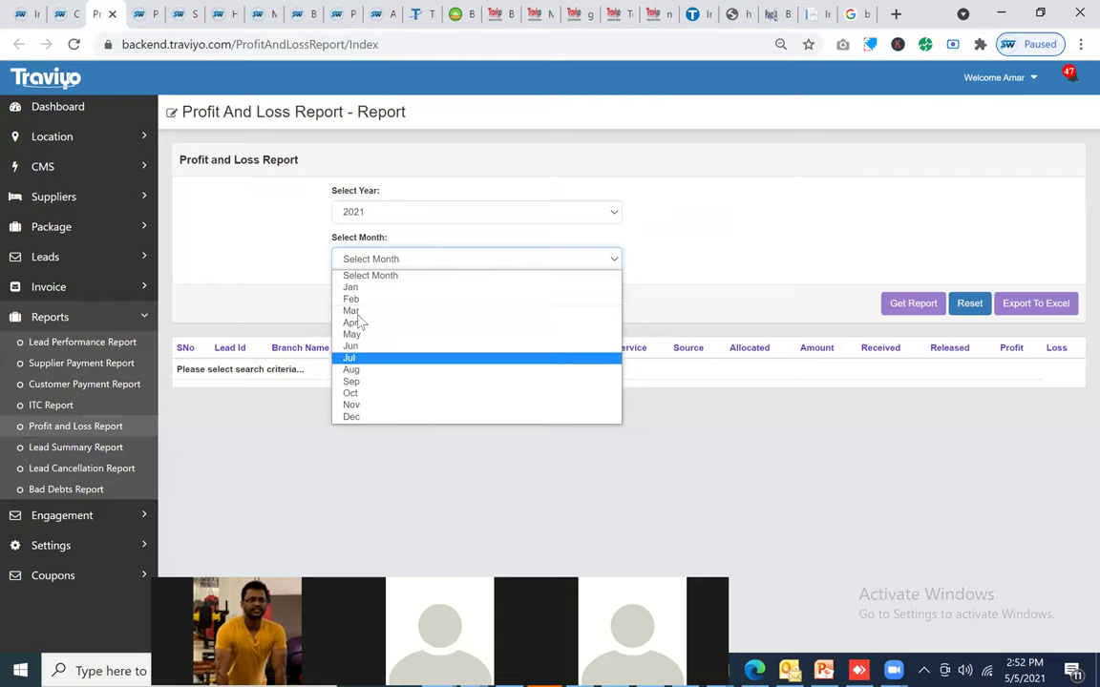
key("Down")
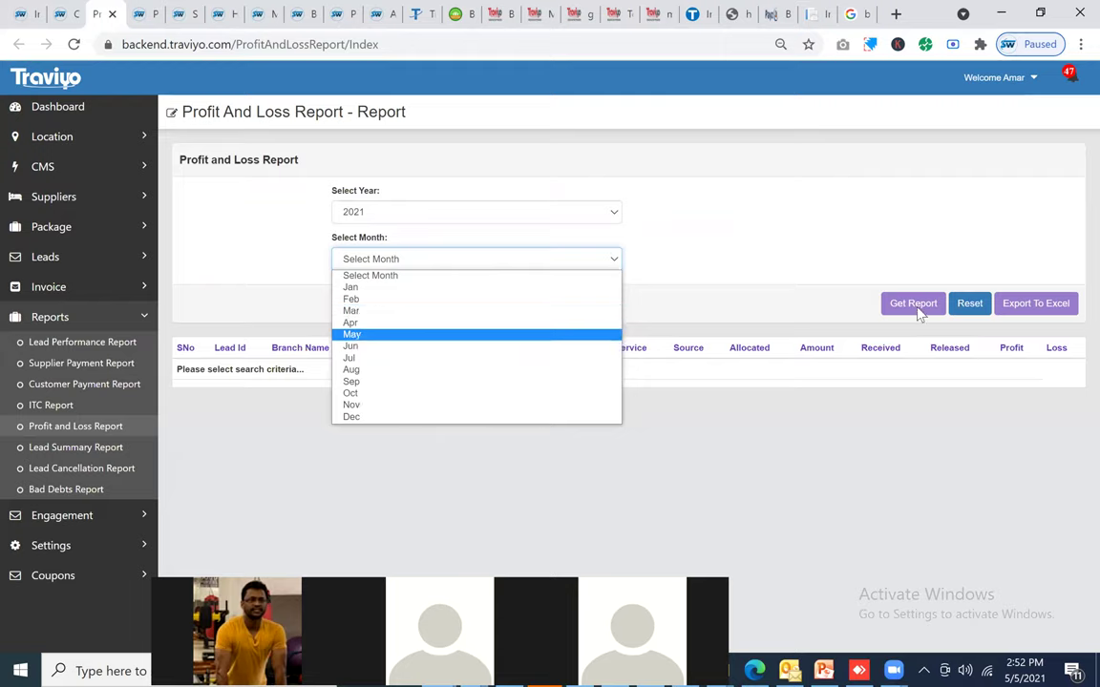
left_click(914, 304)
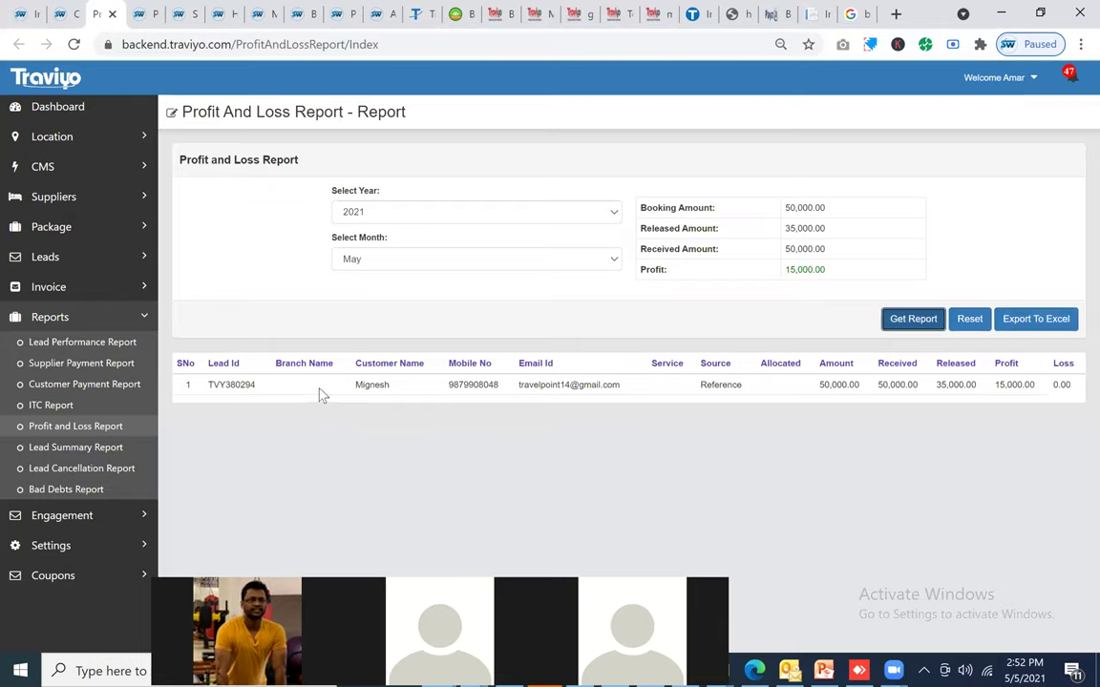
left_click(738, 280)
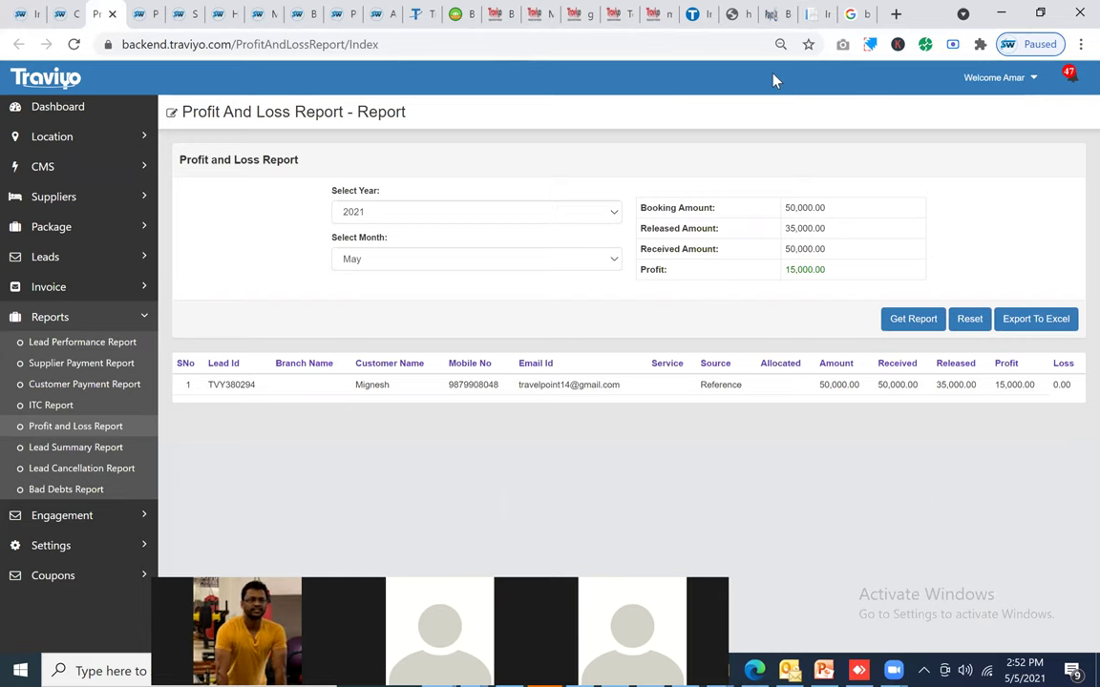
left_click(694, 13)
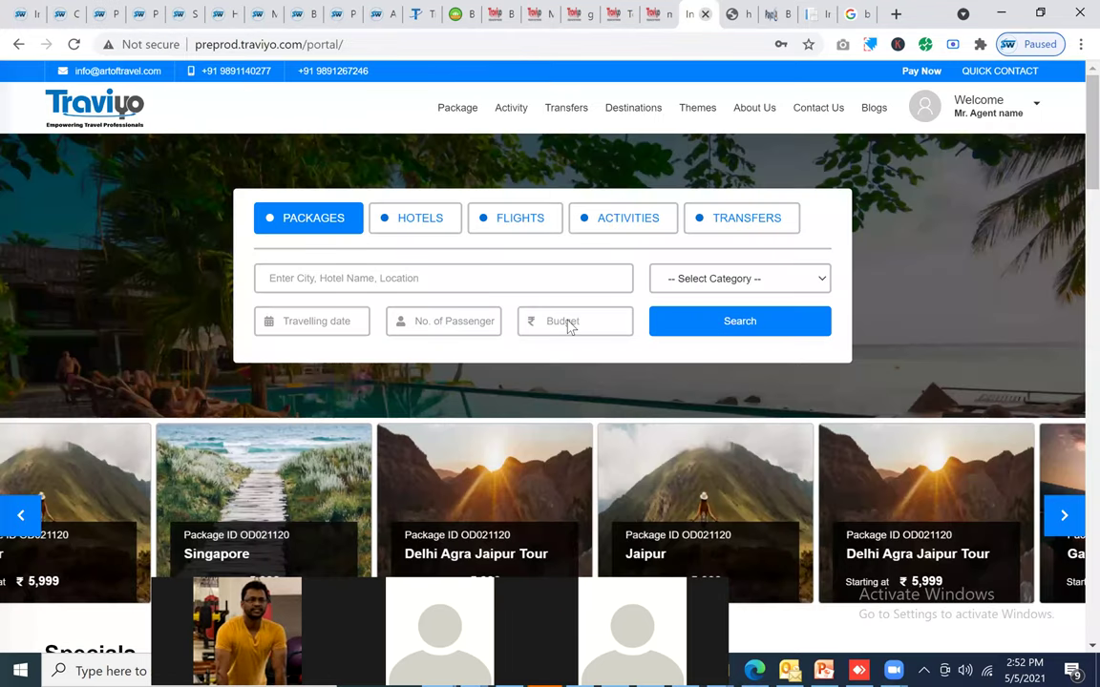
Step: Bring up the offers.traviyo.com page and scroll to its top
key("ctrl+Tab")
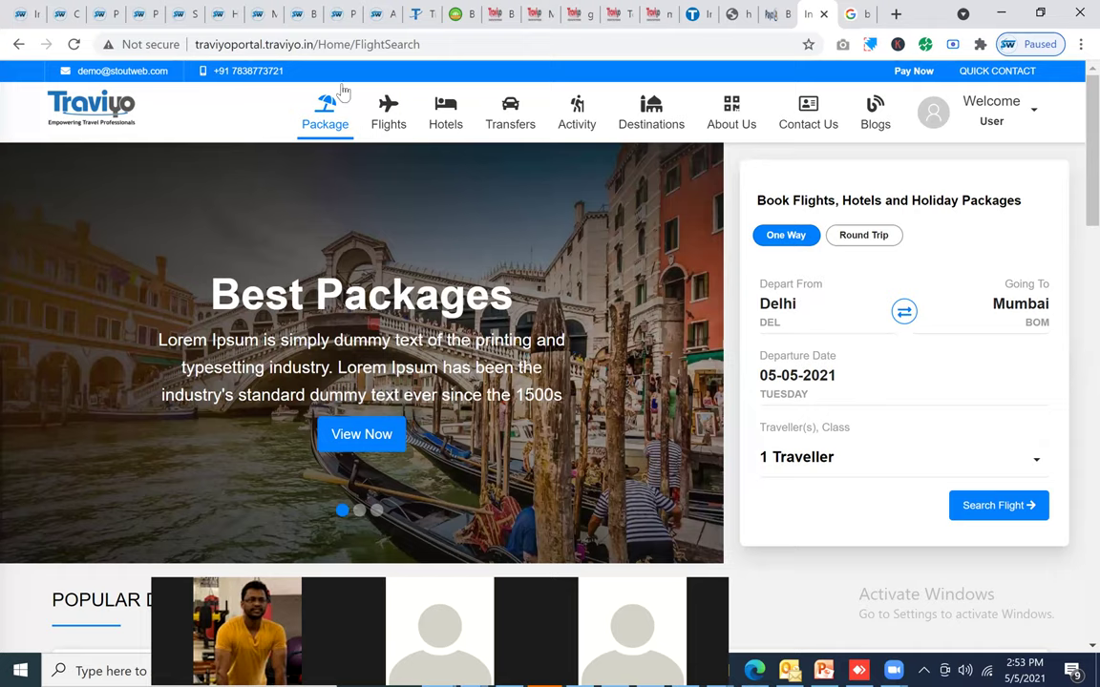
left_click(421, 14)
scroll(386, 226, "up", 5)
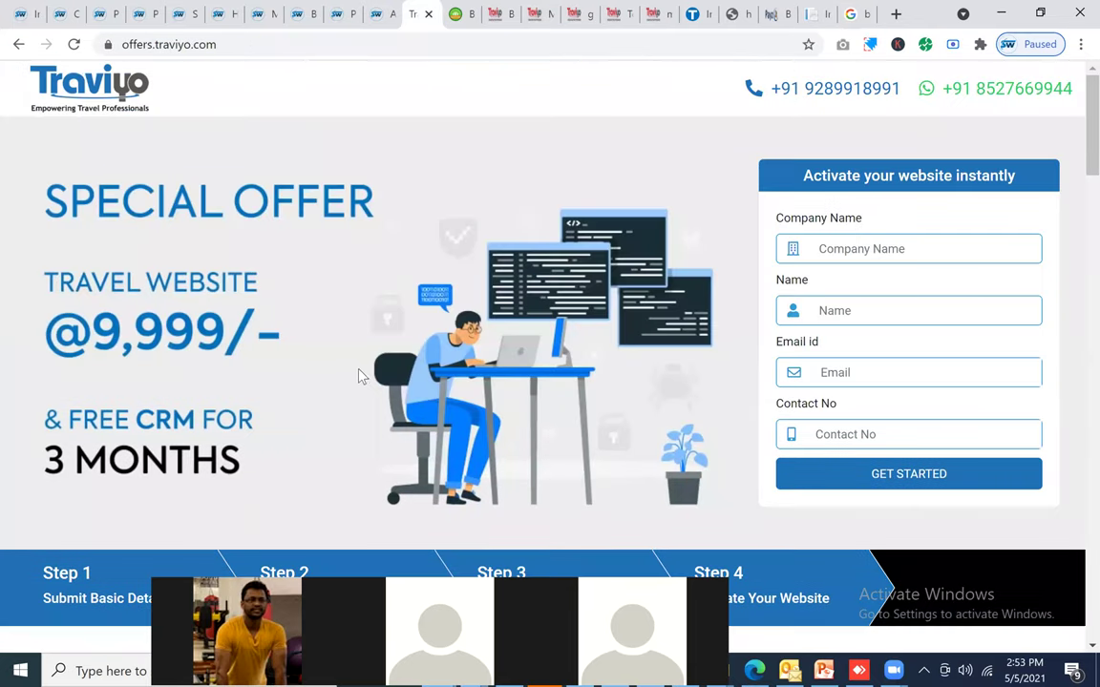